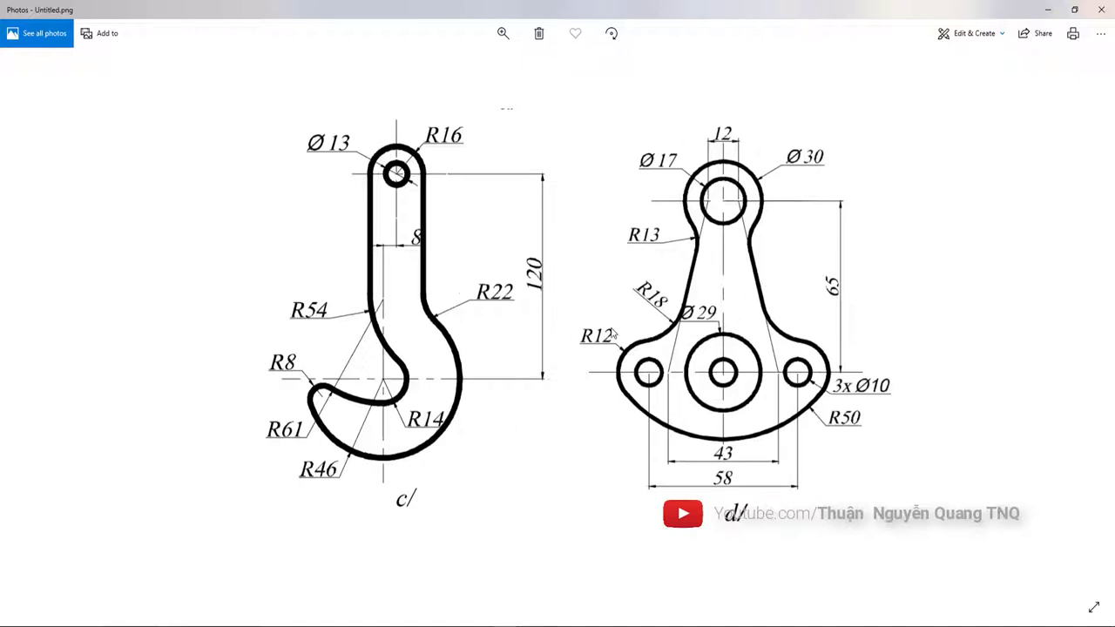
- Zoom through the hook c/ and bracket d/ reference drawings in Photos, briefly checking the YouTube playlist
{"action": "scroll", "coordinate": [690, 322], "scroll_direction": "up", "scroll_amount": 1}
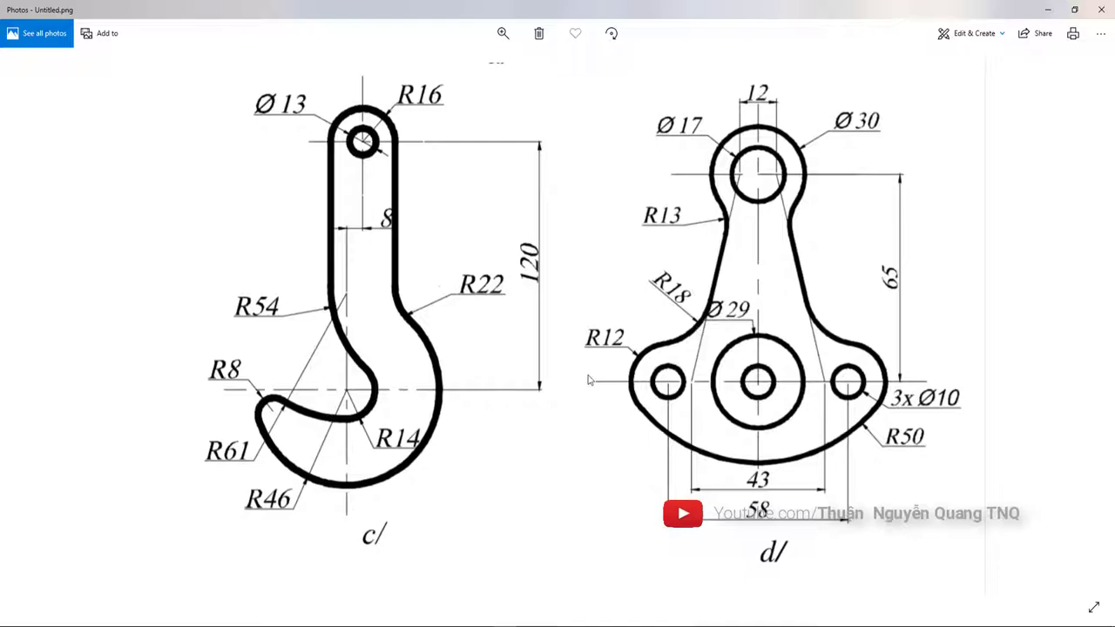
{"action": "scroll", "coordinate": [588, 381], "scroll_direction": "down", "scroll_amount": 1}
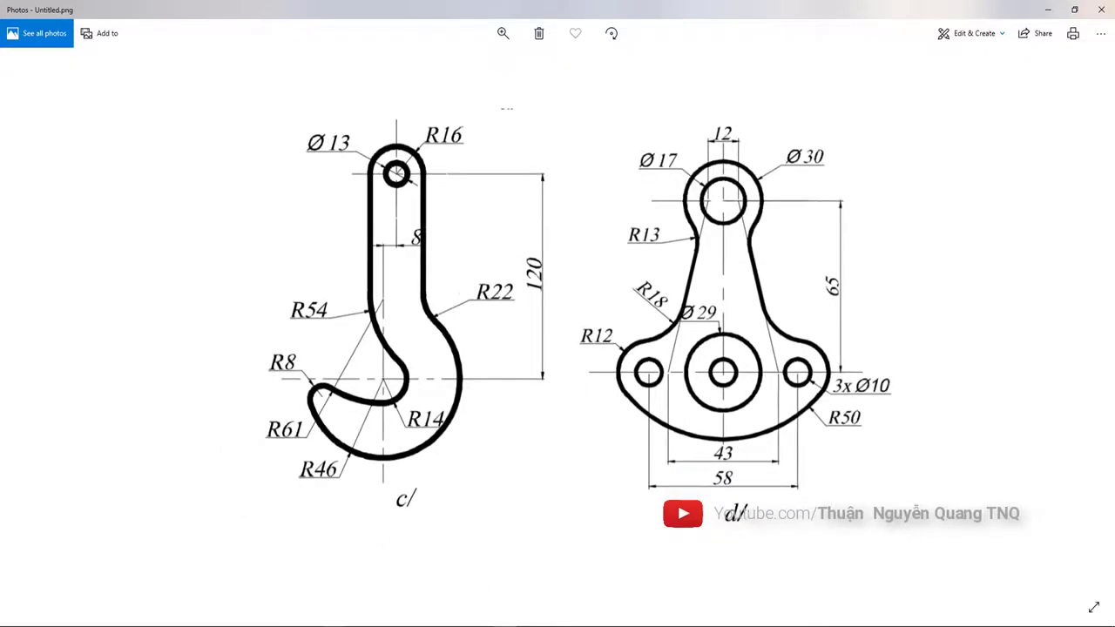
{"action": "key", "text": "alt+F4"}
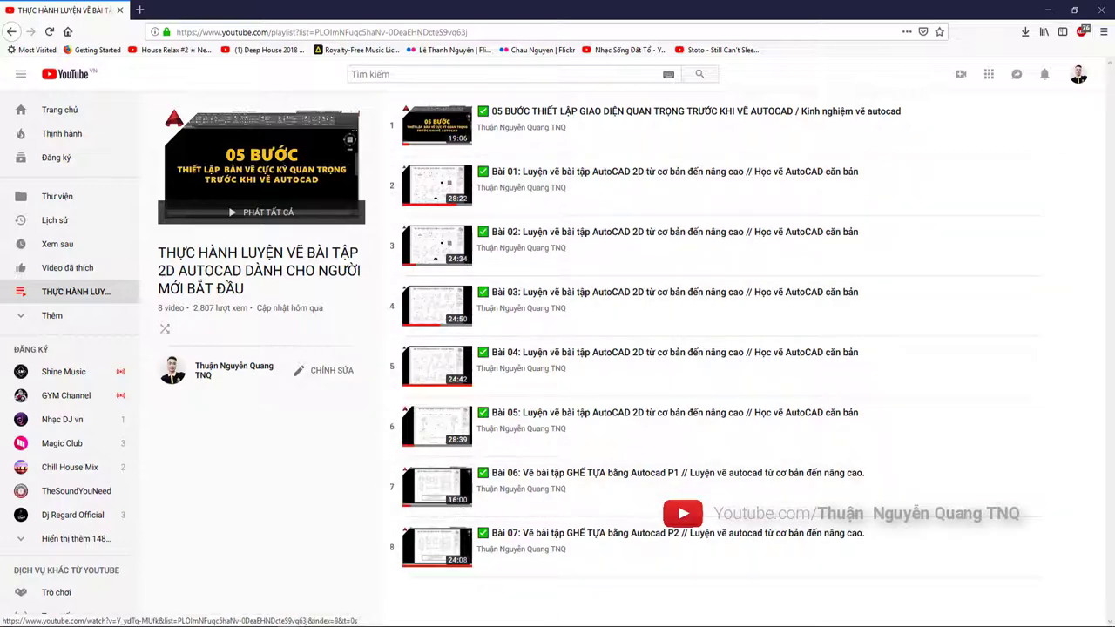
{"action": "left_click", "coordinate": [502, 621]}
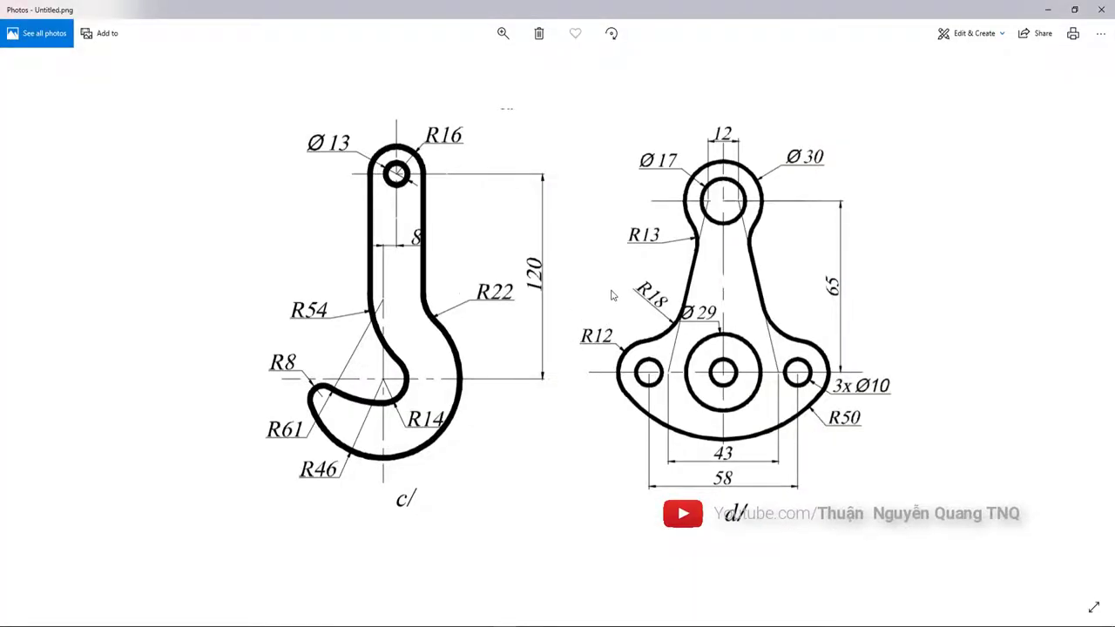
{"action": "scroll", "coordinate": [612, 296], "scroll_direction": "up", "scroll_amount": 2}
{"action": "scroll", "coordinate": [613, 296], "scroll_direction": "down", "scroll_amount": 2}
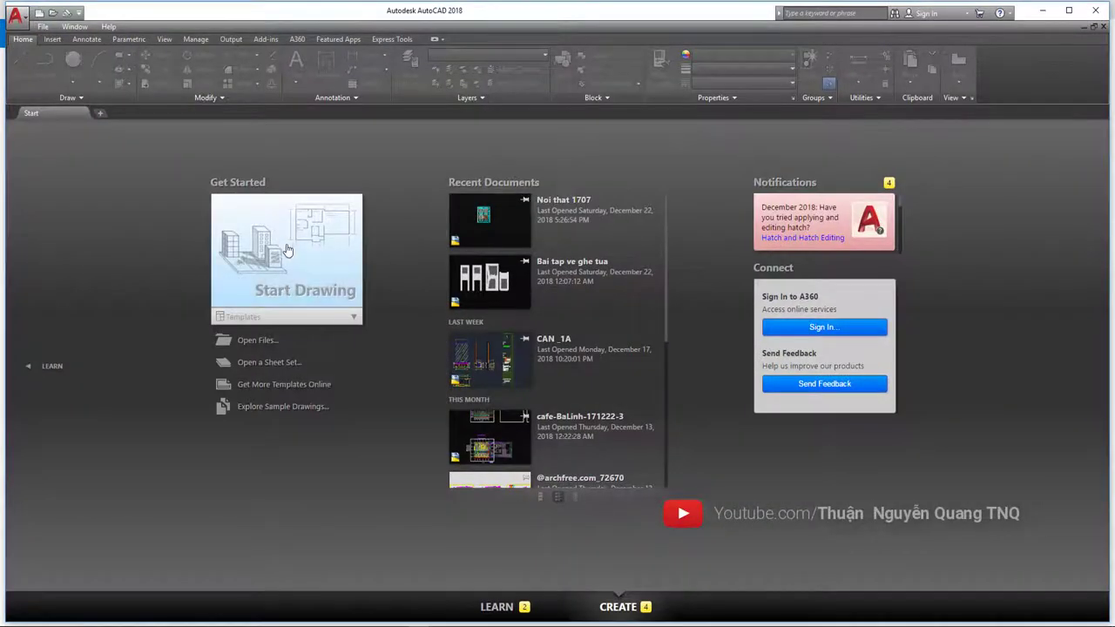
- Start a new blank drawing and turn the grid off
{"action": "left_click", "coordinate": [287, 253]}
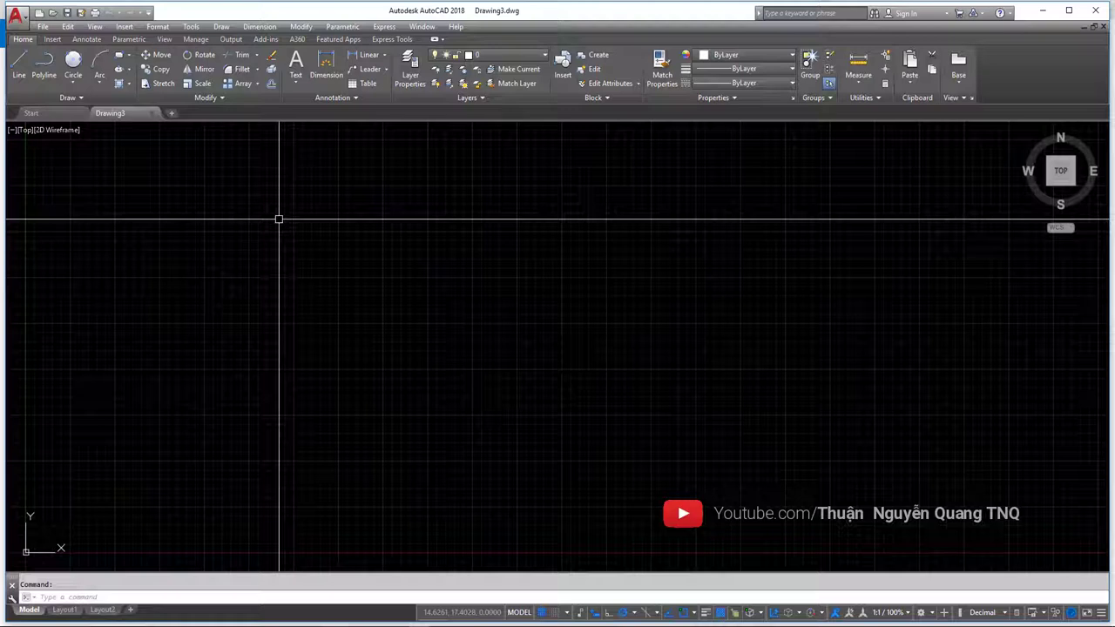
{"action": "key", "text": "F7"}
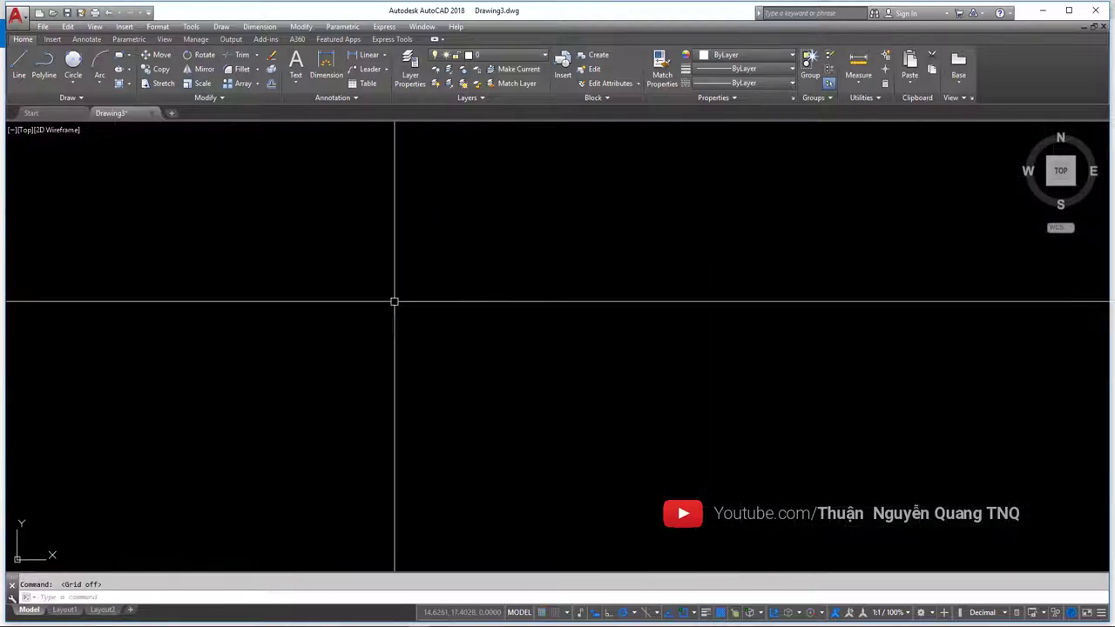
{"action": "scroll", "coordinate": [392, 288], "scroll_direction": "down", "scroll_amount": 3}
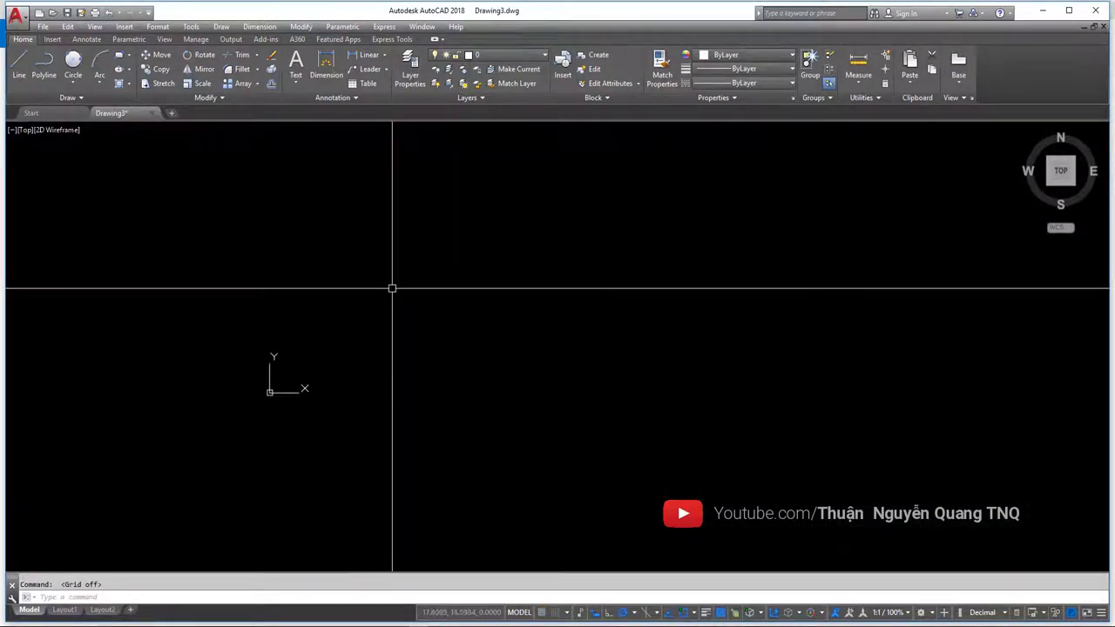
- Stop displaying the UCS icon at the origin point using the UC settings
{"action": "type", "text": "uc"}
{"action": "key", "text": "Return"}
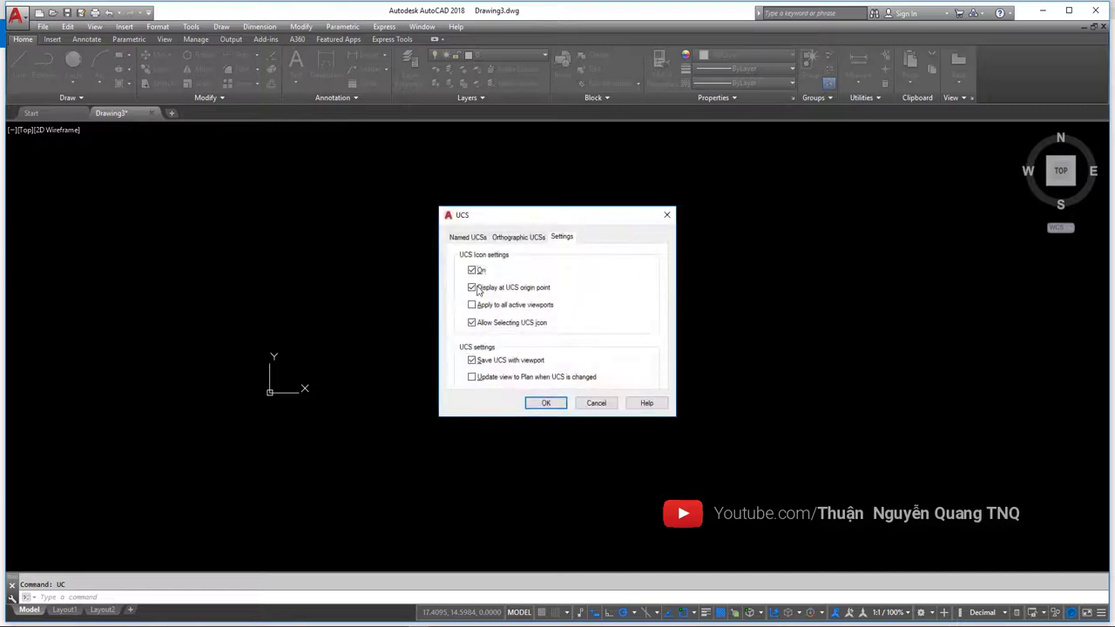
{"action": "left_click", "coordinate": [476, 290]}
{"action": "left_click", "coordinate": [545, 403]}
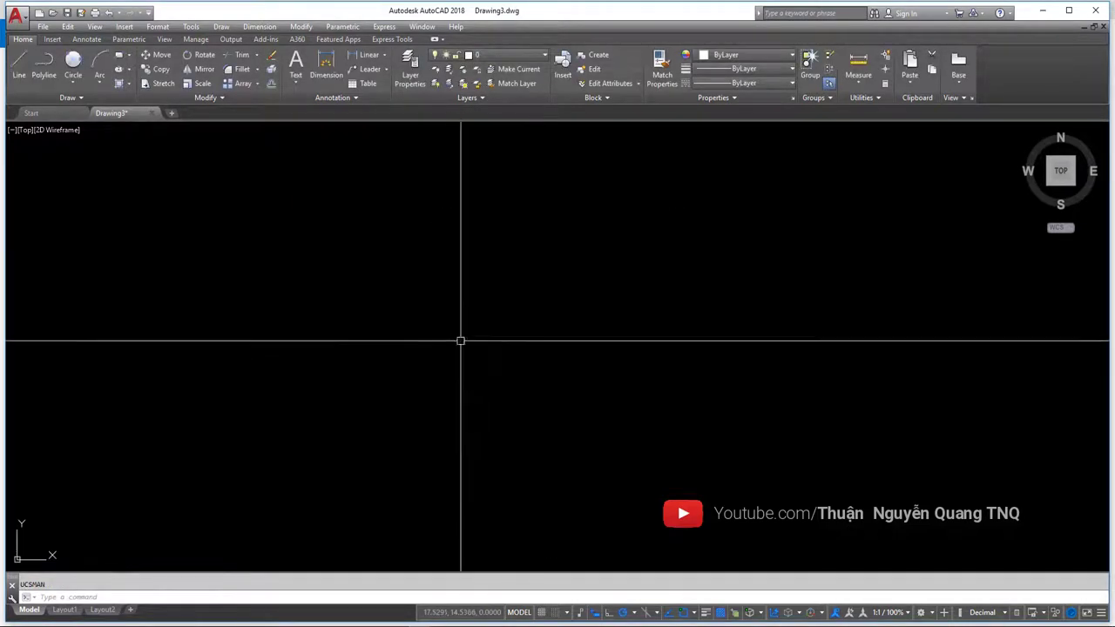
- Set insertion units to Millimeters and length precision to 0.0, underlining the 43, Ø17 and Ø30 dimensions
{"action": "type", "text": "un"}
{"action": "key", "text": "Return"}
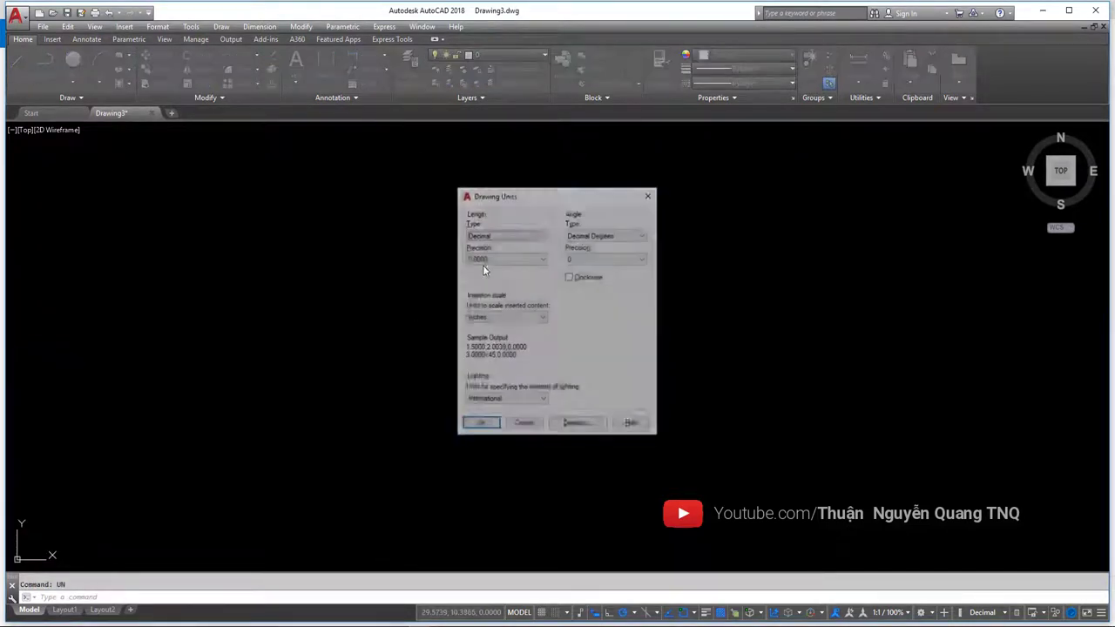
{"action": "left_click", "coordinate": [471, 317]}
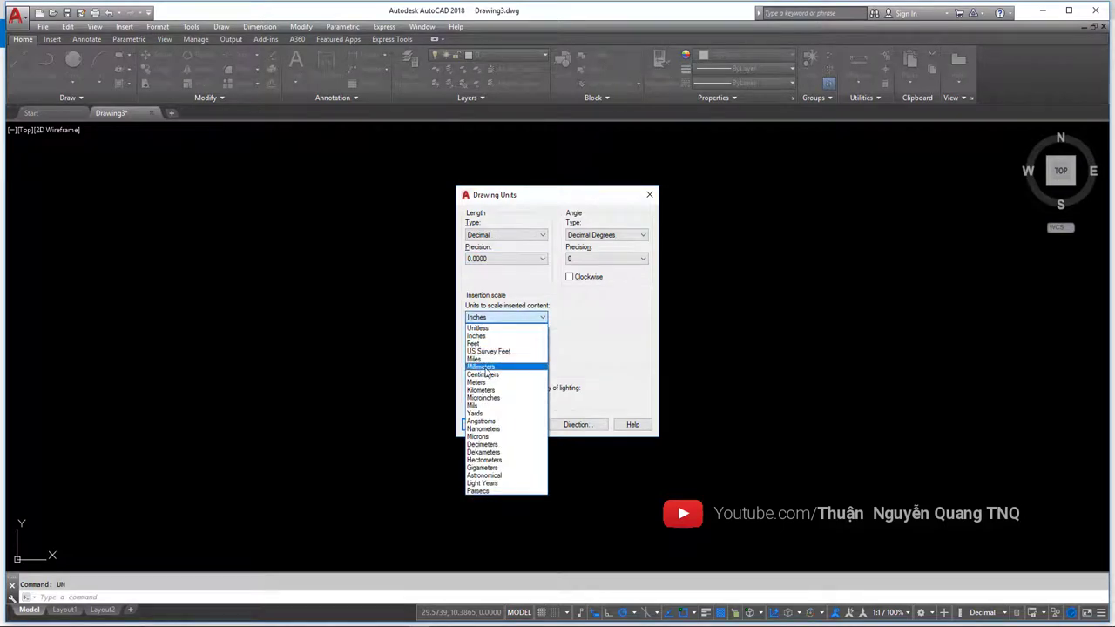
{"action": "left_click", "coordinate": [488, 362]}
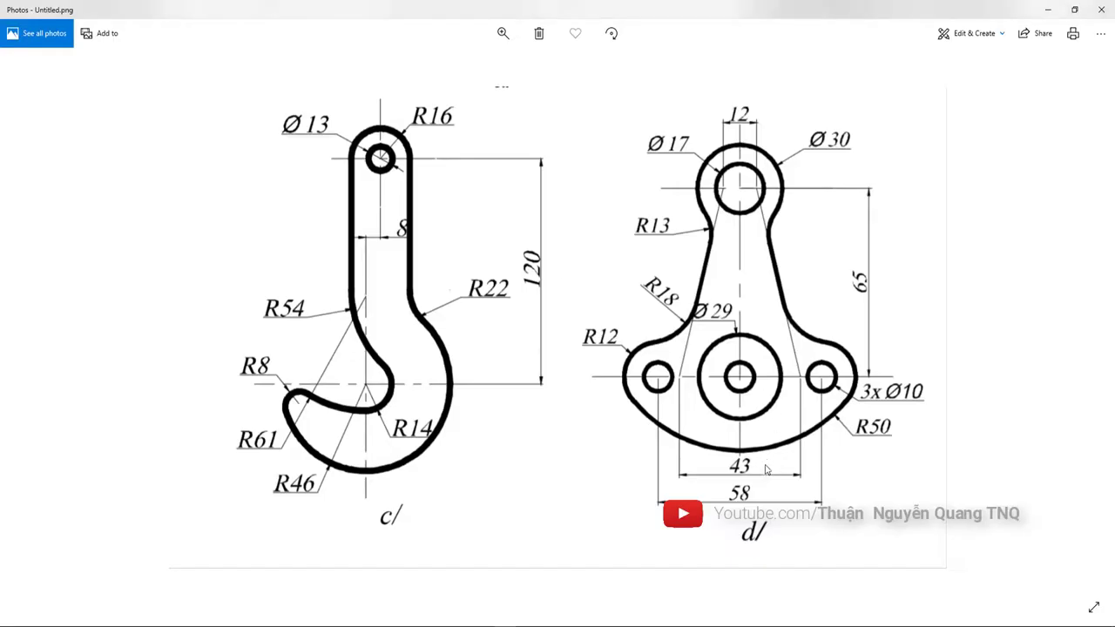
{"action": "scroll", "coordinate": [767, 470], "scroll_direction": "up", "scroll_amount": 3}
{"action": "left_click_drag", "start_coordinate": [701, 476], "coordinate": [766, 474]}
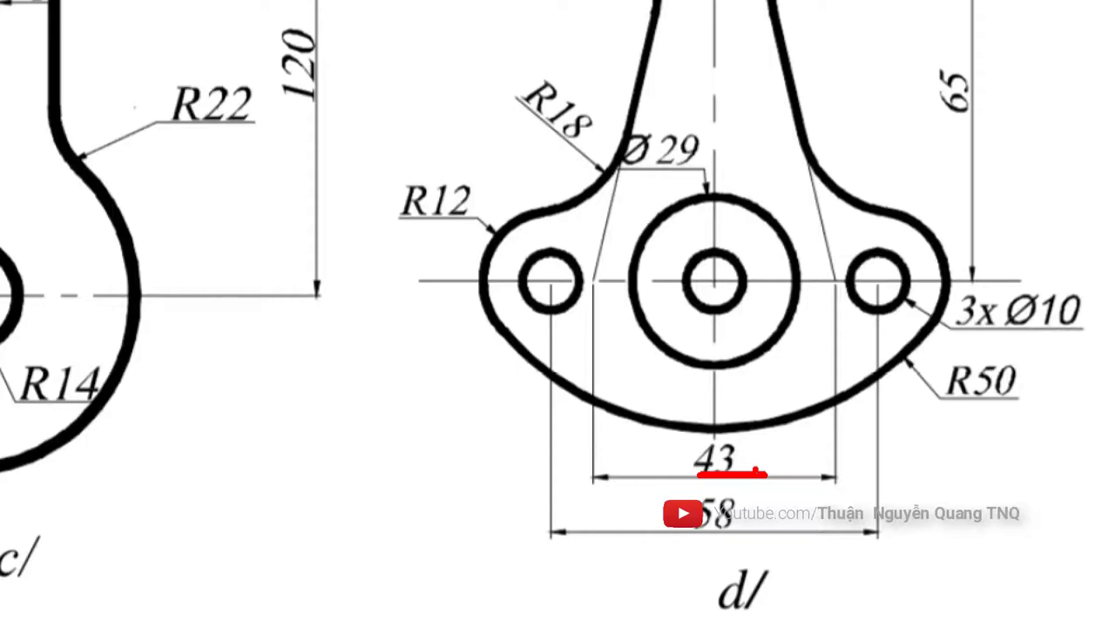
{"action": "left_click_drag", "start_coordinate": [589, 116], "coordinate": [613, 114]}
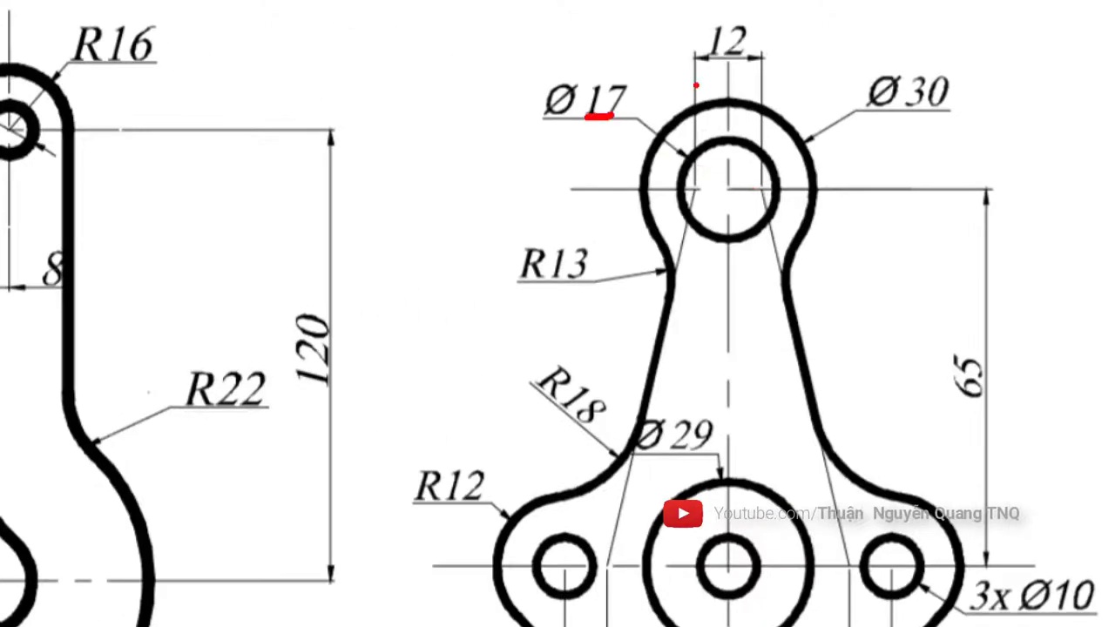
{"action": "left_click_drag", "start_coordinate": [911, 116], "coordinate": [961, 114]}
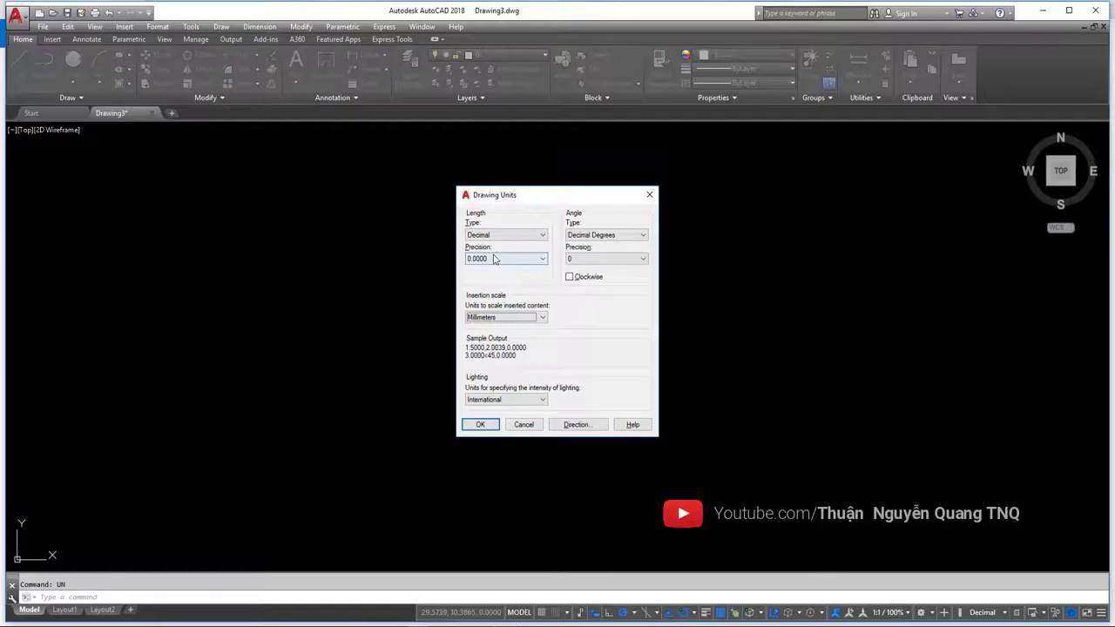
{"action": "left_click", "coordinate": [488, 258]}
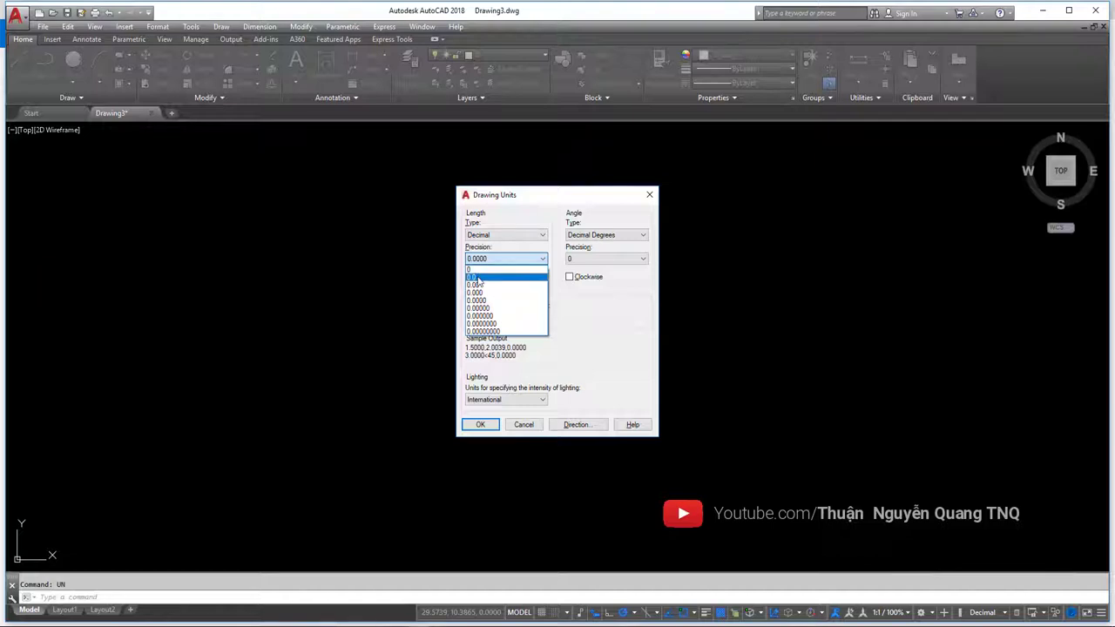
{"action": "left_click", "coordinate": [477, 278]}
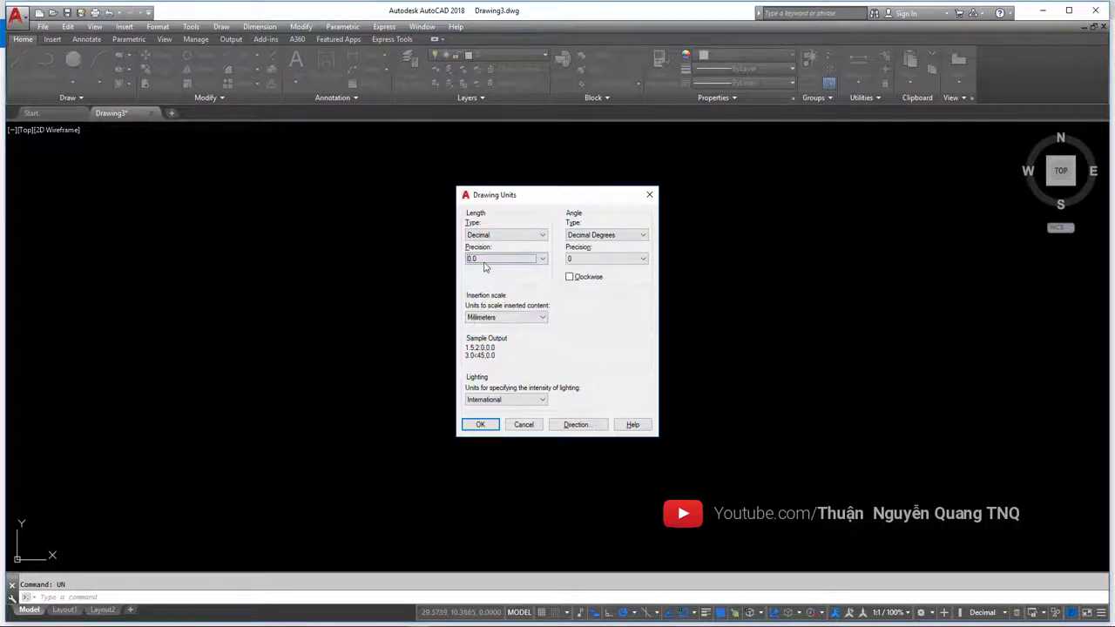
{"action": "left_click", "coordinate": [479, 425]}
- Bring up the YouTube playlist and box the first video's title in red, then clear it
{"action": "key", "text": "alt+Tab"}
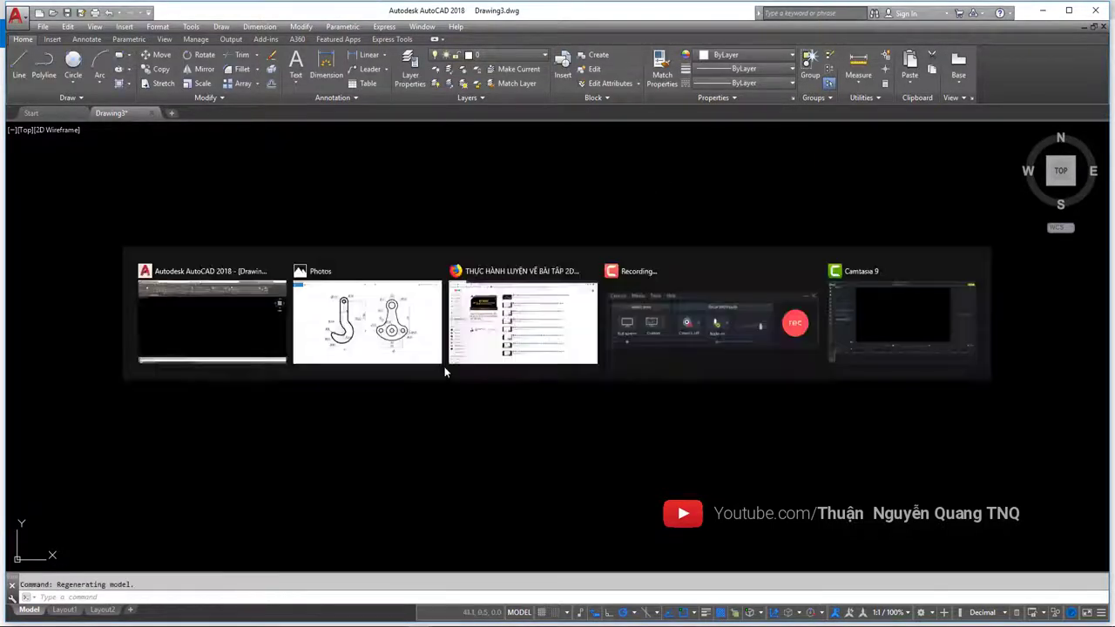
{"action": "key", "text": "alt+Tab"}
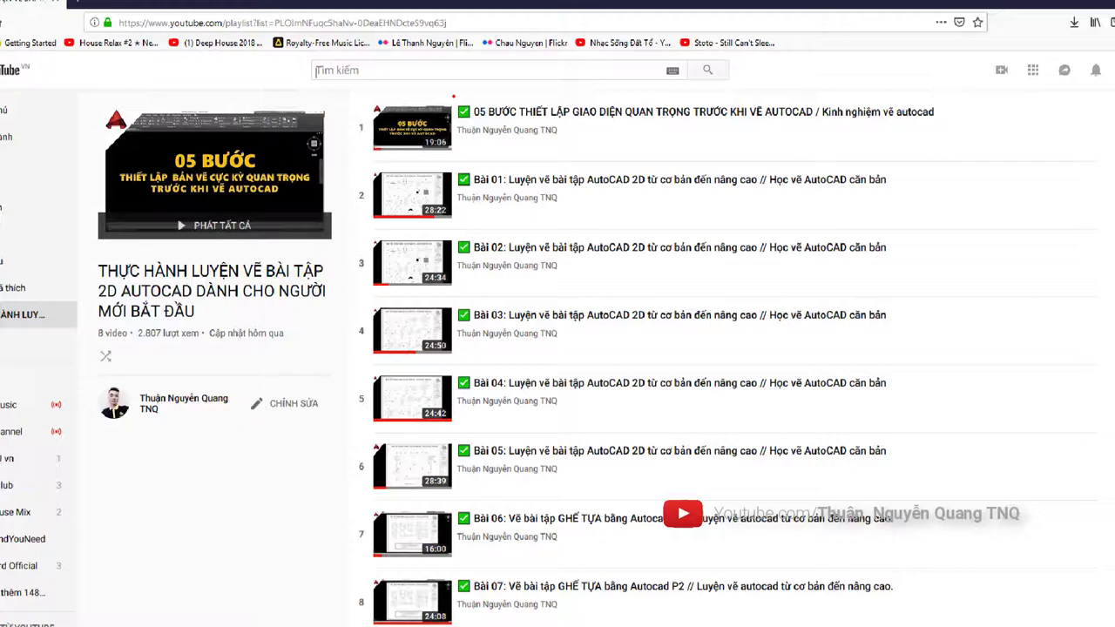
{"action": "mouse_move", "coordinate": [452, 96]}
{"action": "left_mouse_down", "text": "ctrl"}
{"action": "mouse_move", "coordinate": [948, 146]}
{"action": "mouse_move", "coordinate": [1000, 261]}
{"action": "left_mouse_up", "text": "ctrl"}
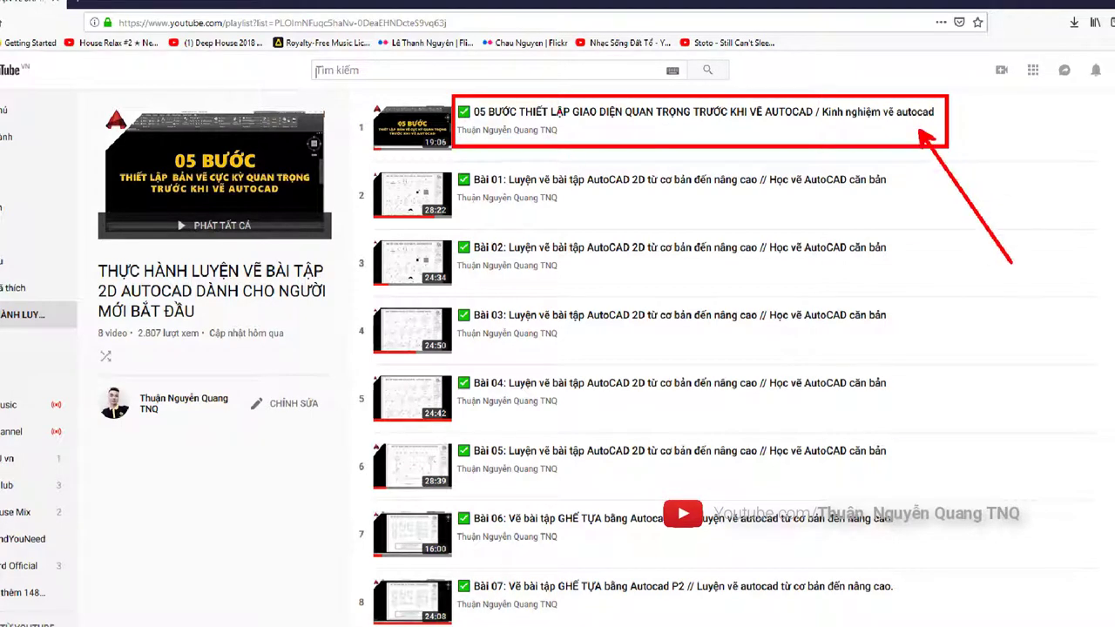
{"action": "key", "text": "Escape"}
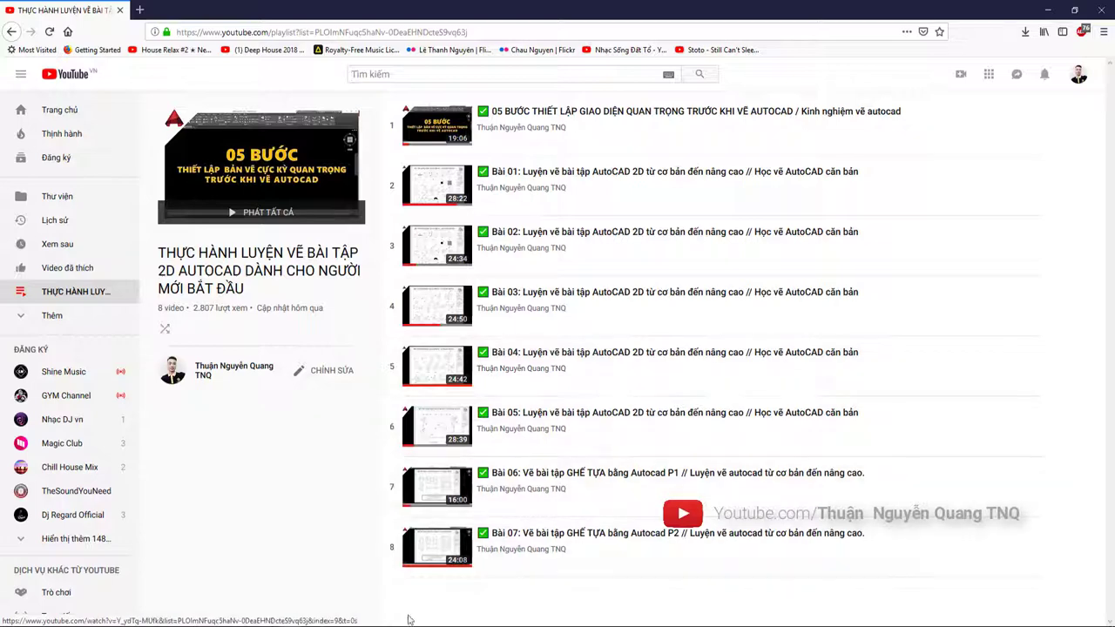
{"action": "left_click_drag", "start_coordinate": [436, 547], "coordinate": [530, 564]}
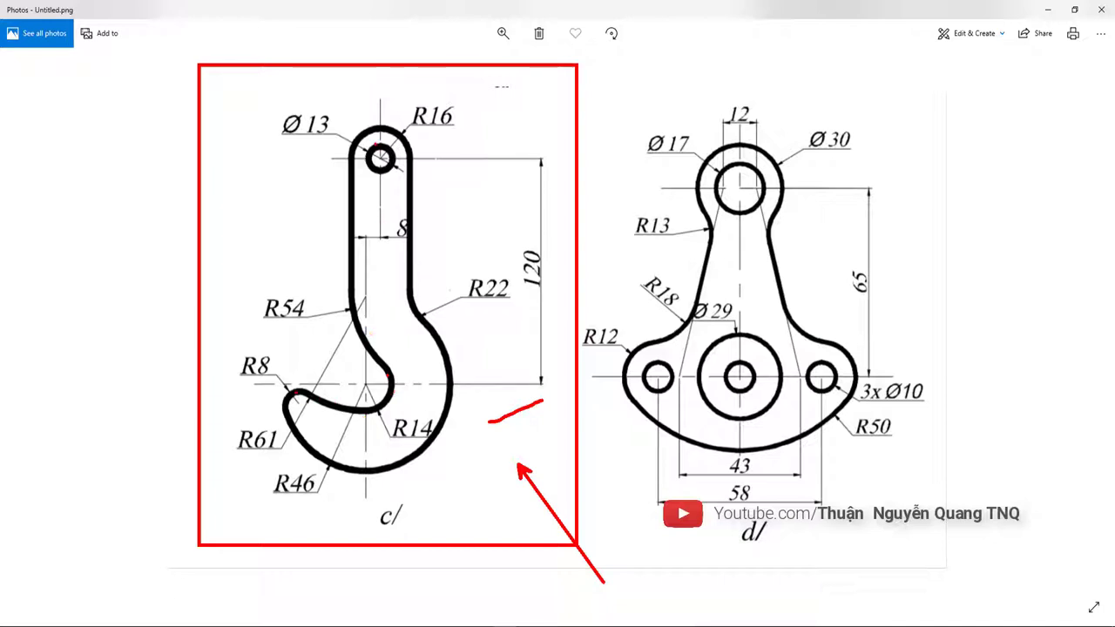
- Mark hook c/'s R8 and R14 arcs, shank edges, R54 label and R22 curve in red, then clear them
{"action": "left_click_drag", "start_coordinate": [296, 394], "coordinate": [283, 398]}
{"action": "left_click_drag", "start_coordinate": [375, 409], "coordinate": [392, 381]}
{"action": "left_click_drag", "start_coordinate": [407, 174], "coordinate": [408, 239]}
{"action": "left_click_drag", "start_coordinate": [351, 183], "coordinate": [351, 282]}
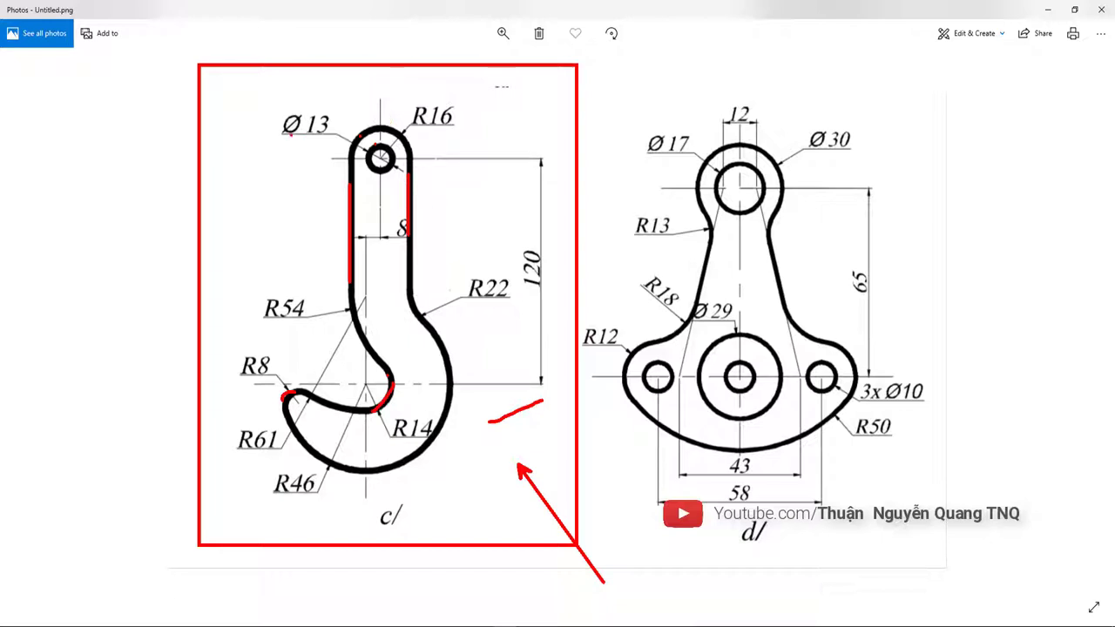
{"action": "left_click_drag", "start_coordinate": [274, 333], "coordinate": [306, 332]}
{"action": "left_click_drag", "start_coordinate": [461, 305], "coordinate": [494, 319]}
{"action": "key", "text": "Escape"}
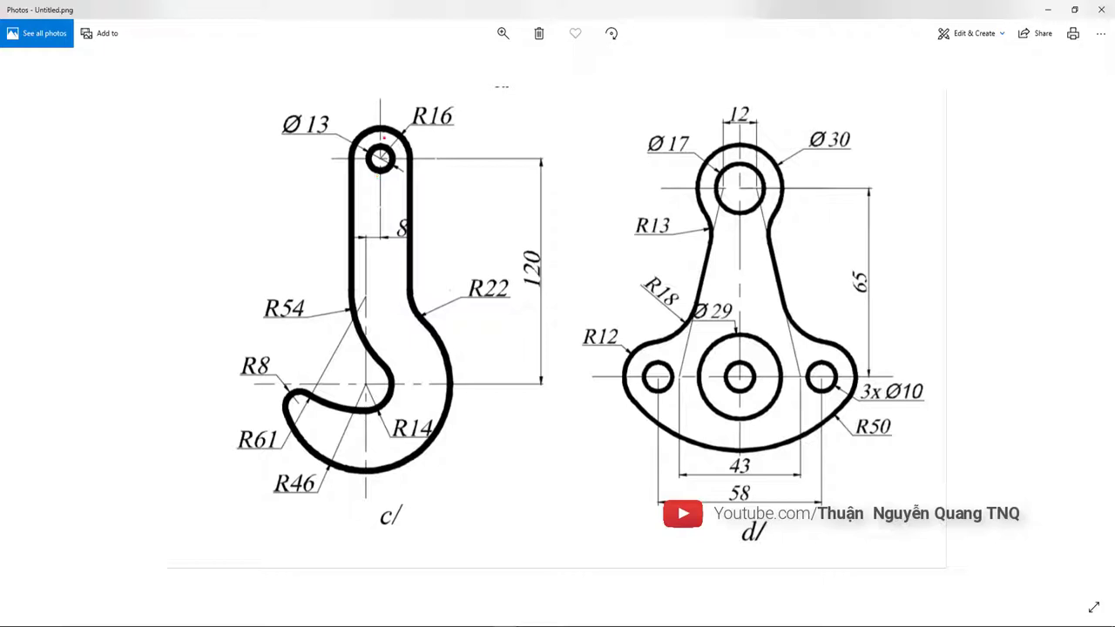
- Sketch red center lines through the Ø13 hole, the R8 level and the hook bend, then clear them
{"action": "left_click_drag", "start_coordinate": [379, 103], "coordinate": [380, 235]}
{"action": "left_click_drag", "start_coordinate": [332, 157], "coordinate": [514, 158]}
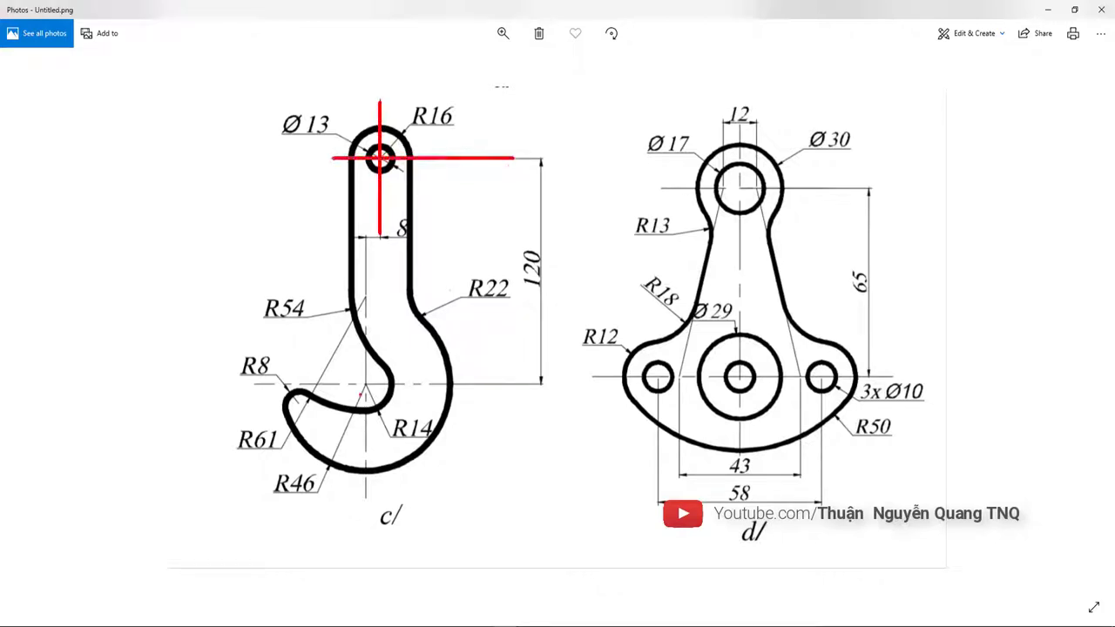
{"action": "left_click_drag", "start_coordinate": [285, 384], "coordinate": [503, 382]}
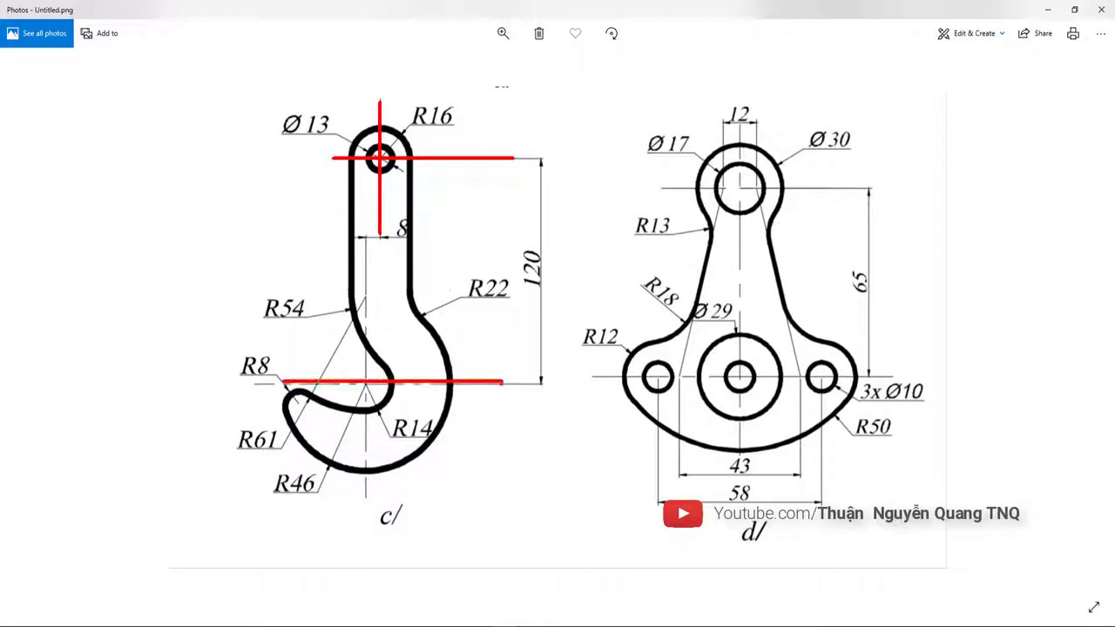
{"action": "left_click_drag", "start_coordinate": [366, 292], "coordinate": [364, 486]}
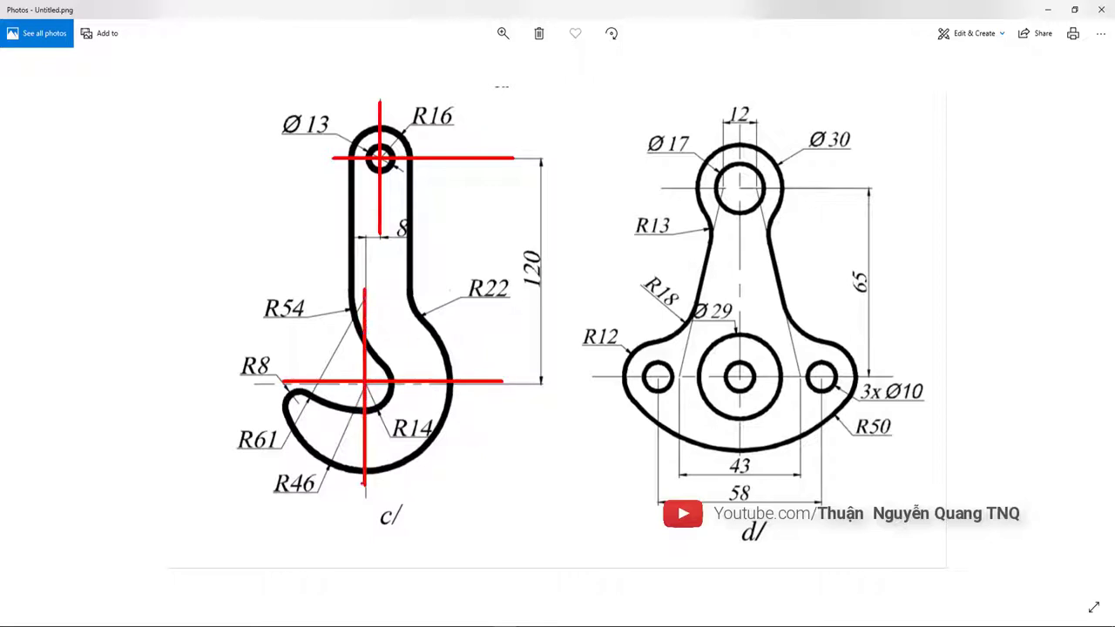
{"action": "key", "text": "Escape"}
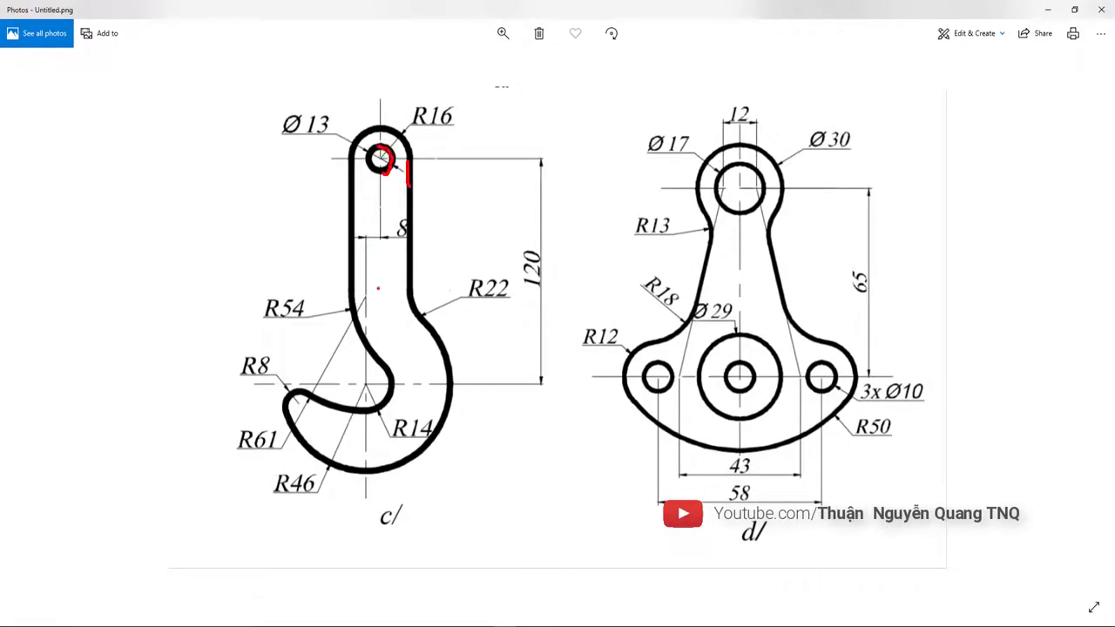
{"action": "key", "text": "Escape"}
{"action": "key", "text": "alt+Tab"}
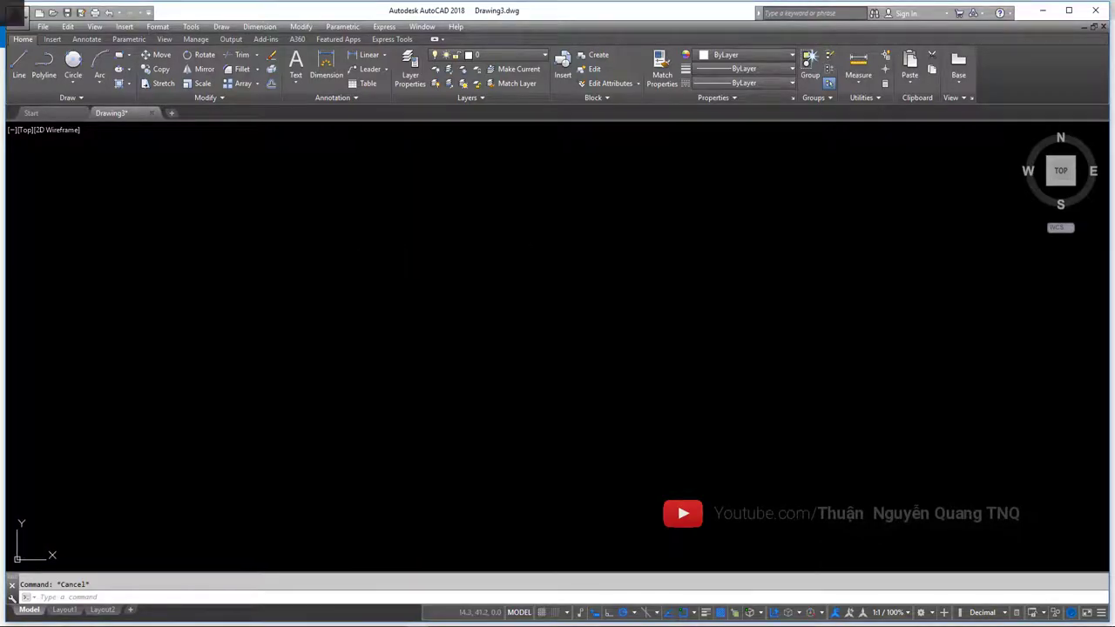
- Flip between the hook reference picture and the empty drawing to compare them
{"action": "key", "text": "alt+Tab"}
{"action": "key", "text": "alt+Tab"}
{"action": "key", "text": "alt+Tab"}
{"action": "key", "text": "alt+Tab"}
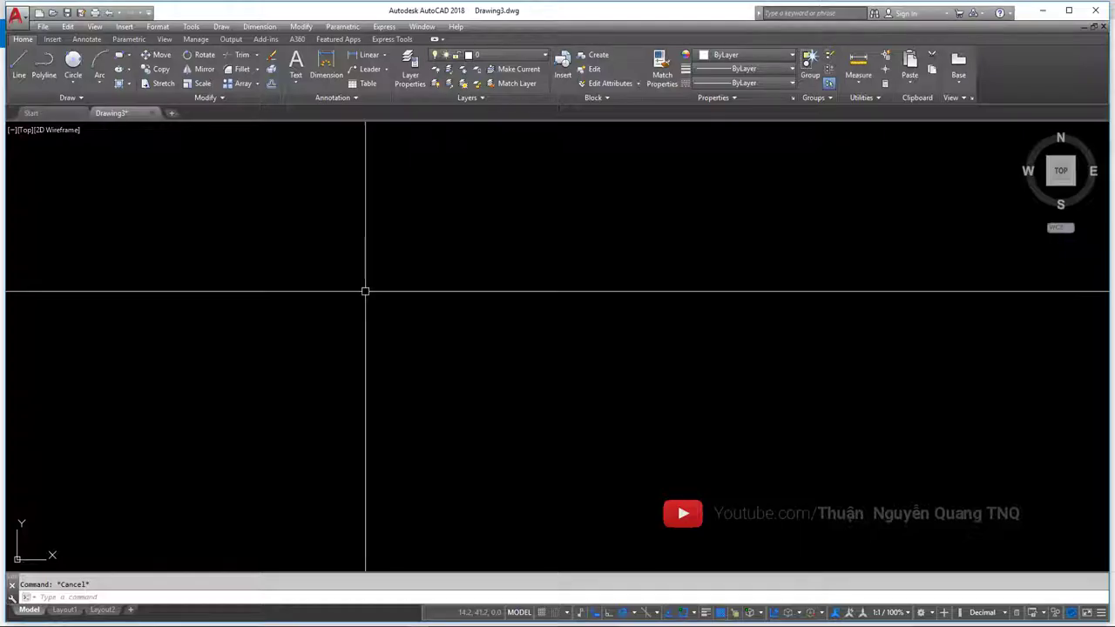
{"action": "key", "text": "alt+Tab"}
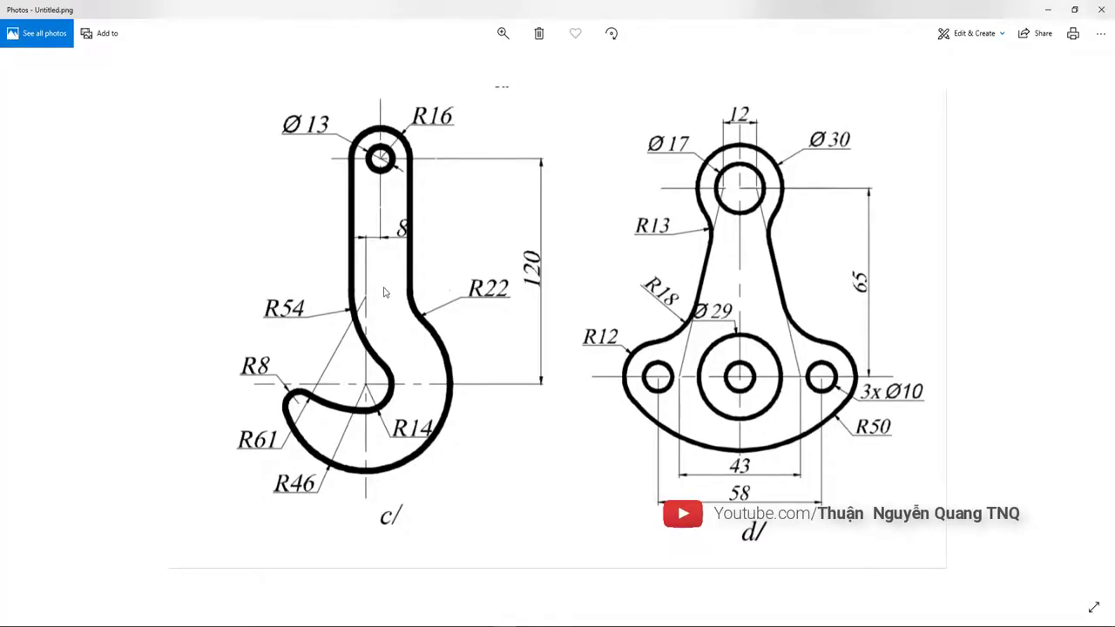
{"action": "key", "text": "alt+Tab"}
{"action": "key", "text": "alt+Tab"}
{"action": "key", "text": "alt+Tab"}
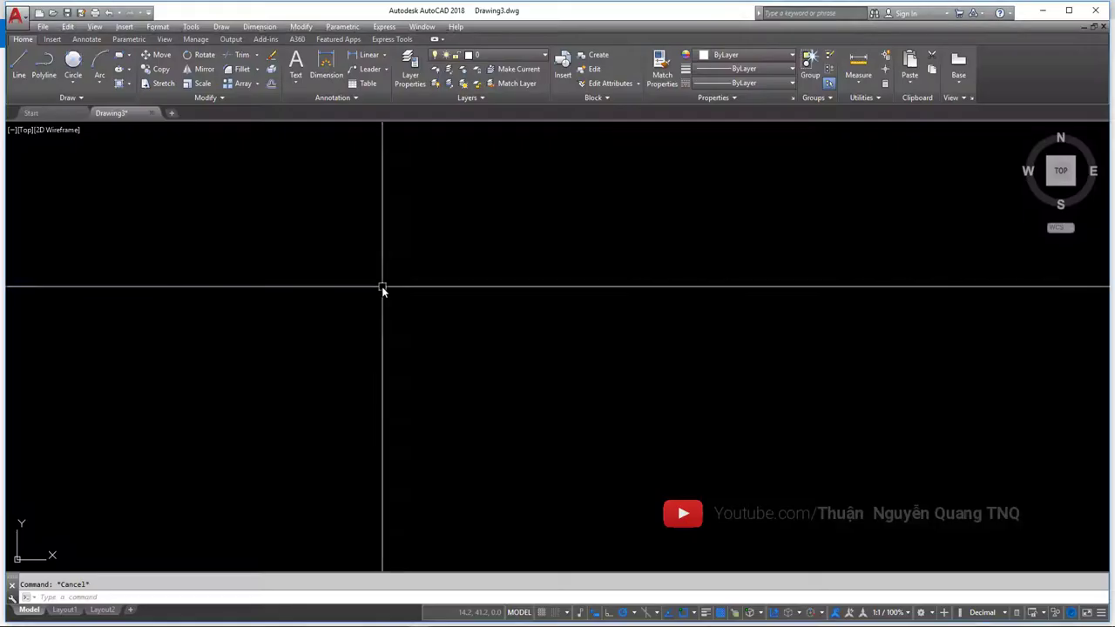
{"action": "key", "text": "alt+Tab"}
{"action": "key", "text": "alt+Tab"}
{"action": "key", "text": "alt+Tab"}
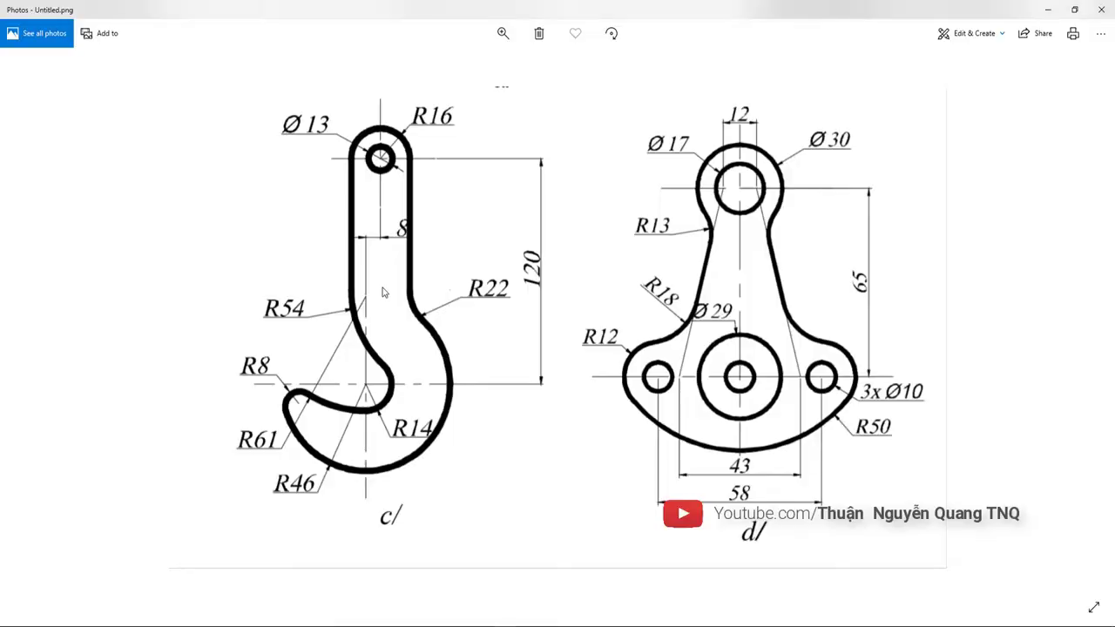
{"action": "key", "text": "alt+Tab"}
{"action": "key", "text": "alt+Tab"}
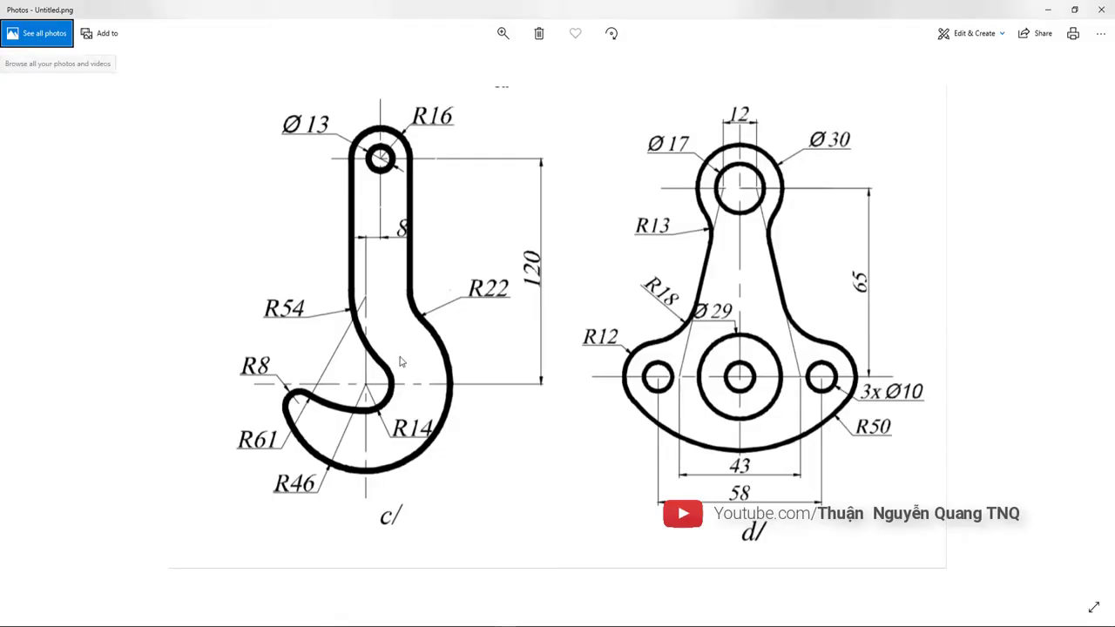
{"action": "key", "text": "alt+Tab"}
- Cancel the accidental LINE command and call up the layer manager with LA
{"action": "type", "text": "l"}
{"action": "key", "text": "Return"}
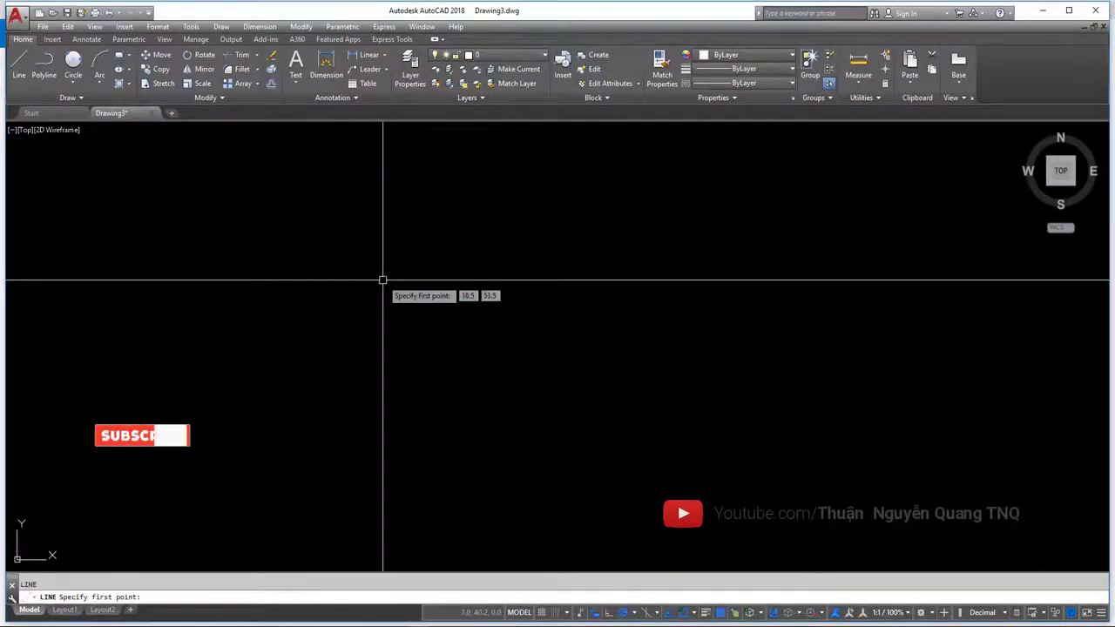
{"action": "key", "text": "Escape"}
{"action": "type", "text": "LA"}
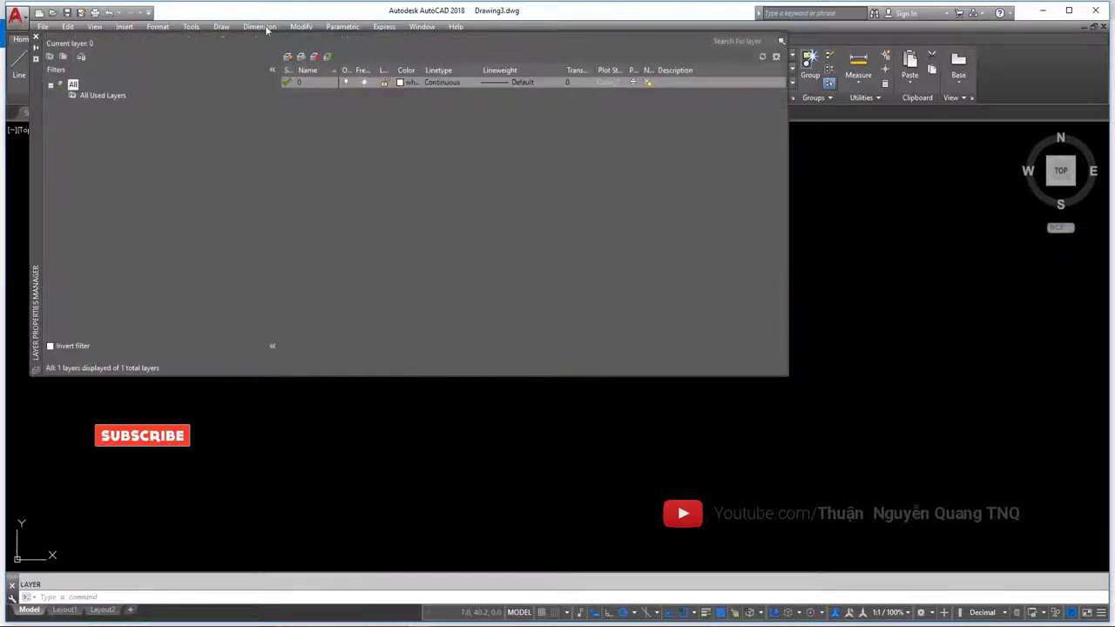
- Create a layer named Net Tim with colour 251
{"action": "mouse_move", "coordinate": [38, 78]}
{"action": "left_mouse_down"}
{"action": "mouse_move", "coordinate": [136, 208]}
{"action": "mouse_move", "coordinate": [112, 202]}
{"action": "left_mouse_up"}
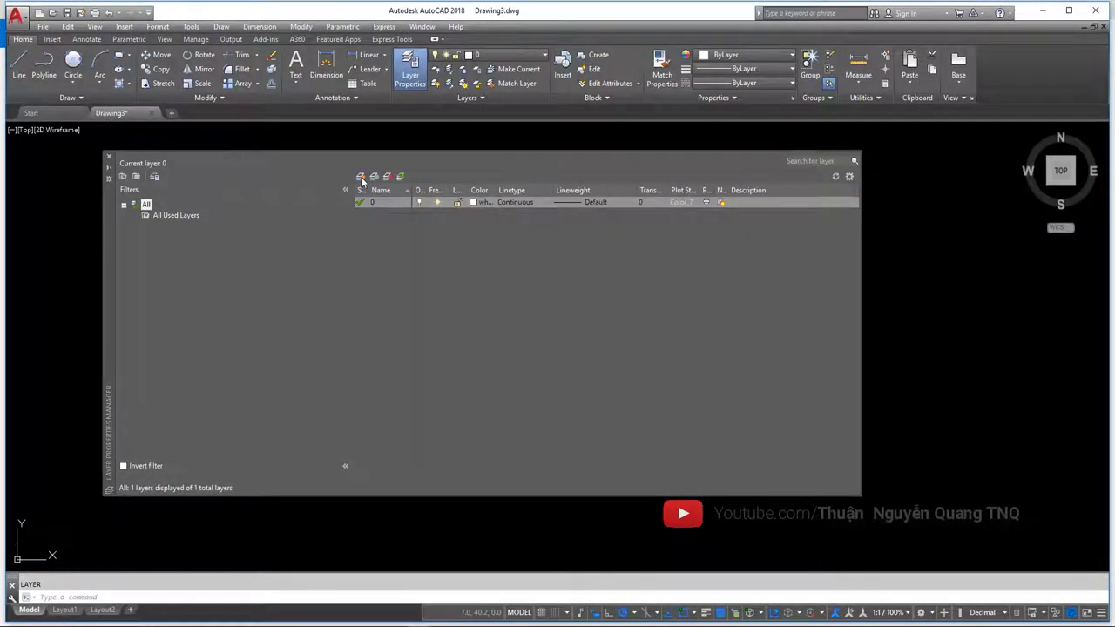
{"action": "left_click", "coordinate": [361, 178]}
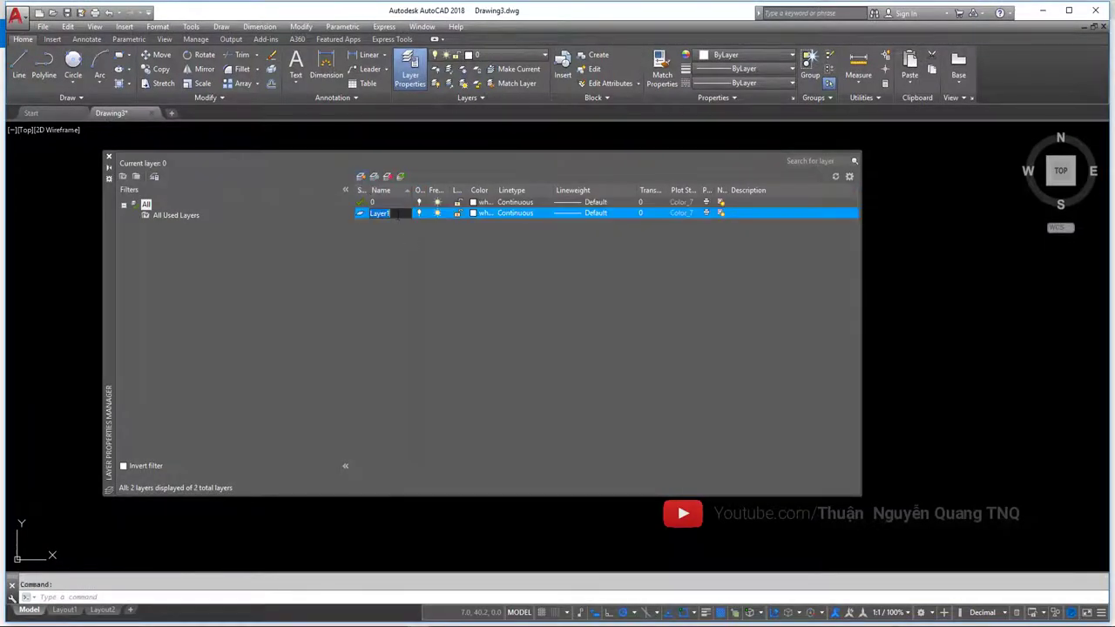
{"action": "type", "text": "LA"}
{"action": "key", "text": "ctrl+a"}
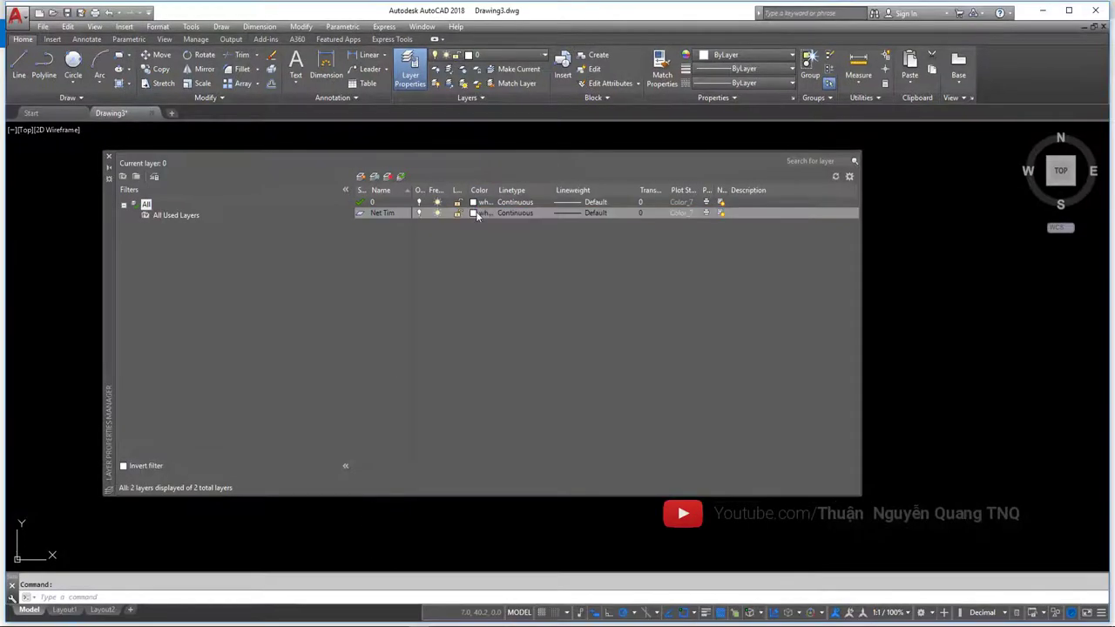
{"action": "left_click", "coordinate": [477, 217]}
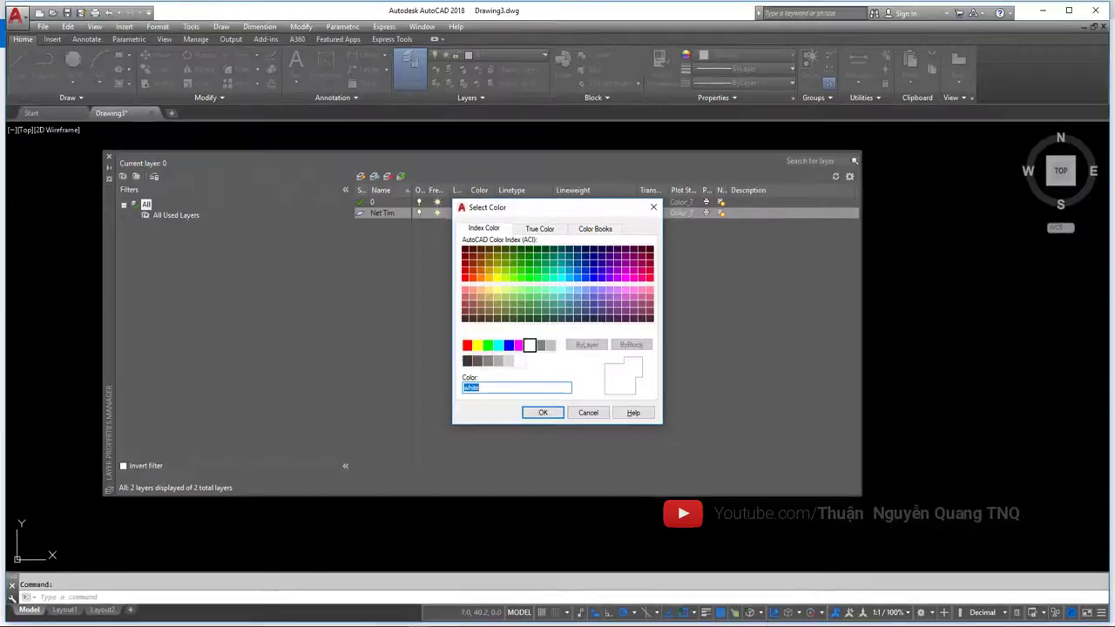
{"action": "left_click", "coordinate": [477, 360]}
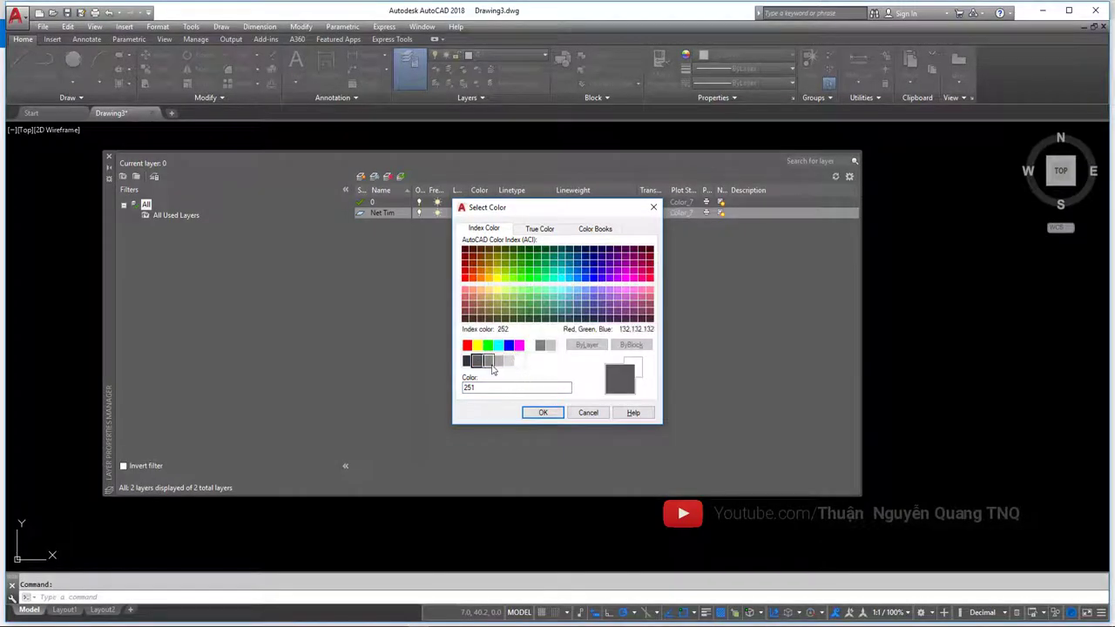
{"action": "left_click", "coordinate": [539, 413]}
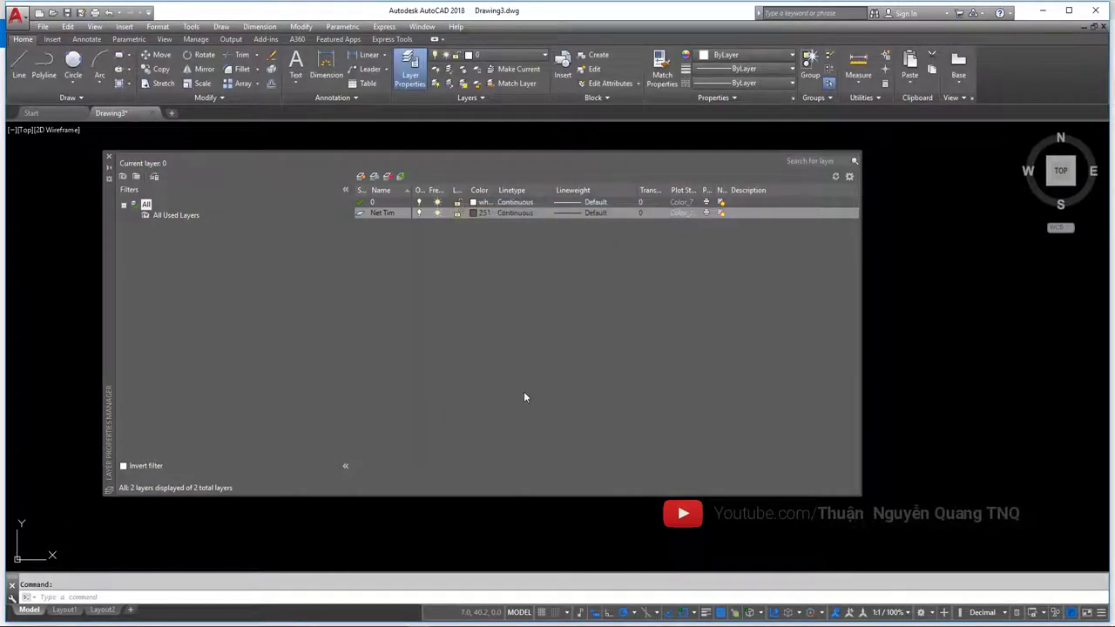
- Create a second layer named Net Thay with colour 255
{"action": "left_click", "coordinate": [362, 180]}
{"action": "type", "text": "Net Cat"}
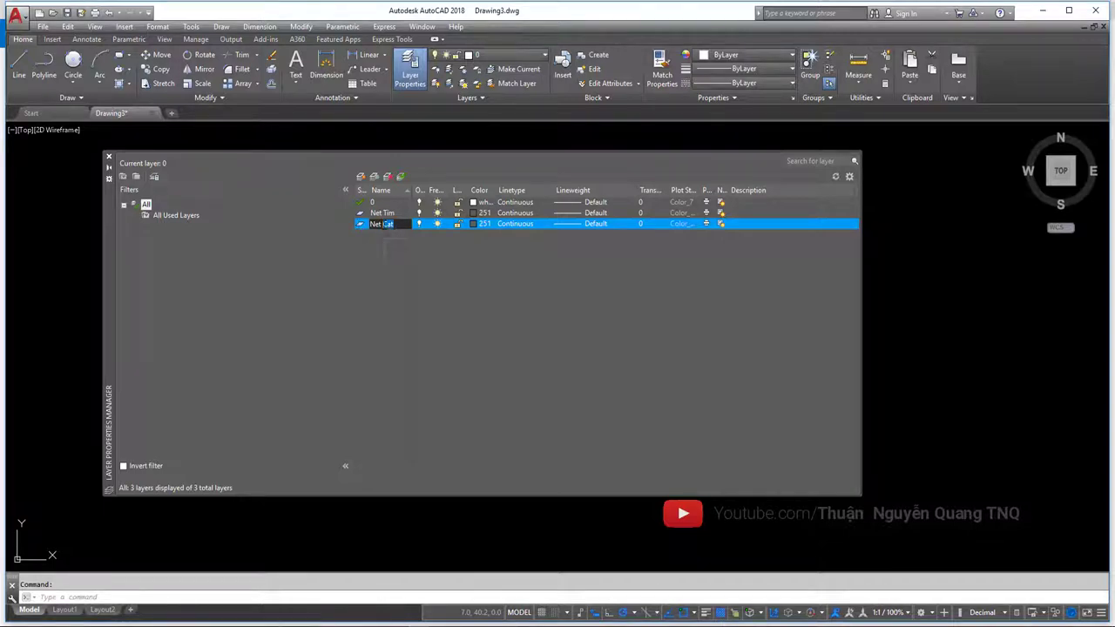
{"action": "type", "text": "Thay"}
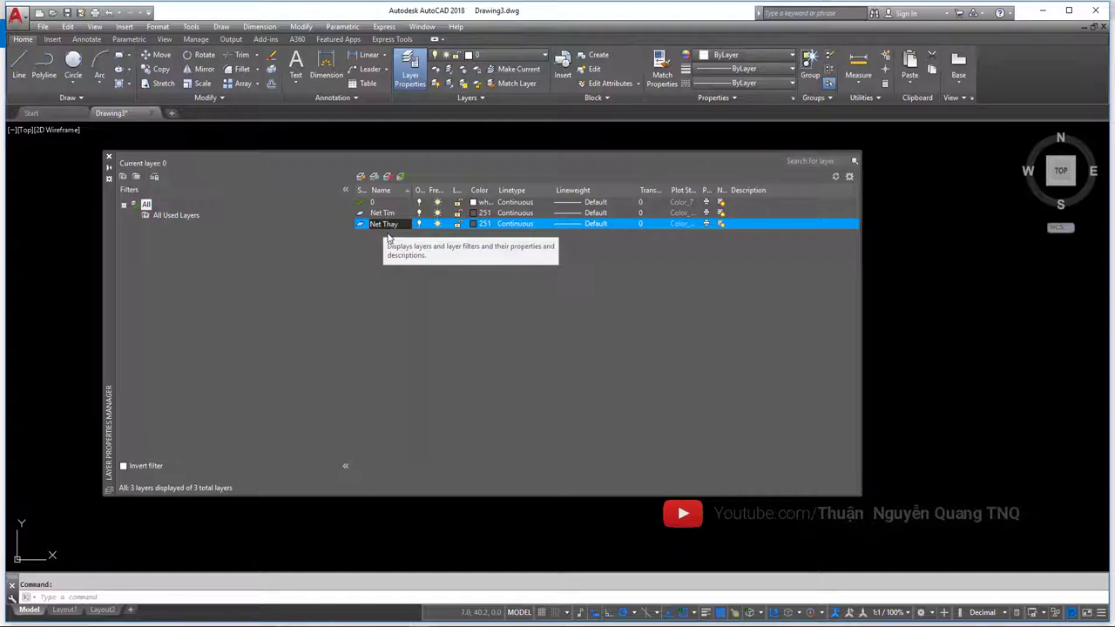
{"action": "key", "text": "Return"}
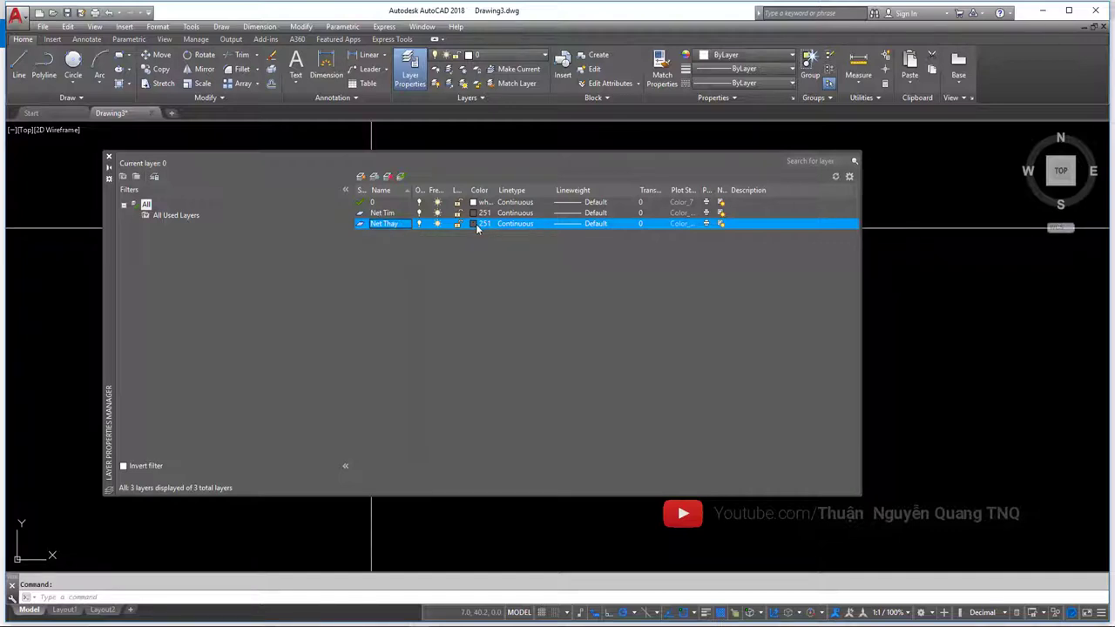
{"action": "left_click", "coordinate": [474, 224]}
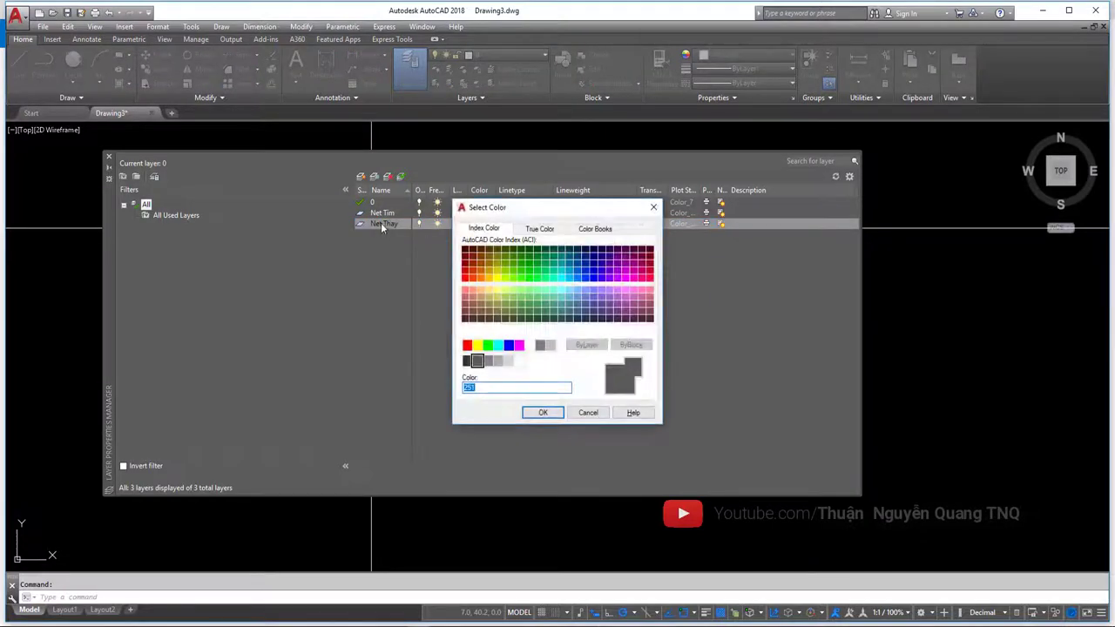
{"action": "left_click", "coordinate": [530, 344]}
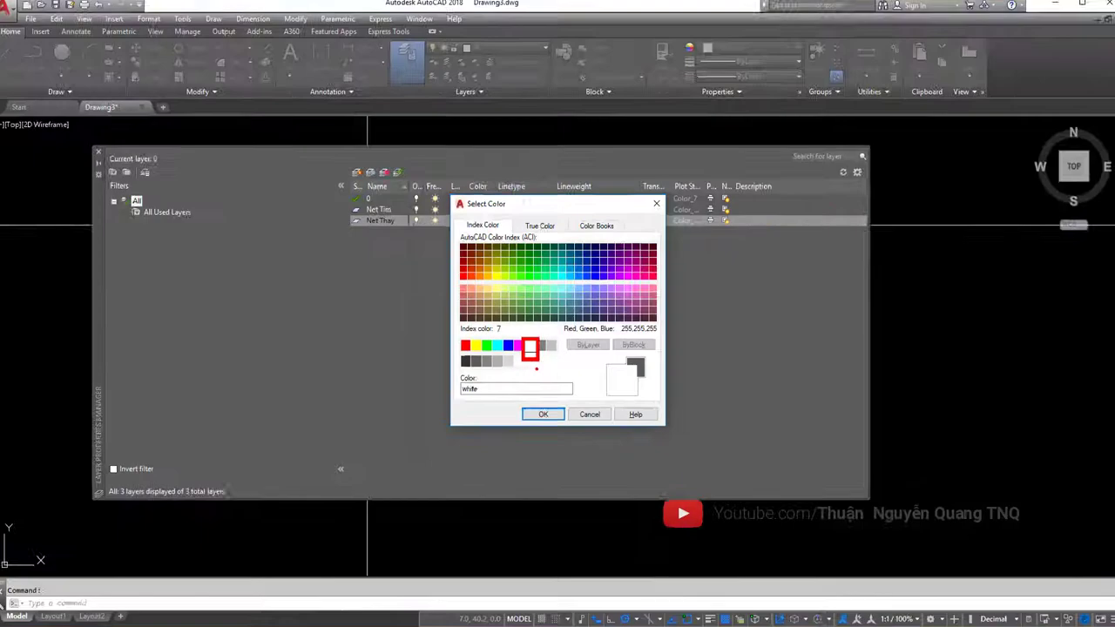
{"action": "left_click", "coordinate": [519, 360]}
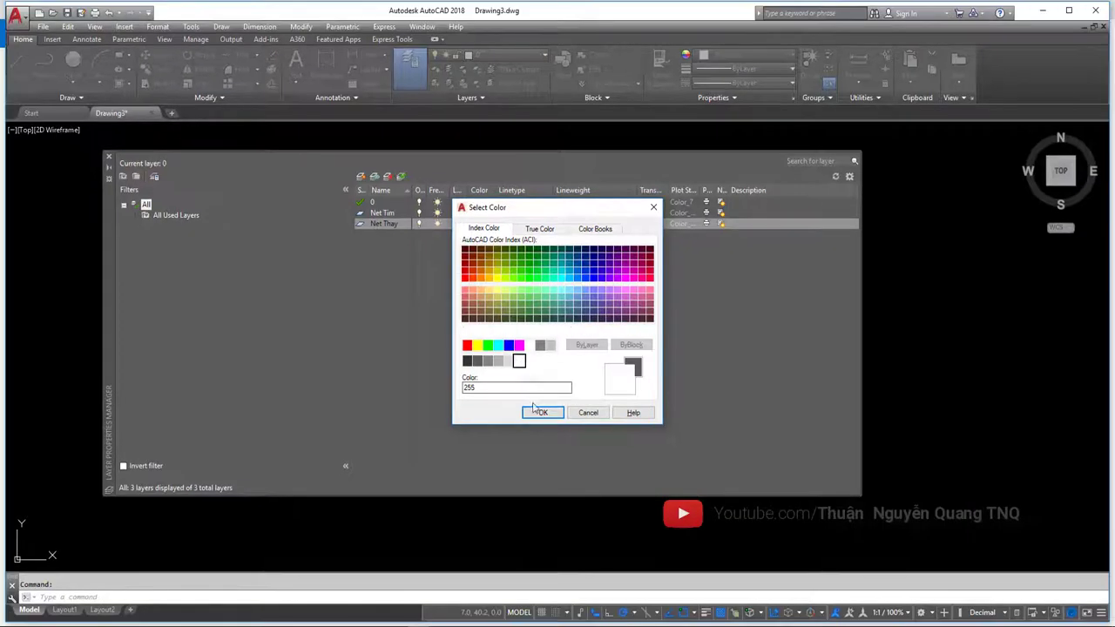
{"action": "left_click", "coordinate": [544, 411]}
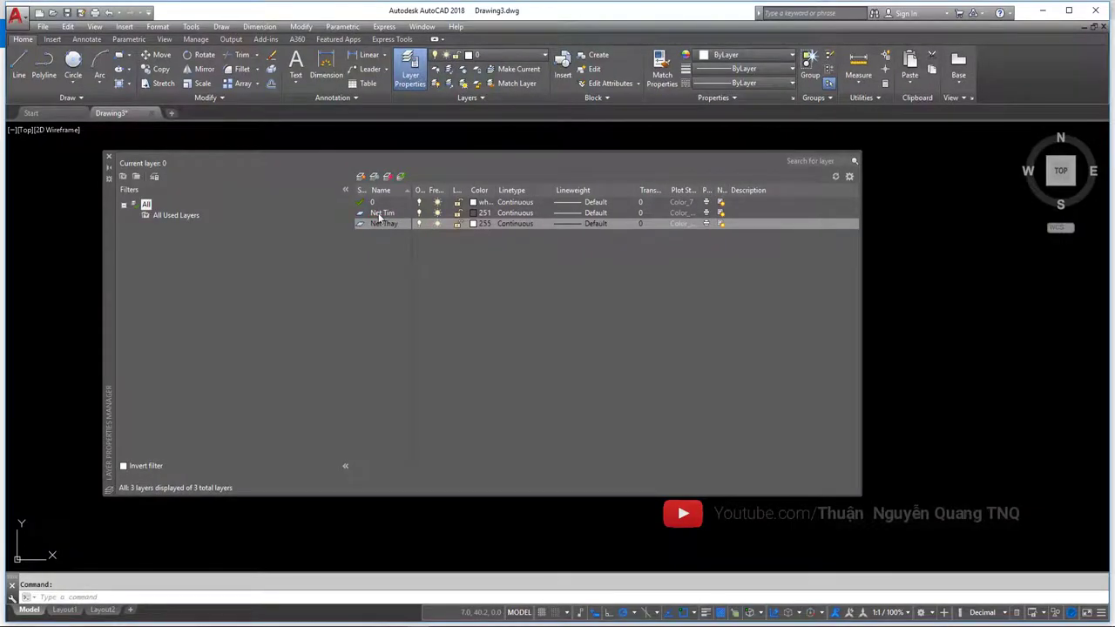
- Make Net Tim the current layer and close the layer manager
{"action": "double_click", "coordinate": [380, 215]}
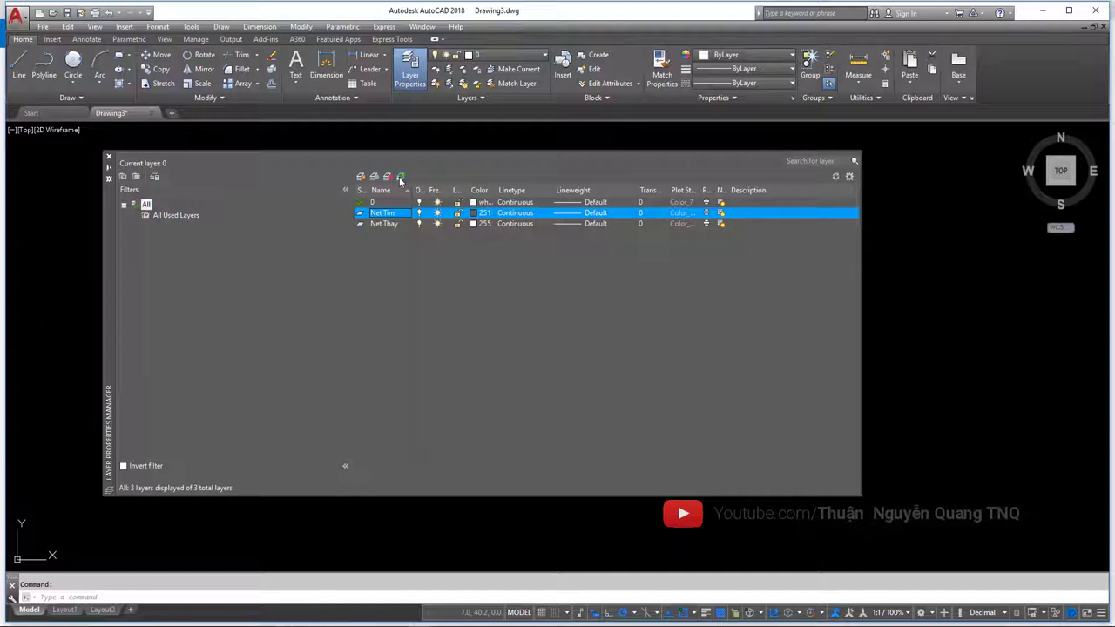
{"action": "left_click", "coordinate": [401, 178]}
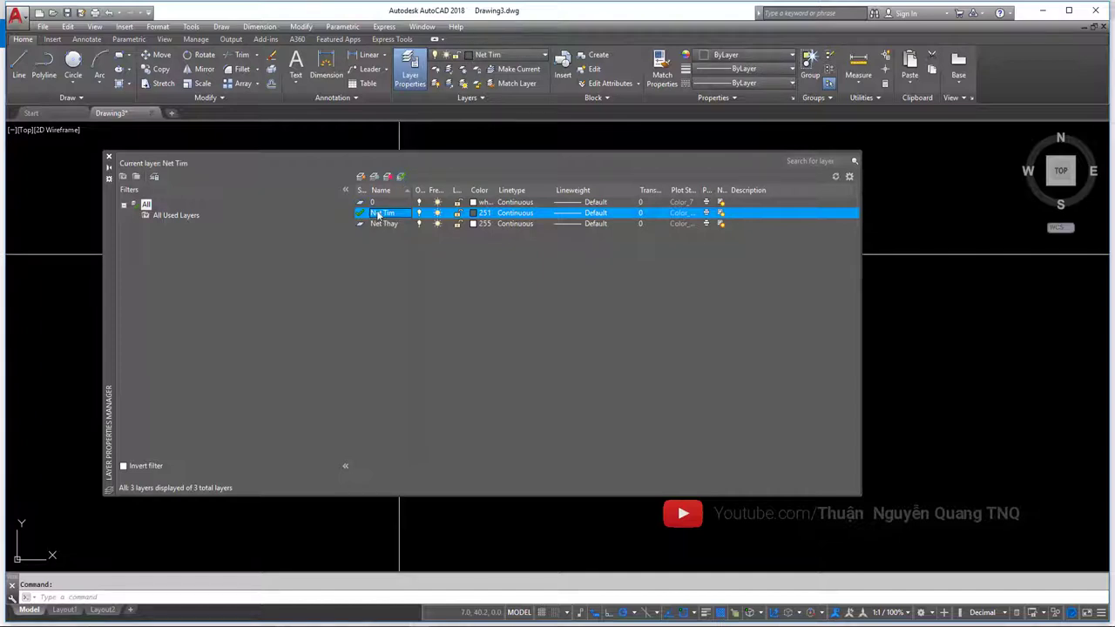
{"action": "left_click", "coordinate": [108, 157]}
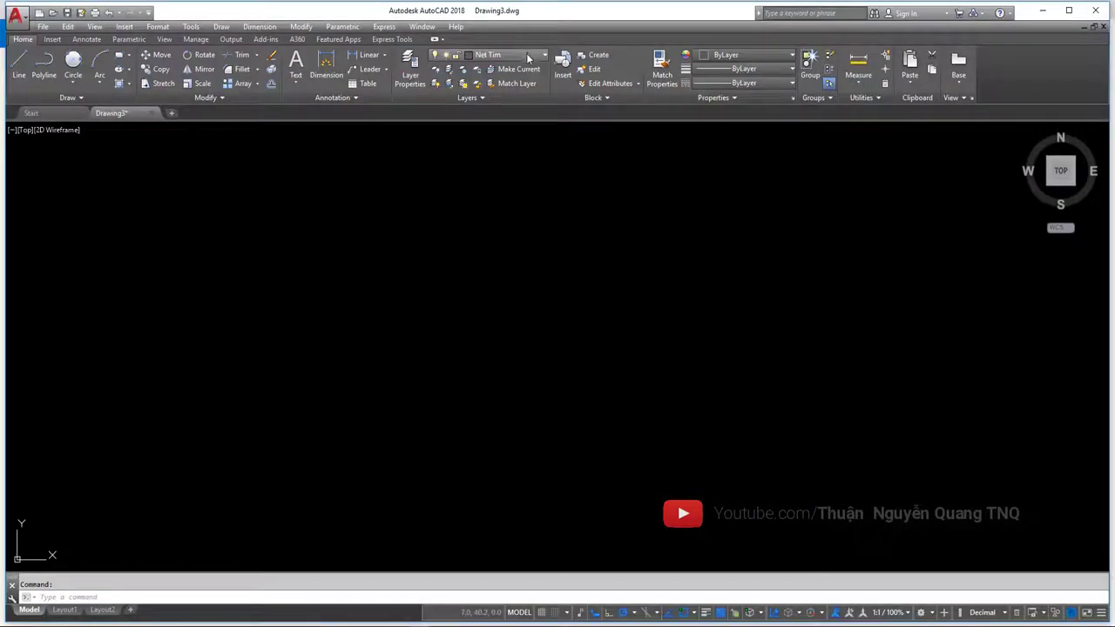
{"action": "left_click", "coordinate": [514, 56]}
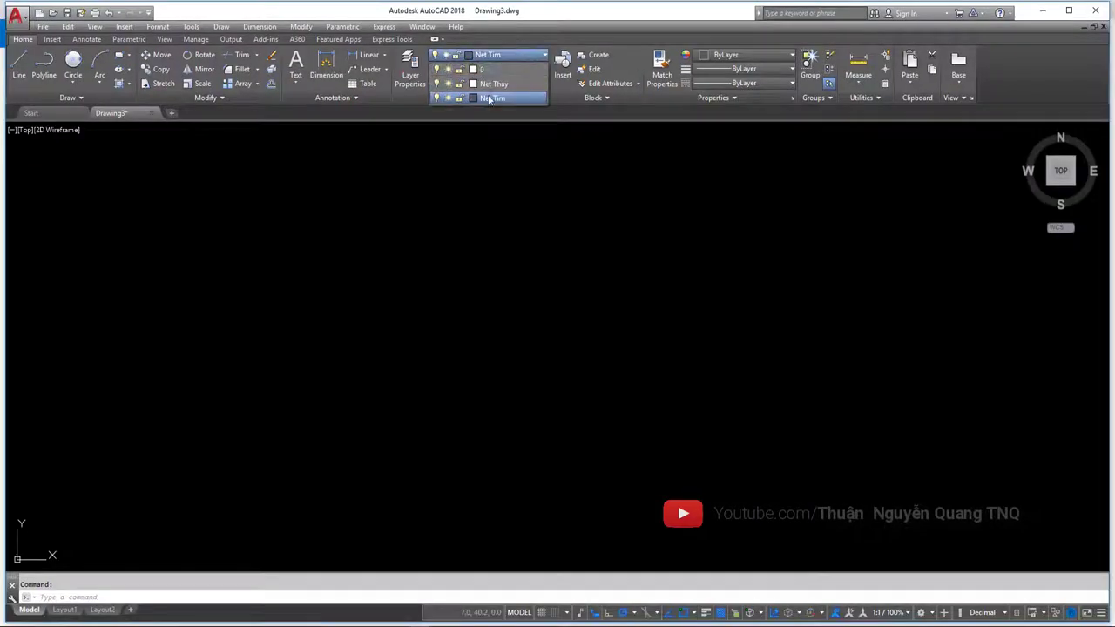
- Draw a test line on the Net Tim layer, then erase it
{"action": "left_click", "coordinate": [492, 99]}
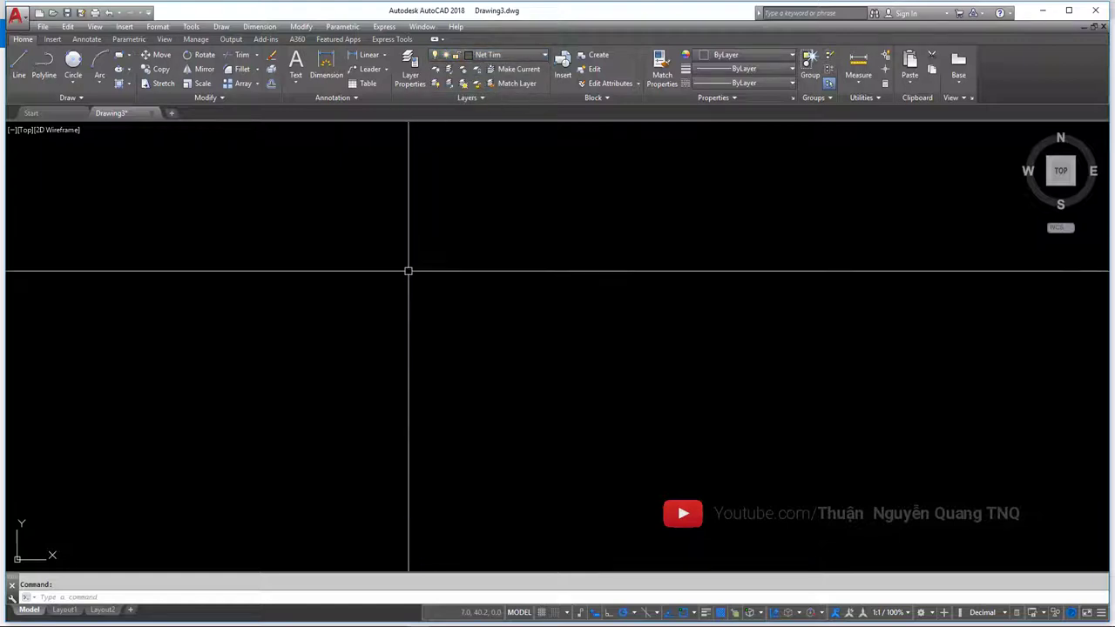
{"action": "type", "text": "l"}
{"action": "key", "text": "Return"}
{"action": "left_click", "coordinate": [400, 391]}
{"action": "left_click", "coordinate": [409, 193]}
{"action": "key", "text": "Escape"}
{"action": "left_click_drag", "start_coordinate": [456, 268], "coordinate": [403, 253]}
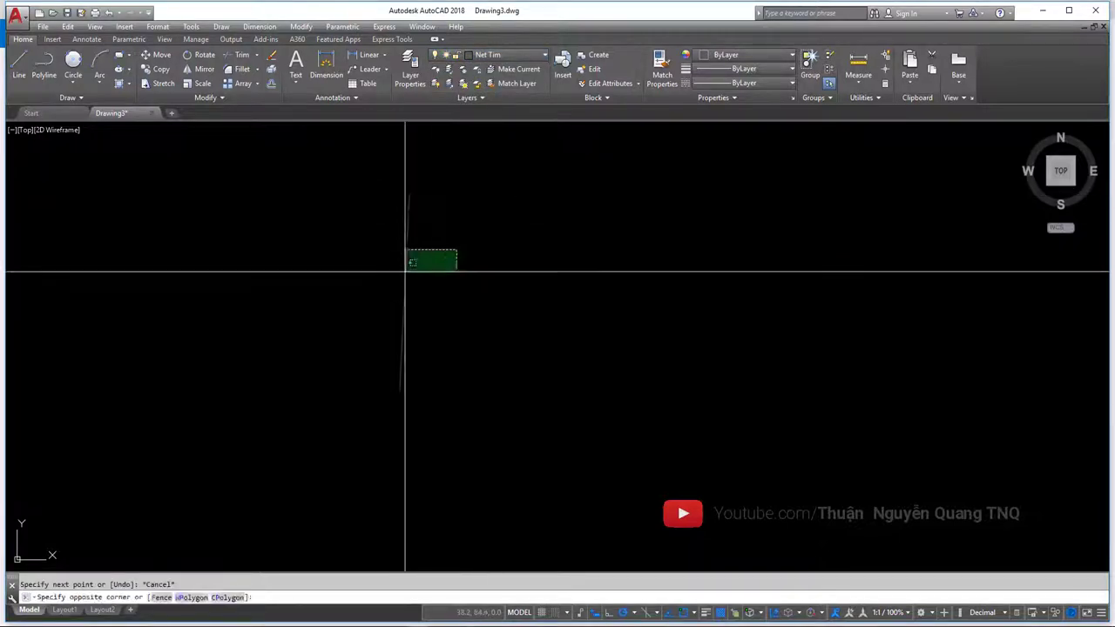
{"action": "key", "text": "Delete"}
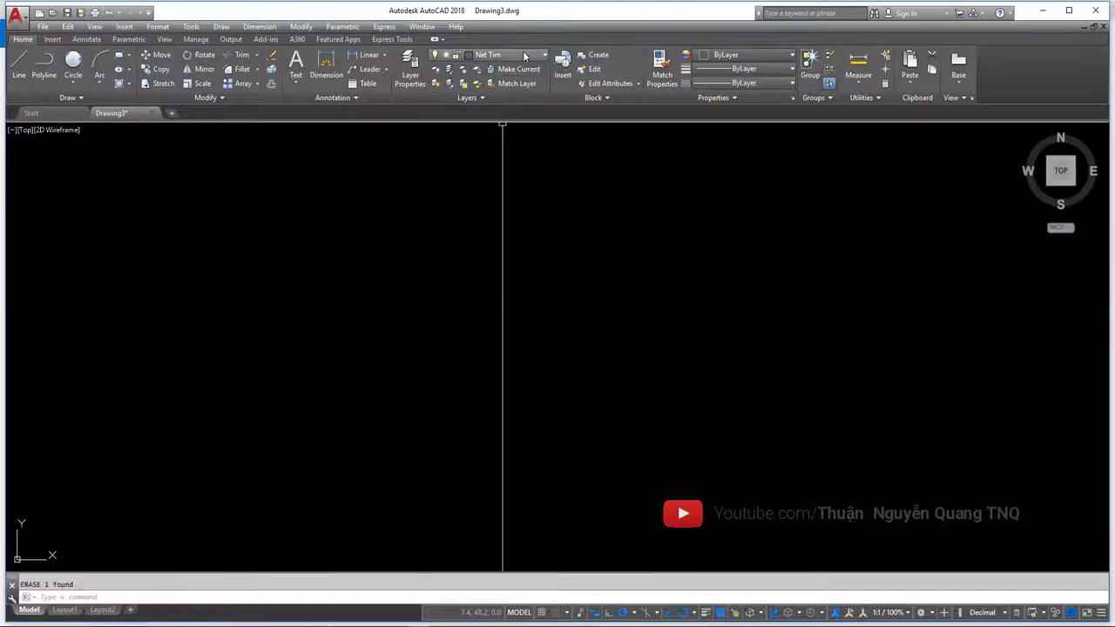
- Draw a slanted line on the Net Thay layer, then delete it
{"action": "left_click", "coordinate": [523, 54]}
{"action": "left_click", "coordinate": [490, 84]}
{"action": "type", "text": "l"}
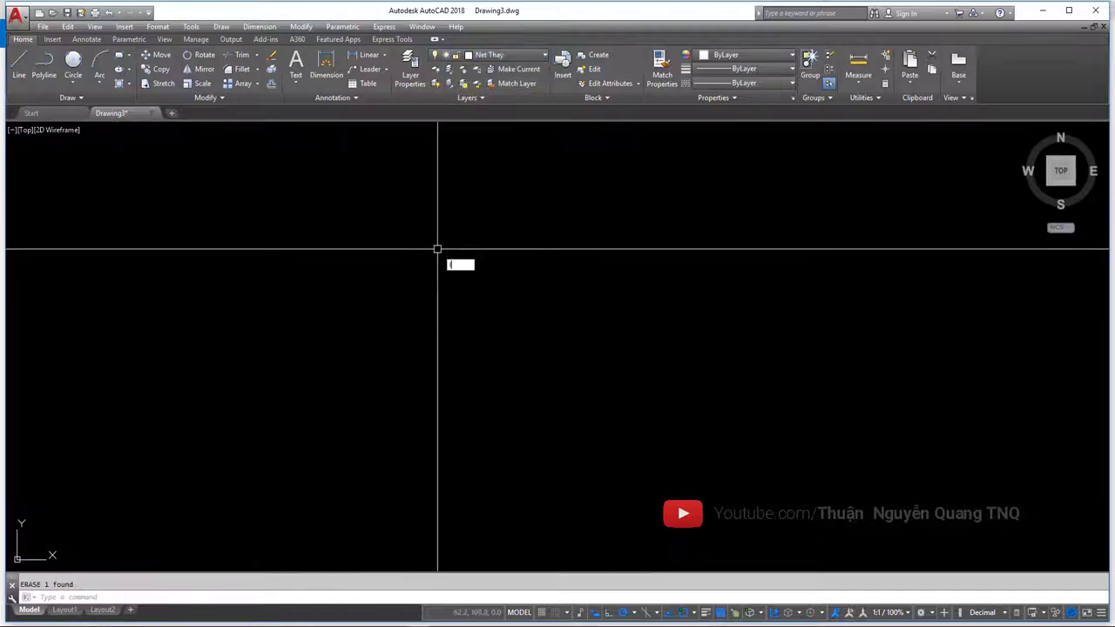
{"action": "key", "text": "Return"}
{"action": "left_click", "coordinate": [433, 312]}
{"action": "left_click", "coordinate": [461, 185]}
{"action": "key", "text": "Escape"}
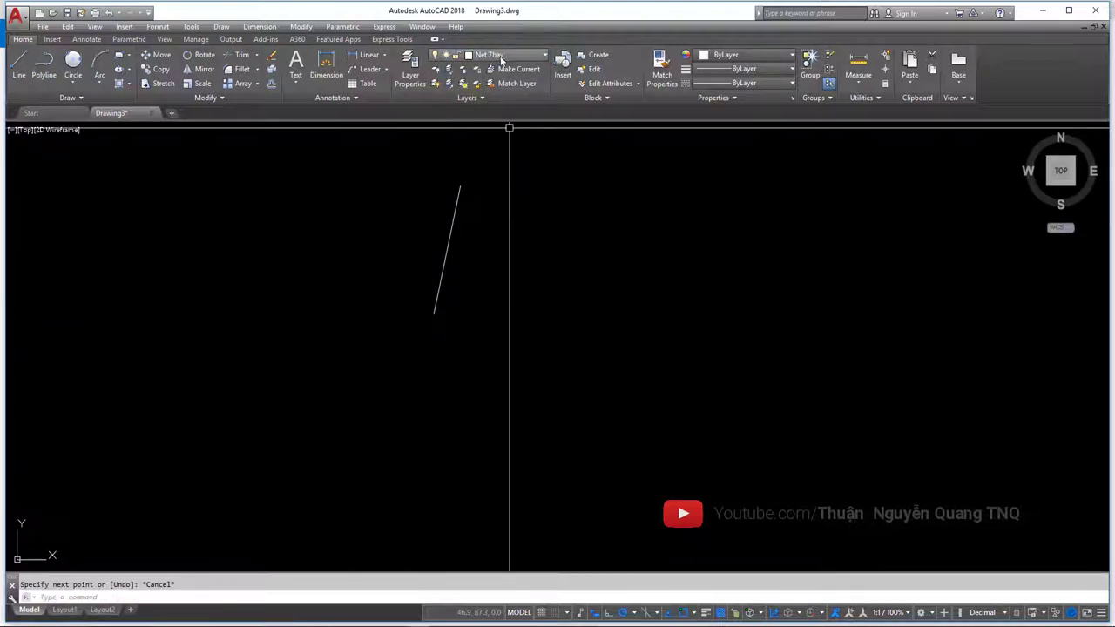
{"action": "left_click", "coordinate": [474, 247]}
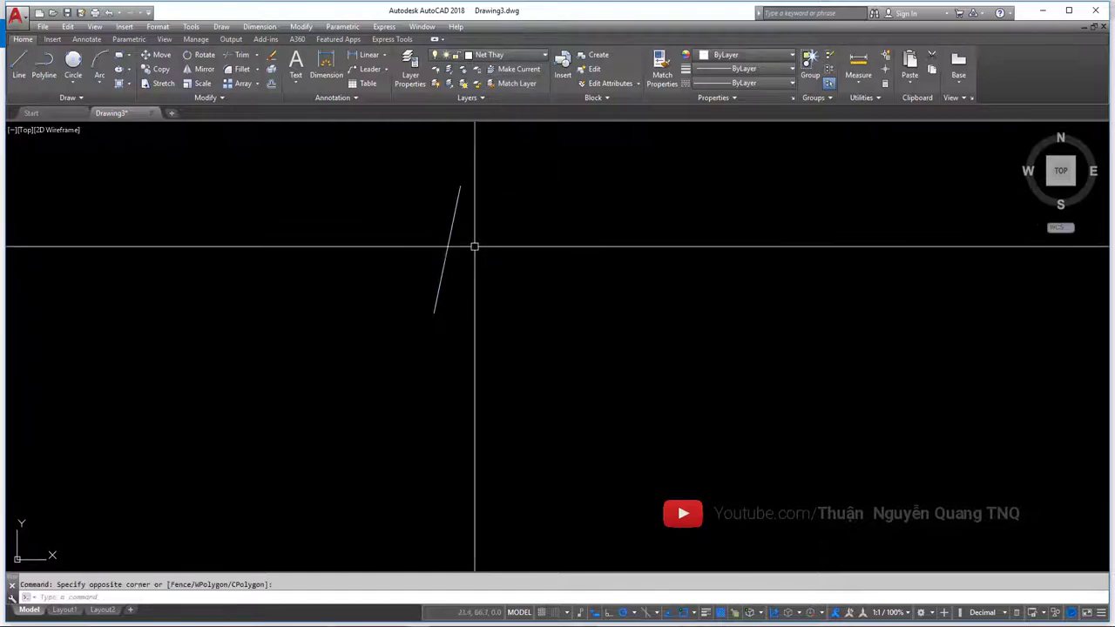
{"action": "left_click", "coordinate": [439, 226]}
{"action": "key", "text": "Delete"}
- Draw a vertical line on the Net Tim layer and select it
{"action": "left_click", "coordinate": [505, 55]}
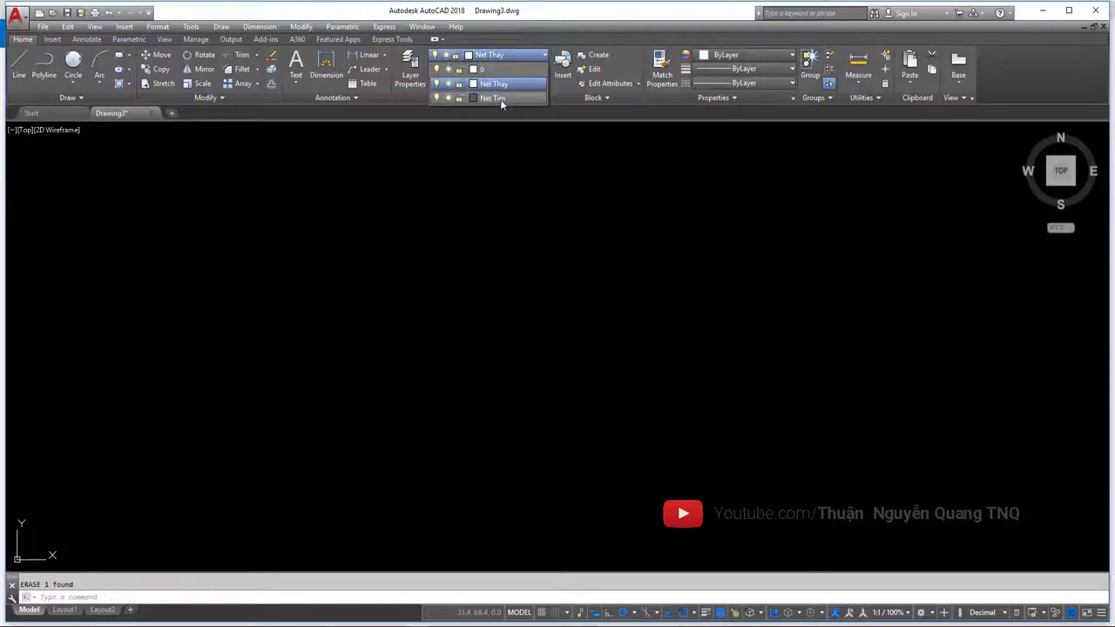
{"action": "left_click", "coordinate": [495, 98]}
{"action": "type", "text": "l"}
{"action": "key", "text": "Return"}
{"action": "left_click", "coordinate": [352, 419]}
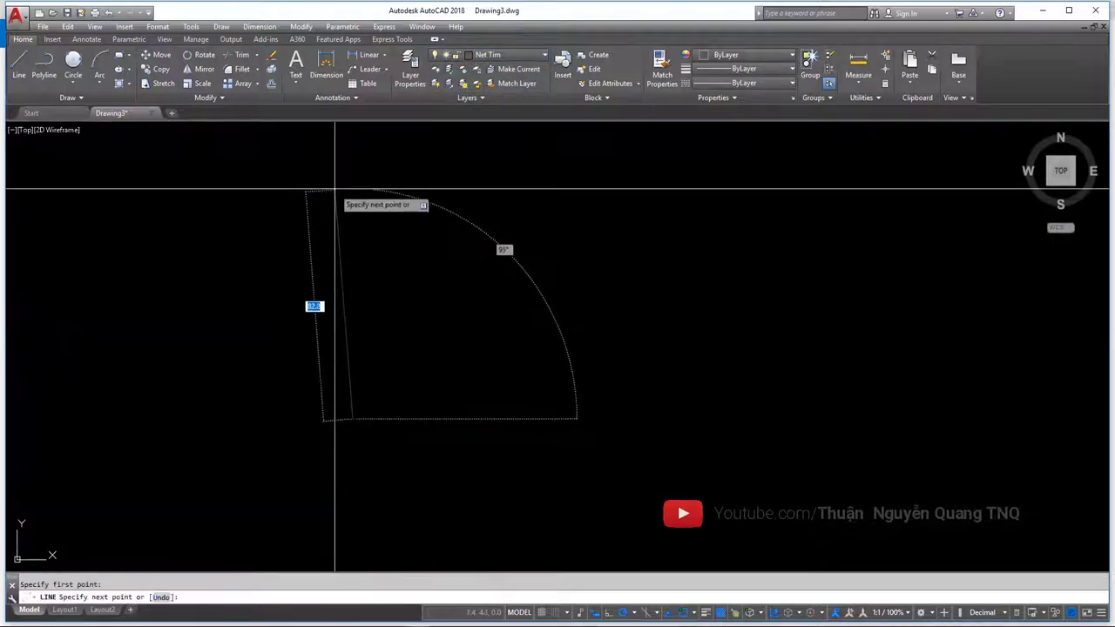
{"action": "left_click", "coordinate": [352, 157]}
{"action": "key", "text": "Escape"}
{"action": "left_click", "coordinate": [408, 201]}
{"action": "left_click", "coordinate": [313, 250]}
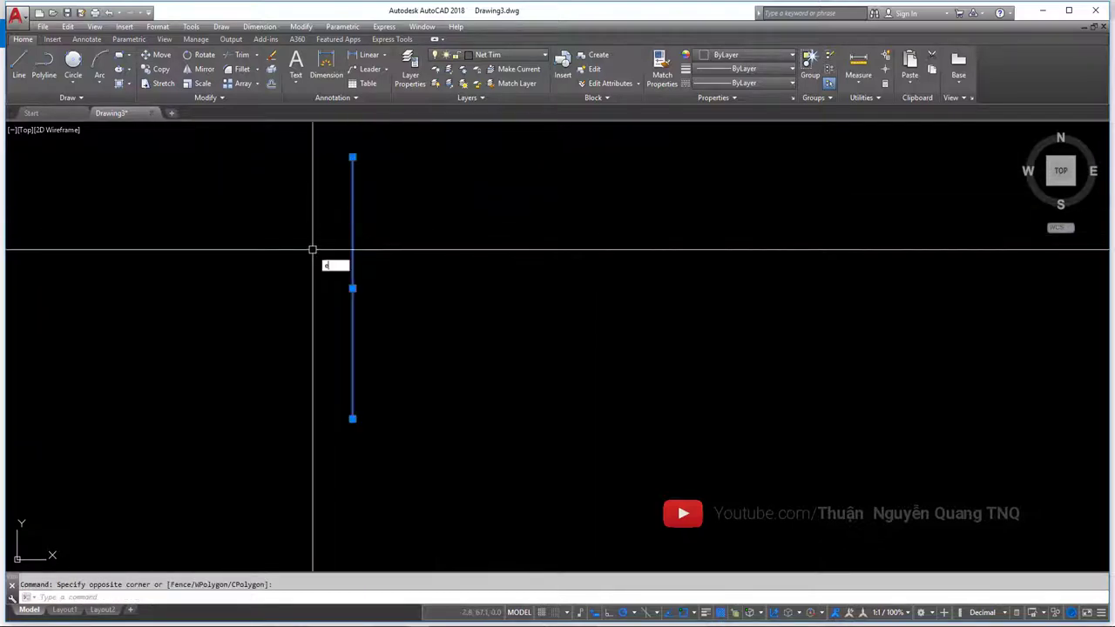
{"action": "key", "text": "alt+Tab"}
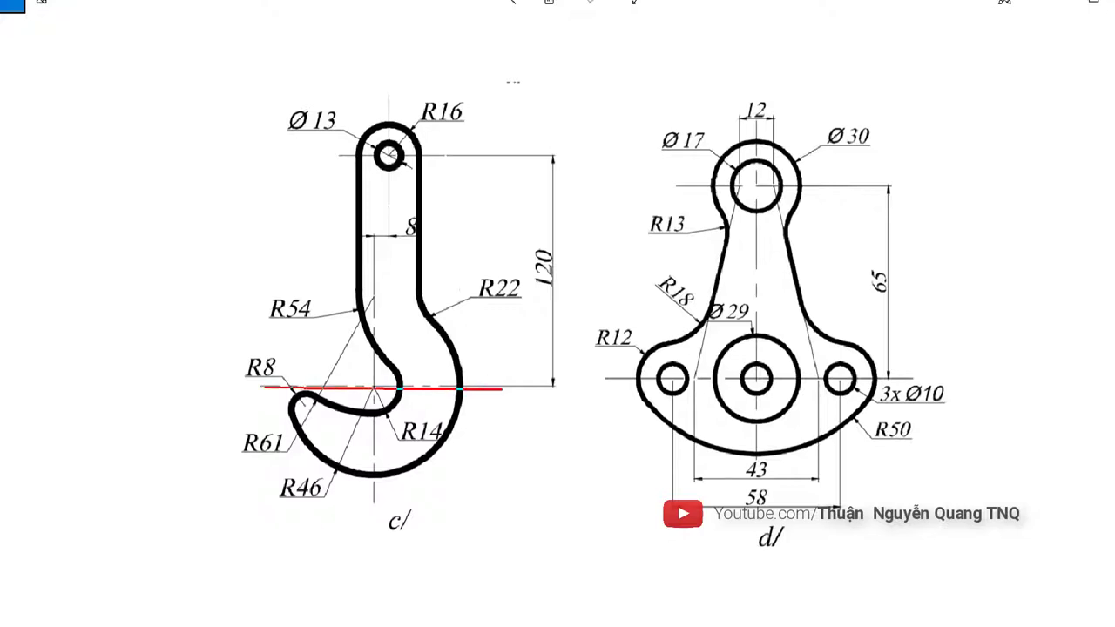
- Trace red strokes over the hook's top centre line, the 120 spacing and its vertical axis
{"action": "left_click_drag", "start_coordinate": [339, 155], "coordinate": [569, 155]}
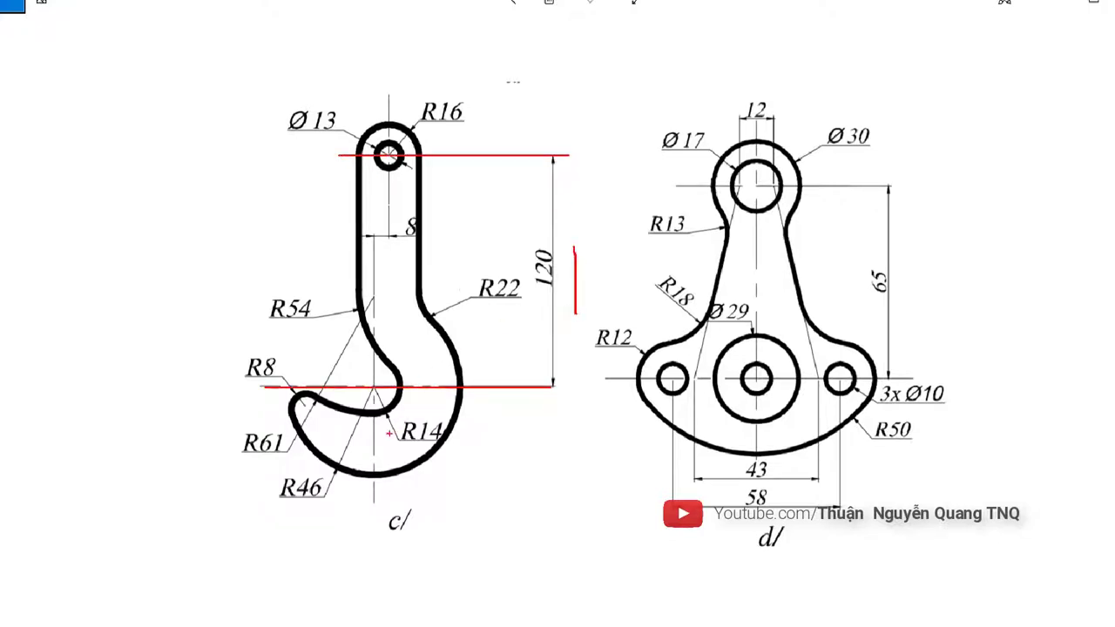
{"action": "left_click_drag", "start_coordinate": [373, 449], "coordinate": [375, 225]}
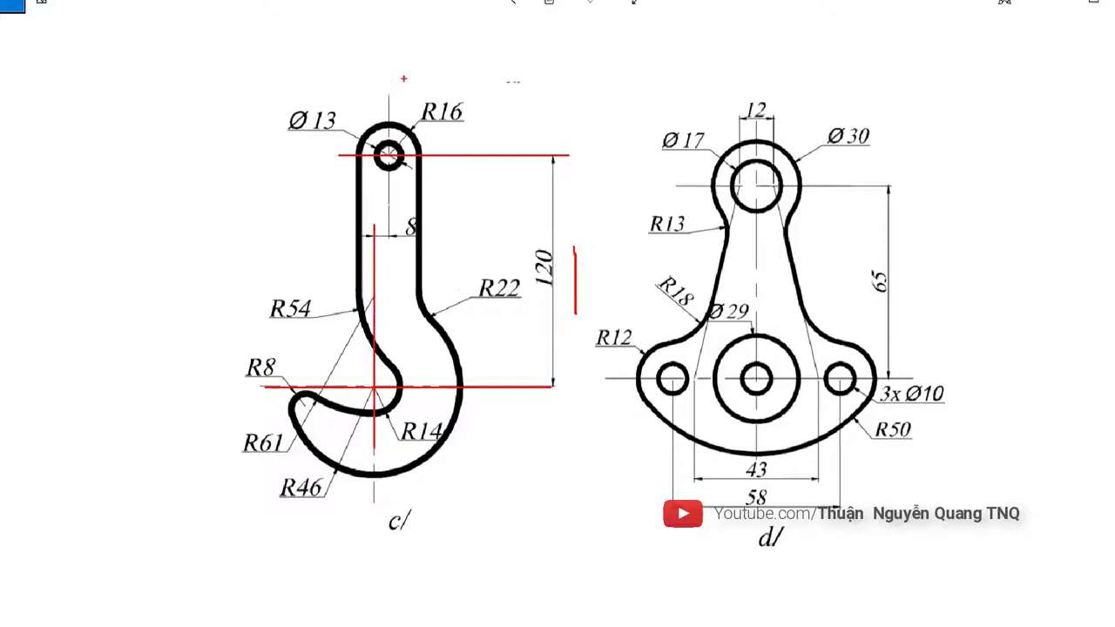
{"action": "left_click_drag", "start_coordinate": [387, 92], "coordinate": [386, 237]}
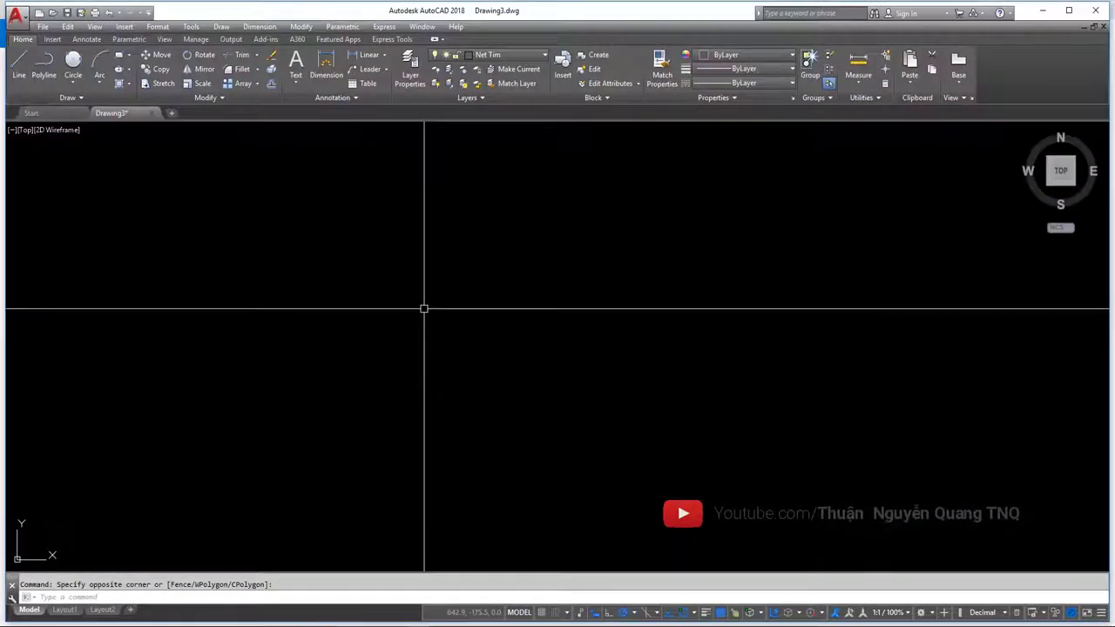
- Draw a horizontal line with the L command
{"action": "type", "text": "l"}
{"action": "key", "text": "Return"}
{"action": "left_click", "coordinate": [265, 419]}
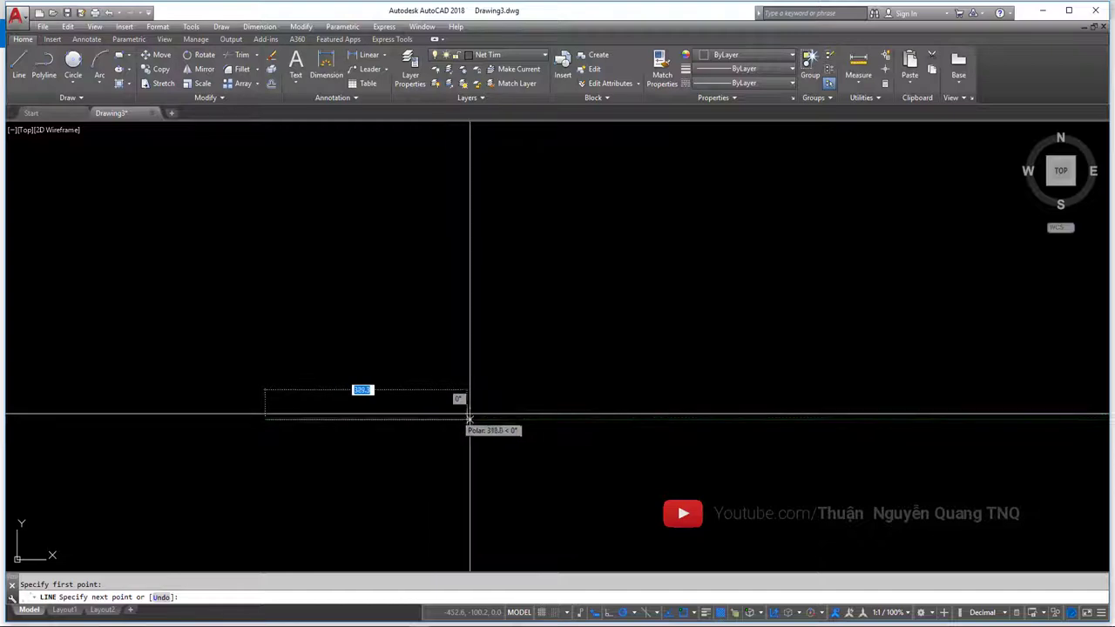
{"action": "left_click", "coordinate": [400, 419]}
{"action": "key", "text": "Return"}
{"action": "scroll", "coordinate": [440, 386], "scroll_direction": "up", "scroll_amount": 2}
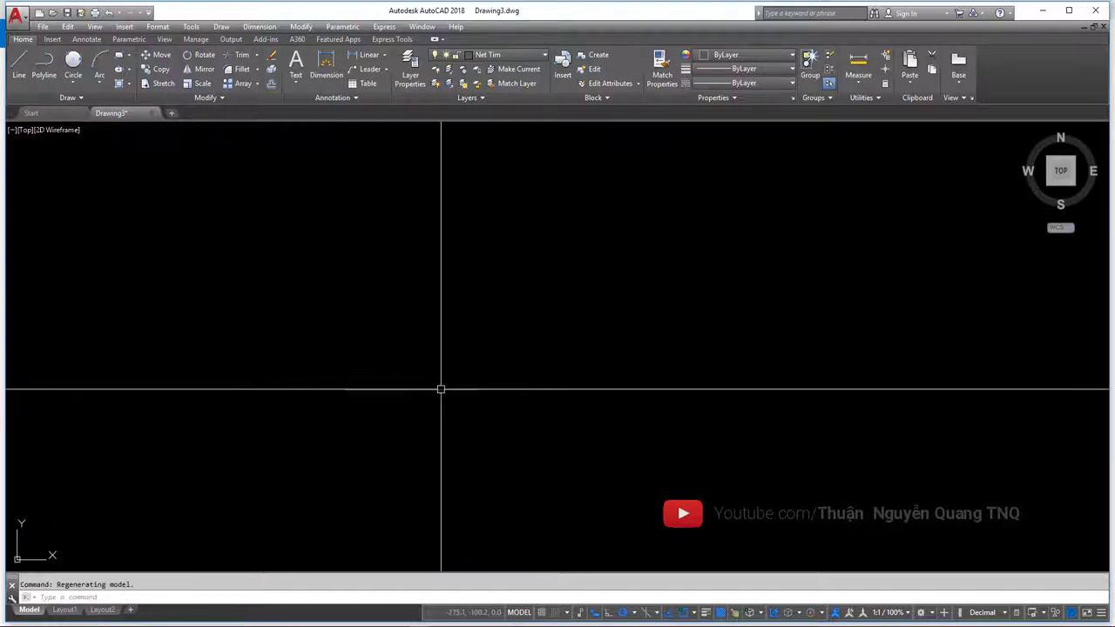
{"action": "left_click", "coordinate": [393, 391]}
{"action": "key", "text": "Escape"}
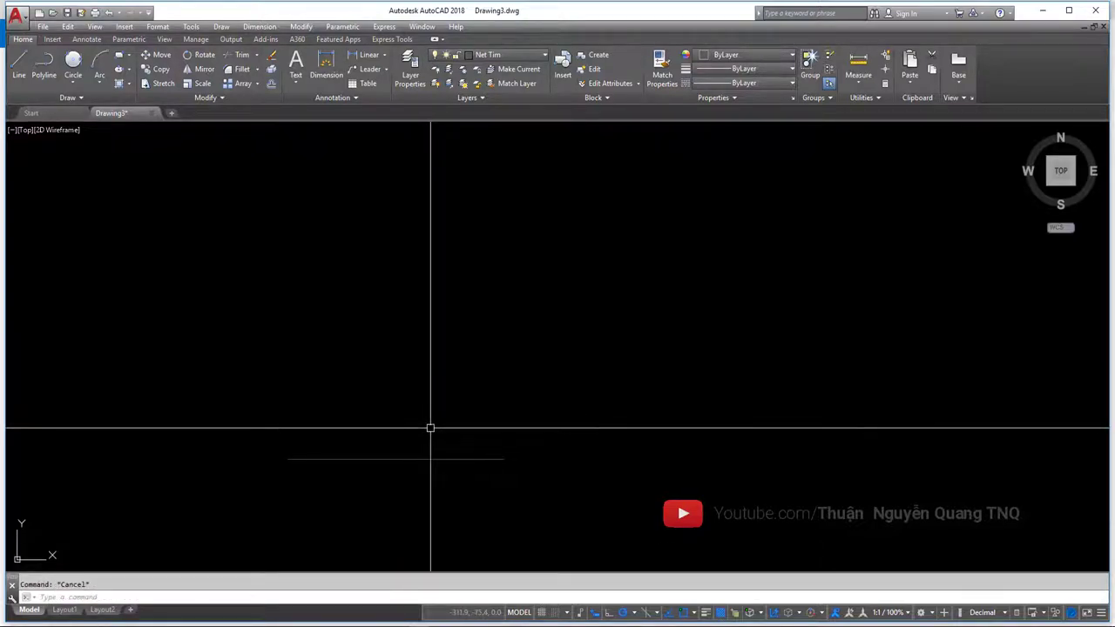
- Offset the horizontal line 120 units upward to make a parallel copy
{"action": "type", "text": "o"}
{"action": "key", "text": "Return"}
{"action": "type", "text": "12"}
{"action": "key", "text": "Return"}
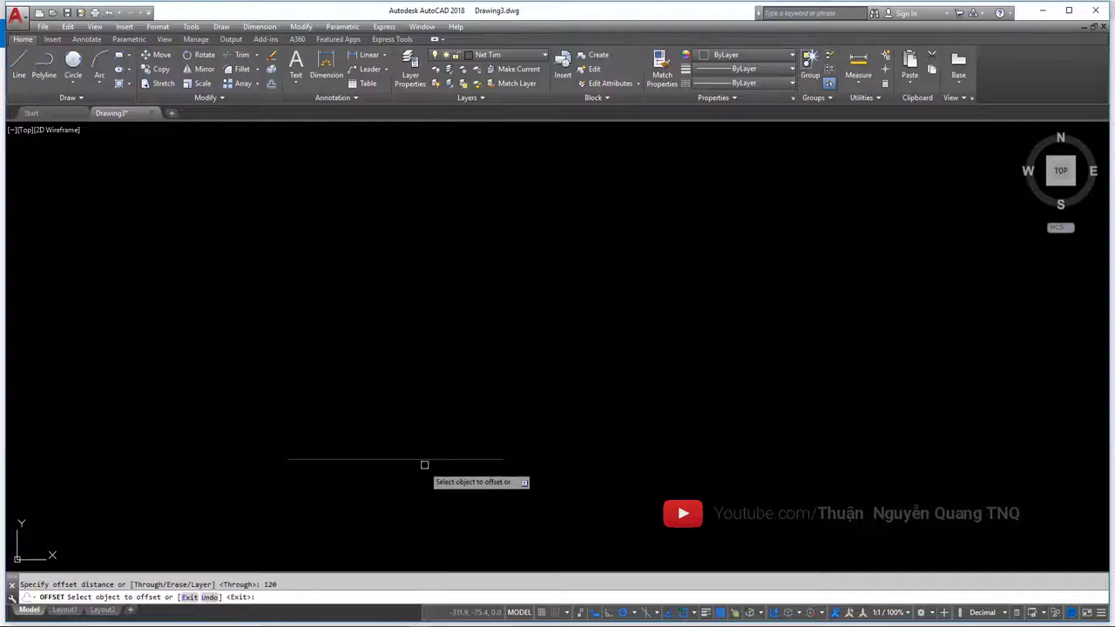
{"action": "left_click", "coordinate": [426, 459]}
{"action": "left_click", "coordinate": [426, 344]}
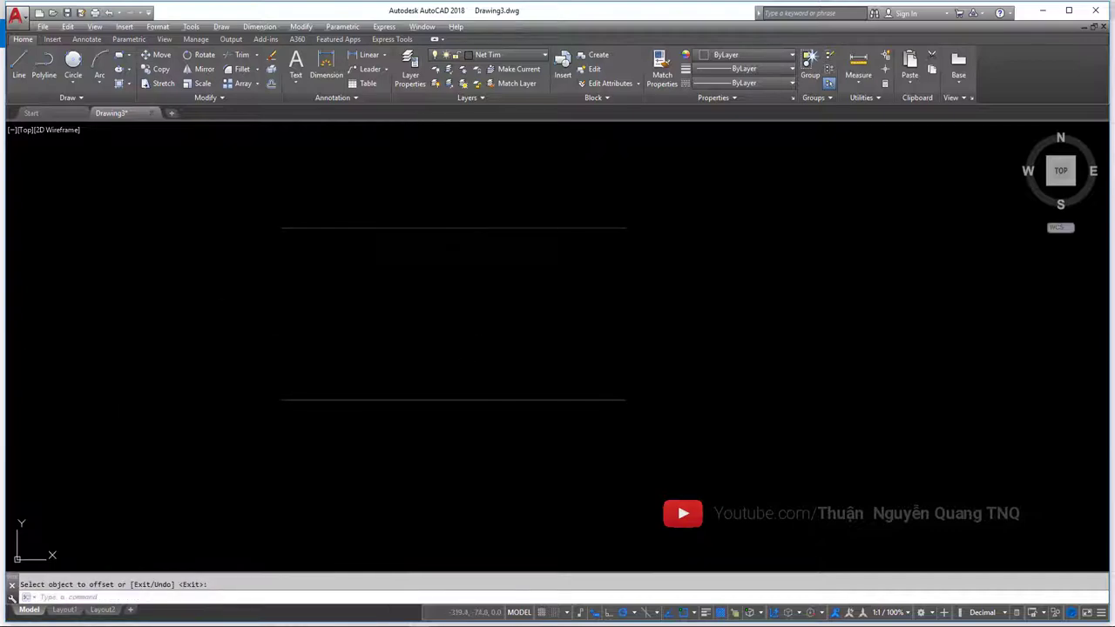
{"action": "key", "text": "alt+Tab"}
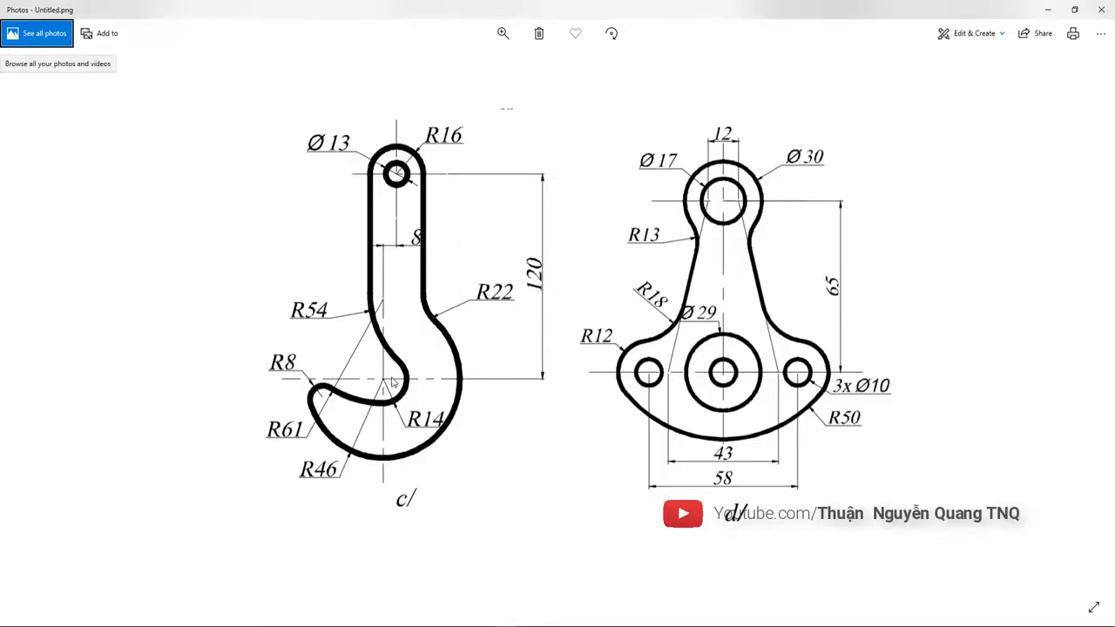
{"action": "key", "text": "alt+Tab"}
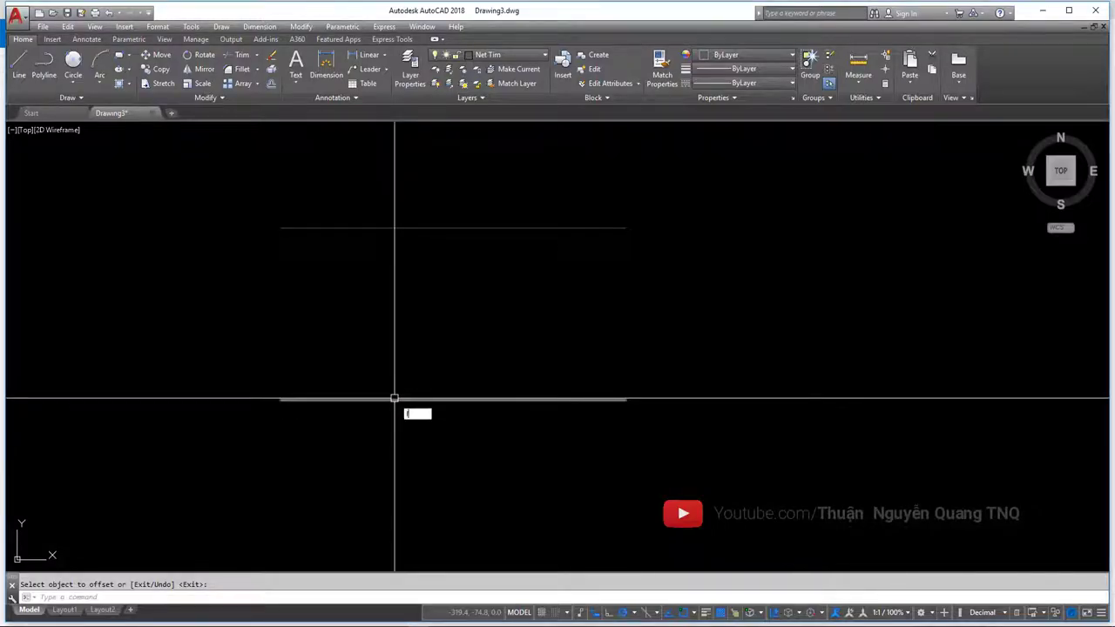
{"action": "key", "text": "Escape"}
- Draw a vertical line crossing the lower horizontal line
{"action": "type", "text": "l"}
{"action": "key", "text": "space"}
{"action": "left_click", "coordinate": [375, 453]}
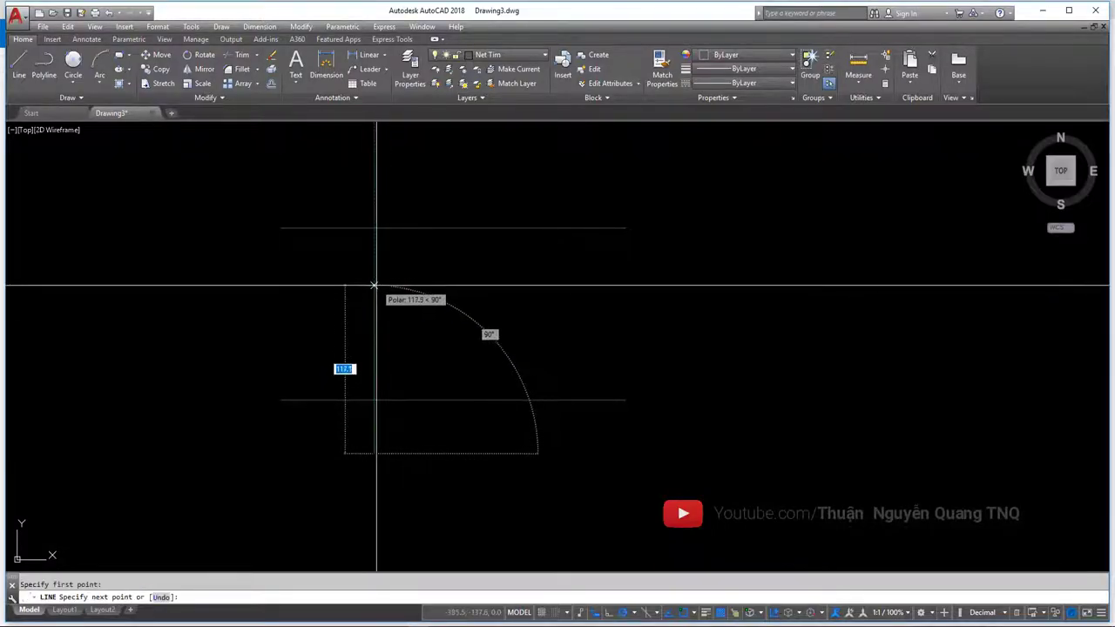
{"action": "key", "text": "Escape"}
{"action": "middle_click_drag", "start_coordinate": [423, 323], "coordinate": [432, 342]}
{"action": "left_click", "coordinate": [432, 342]}
{"action": "key", "text": "Escape"}
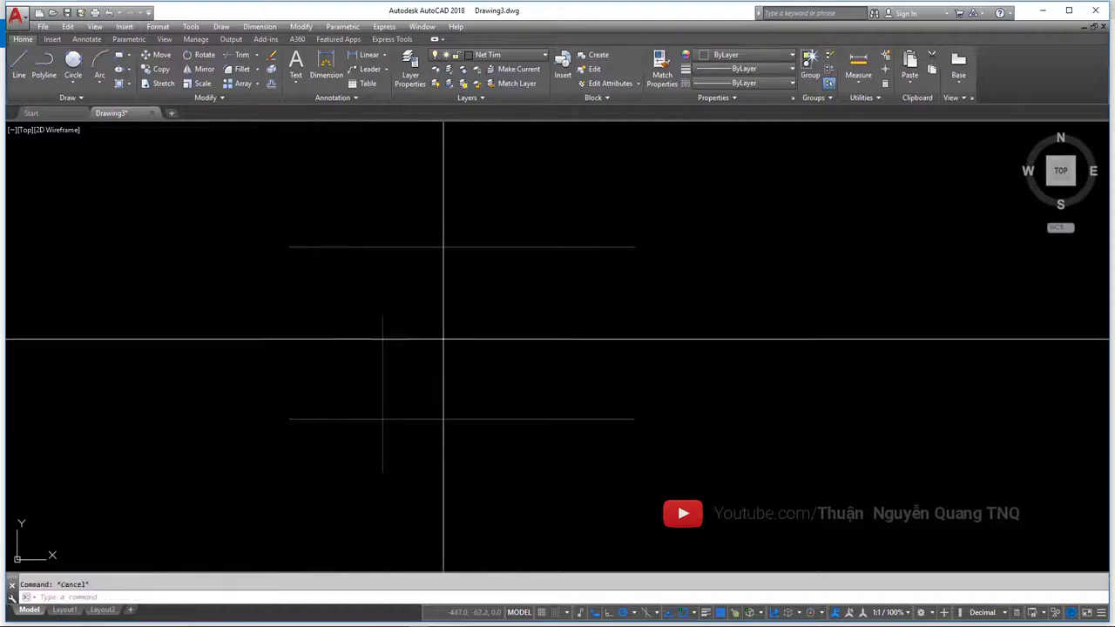
{"action": "scroll", "coordinate": [371, 366], "scroll_direction": "up", "scroll_amount": 2}
{"action": "left_click", "coordinate": [441, 348]}
{"action": "key", "text": "Escape"}
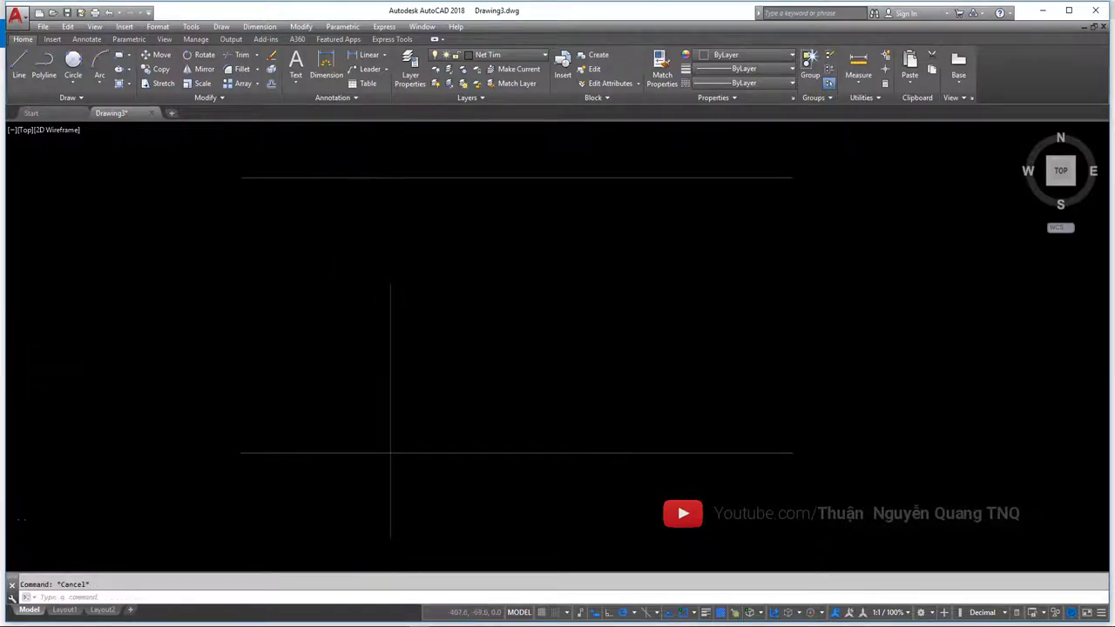
{"action": "key", "text": "alt+Tab"}
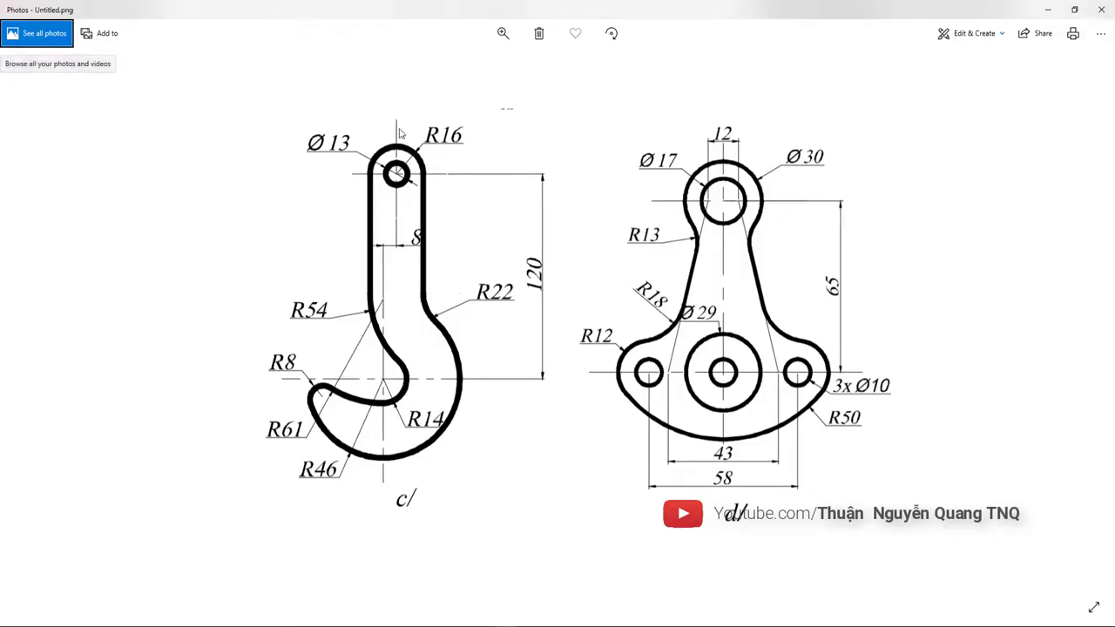
- Offset the vertical line 8 units to the side
{"action": "key", "text": "alt+Tab"}
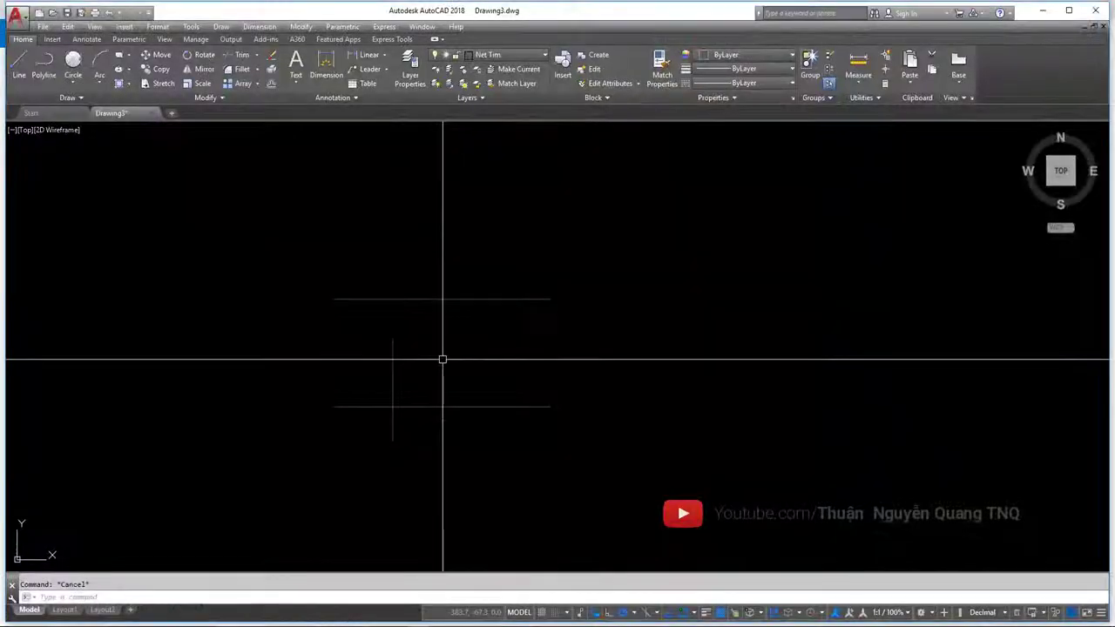
{"action": "type", "text": "o"}
{"action": "key", "text": "Return"}
{"action": "key", "text": "Return"}
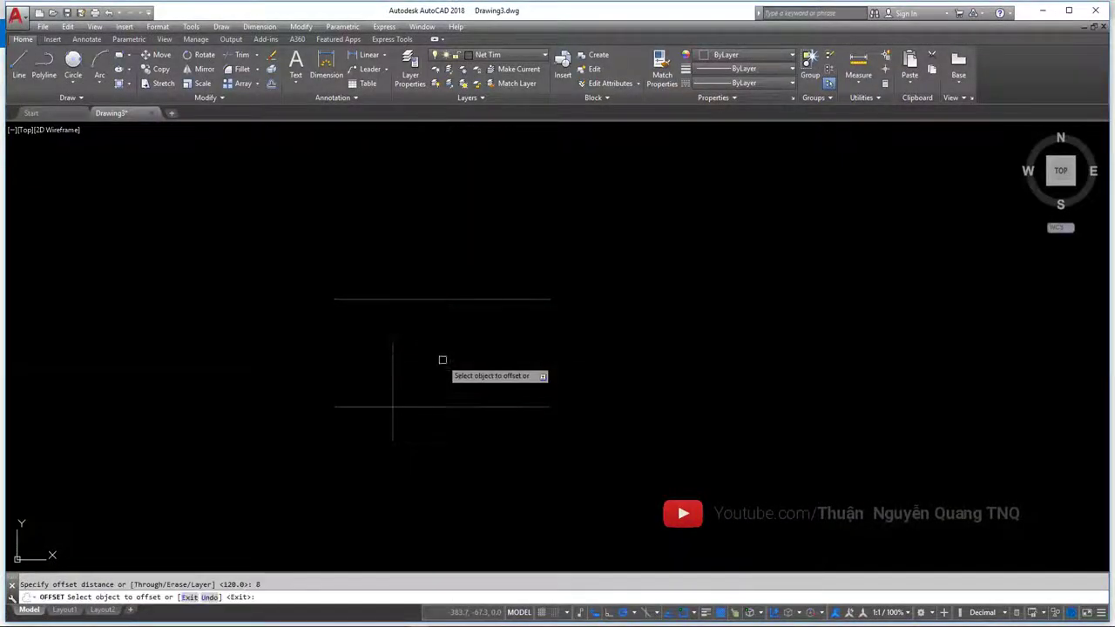
{"action": "left_click", "coordinate": [391, 357]}
{"action": "left_click", "coordinate": [436, 351]}
{"action": "key", "text": "Escape"}
- Select the vertical line and start a move, then cancel it
{"action": "scroll", "coordinate": [412, 347], "scroll_direction": "up", "scroll_amount": 4}
{"action": "left_click", "coordinate": [375, 371]}
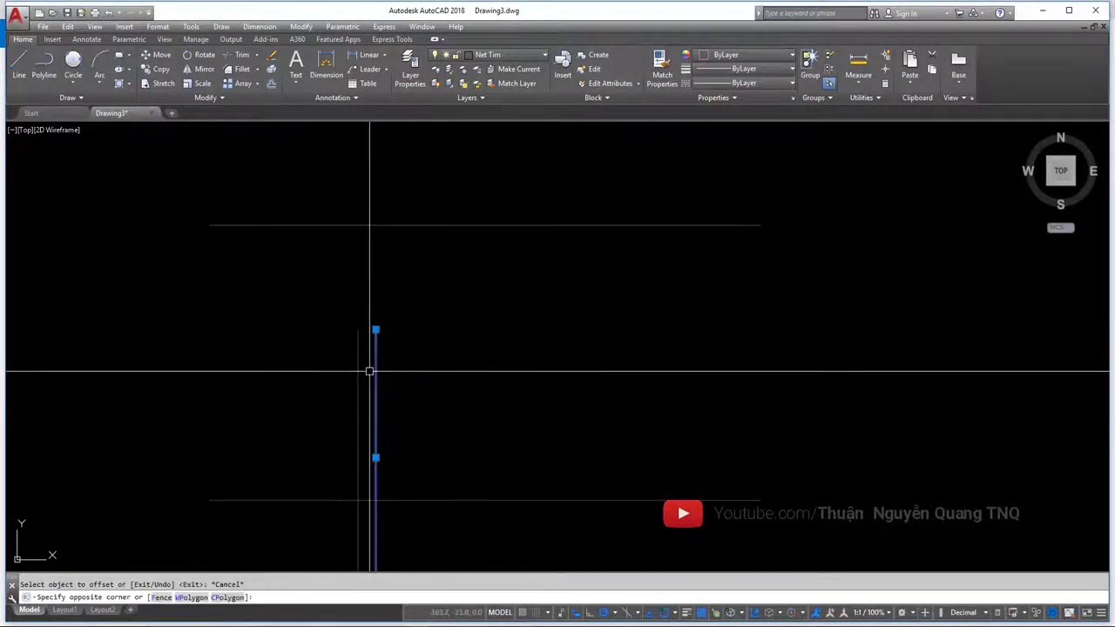
{"action": "scroll", "coordinate": [425, 377], "scroll_direction": "down", "scroll_amount": 2}
{"action": "type", "text": "m"}
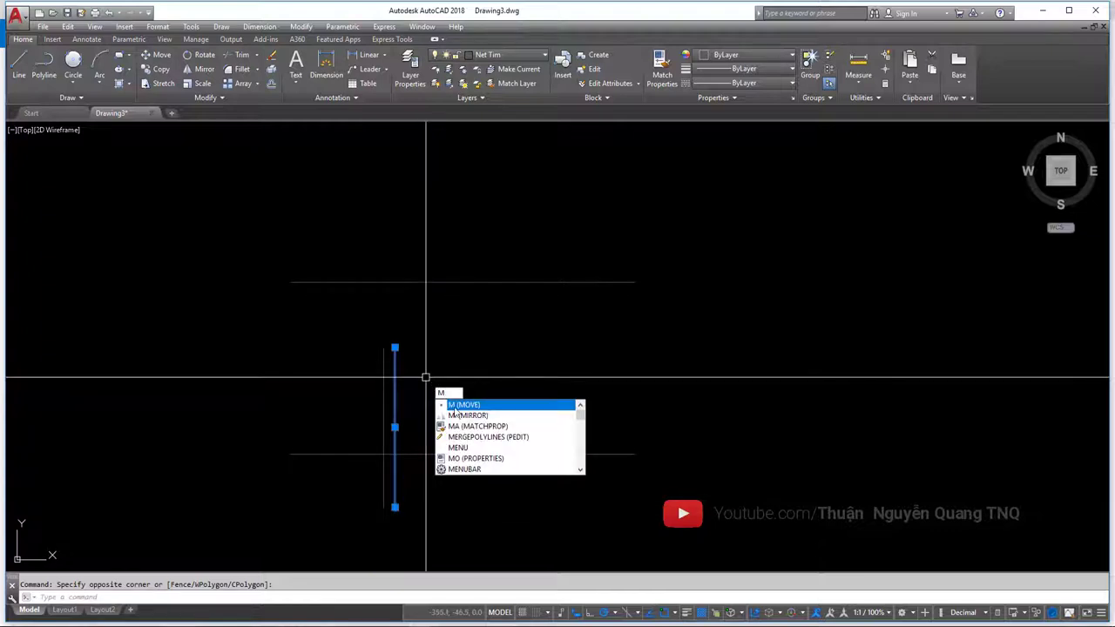
{"action": "key", "text": "Return"}
{"action": "left_click", "coordinate": [456, 428]}
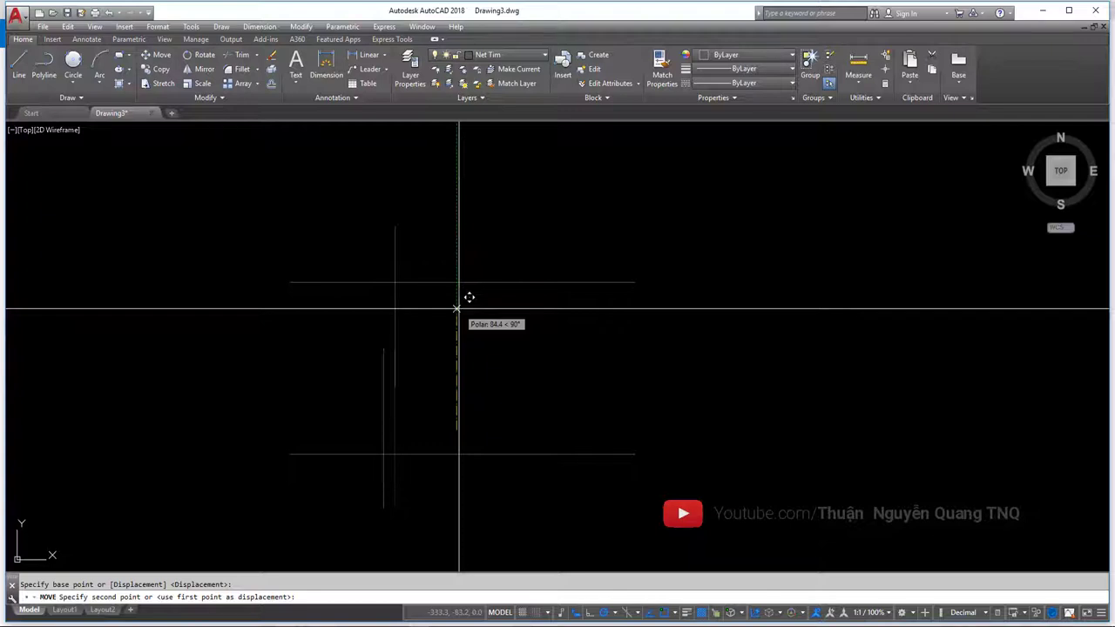
{"action": "key", "text": "Escape"}
{"action": "key", "text": "Escape"}
- Measure the 8.0 spacing between the two vertical lines with DIST
{"action": "scroll", "coordinate": [392, 336], "scroll_direction": "up", "scroll_amount": 2}
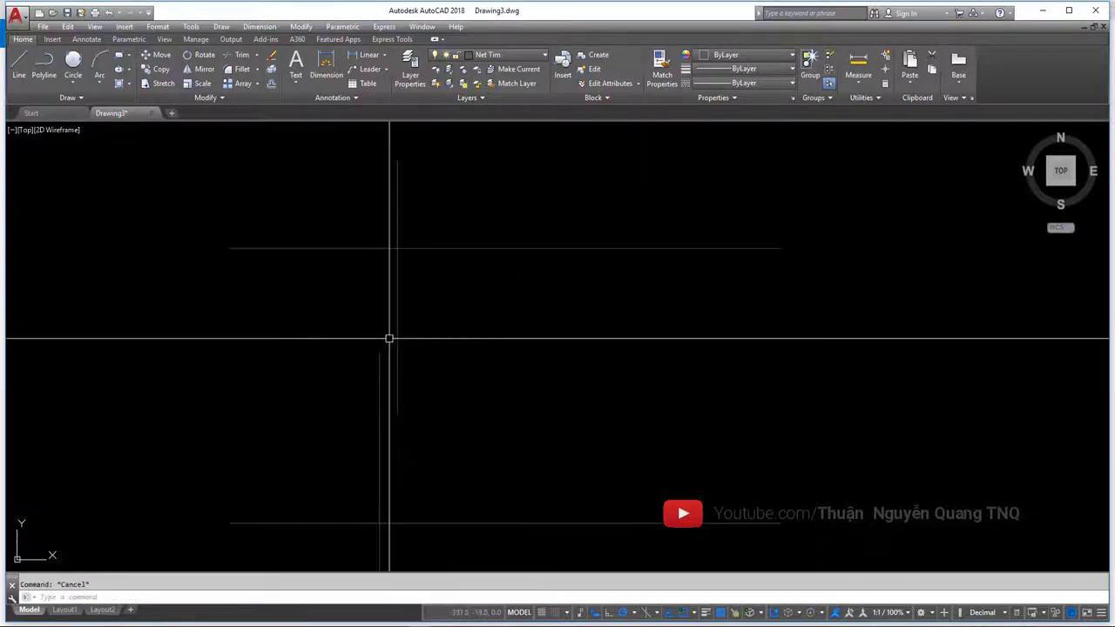
{"action": "type", "text": "DI"}
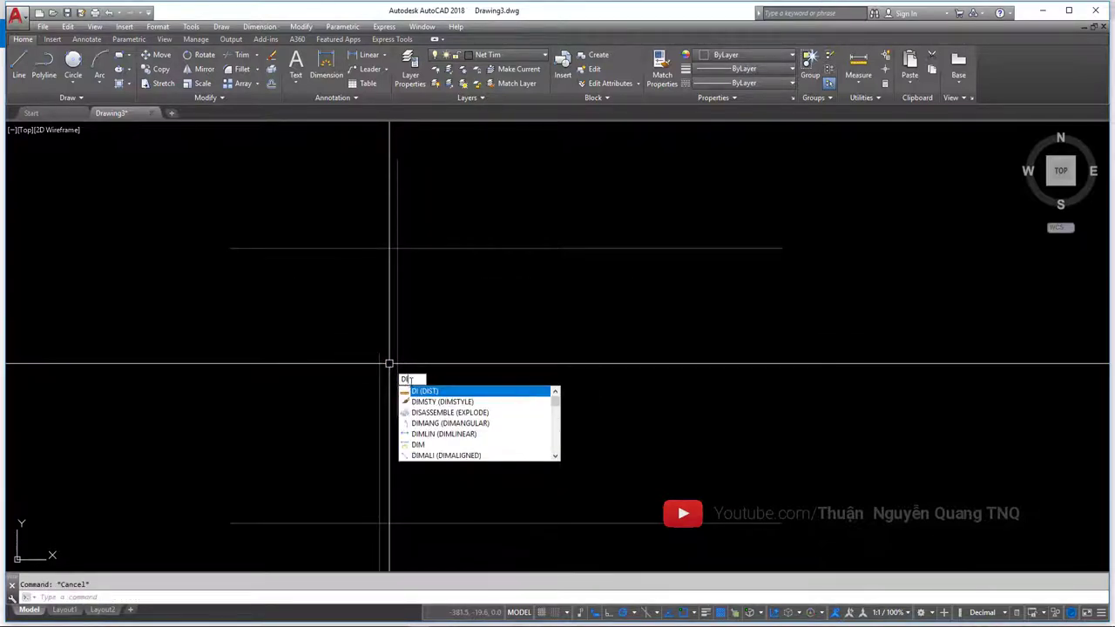
{"action": "key", "text": "Return"}
{"action": "left_click", "coordinate": [381, 376]}
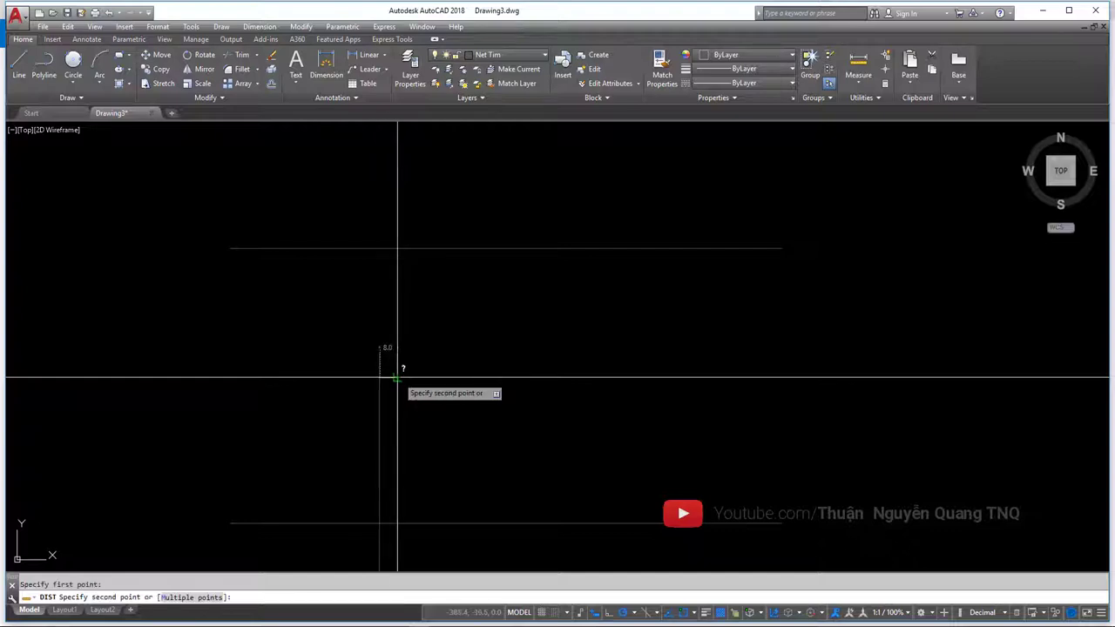
{"action": "left_click", "coordinate": [379, 359]}
{"action": "scroll", "coordinate": [410, 341], "scroll_direction": "down", "scroll_amount": 3}
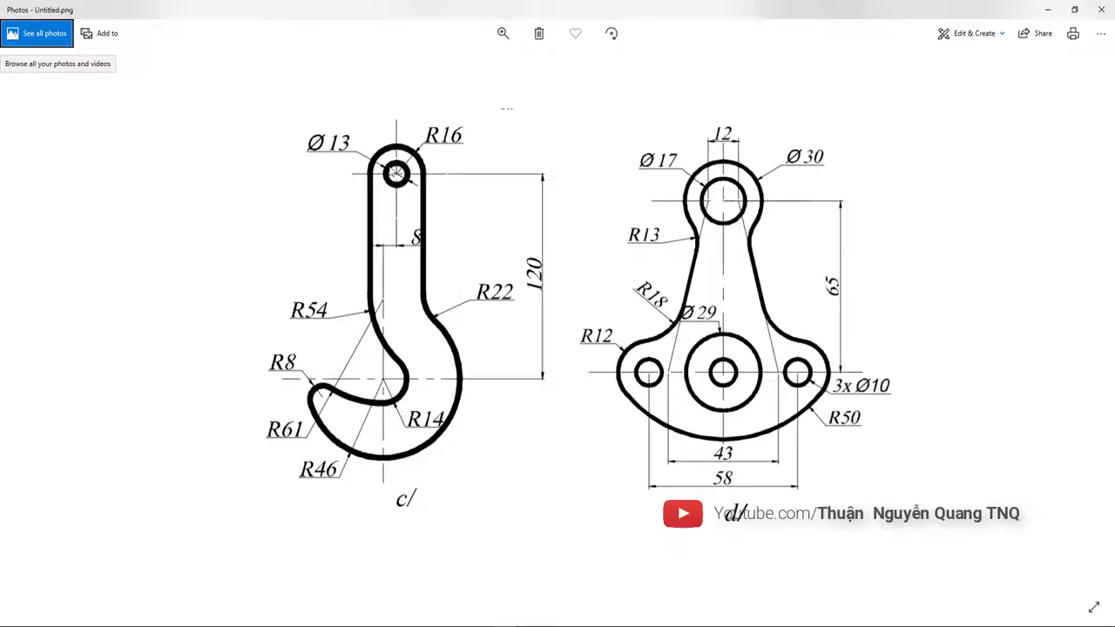
- Make Net Thay the current layer
{"action": "key", "text": "alt+Tab"}
{"action": "left_click", "coordinate": [500, 61]}
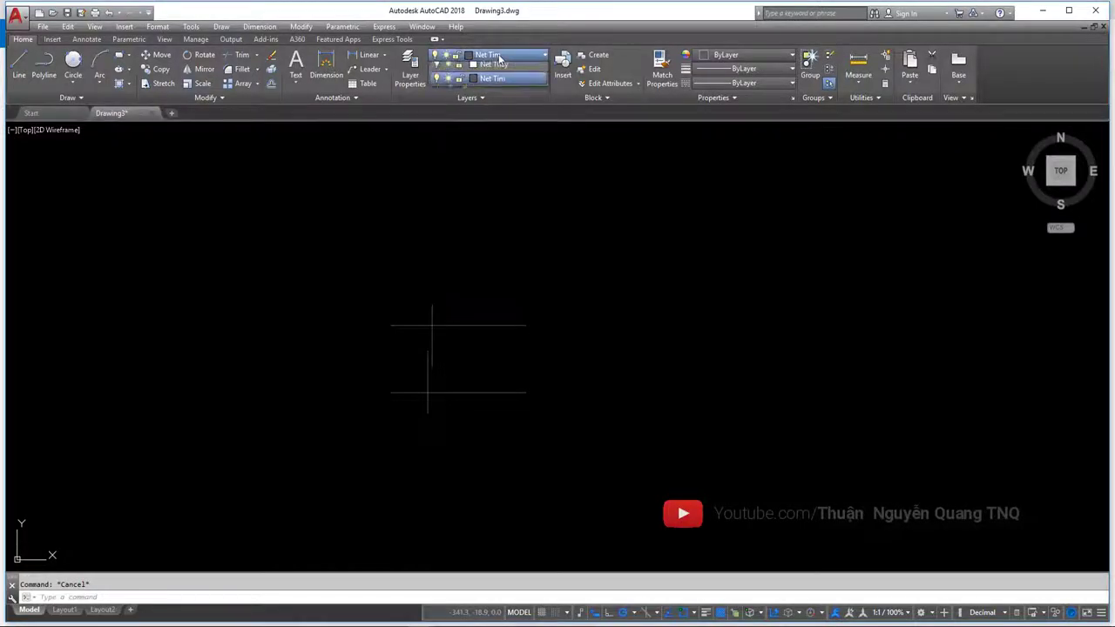
{"action": "left_click", "coordinate": [494, 85]}
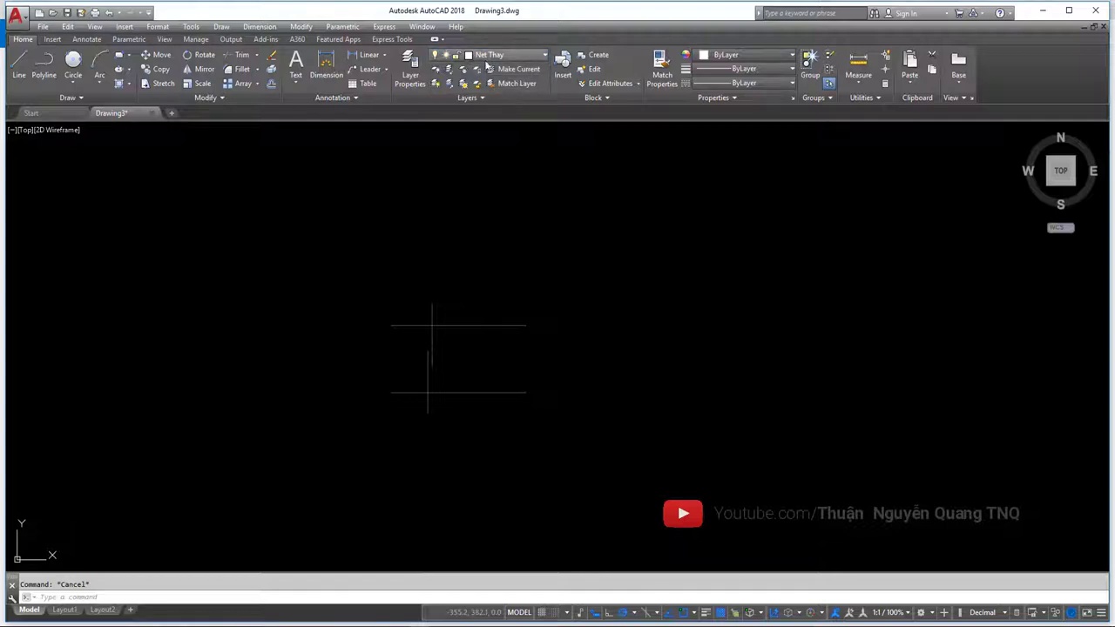
{"action": "scroll", "coordinate": [420, 369], "scroll_direction": "up", "scroll_amount": 4}
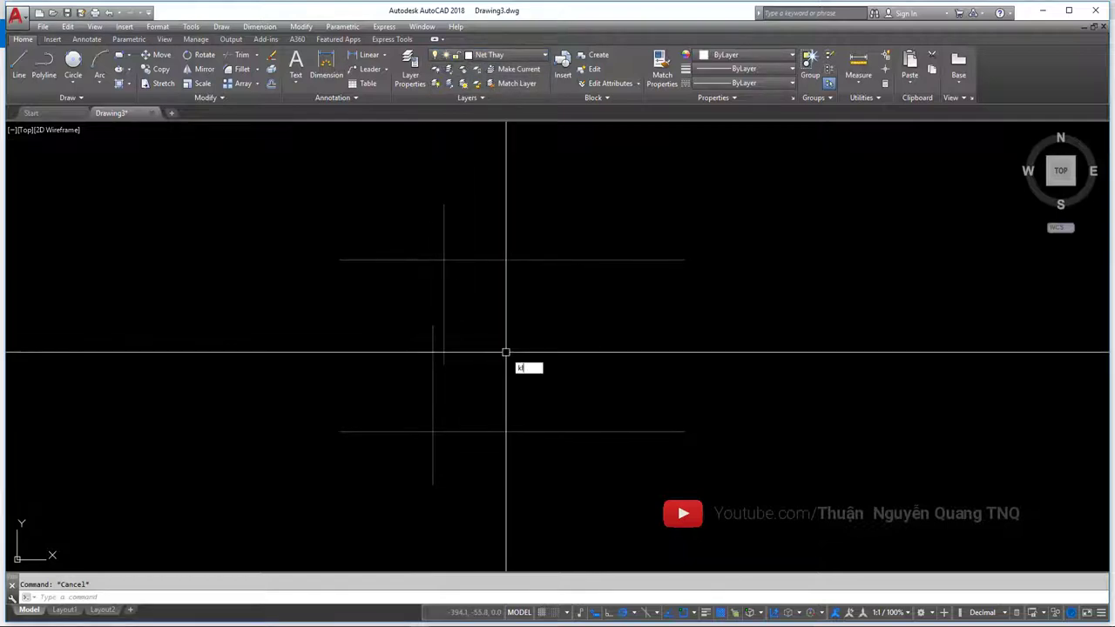
- Select and delete the stray diagonal line
{"action": "key", "text": "l"}
{"action": "key", "text": "Return"}
{"action": "left_click", "coordinate": [505, 377]}
{"action": "left_click", "coordinate": [572, 330]}
{"action": "key", "text": "Escape"}
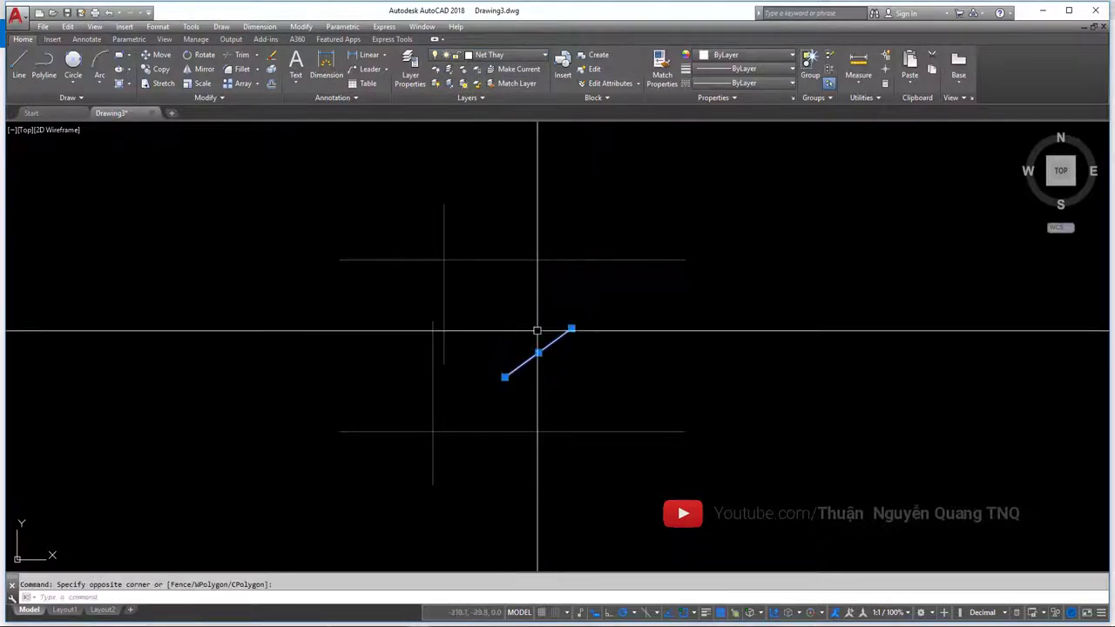
{"action": "left_click", "coordinate": [535, 329]}
{"action": "key", "text": "Delete"}
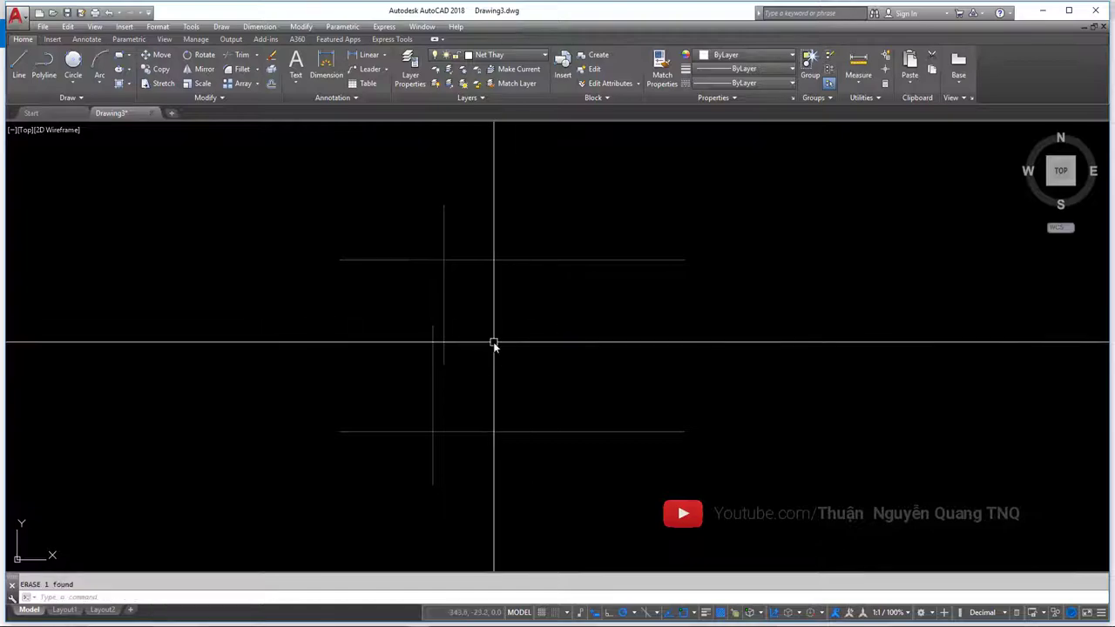
- Draw a Ø13 circle at the upper centre-line intersection, checking the reference for its size
{"action": "key", "text": "alt+Tab"}
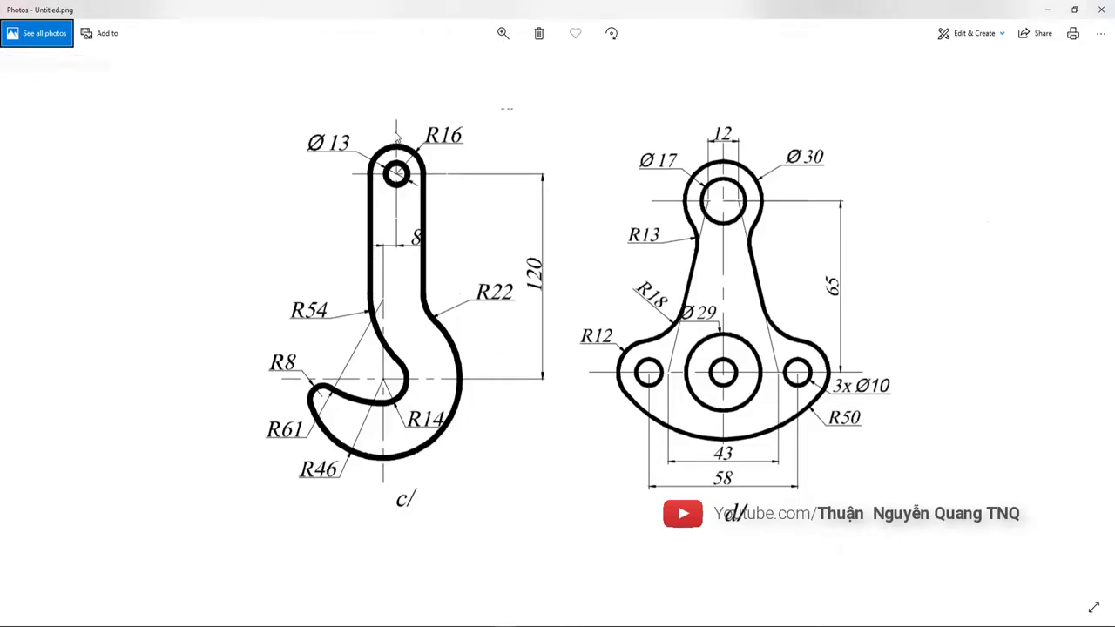
{"action": "scroll", "coordinate": [398, 139], "scroll_direction": "up", "scroll_amount": 3}
{"action": "left_click_drag", "start_coordinate": [409, 207], "coordinate": [502, 188]}
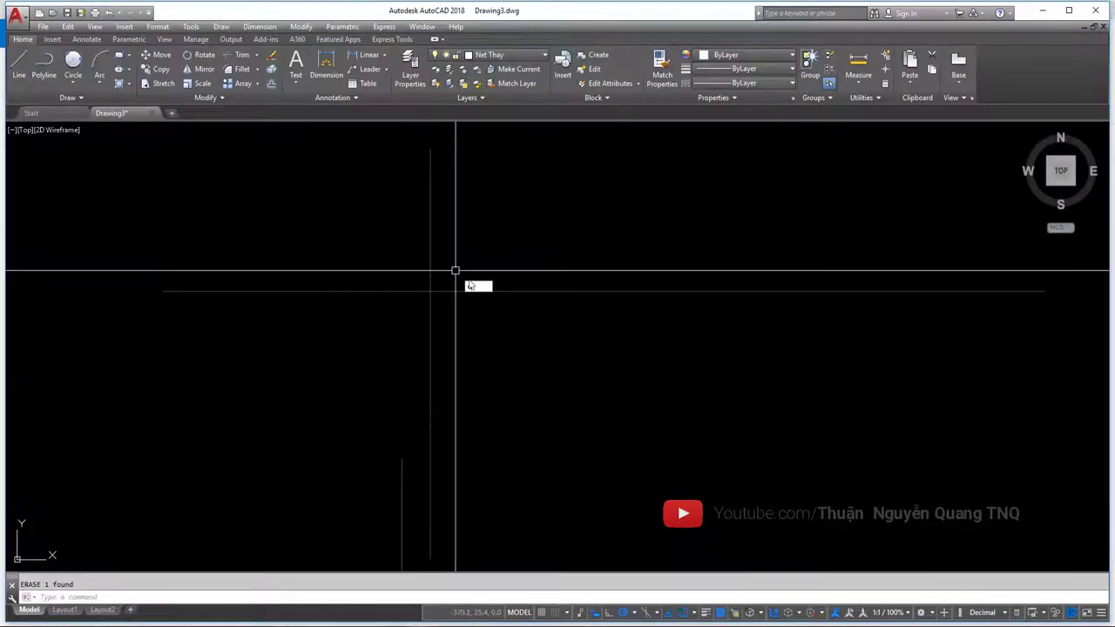
{"action": "type", "text": "c"}
{"action": "key", "text": "Return"}
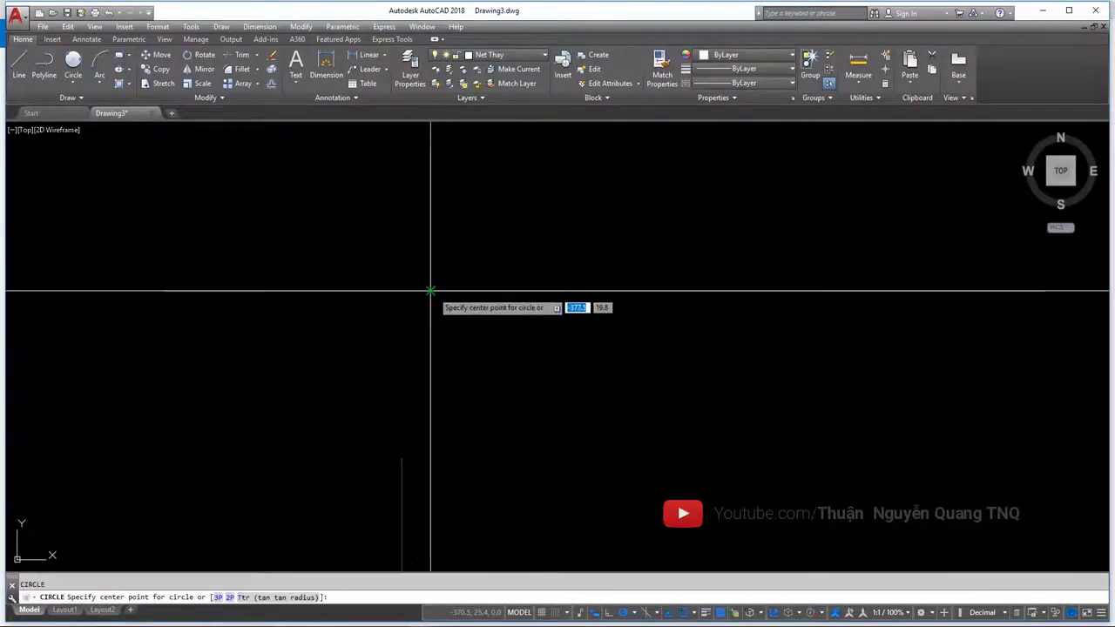
{"action": "left_click", "coordinate": [430, 291]}
{"action": "key", "text": "Down"}
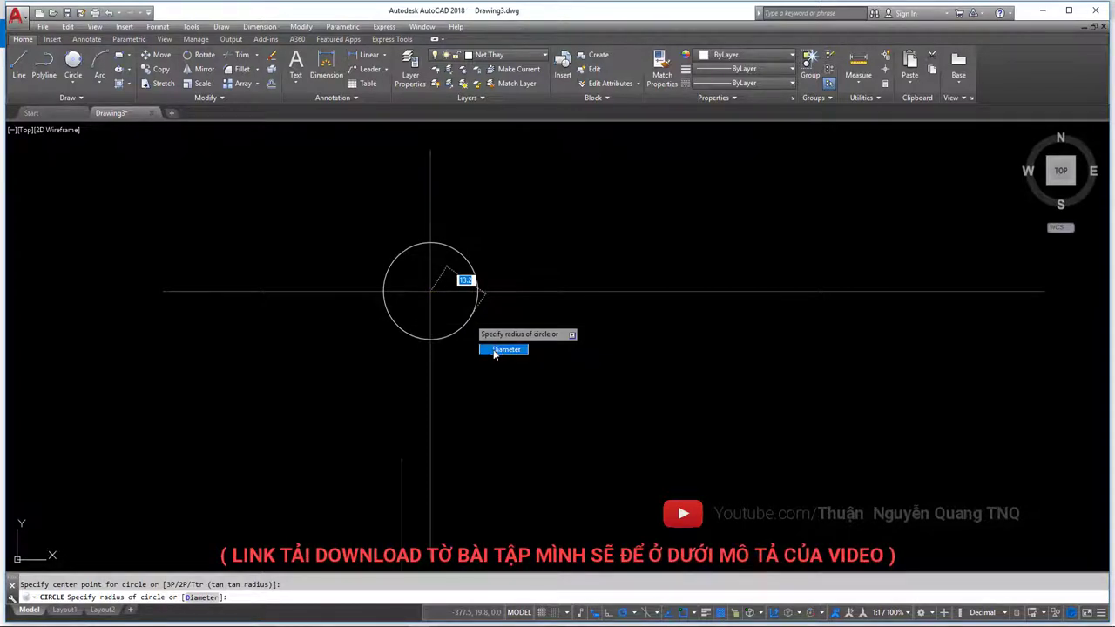
{"action": "left_click", "coordinate": [493, 350]}
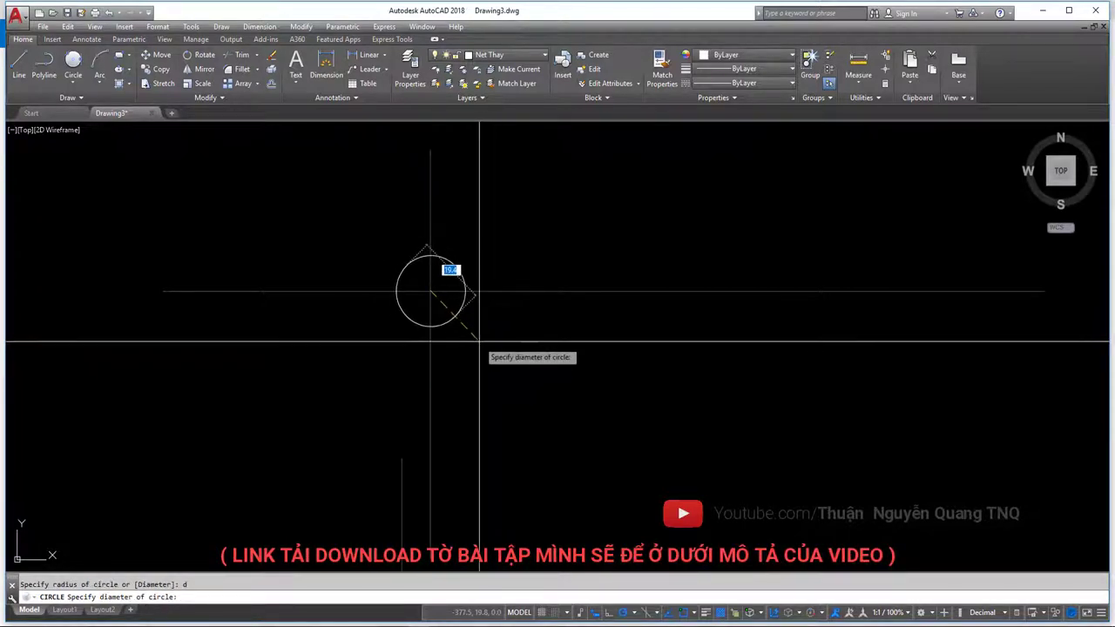
{"action": "key", "text": "alt+Tab"}
{"action": "key", "text": "alt+Tab"}
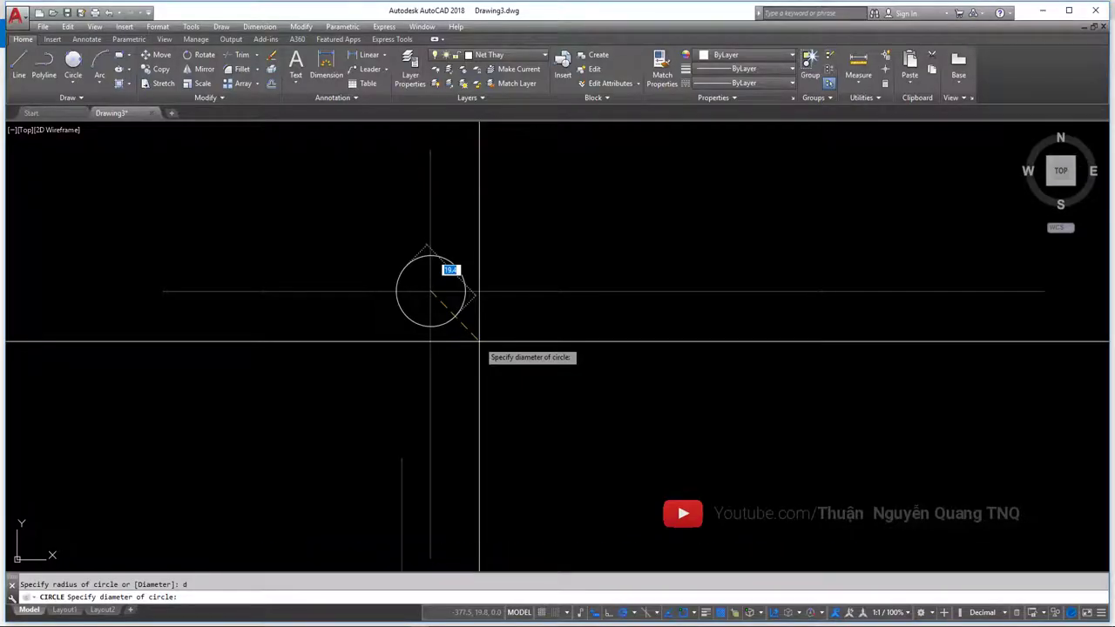
{"action": "key", "text": "Return"}
{"action": "key", "text": "alt+Tab"}
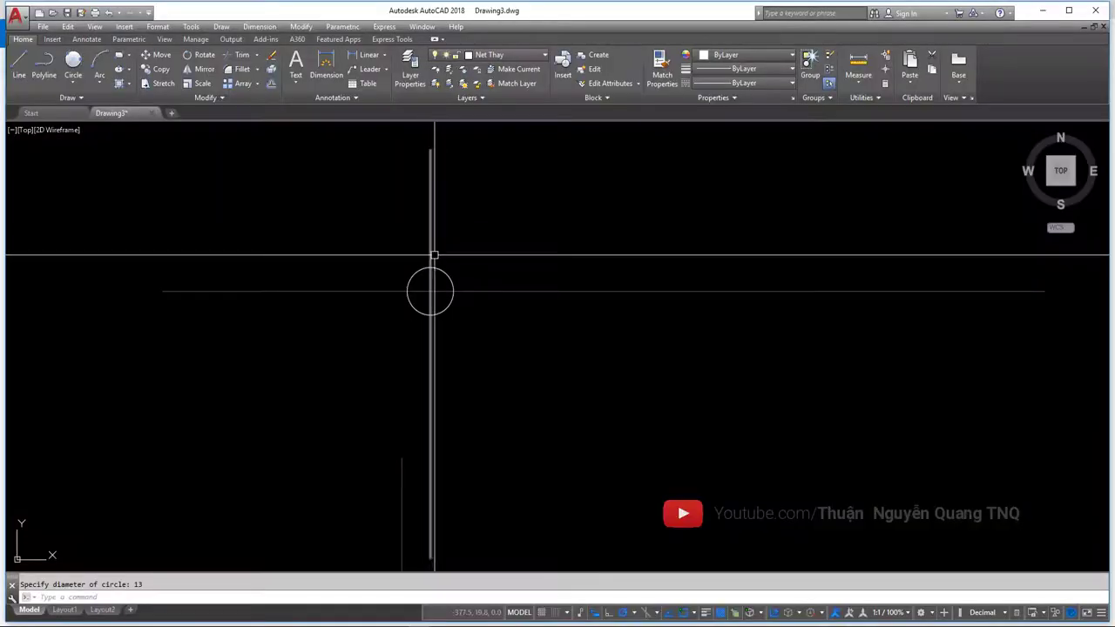
- Add a concentric R16 circle around the Ø13 hole
{"action": "type", "text": "c"}
{"action": "key", "text": "Return"}
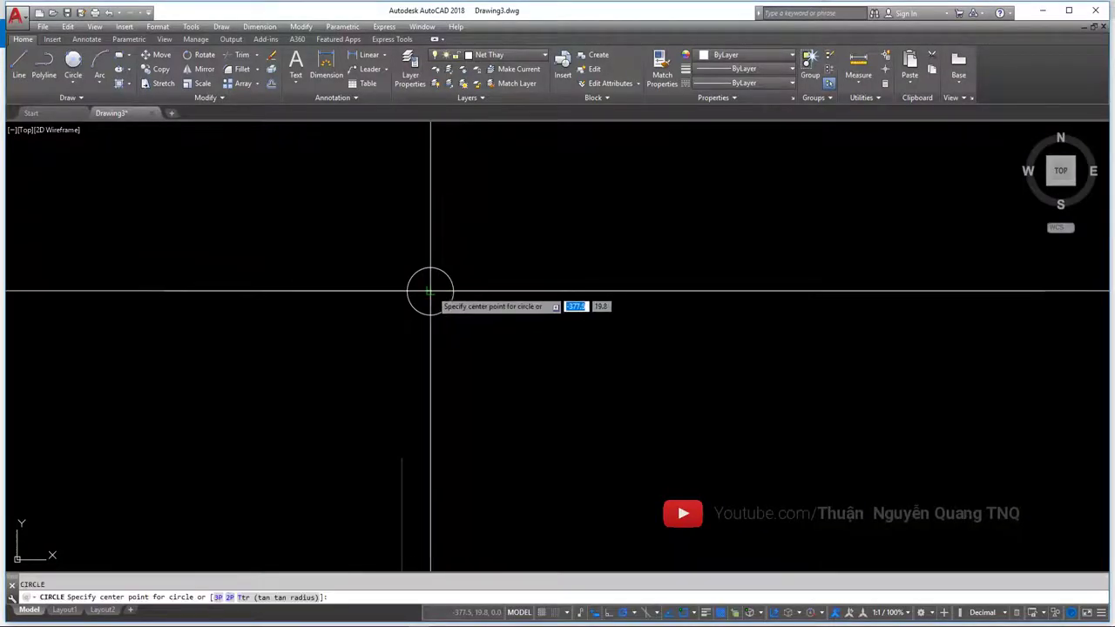
{"action": "left_click", "coordinate": [430, 290]}
{"action": "type", "text": "1"}
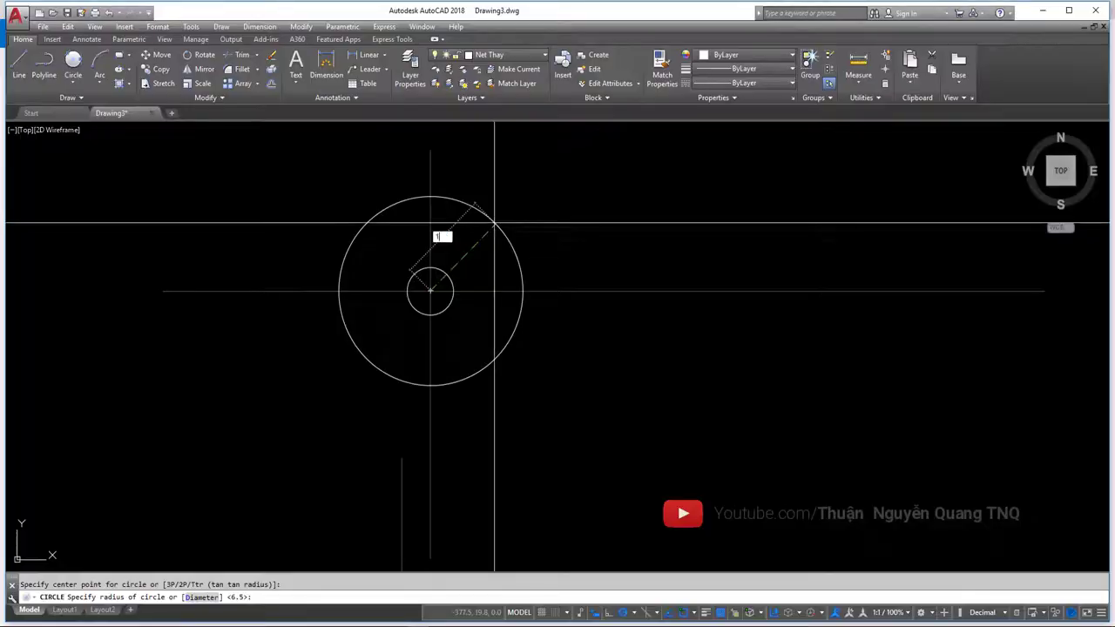
{"action": "type", "text": "6"}
{"action": "key", "text": "Return"}
{"action": "scroll", "coordinate": [485, 269], "scroll_direction": "down", "scroll_amount": 2}
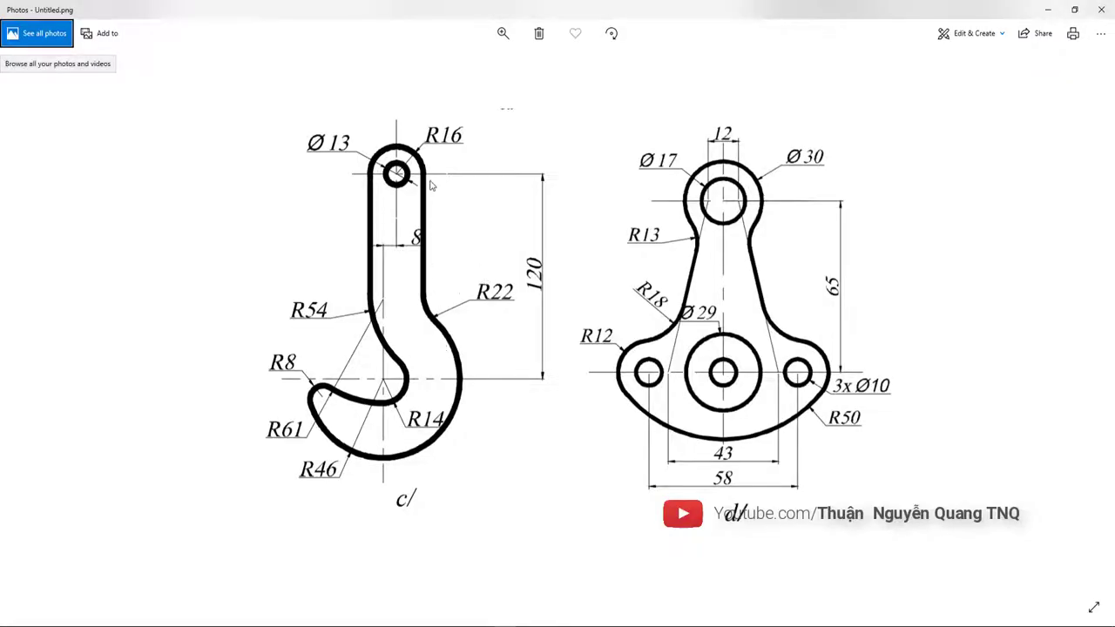
{"action": "scroll", "coordinate": [421, 193], "scroll_direction": "up", "scroll_amount": 2, "text": "ctrl"}
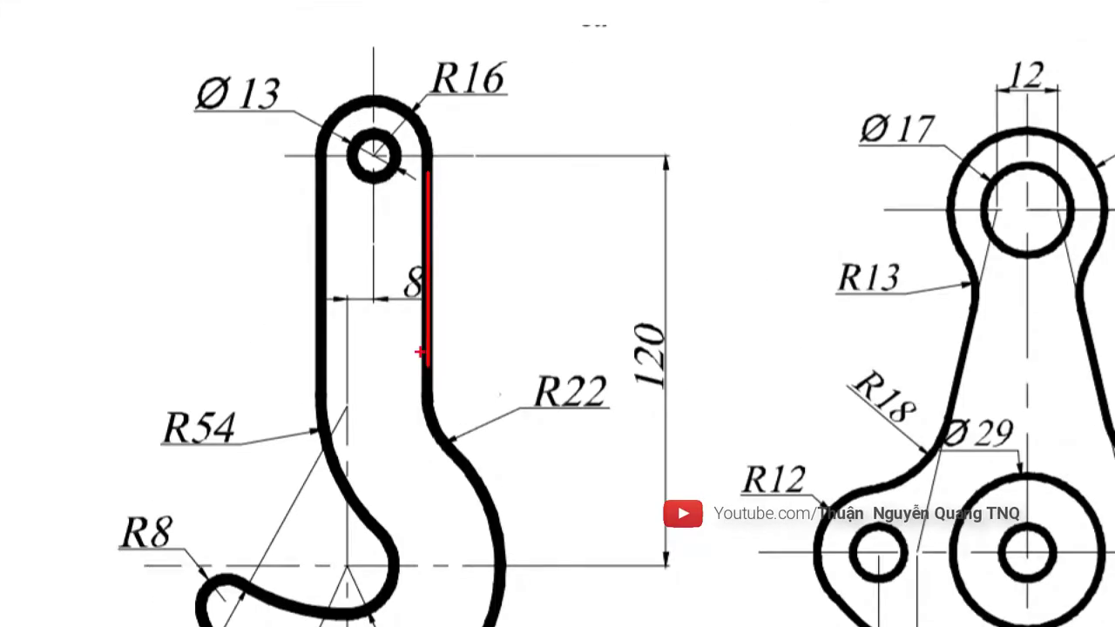
{"action": "scroll", "coordinate": [324, 291], "scroll_direction": "down", "scroll_amount": 2, "text": "ctrl"}
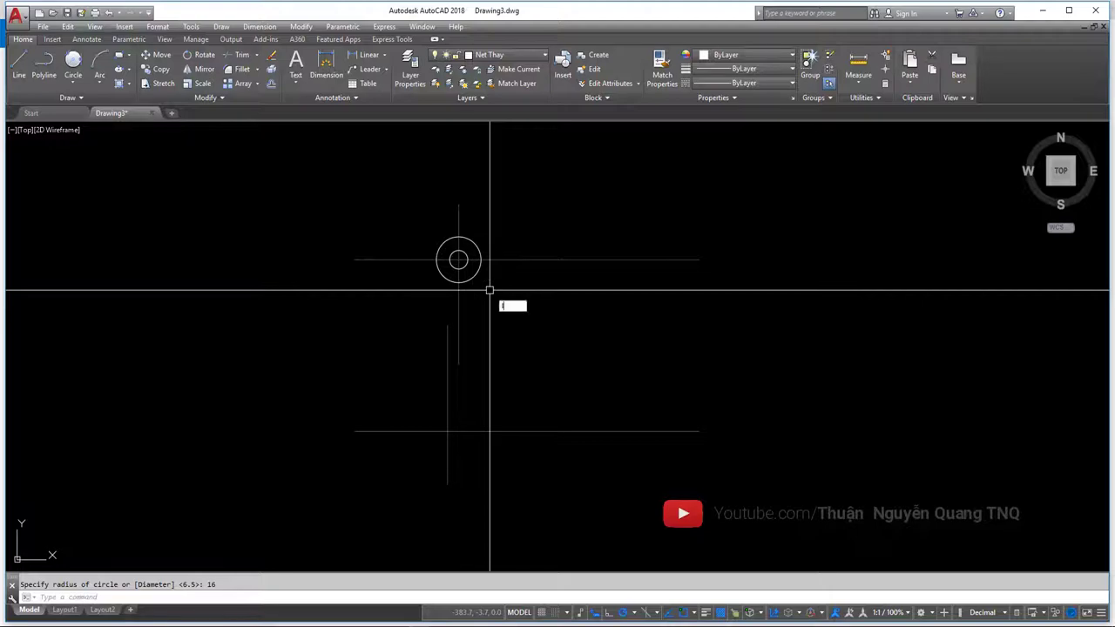
- With Ortho on, draw vertical shank lines from the R16 circle's edges down past the lower centre line
{"action": "key", "text": "Return"}
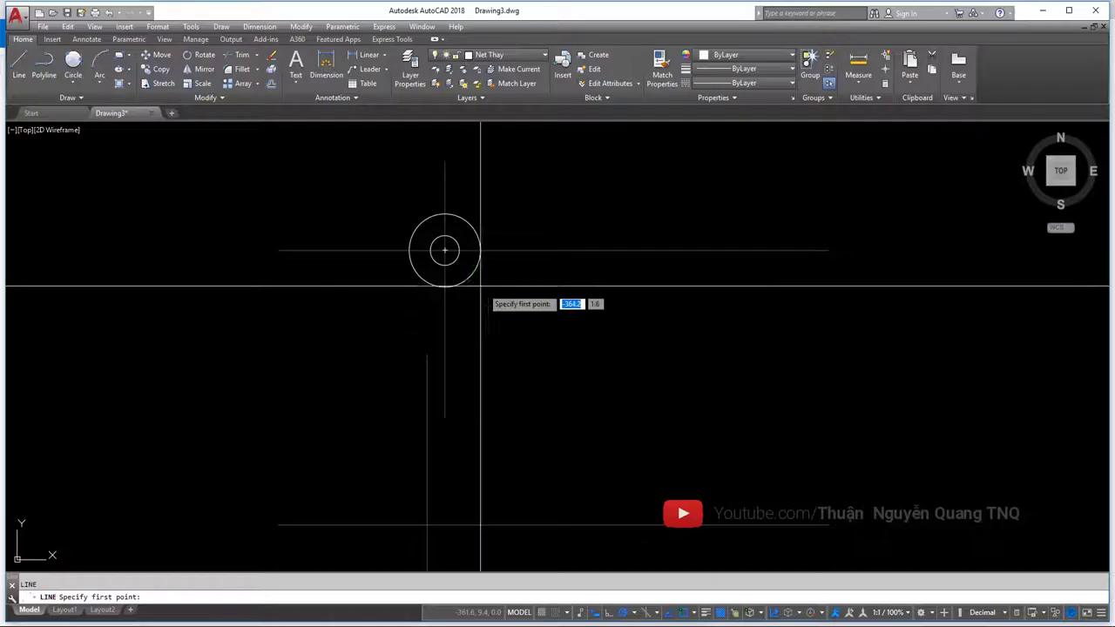
{"action": "left_click", "coordinate": [442, 242]}
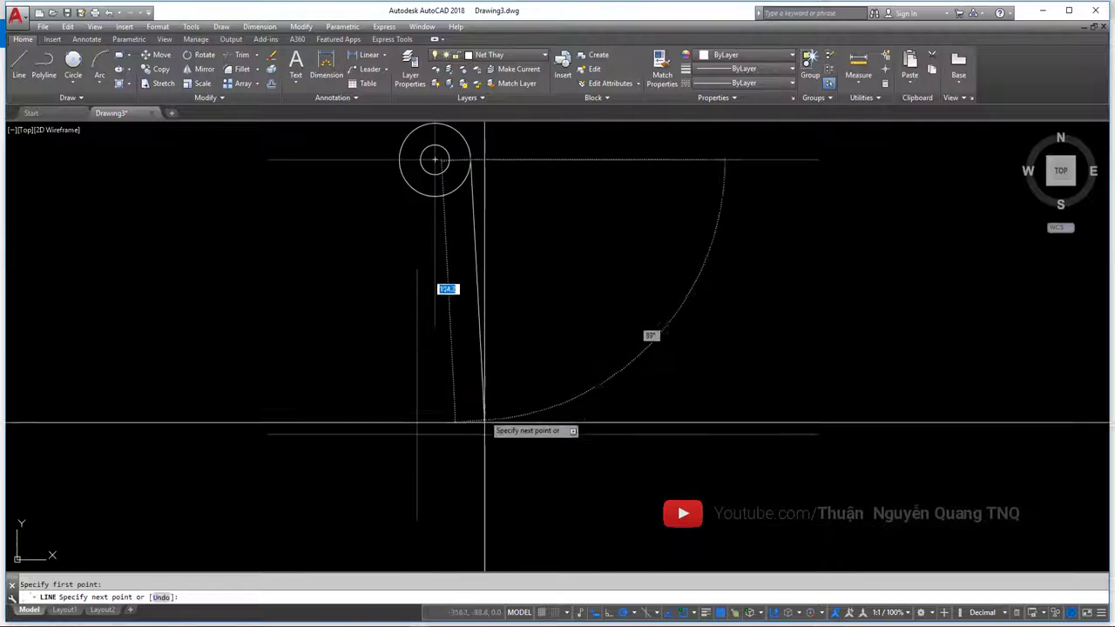
{"action": "left_click", "coordinate": [399, 160]}
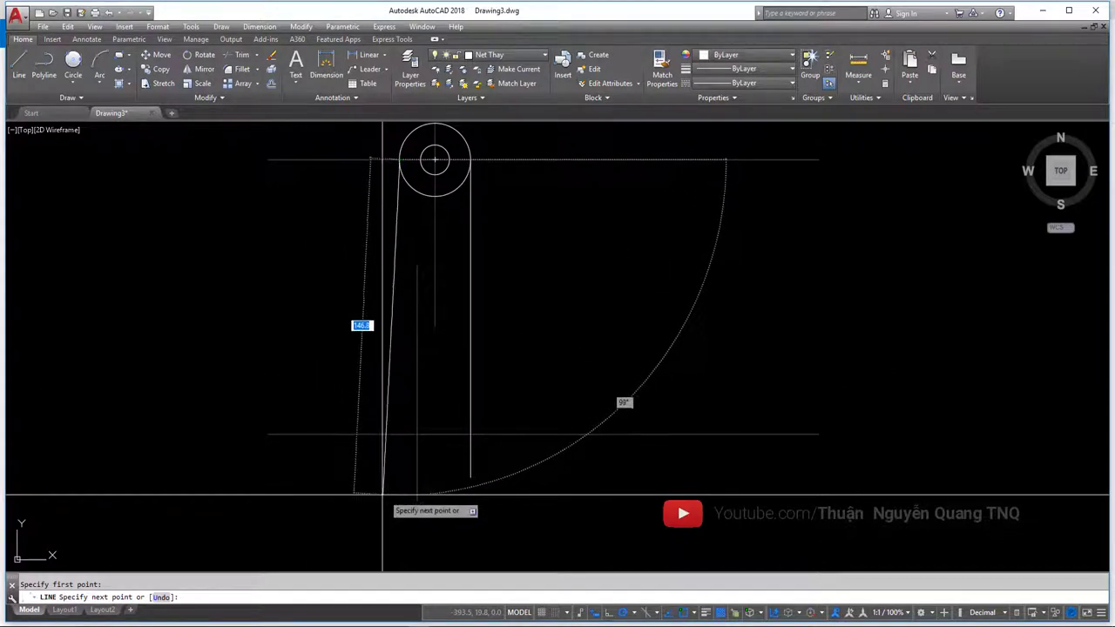
{"action": "key", "text": "F8"}
{"action": "key", "text": "F8"}
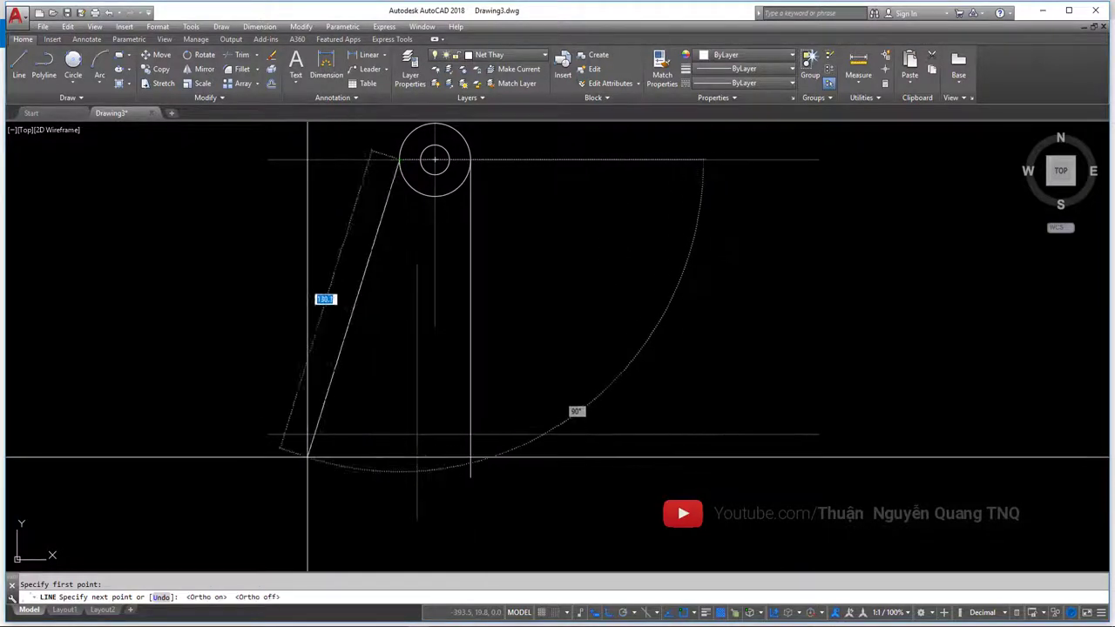
{"action": "key", "text": "F8"}
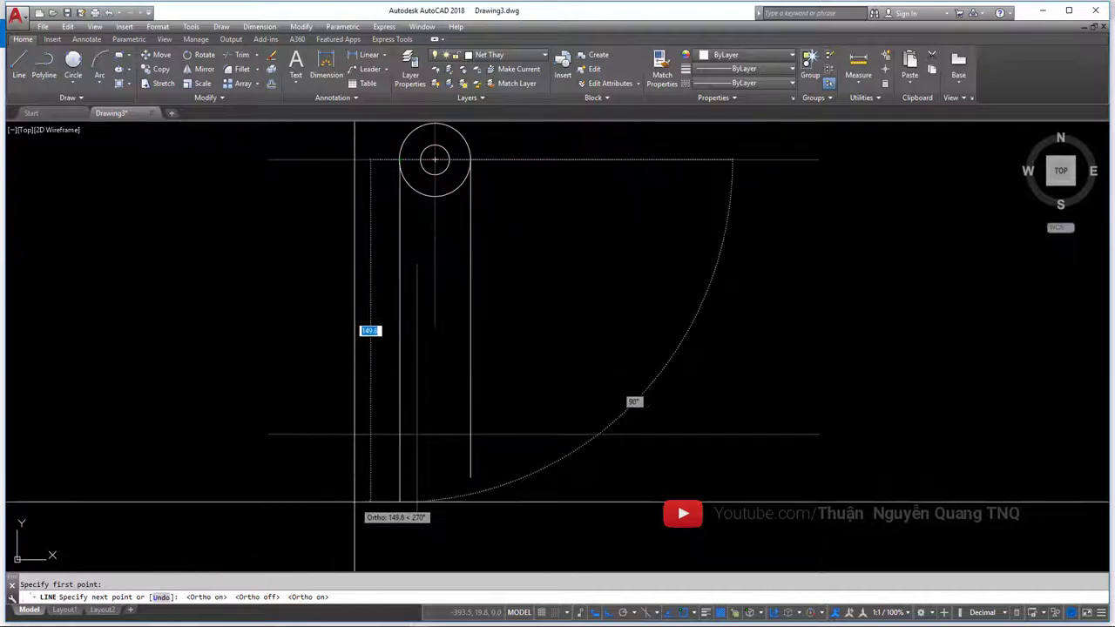
{"action": "left_click", "coordinate": [397, 488]}
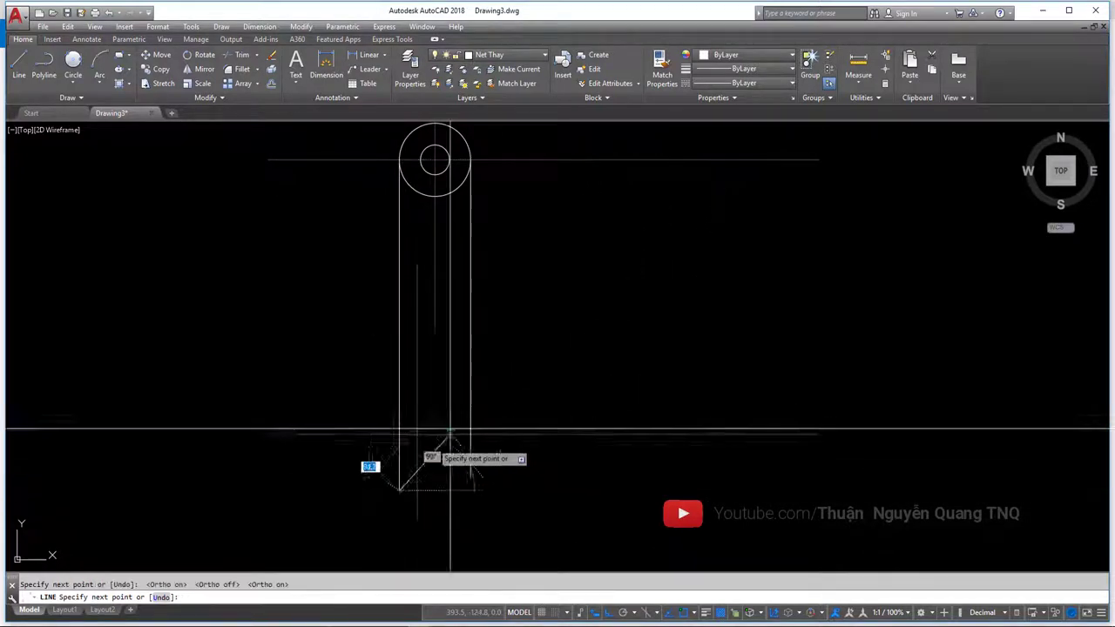
{"action": "key", "text": "F8"}
{"action": "key", "text": "Escape"}
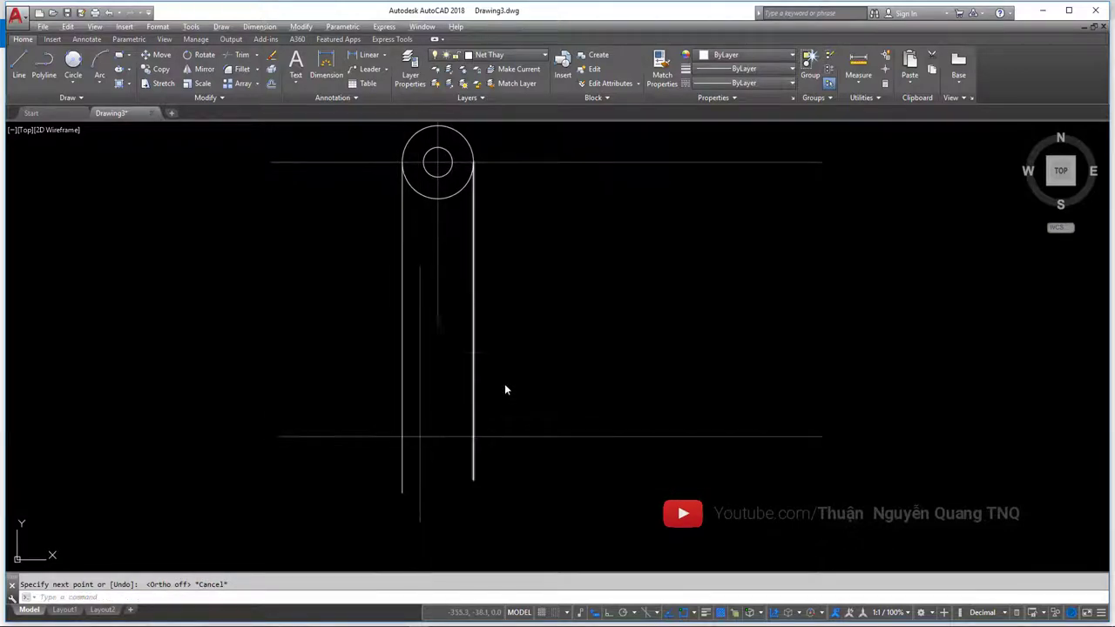
{"action": "key", "text": "alt+Tab"}
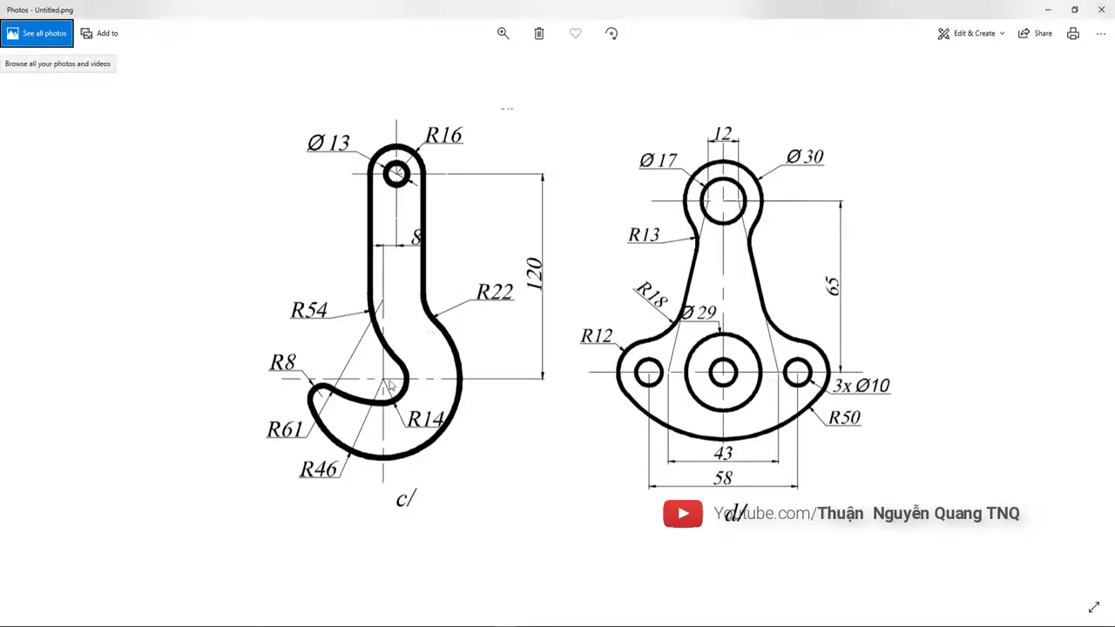
{"action": "scroll", "coordinate": [391, 386], "scroll_direction": "up", "scroll_amount": 1}
{"action": "scroll", "coordinate": [391, 386], "scroll_direction": "up", "scroll_amount": 2}
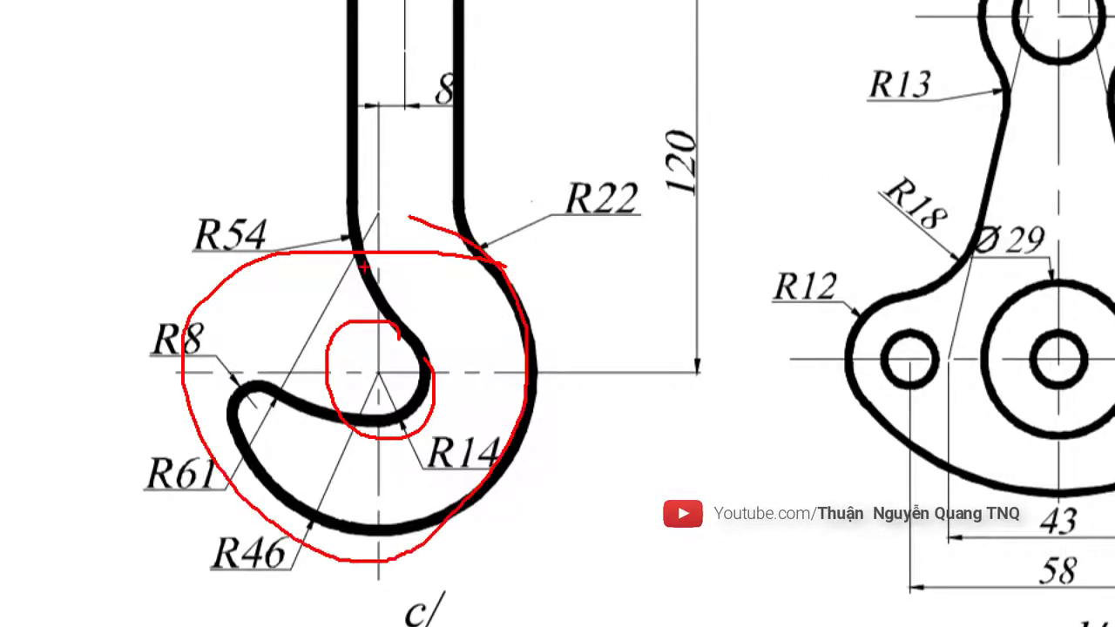
{"action": "scroll", "coordinate": [400, 405], "scroll_direction": "down", "scroll_amount": 3}
- Draw a radius 14 circle centred on the lower centre-line intersection
{"action": "key", "text": "alt+Tab"}
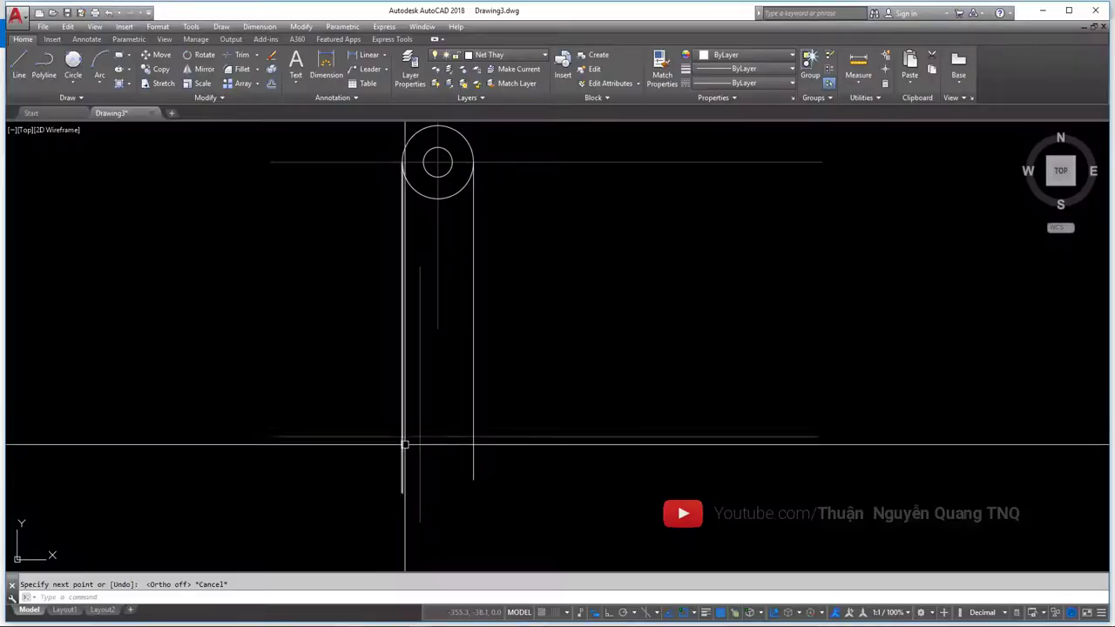
{"action": "scroll", "coordinate": [410, 438], "scroll_direction": "up", "scroll_amount": 2}
{"action": "scroll", "coordinate": [535, 486], "scroll_direction": "down", "scroll_amount": 2}
{"action": "scroll", "coordinate": [522, 479], "scroll_direction": "up", "scroll_amount": 2}
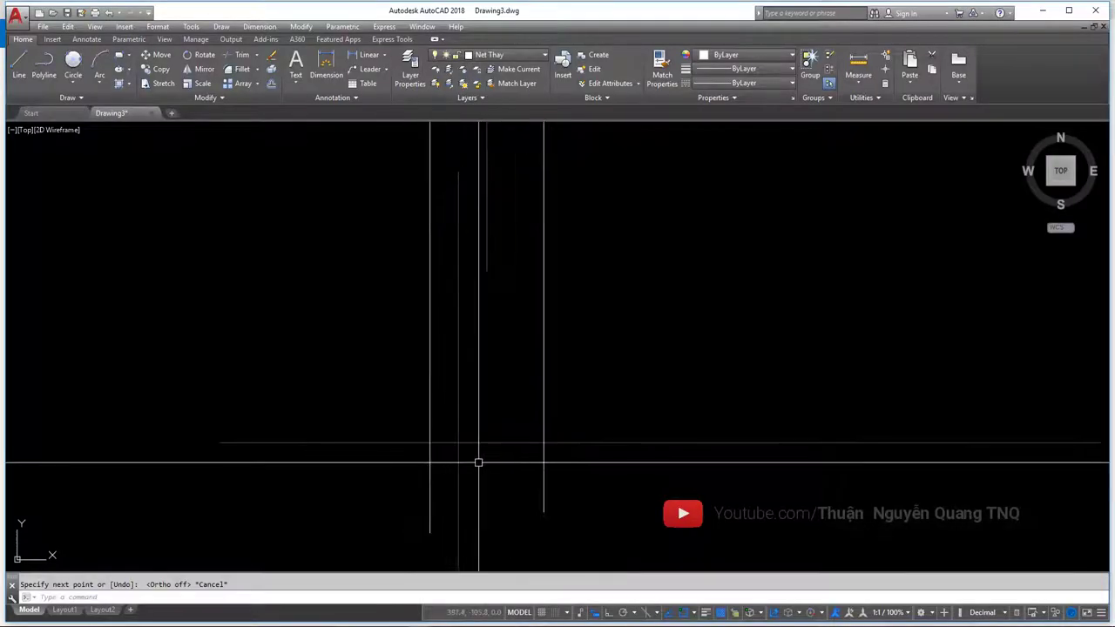
{"action": "type", "text": "c"}
{"action": "key", "text": "Return"}
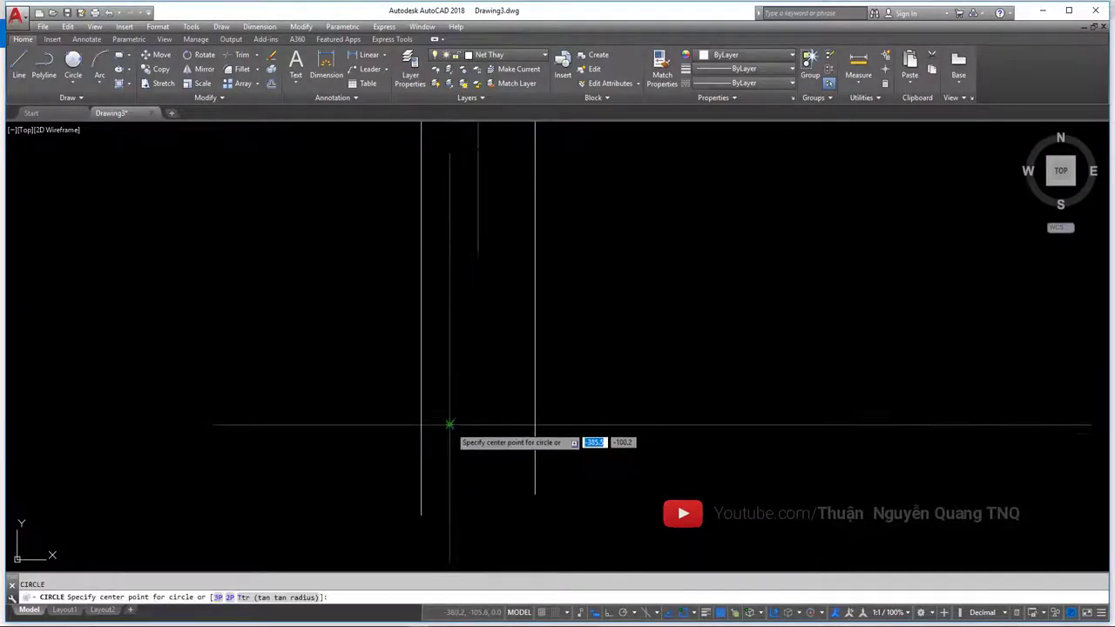
{"action": "left_click", "coordinate": [449, 425]}
{"action": "key", "text": "Return"}
{"action": "scroll", "coordinate": [468, 444], "scroll_direction": "down", "scroll_amount": 2}
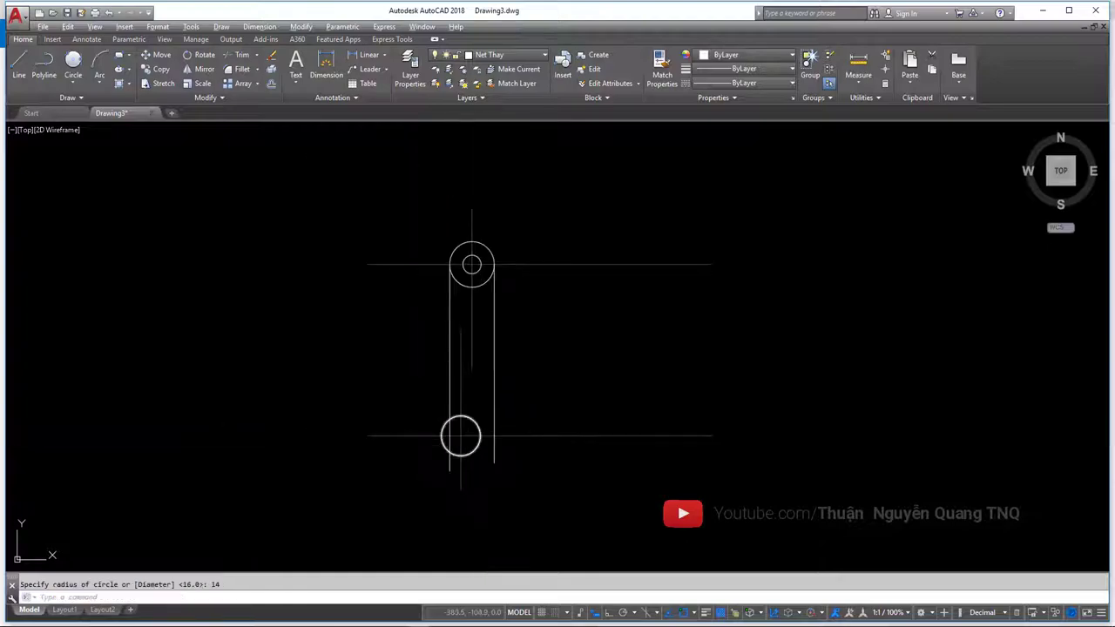
- Draw a radius 86 circle centred on the lower hub
{"action": "key", "text": "alt+Tab"}
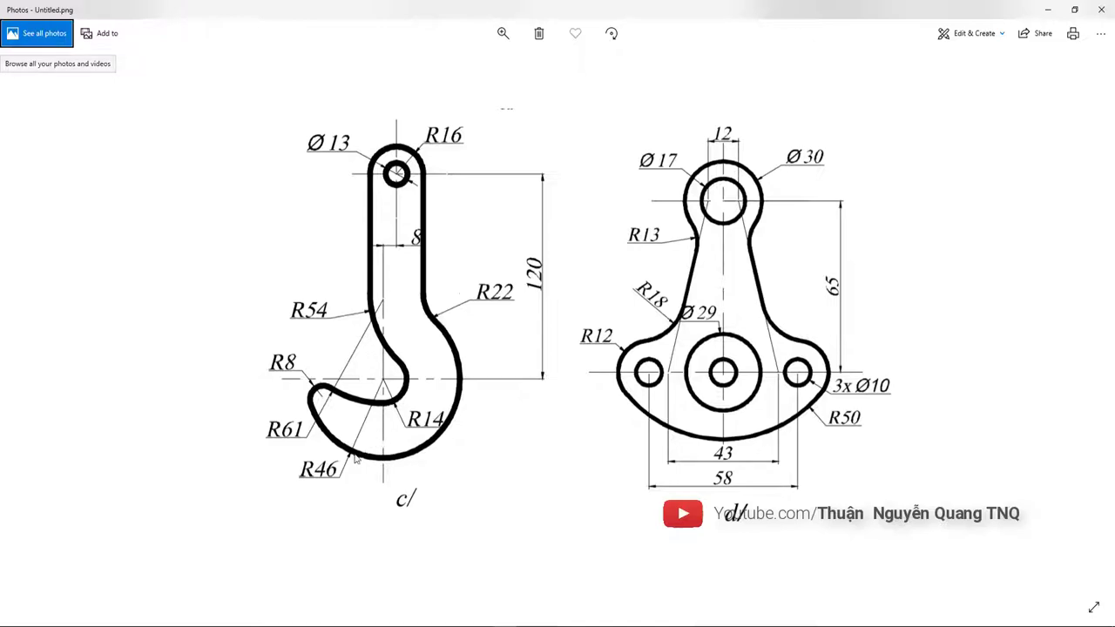
{"action": "key", "text": "alt+Tab"}
{"action": "type", "text": "c"}
{"action": "key", "text": "Return"}
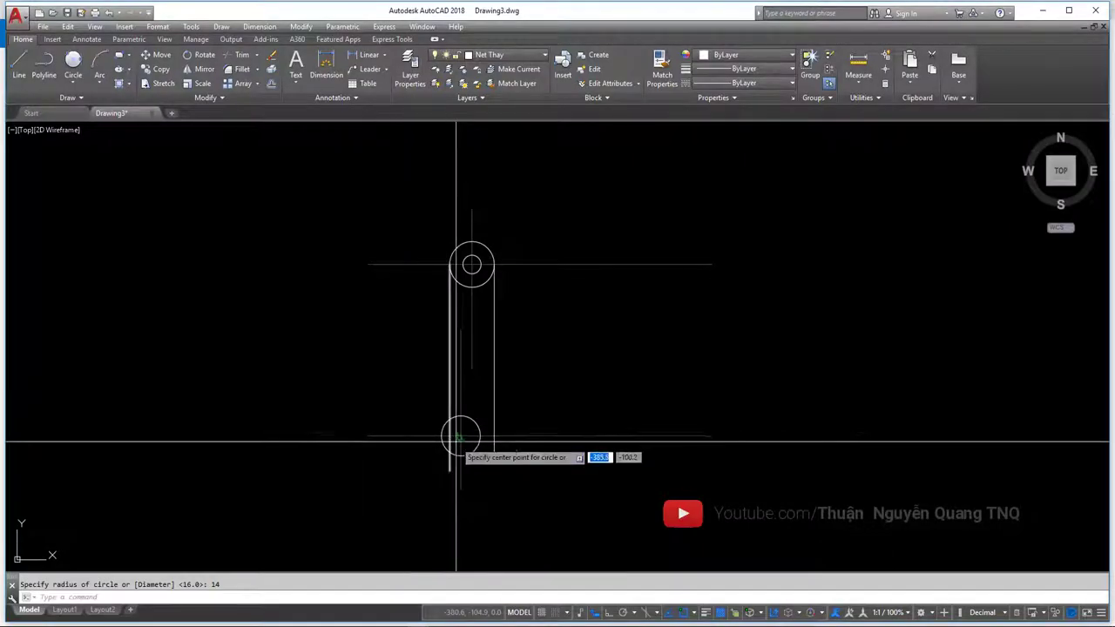
{"action": "scroll", "coordinate": [462, 432], "scroll_direction": "up", "scroll_amount": 2}
{"action": "left_click", "coordinate": [462, 433]}
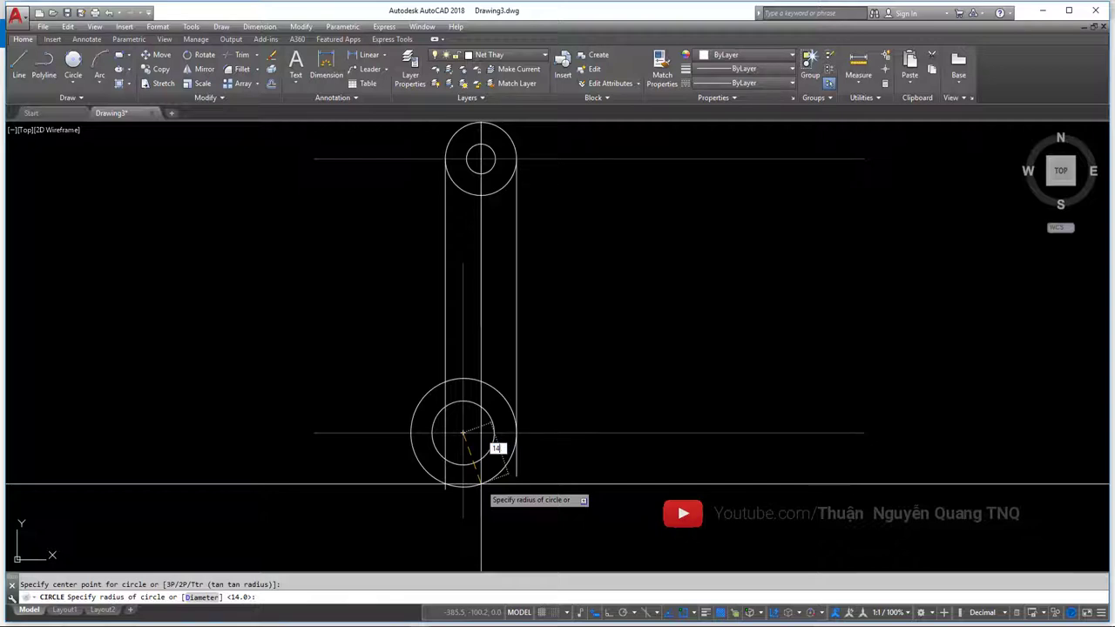
{"action": "type", "text": "86"}
{"action": "key", "text": "Return"}
{"action": "scroll", "coordinate": [473, 406], "scroll_direction": "down", "scroll_amount": 4}
- Erase the oversized circle and draw a radius 46 circle on the lower hub instead
{"action": "key", "text": "ctrl+z"}
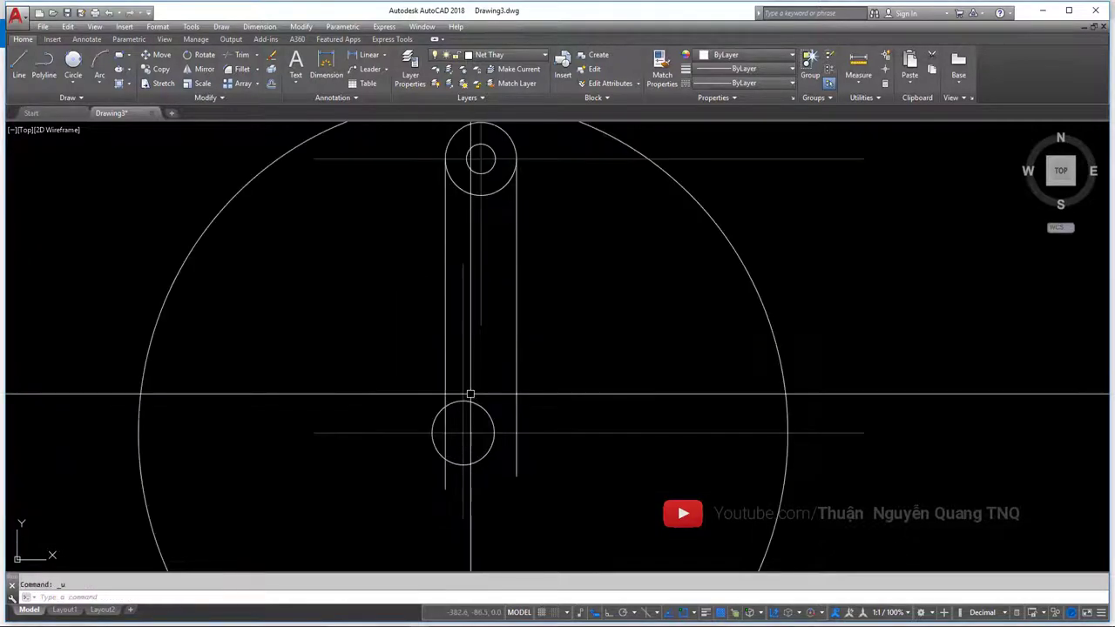
{"action": "left_click", "coordinate": [727, 295]}
{"action": "left_click", "coordinate": [714, 323]}
{"action": "key", "text": "Delete"}
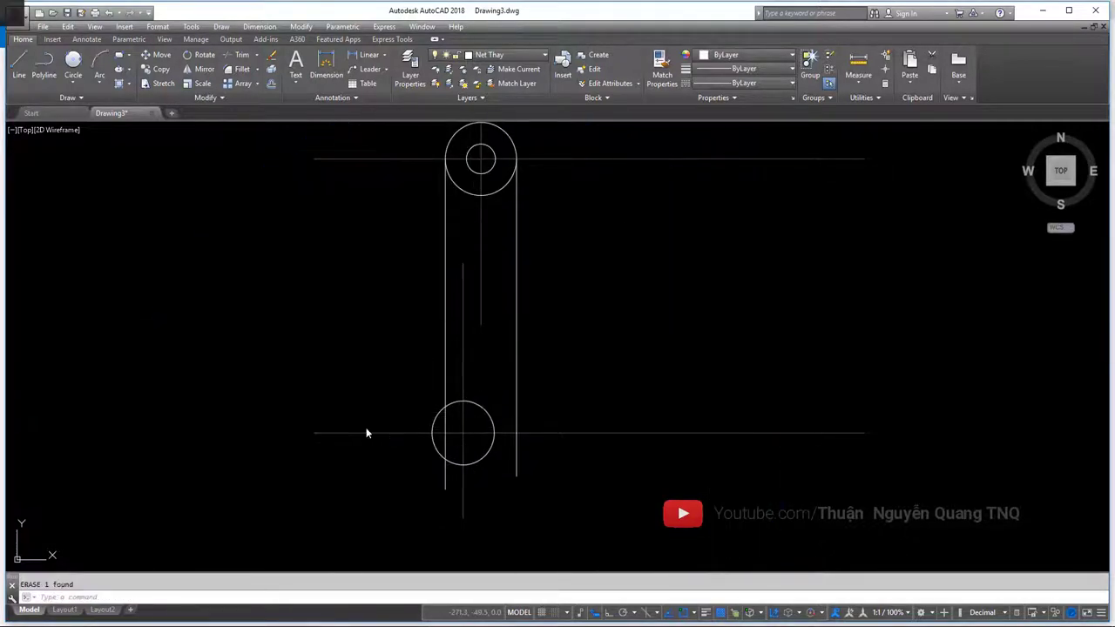
{"action": "type", "text": "c"}
{"action": "key", "text": "Return"}
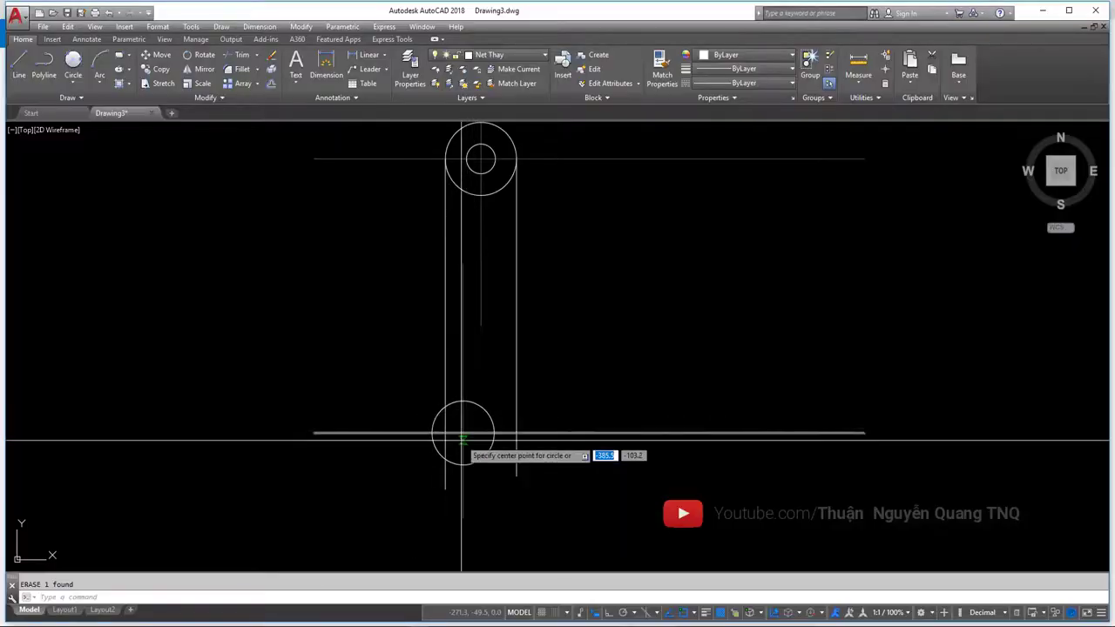
{"action": "left_click", "coordinate": [463, 433]}
{"action": "type", "text": "4"}
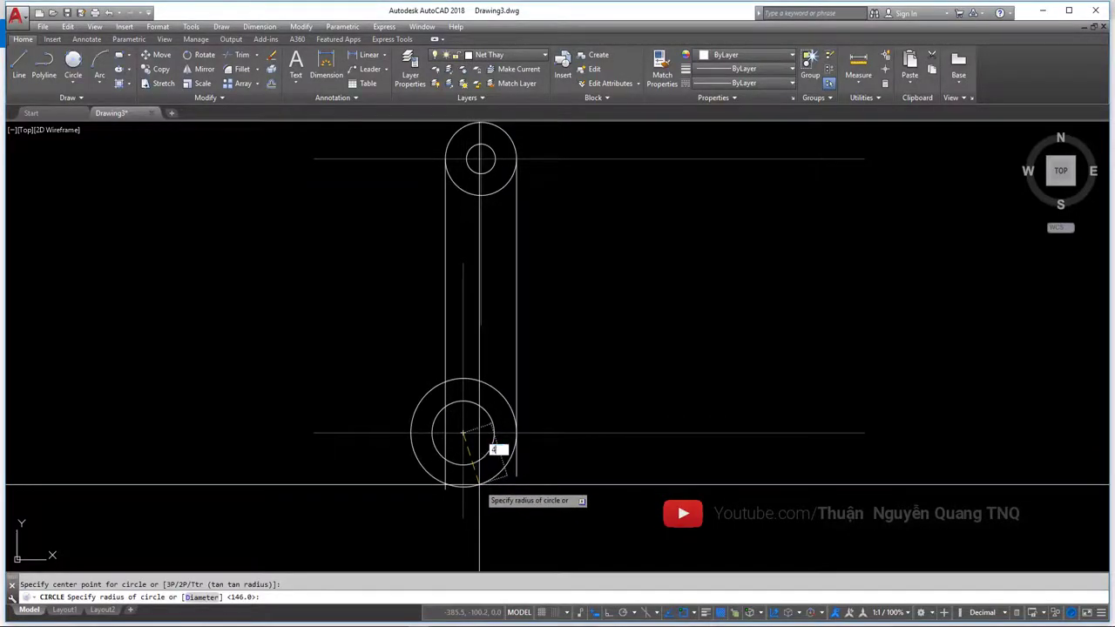
{"action": "type", "text": "6"}
{"action": "key", "text": "Return"}
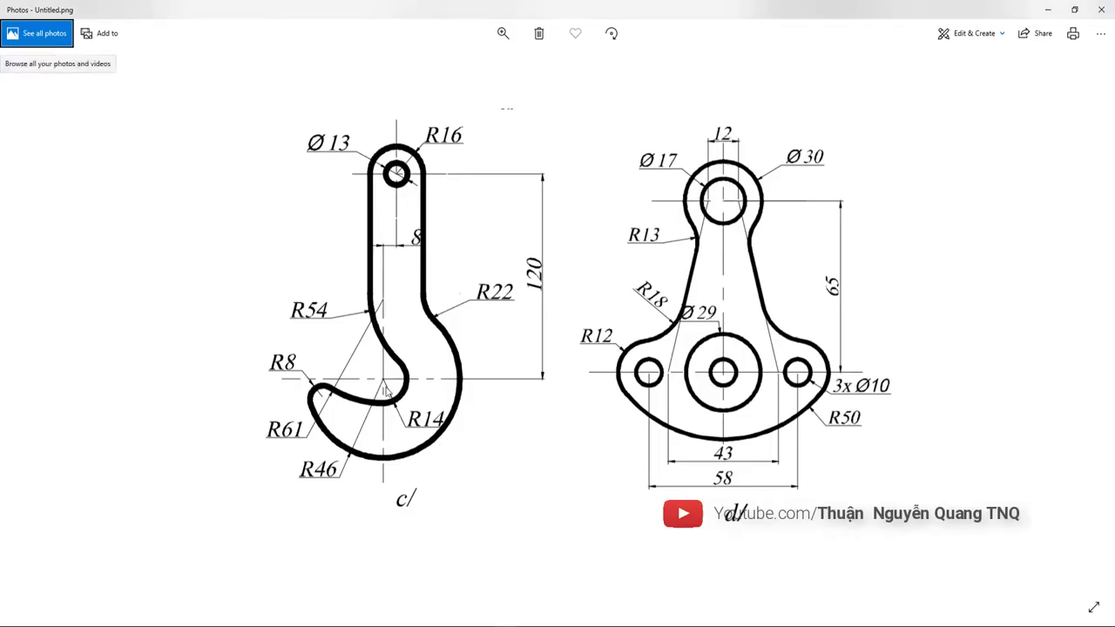
{"action": "scroll", "coordinate": [452, 319], "scroll_direction": "up", "scroll_amount": 3}
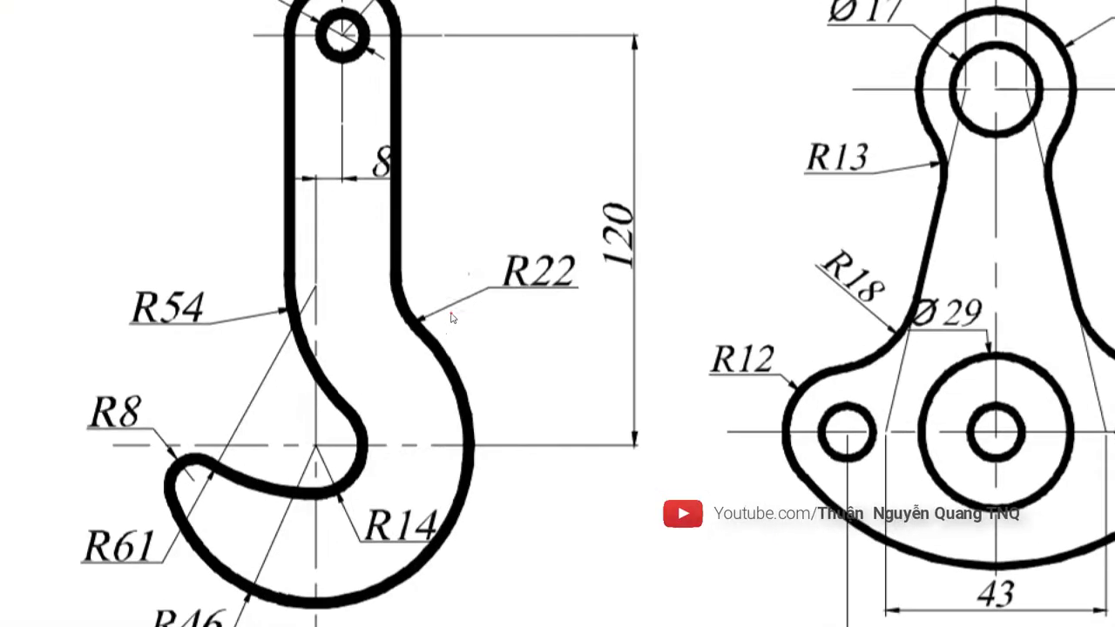
{"action": "scroll", "coordinate": [427, 333], "scroll_direction": "down", "scroll_amount": 3}
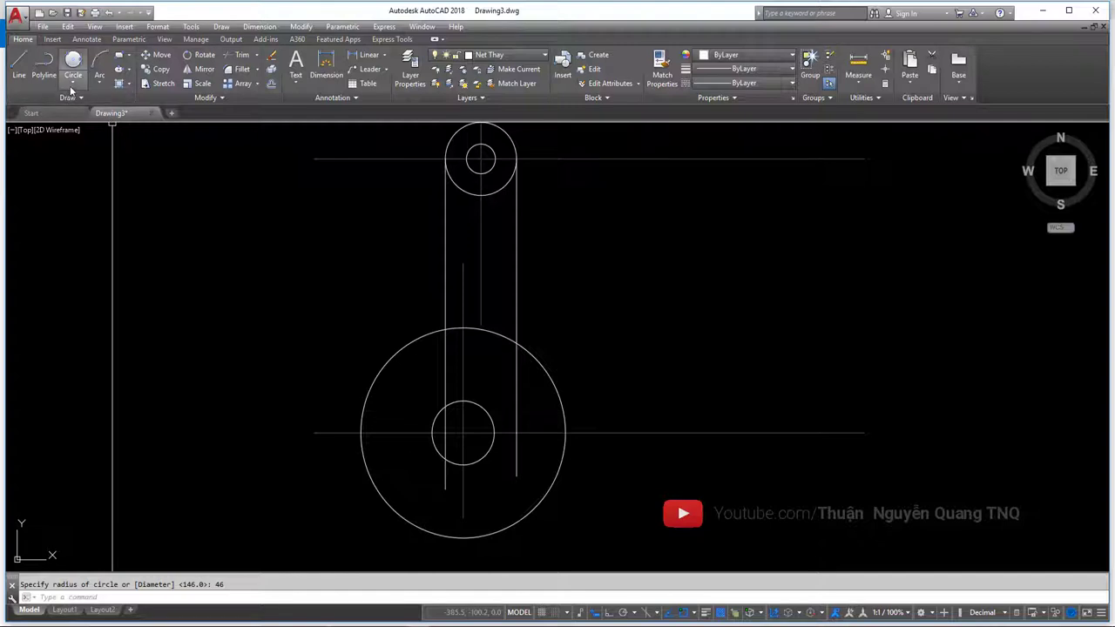
- Draw a radius 22 circle tangent to the shank's right edge and the R46 circle
{"action": "left_click", "coordinate": [70, 84]}
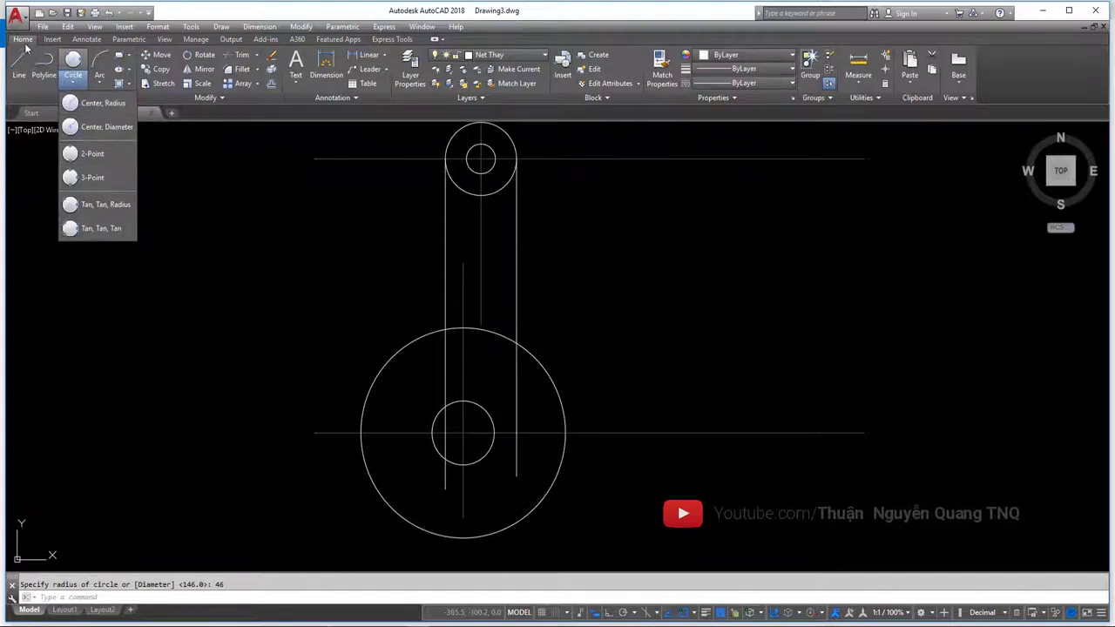
{"action": "left_click", "coordinate": [98, 206]}
{"action": "scroll", "coordinate": [504, 330], "scroll_direction": "up", "scroll_amount": 2}
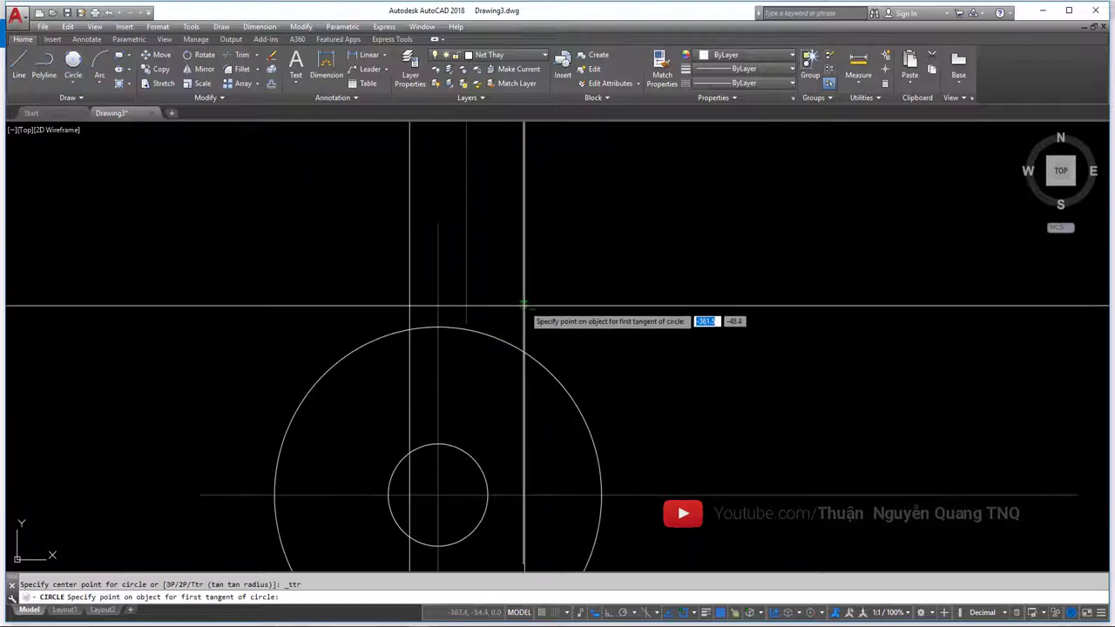
{"action": "left_click", "coordinate": [524, 304]}
{"action": "left_click", "coordinate": [564, 378]}
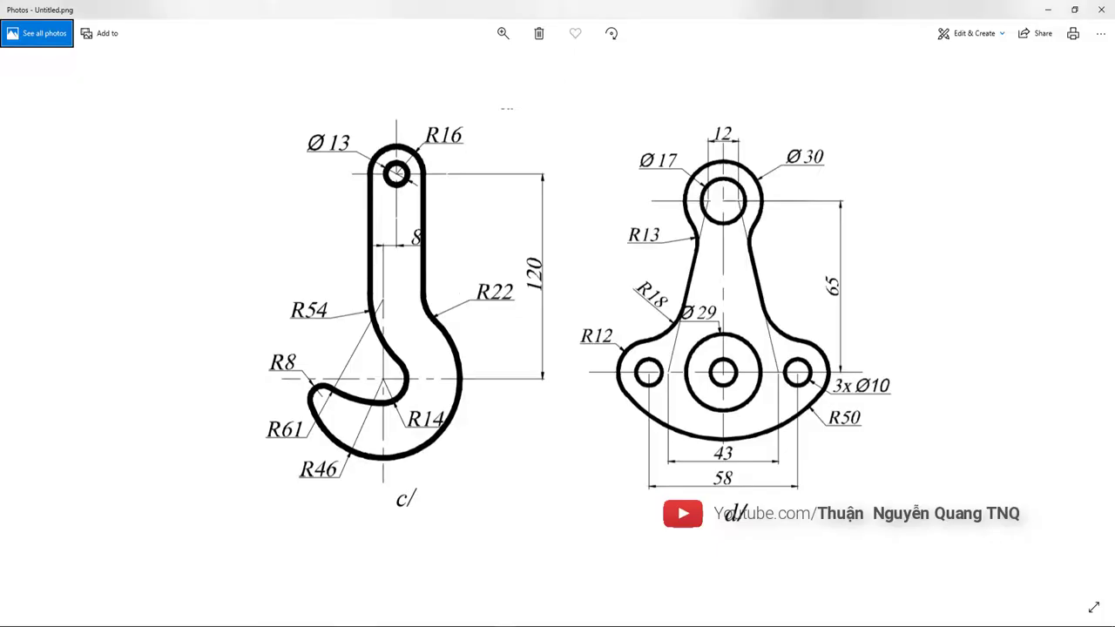
{"action": "type", "text": "2"}
{"action": "key", "text": "Return"}
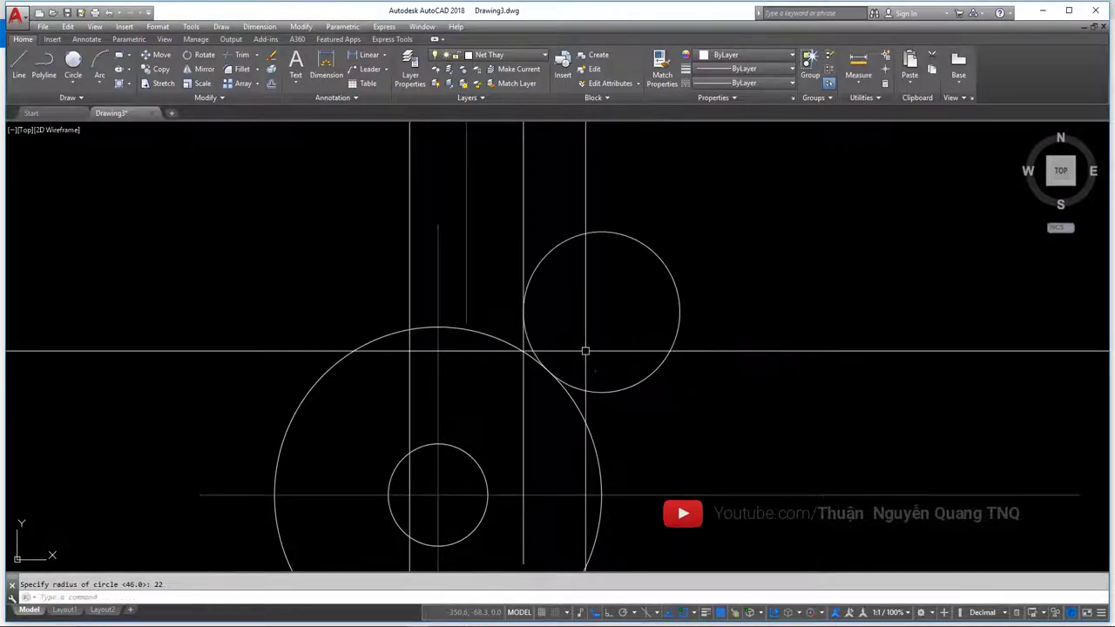
{"action": "scroll", "coordinate": [619, 366], "scroll_direction": "down", "scroll_amount": 2}
{"action": "scroll", "coordinate": [642, 393], "scroll_direction": "up", "scroll_amount": 2}
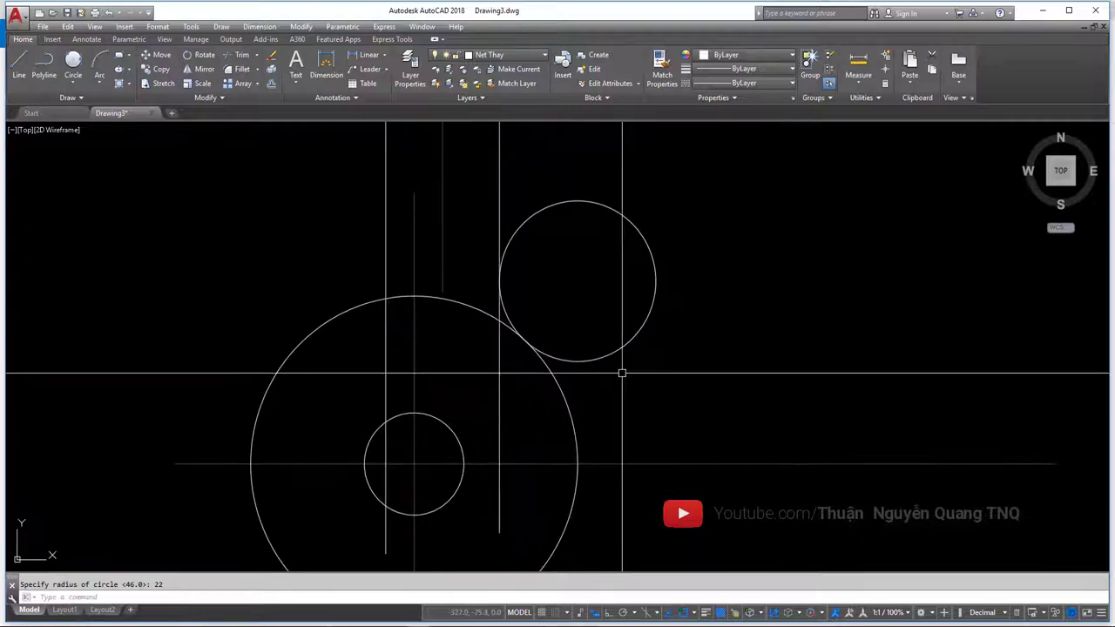
{"action": "type", "text": "TR"}
- Trim the excess using both circles and the right edge as cutting edges
{"action": "key", "text": "Return"}
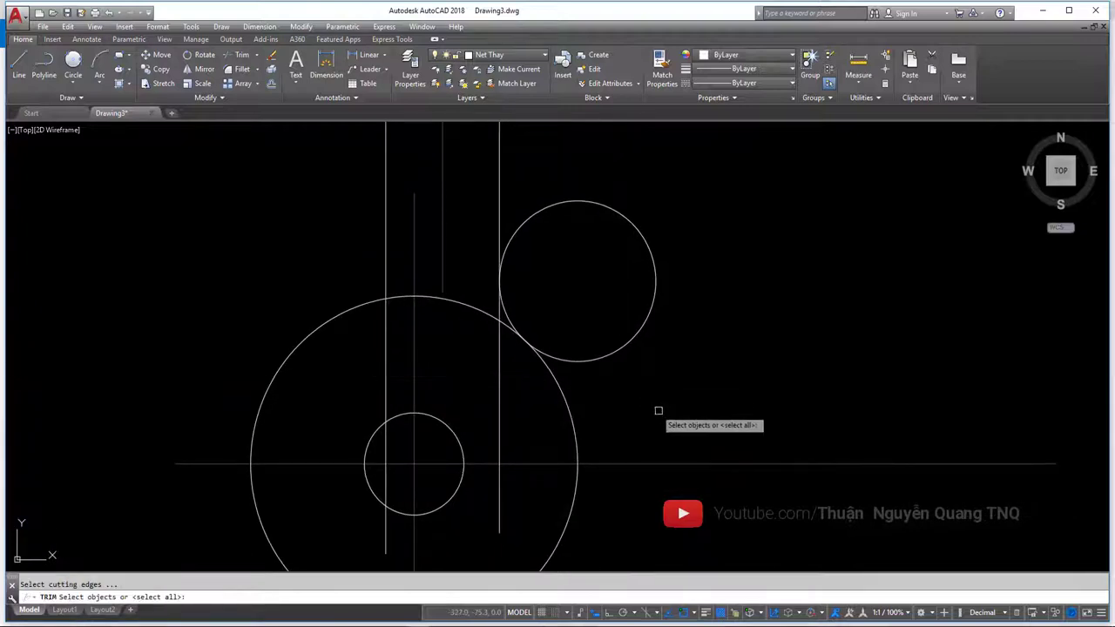
{"action": "left_click", "coordinate": [672, 418]}
{"action": "left_click", "coordinate": [486, 203]}
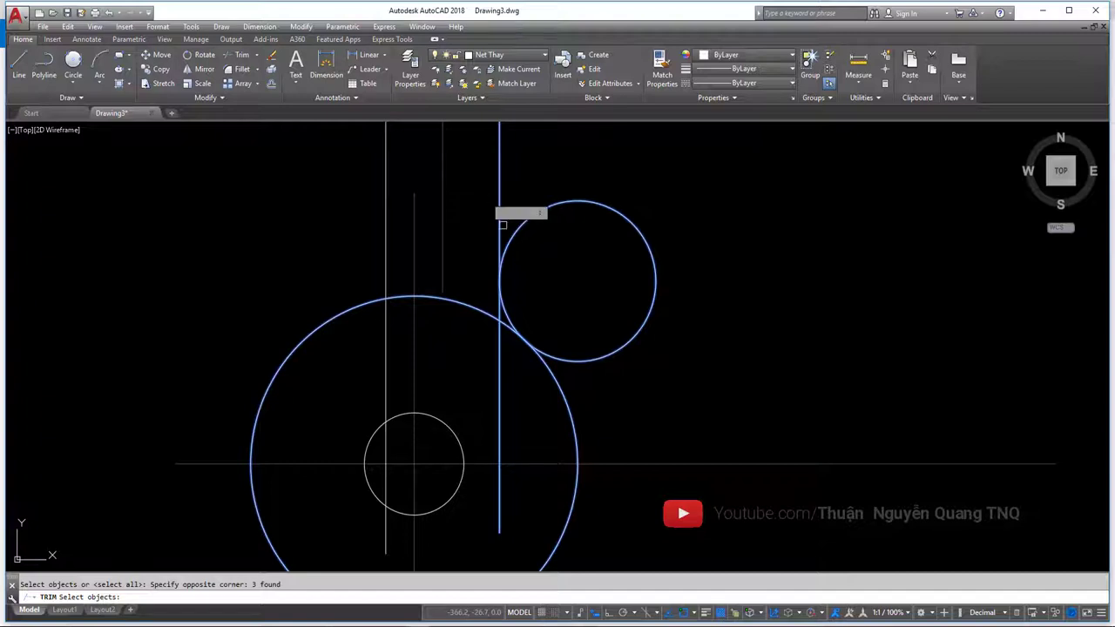
{"action": "key", "text": "Return"}
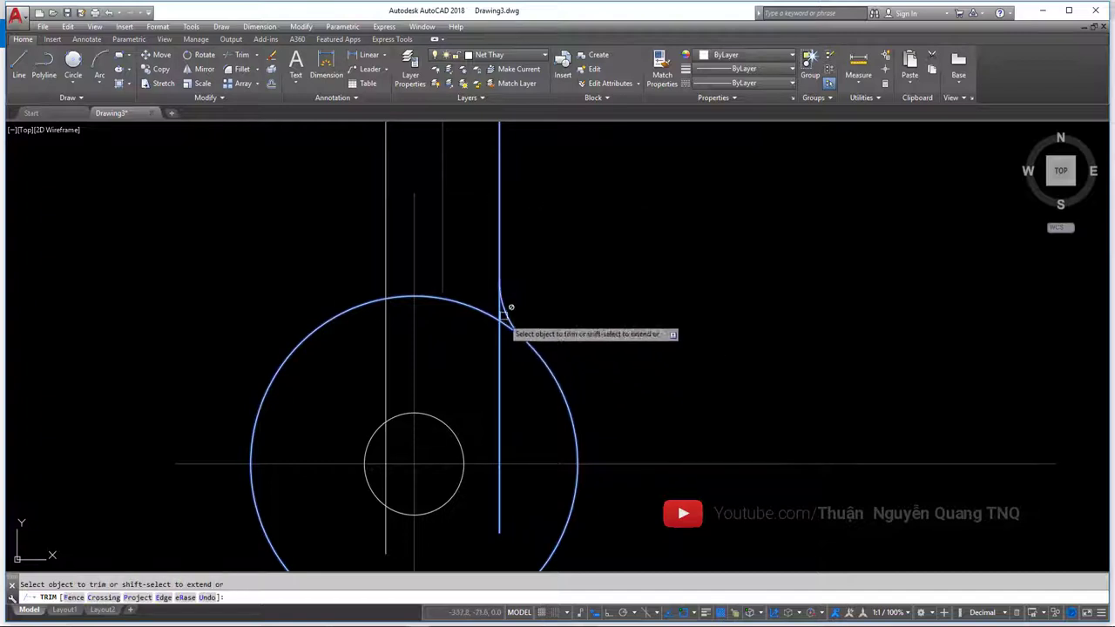
{"action": "scroll", "coordinate": [504, 314], "scroll_direction": "up", "scroll_amount": 4}
{"action": "scroll", "coordinate": [565, 342], "scroll_direction": "down", "scroll_amount": 4}
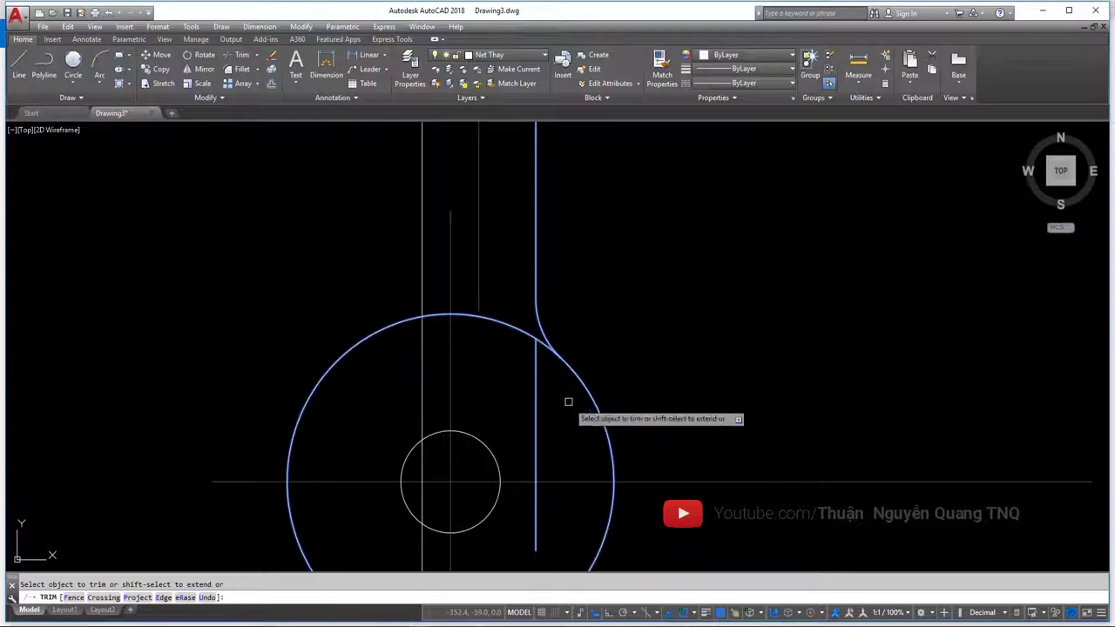
{"action": "scroll", "coordinate": [601, 383], "scroll_direction": "down", "scroll_amount": 4}
{"action": "scroll", "coordinate": [597, 376], "scroll_direction": "up", "scroll_amount": 2}
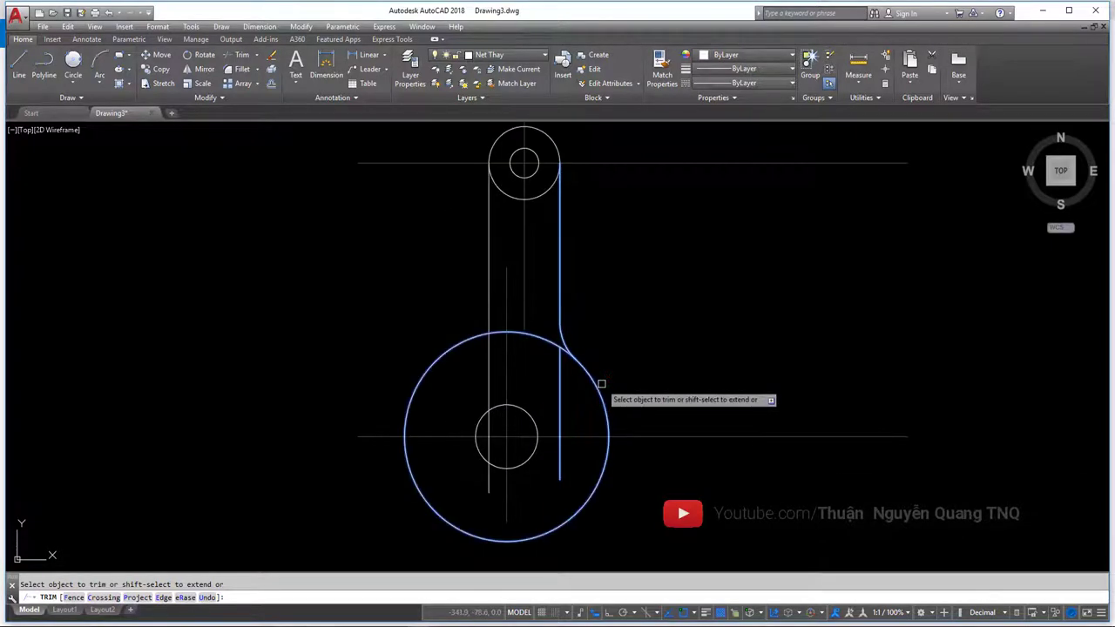
{"action": "key", "text": "Escape"}
{"action": "key", "text": "alt+Tab"}
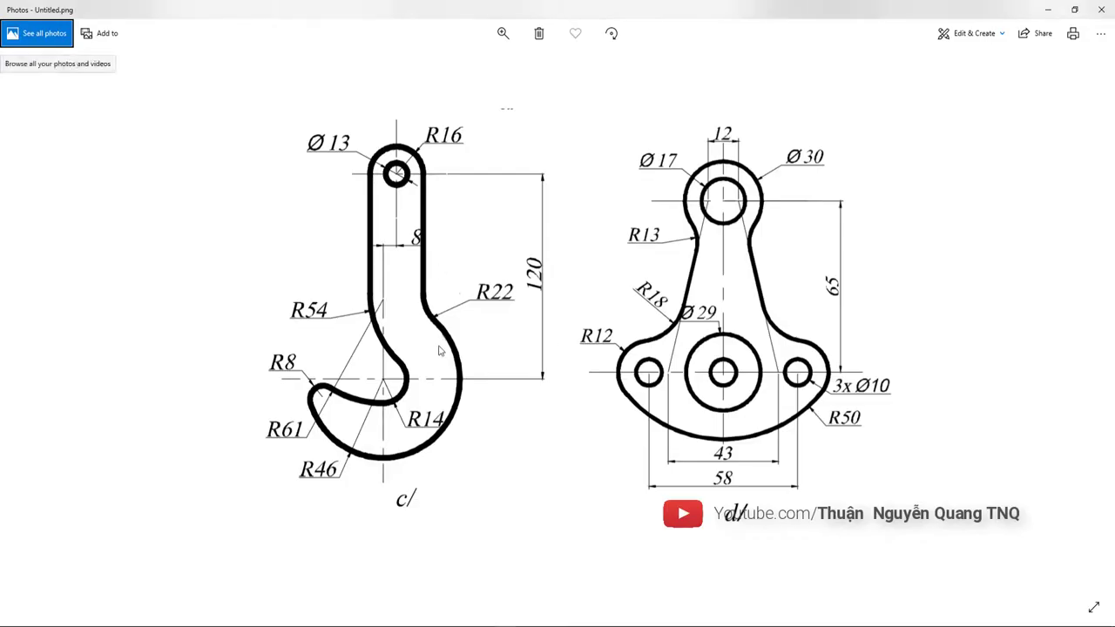
- Erase the leftover line below the R22 arc, then zoom into the reference's R54 inner curve
{"action": "key", "text": "alt+Tab"}
{"action": "scroll", "coordinate": [549, 366], "scroll_direction": "up", "scroll_amount": 2}
{"action": "left_click_drag", "start_coordinate": [676, 429], "coordinate": [534, 384]}
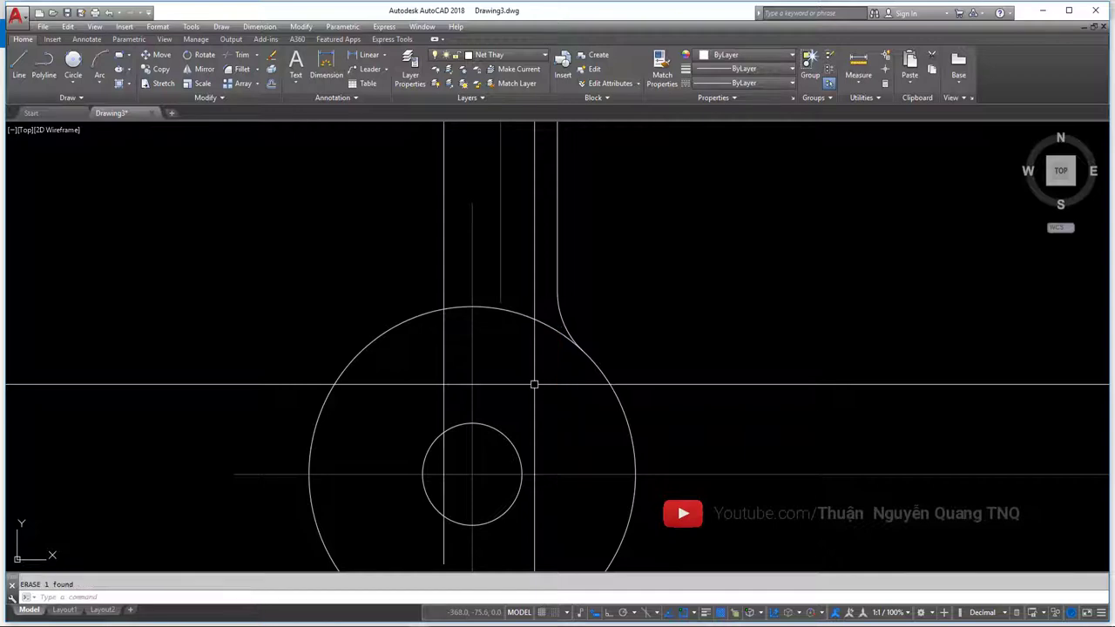
{"action": "scroll", "coordinate": [533, 384], "scroll_direction": "down", "scroll_amount": 3}
{"action": "scroll", "coordinate": [602, 340], "scroll_direction": "up", "scroll_amount": 2}
{"action": "key", "text": "alt+Tab"}
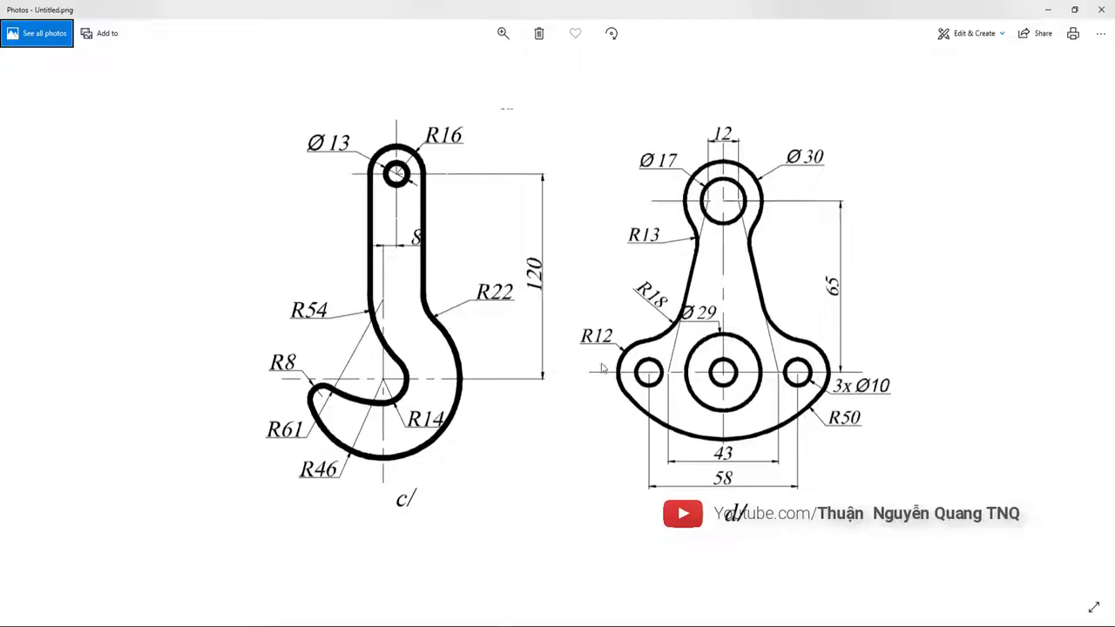
{"action": "scroll", "coordinate": [389, 346], "scroll_direction": "up", "scroll_amount": 3}
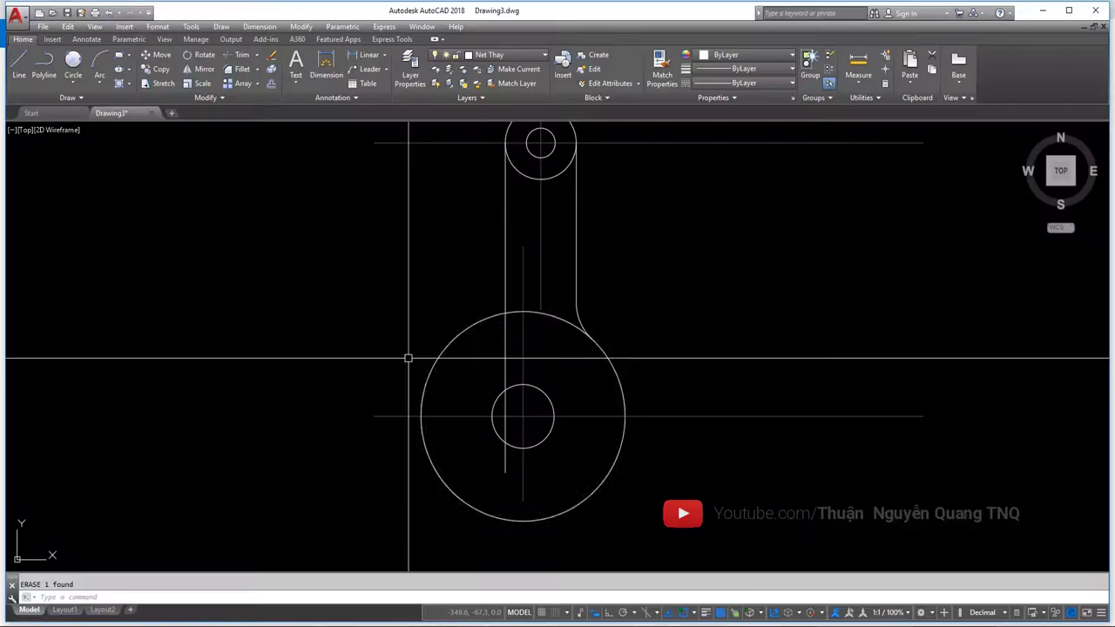
- Draw an R54 Tan, Tan, Radius circle touching the left shank line and the lower hub circle
{"action": "scroll", "coordinate": [523, 344], "scroll_direction": "up", "scroll_amount": 4}
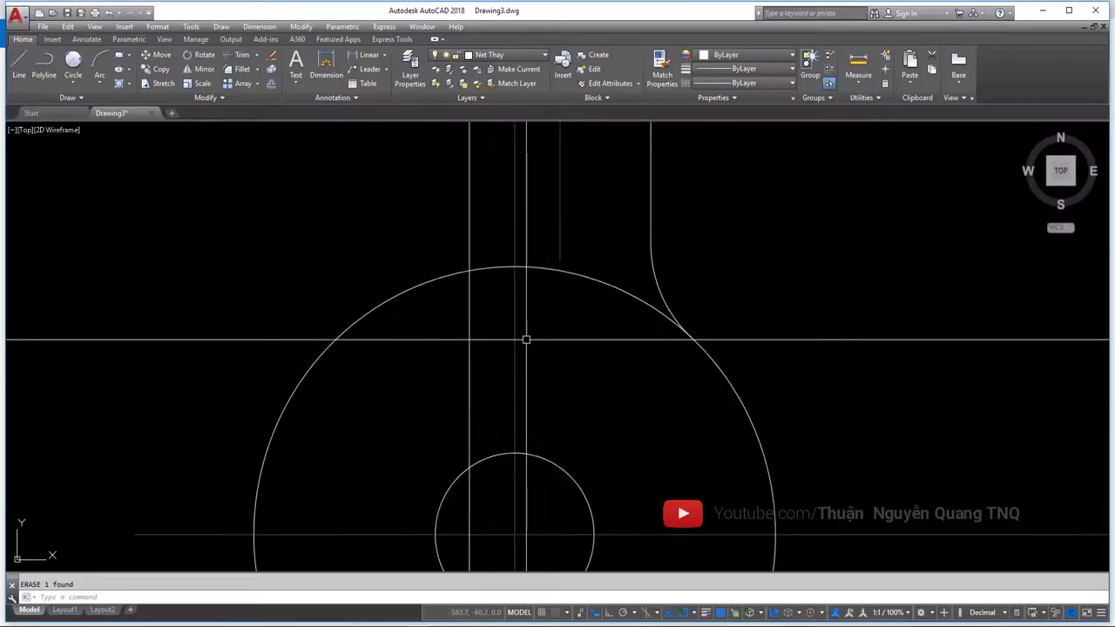
{"action": "middle_click_drag", "start_coordinate": [510, 346], "coordinate": [505, 352]}
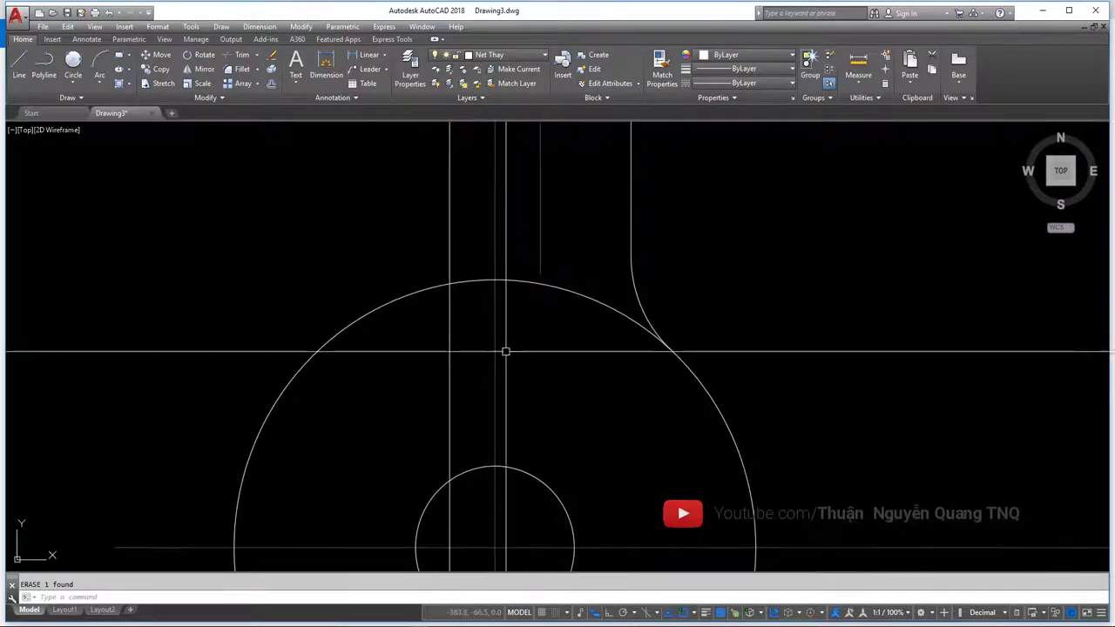
{"action": "left_click", "coordinate": [77, 82]}
{"action": "left_click", "coordinate": [94, 206]}
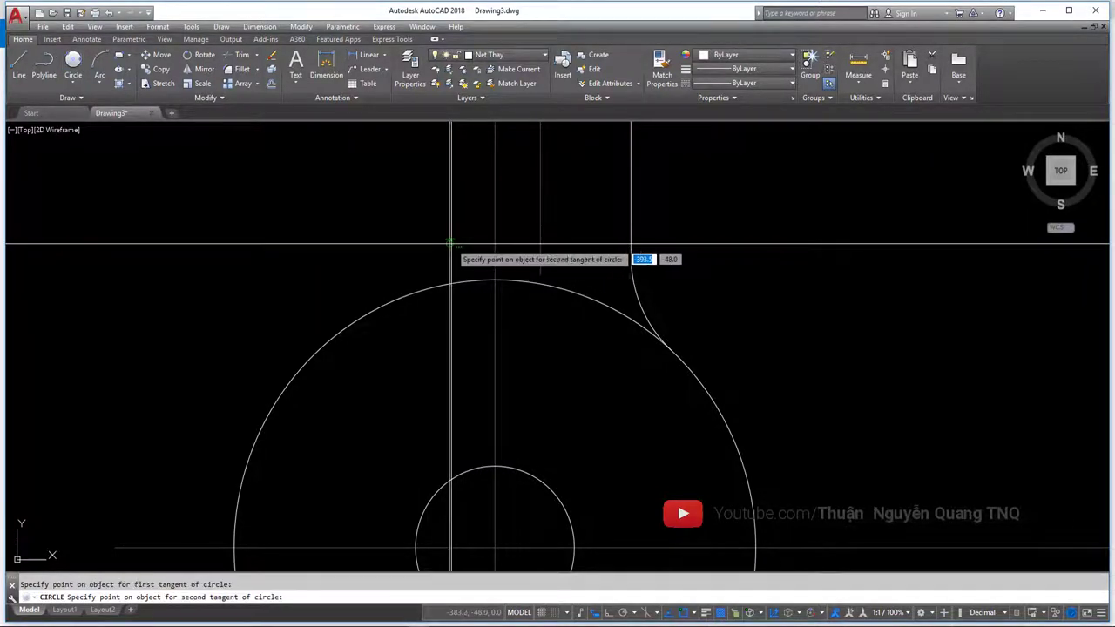
{"action": "left_click", "coordinate": [517, 468]}
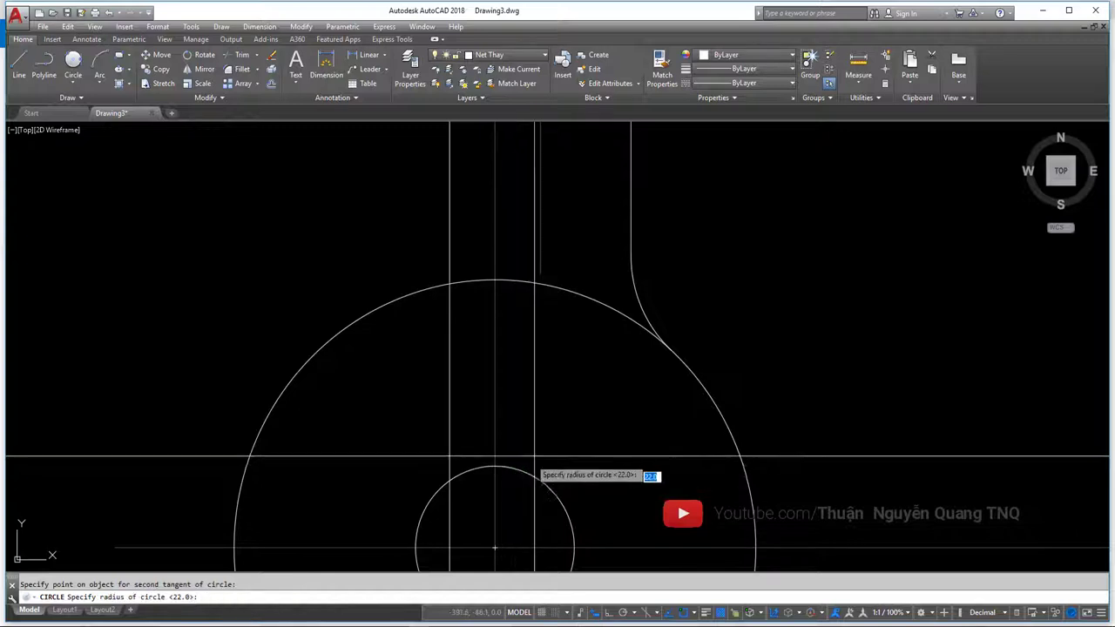
{"action": "type", "text": "54"}
{"action": "key", "text": "Return"}
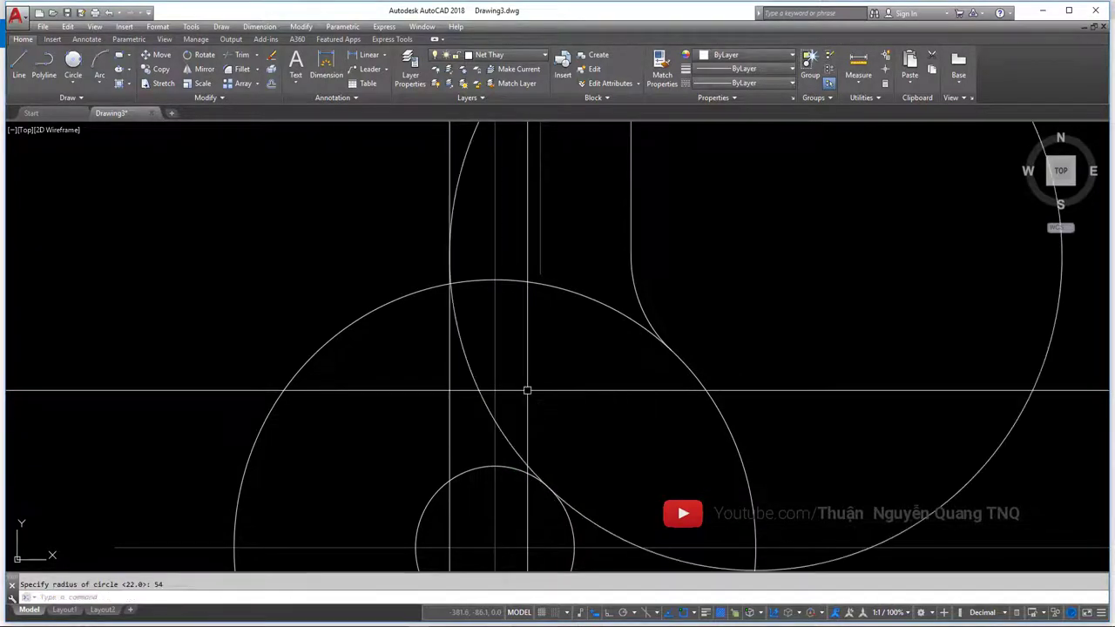
{"action": "scroll", "coordinate": [527, 391], "scroll_direction": "down", "scroll_amount": 4}
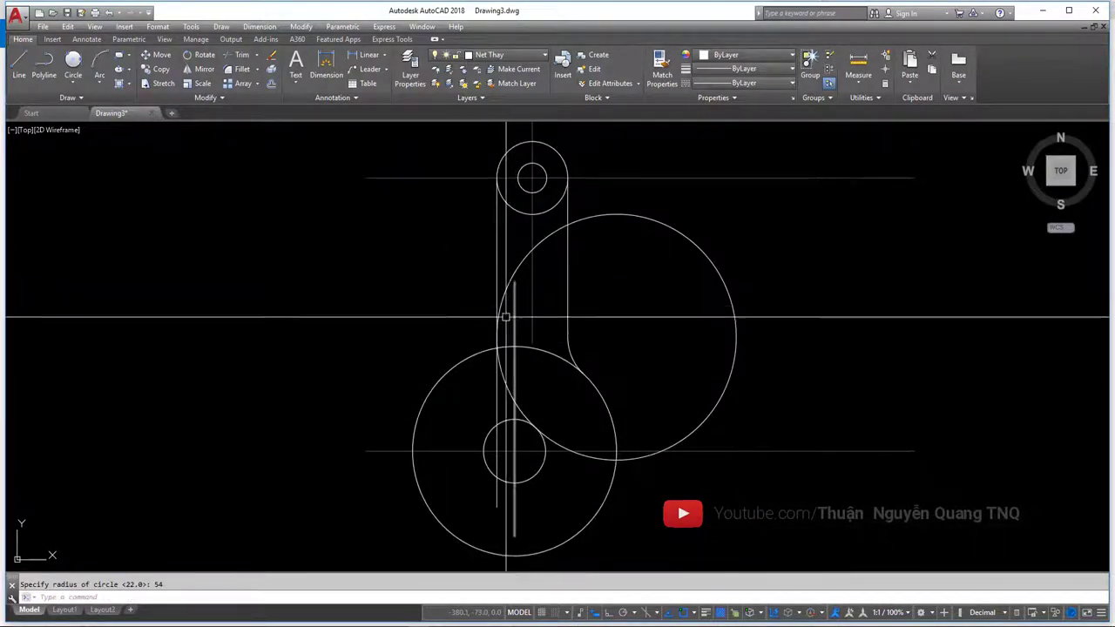
{"action": "scroll", "coordinate": [514, 410], "scroll_direction": "up", "scroll_amount": 2}
- Trim the R54 circle against the outline objects, keeping the connecting segment
{"action": "type", "text": "tr"}
{"action": "key", "text": "Return"}
{"action": "scroll", "coordinate": [490, 349], "scroll_direction": "down", "scroll_amount": 3}
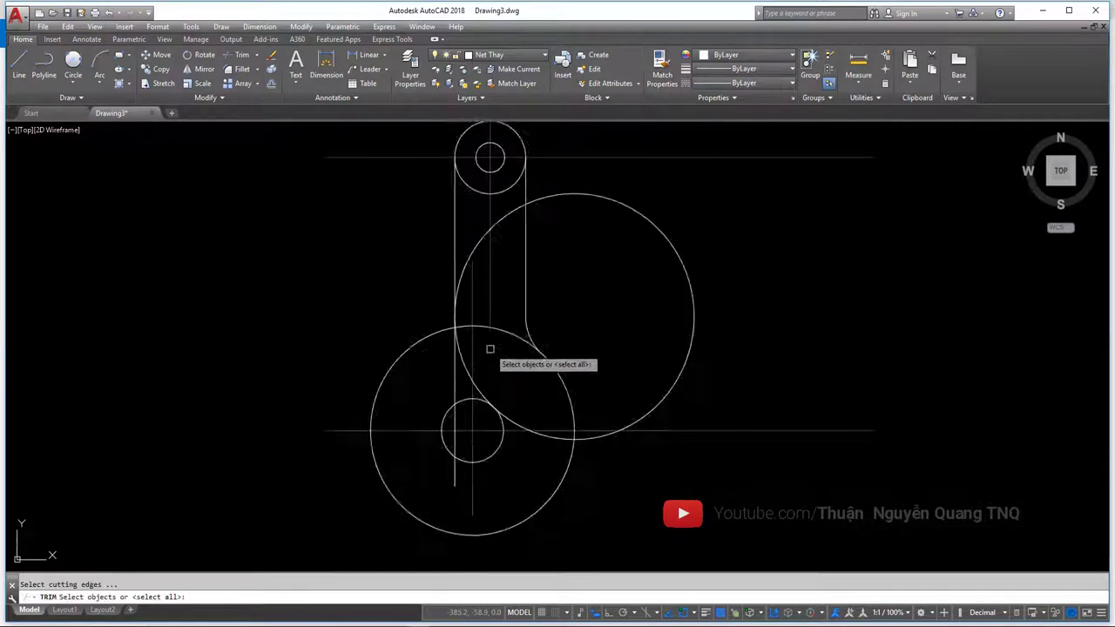
{"action": "left_click", "coordinate": [635, 428]}
{"action": "left_click", "coordinate": [440, 292]}
{"action": "scroll", "coordinate": [471, 314], "scroll_direction": "up", "scroll_amount": 3}
{"action": "key", "text": "Return"}
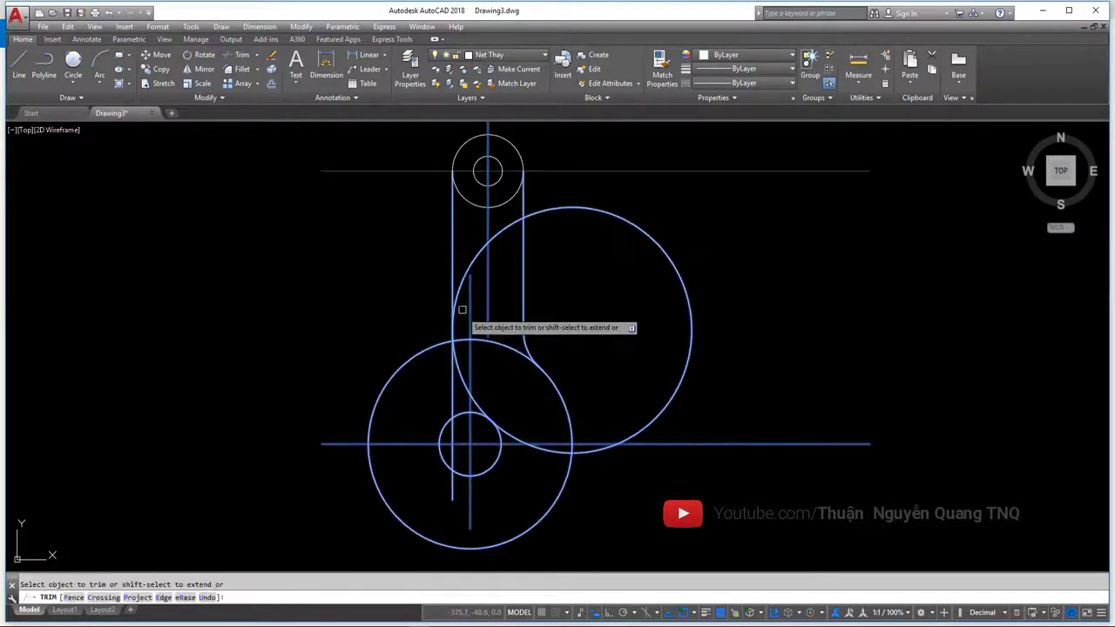
{"action": "scroll", "coordinate": [517, 433], "scroll_direction": "up", "scroll_amount": 4}
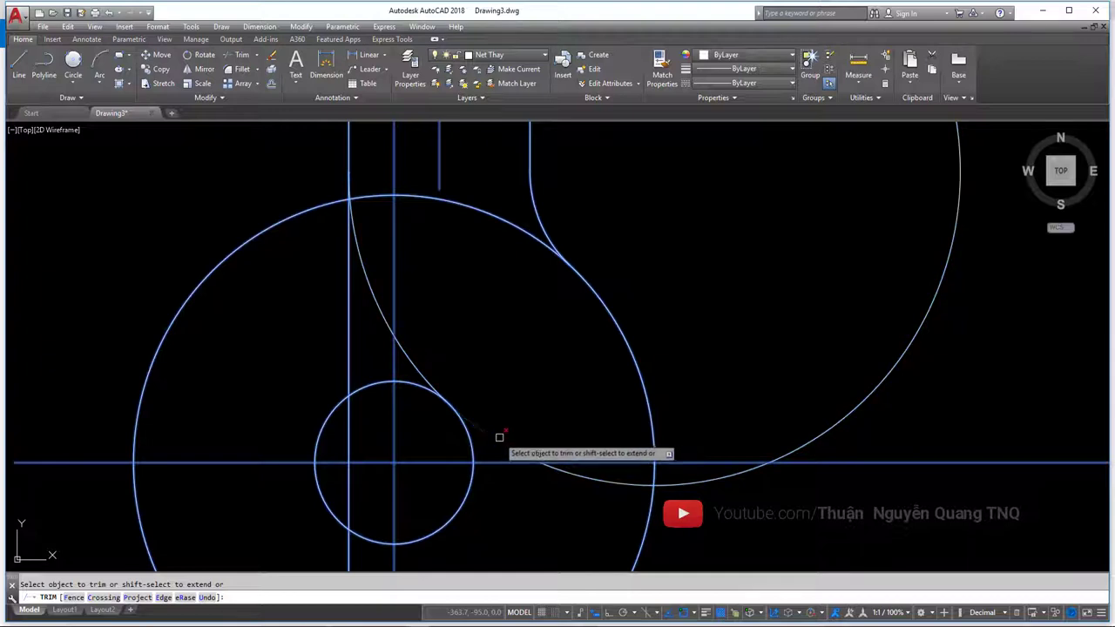
{"action": "left_click", "coordinate": [498, 439]}
{"action": "scroll", "coordinate": [498, 439], "scroll_direction": "down", "scroll_amount": 4}
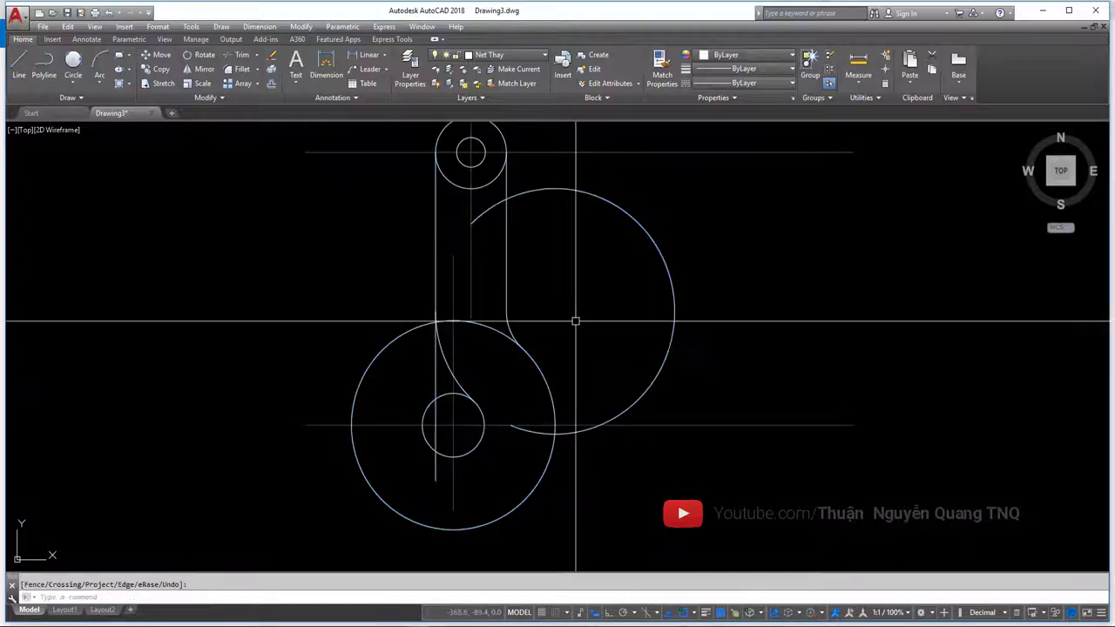
- Erase the leftover large arc and clear the selection of the vertical line left of the shank
{"action": "left_click", "coordinate": [671, 247]}
{"action": "left_click", "coordinate": [624, 276]}
{"action": "key", "text": "Delete"}
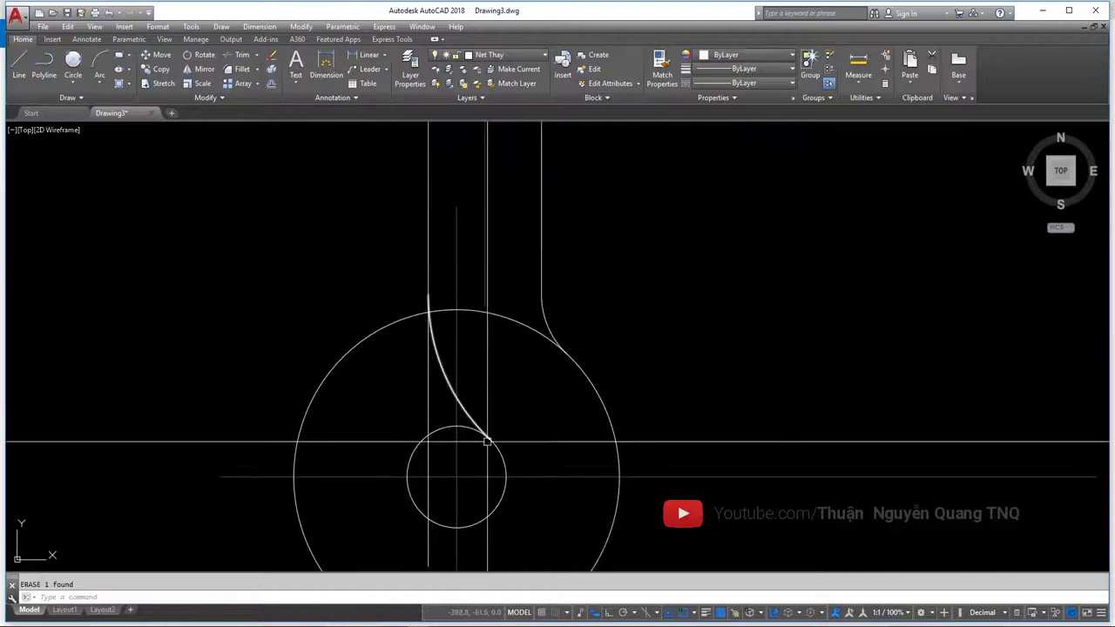
{"action": "key", "text": "alt+Tab"}
{"action": "key", "text": "alt+Tab"}
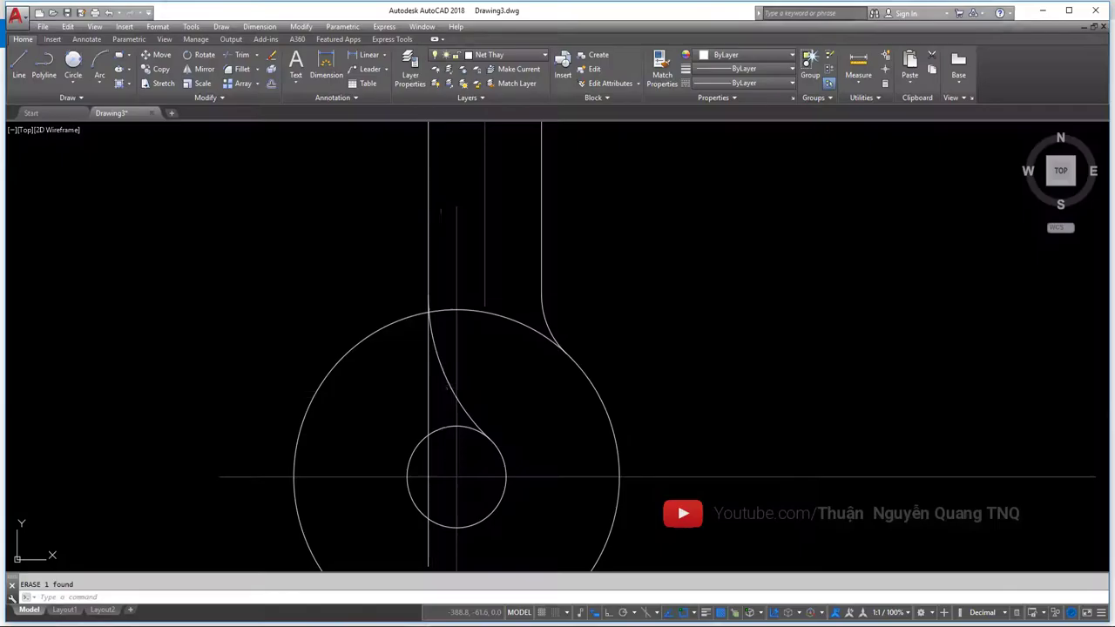
{"action": "left_click_drag", "start_coordinate": [436, 393], "coordinate": [404, 404]}
{"action": "scroll", "coordinate": [428, 363], "scroll_direction": "down", "scroll_amount": 4}
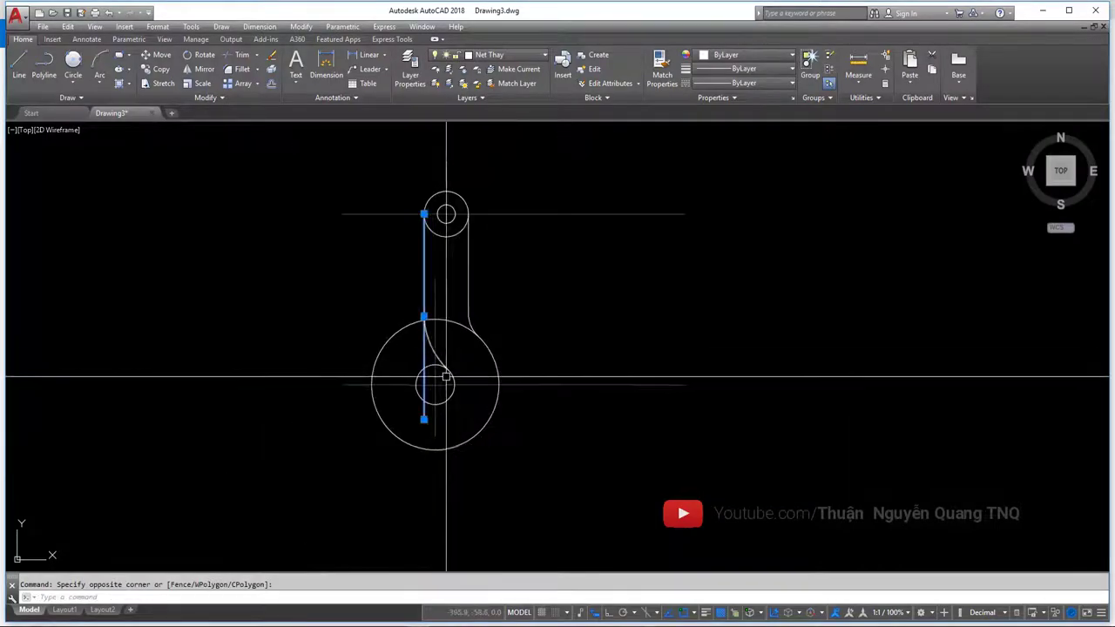
{"action": "scroll", "coordinate": [431, 374], "scroll_direction": "up", "scroll_amount": 4}
{"action": "key", "text": "Escape"}
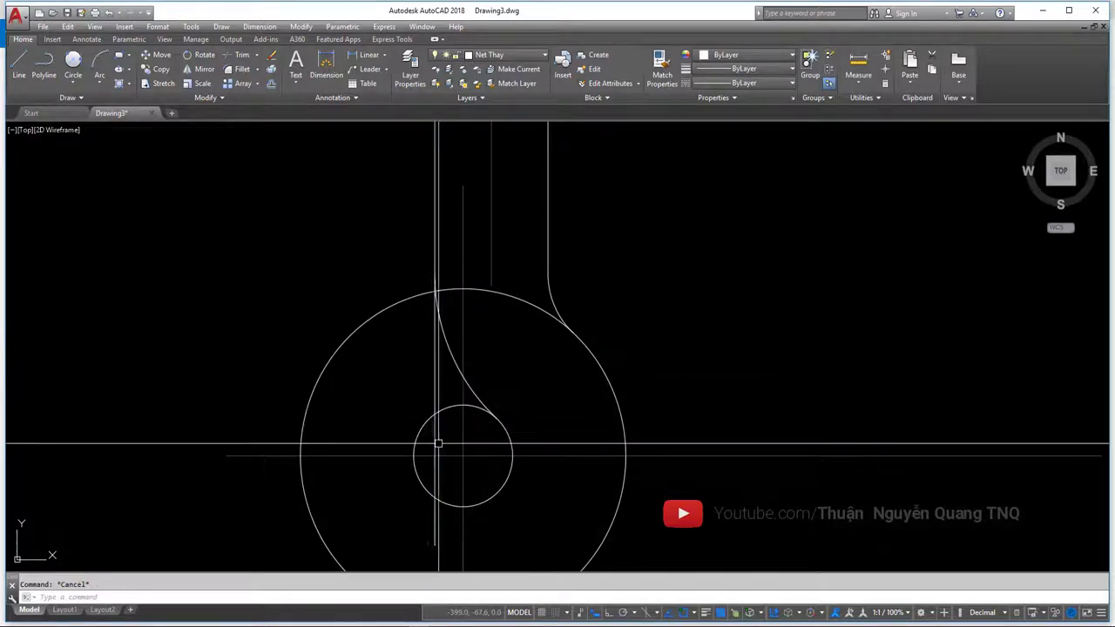
{"action": "key", "text": "Escape"}
- Trim the extra vertical line back to the R54 arc and hub circle, then compare with the reference
{"action": "type", "text": "tr"}
{"action": "key", "text": "Return"}
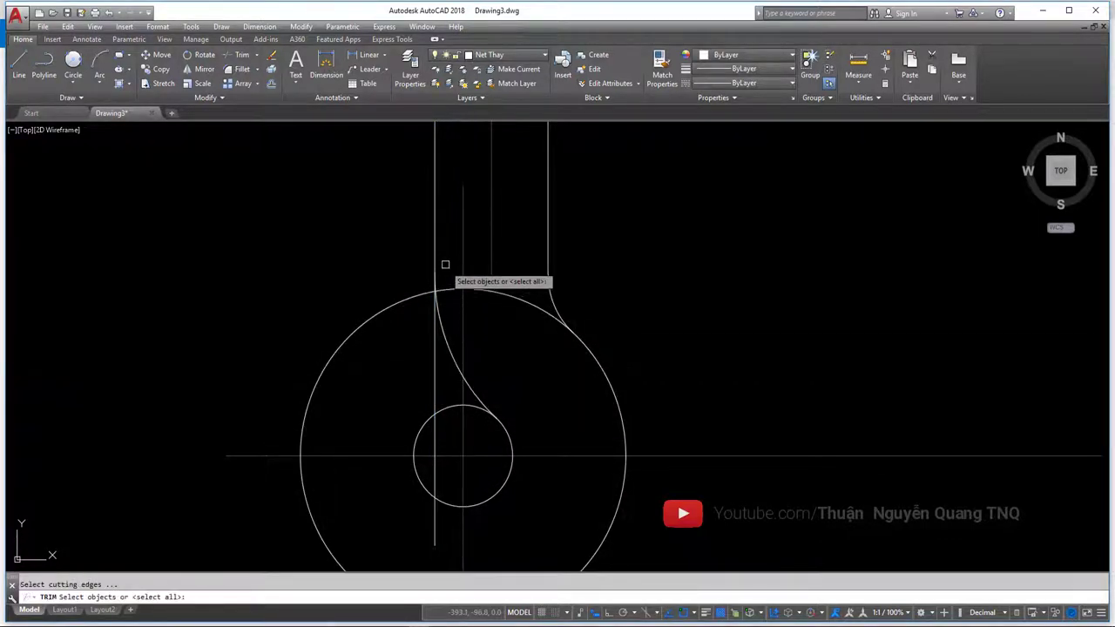
{"action": "left_click_drag", "start_coordinate": [432, 261], "coordinate": [440, 321]}
{"action": "key", "text": "Return"}
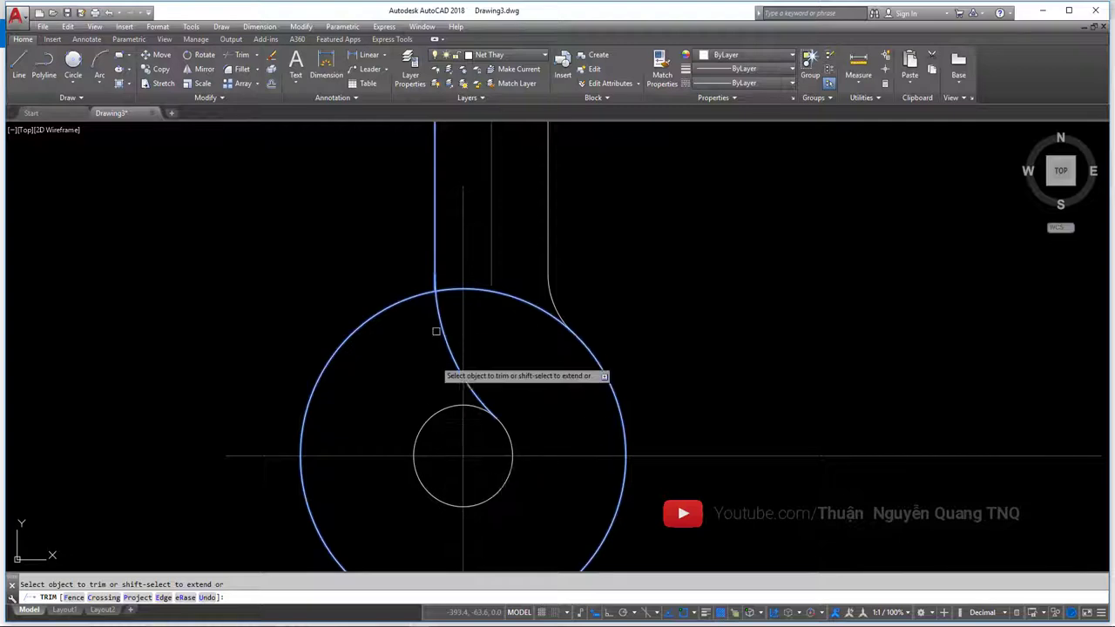
{"action": "scroll", "coordinate": [435, 327], "scroll_direction": "up", "scroll_amount": 3}
{"action": "scroll", "coordinate": [439, 343], "scroll_direction": "up", "scroll_amount": 3}
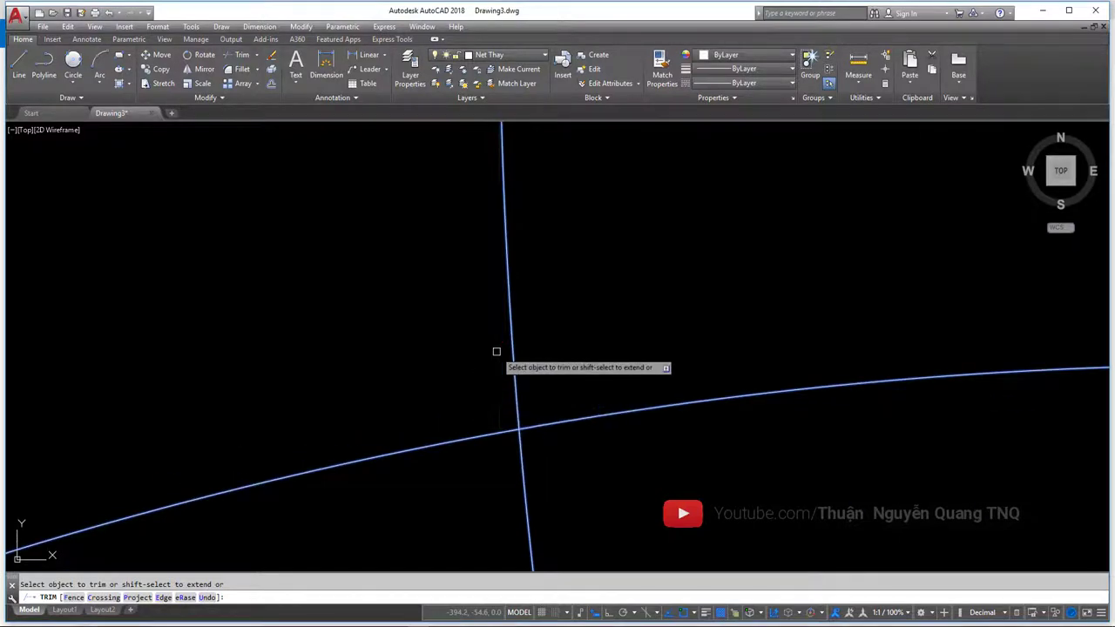
{"action": "scroll", "coordinate": [497, 351], "scroll_direction": "down", "scroll_amount": 3}
{"action": "scroll", "coordinate": [453, 331], "scroll_direction": "down", "scroll_amount": 3}
{"action": "scroll", "coordinate": [472, 281], "scroll_direction": "down", "scroll_amount": 3}
{"action": "key", "text": "Return"}
{"action": "scroll", "coordinate": [472, 289], "scroll_direction": "up", "scroll_amount": 2}
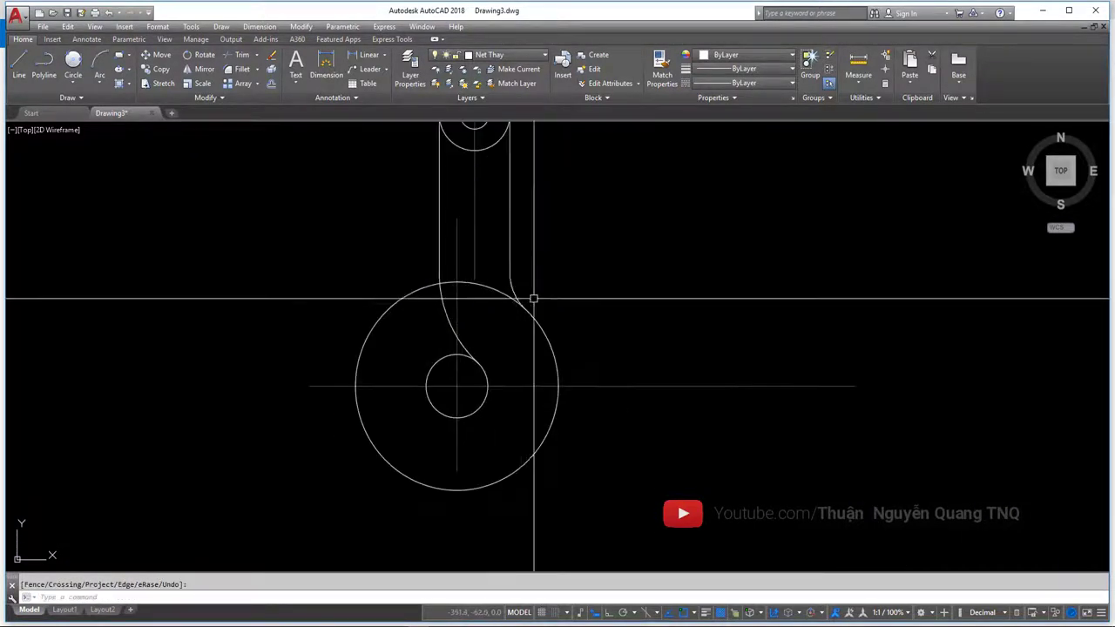
{"action": "middle_click_drag", "start_coordinate": [523, 304], "coordinate": [519, 339]}
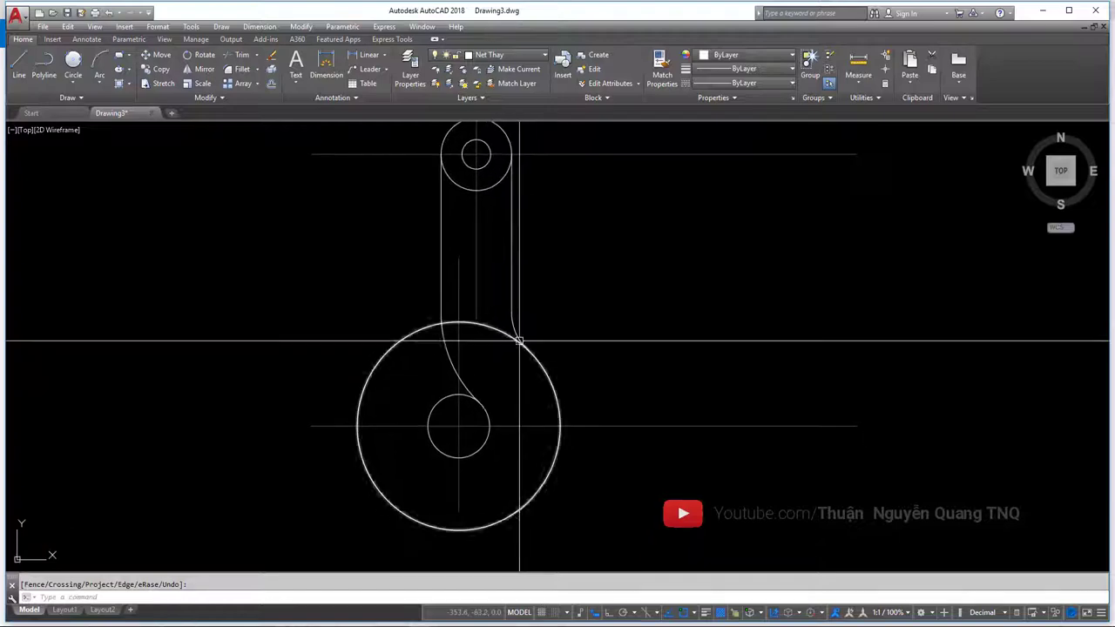
{"action": "scroll", "coordinate": [520, 340], "scroll_direction": "down", "scroll_amount": 3}
{"action": "key", "text": "alt+Tab"}
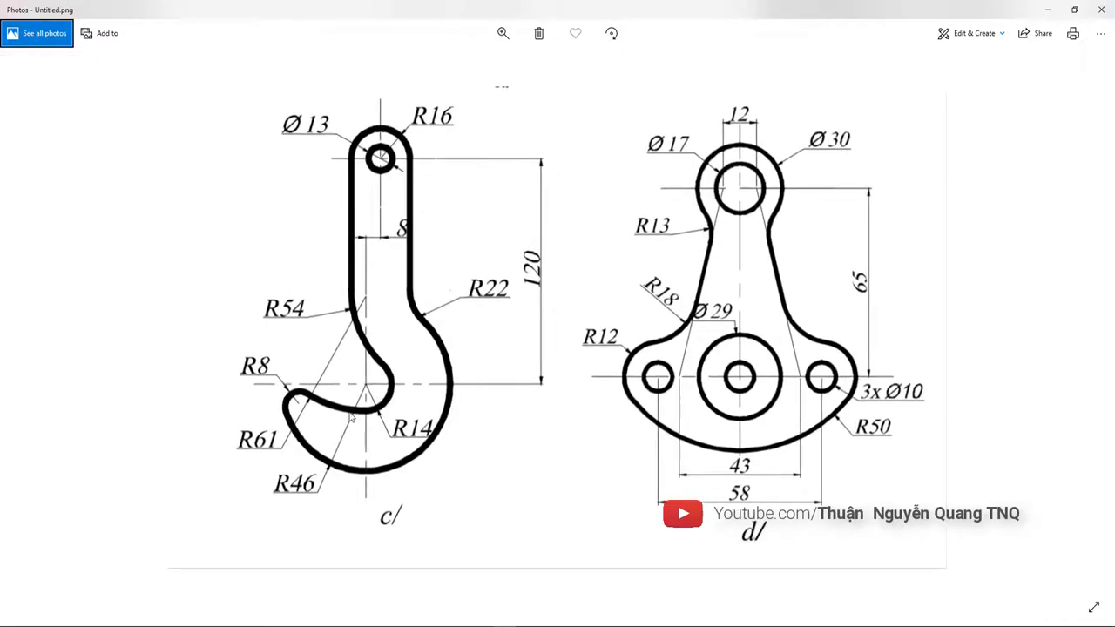
{"action": "key", "text": "alt+Tab"}
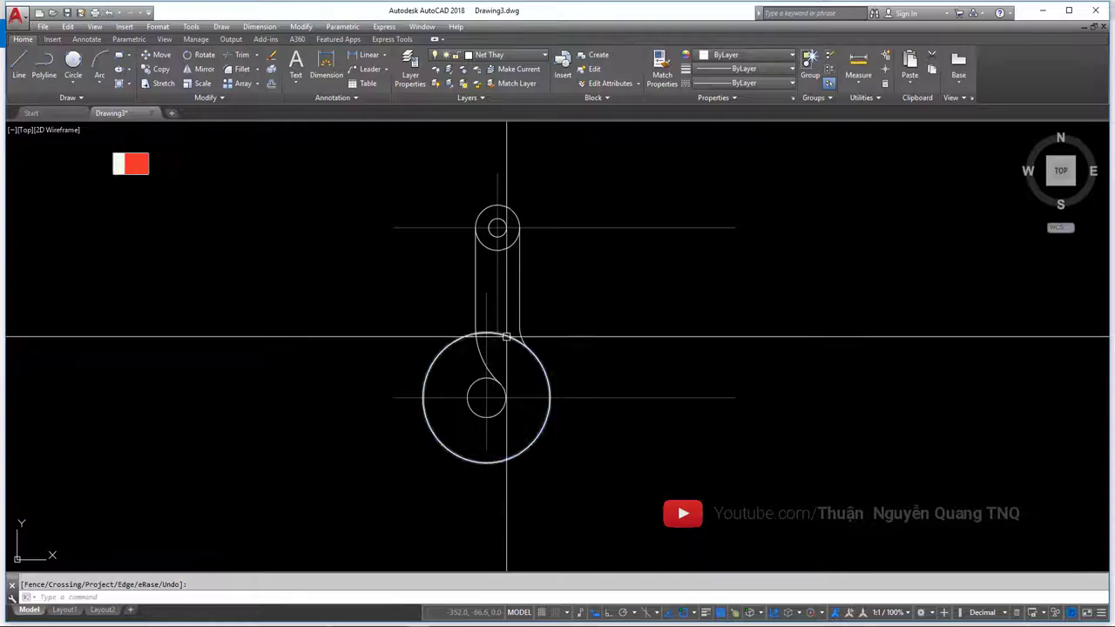
{"action": "scroll", "coordinate": [506, 336], "scroll_direction": "up", "scroll_amount": 2}
{"action": "key", "text": "Escape"}
{"action": "left_click", "coordinate": [506, 336]}
{"action": "key", "text": "Escape"}
{"action": "left_click", "coordinate": [514, 331]}
{"action": "key", "text": "Escape"}
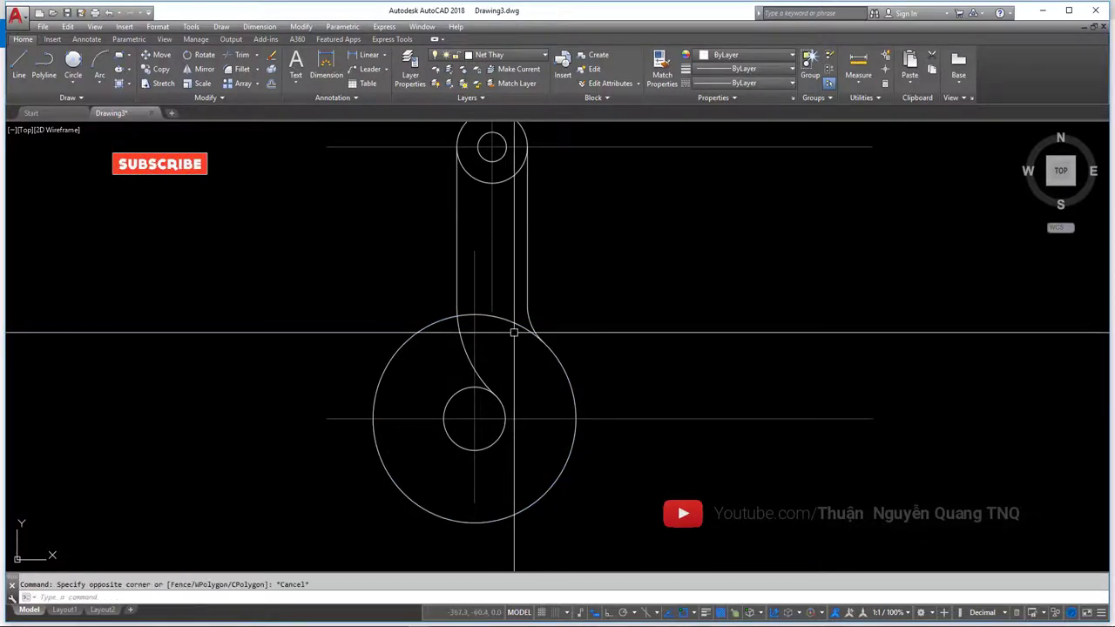
{"action": "key", "text": "alt+Tab"}
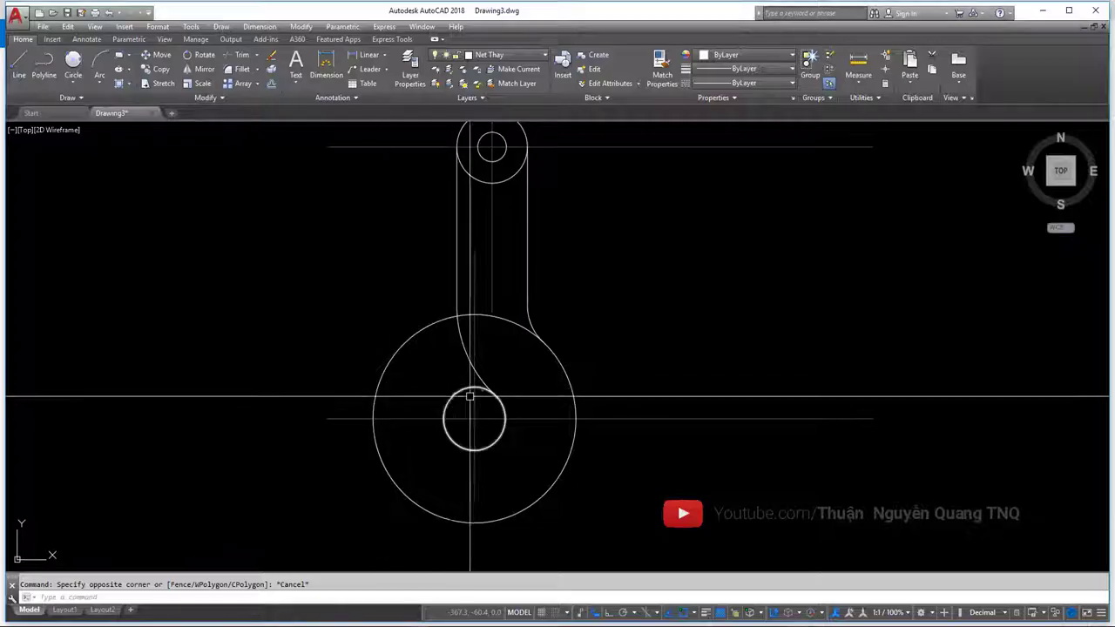
- Draw a radius 61 circle centred to the right of the shank
{"action": "key", "text": "Return"}
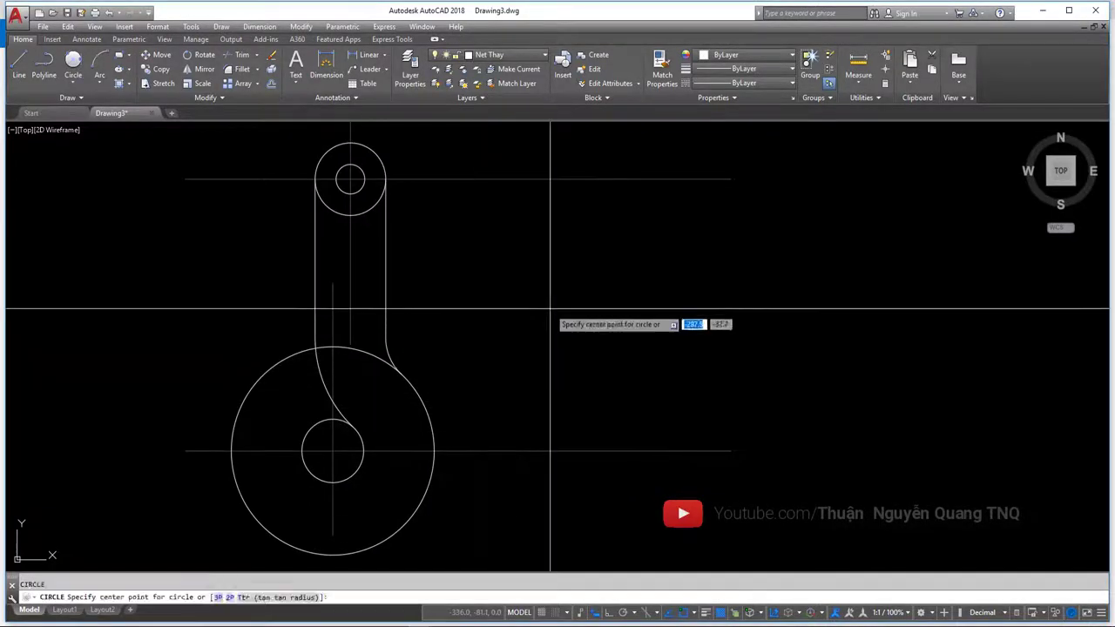
{"action": "left_click", "coordinate": [550, 309]}
{"action": "key", "text": "Return"}
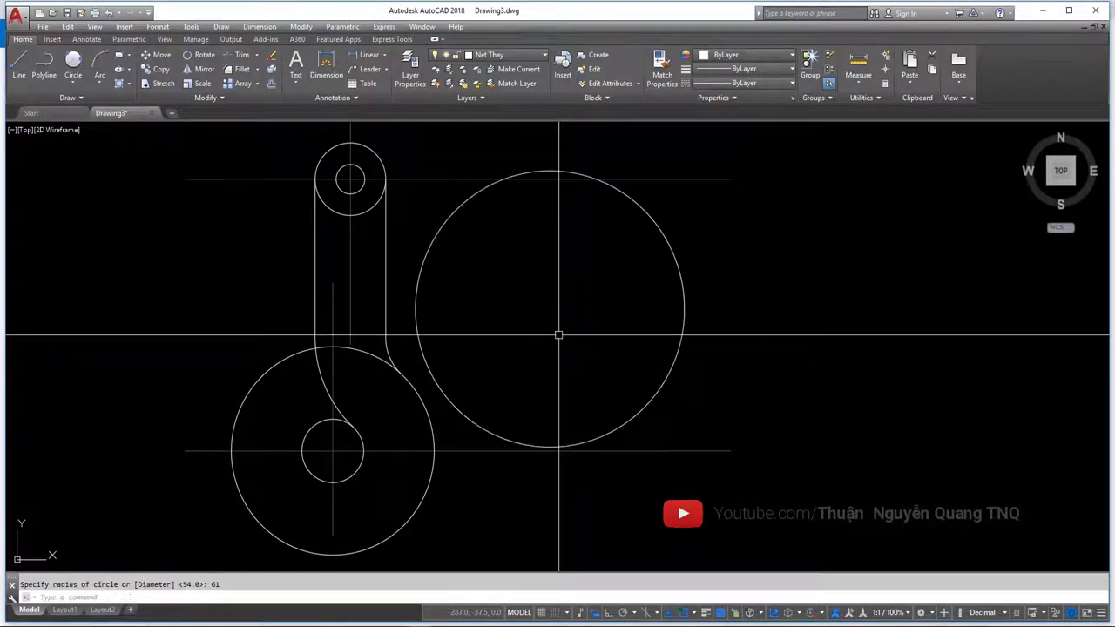
{"action": "key", "text": "alt+Tab"}
{"action": "key", "text": "alt+Tab"}
- Move the R61 circle so its bottom point sits on the small circle's bottom quadrant
{"action": "left_click", "coordinate": [592, 311]}
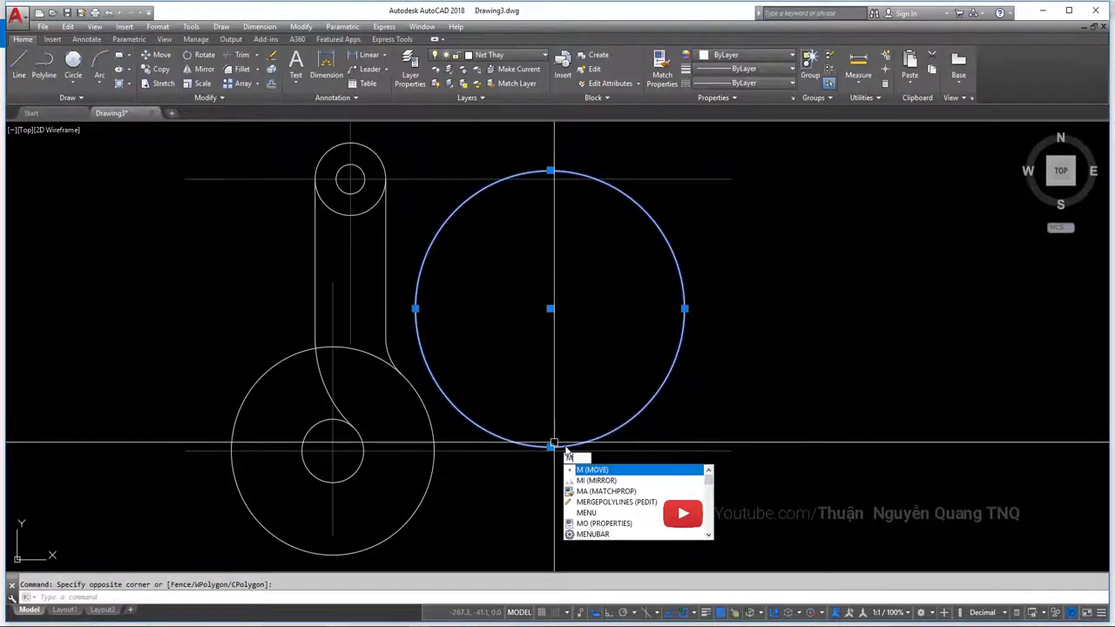
{"action": "key", "text": "Return"}
{"action": "scroll", "coordinate": [554, 446], "scroll_direction": "up", "scroll_amount": 2}
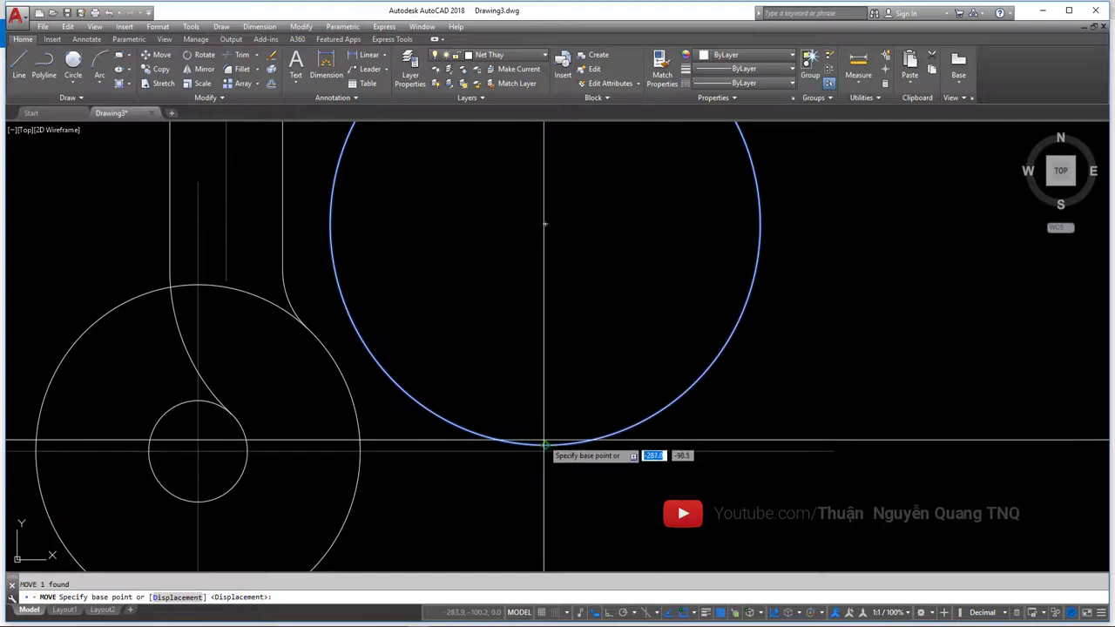
{"action": "left_click", "coordinate": [554, 444]}
{"action": "middle_click_drag", "start_coordinate": [223, 448], "coordinate": [346, 395]}
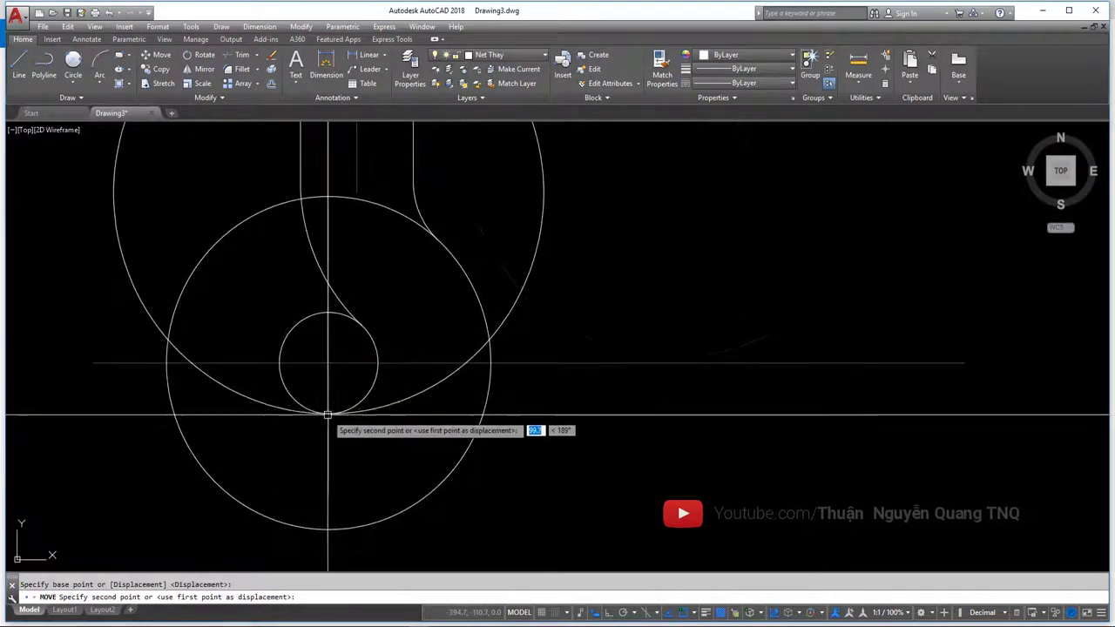
{"action": "left_click", "coordinate": [331, 411]}
{"action": "scroll", "coordinate": [396, 440], "scroll_direction": "down", "scroll_amount": 3}
{"action": "scroll", "coordinate": [387, 436], "scroll_direction": "up", "scroll_amount": 2}
- Select the big R61 circle again after panning the view down and right
{"action": "left_click", "coordinate": [502, 246]}
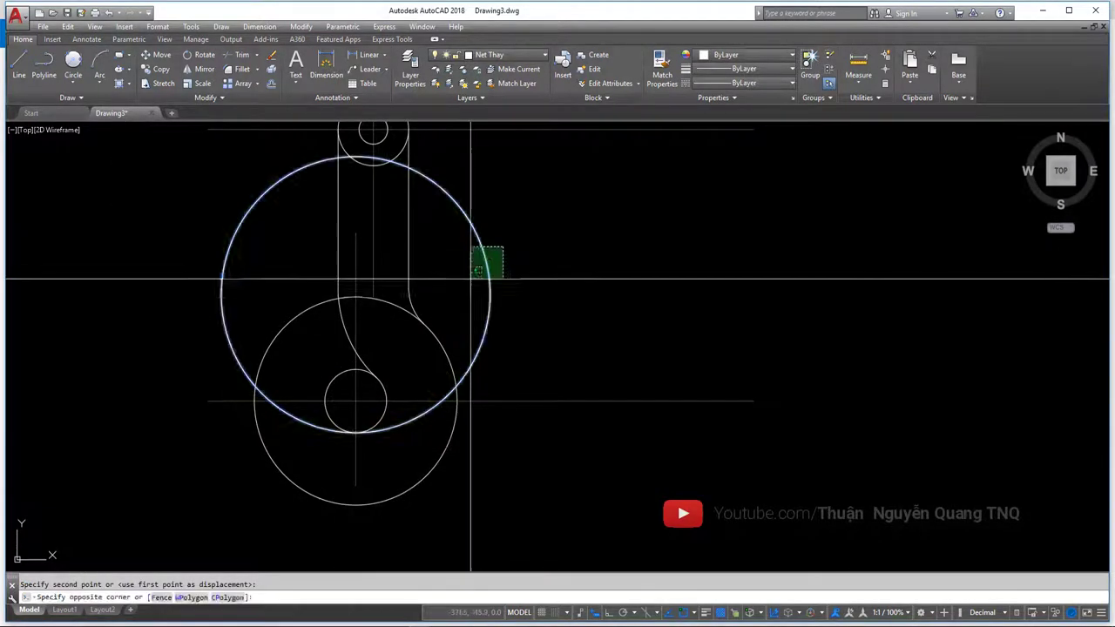
{"action": "left_click", "coordinate": [473, 274]}
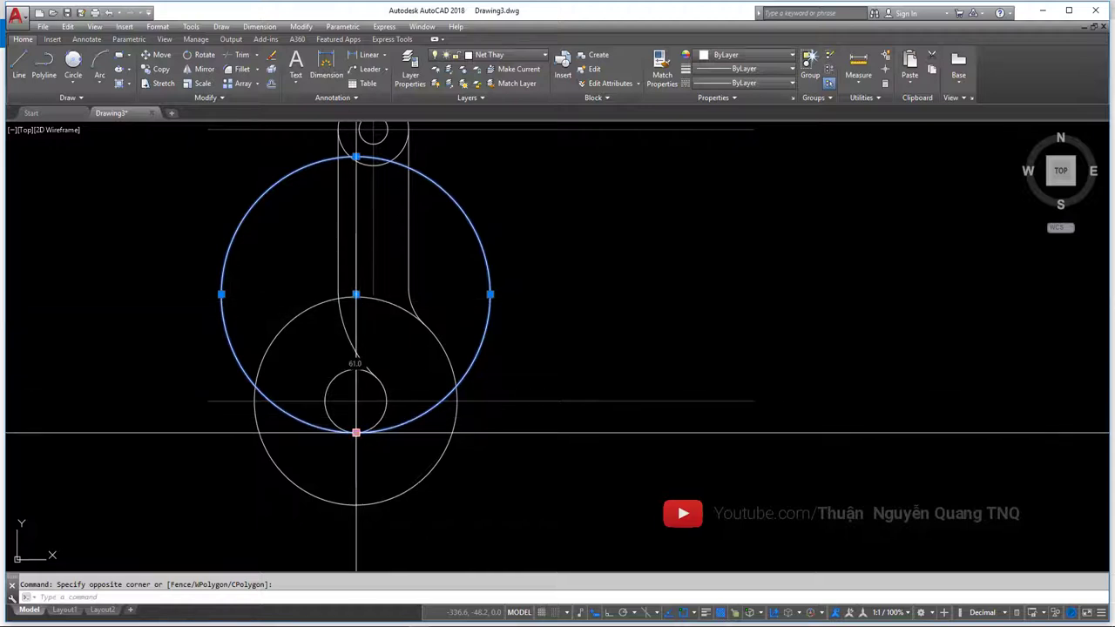
{"action": "scroll", "coordinate": [355, 433], "scroll_direction": "up", "scroll_amount": 2}
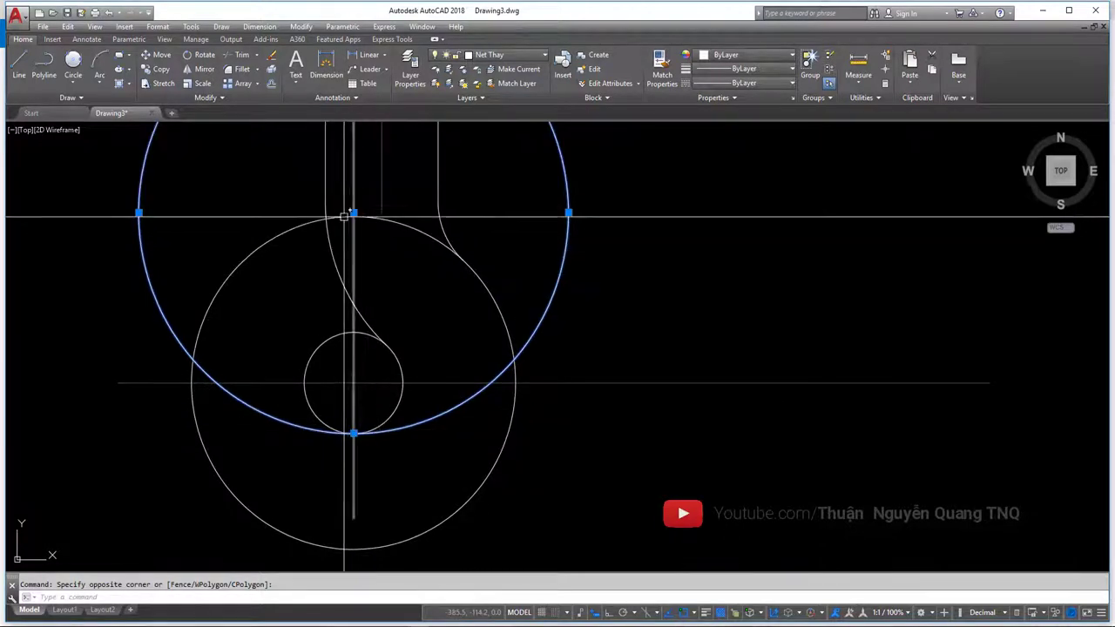
{"action": "scroll", "coordinate": [361, 211], "scroll_direction": "down", "scroll_amount": 1}
{"action": "scroll", "coordinate": [367, 215], "scroll_direction": "down", "scroll_amount": 1}
{"action": "middle_click_drag", "start_coordinate": [368, 215], "coordinate": [363, 269]}
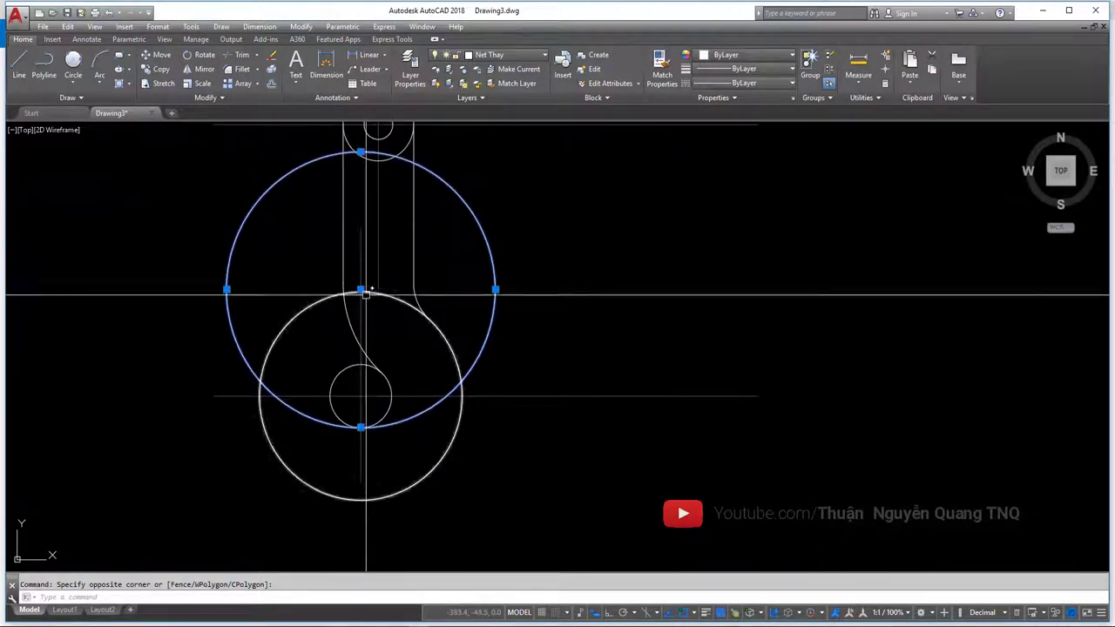
{"action": "key", "text": "Escape"}
{"action": "left_click", "coordinate": [324, 392]}
{"action": "left_click", "coordinate": [242, 291]}
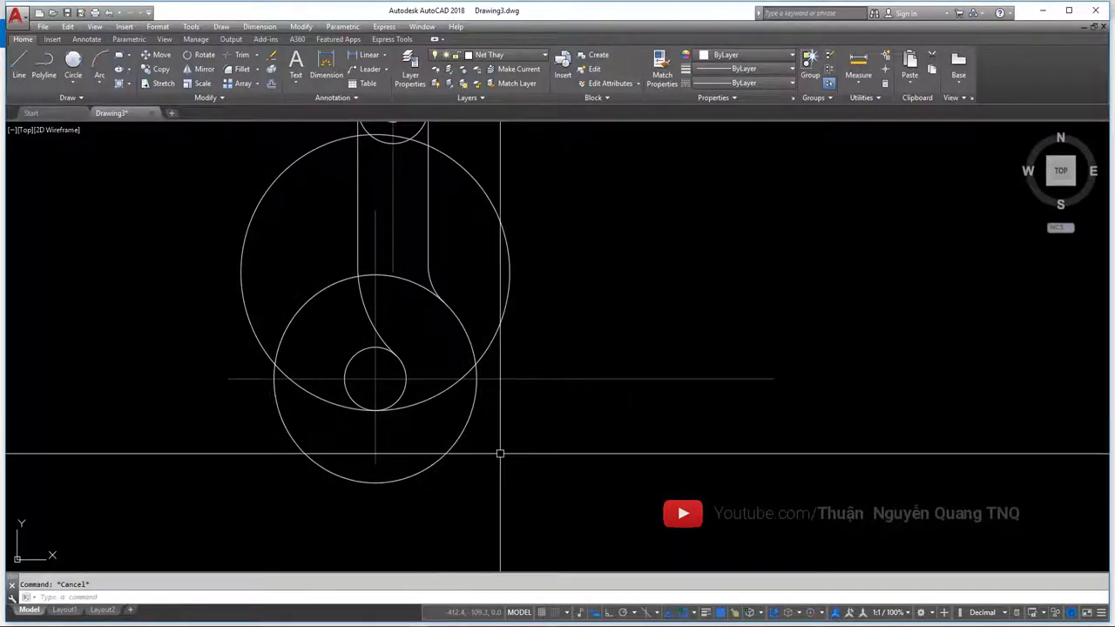
- Trim the R61 circle to an arc, using all geometry as cutting edges
{"action": "left_click", "coordinate": [531, 485]}
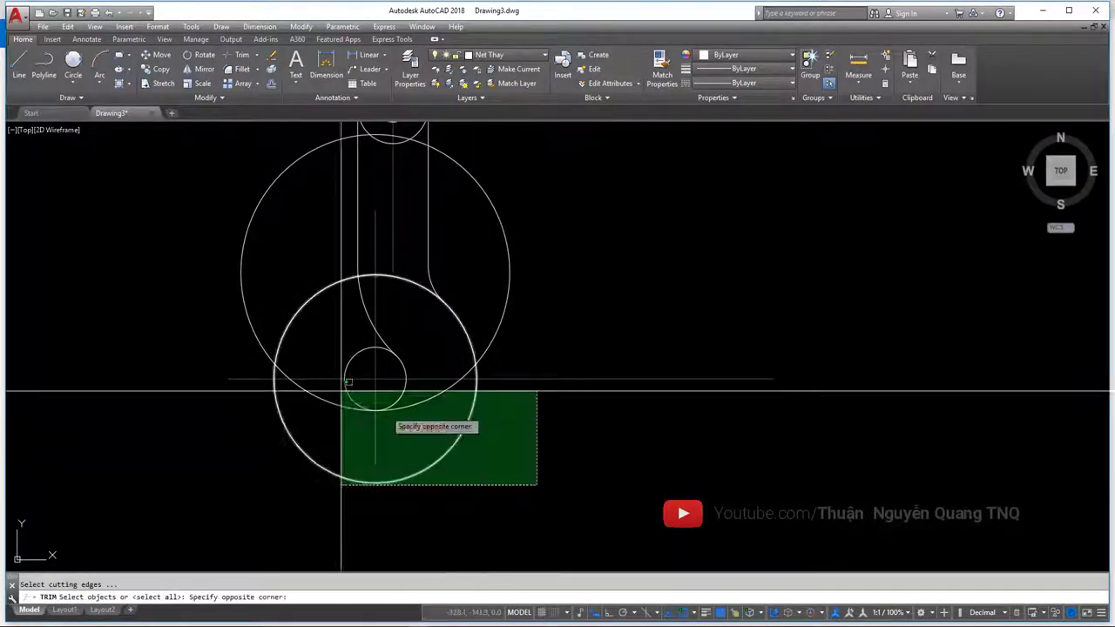
{"action": "left_click", "coordinate": [336, 374]}
{"action": "scroll", "coordinate": [336, 374], "scroll_direction": "up", "scroll_amount": 2}
{"action": "key", "text": "Return"}
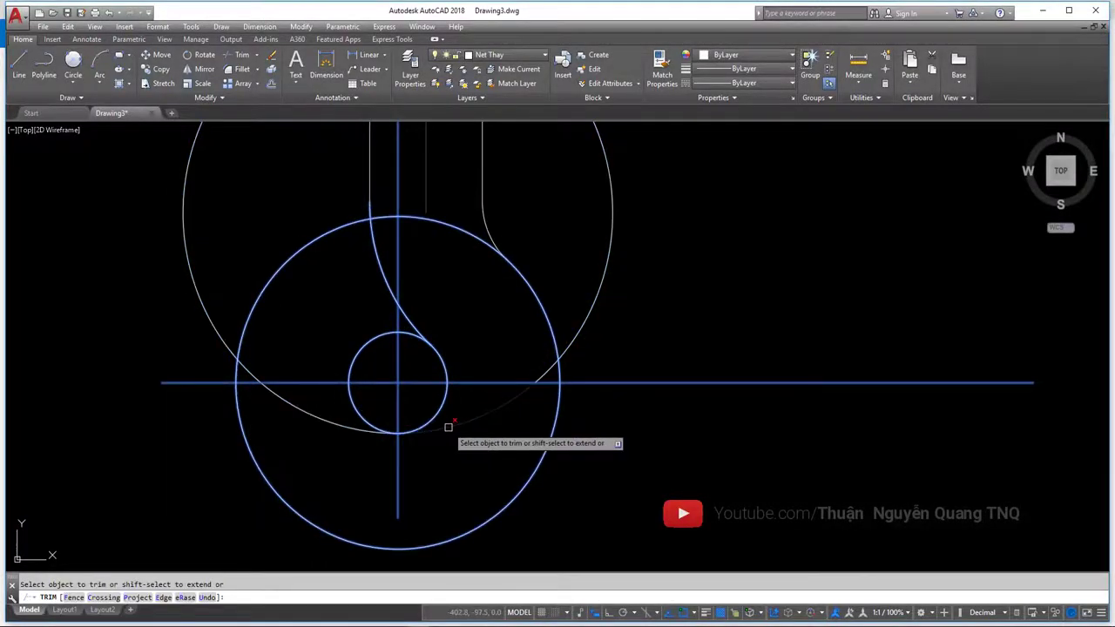
{"action": "scroll", "coordinate": [437, 386], "scroll_direction": "down", "scroll_amount": 2}
{"action": "scroll", "coordinate": [357, 396], "scroll_direction": "up", "scroll_amount": 2}
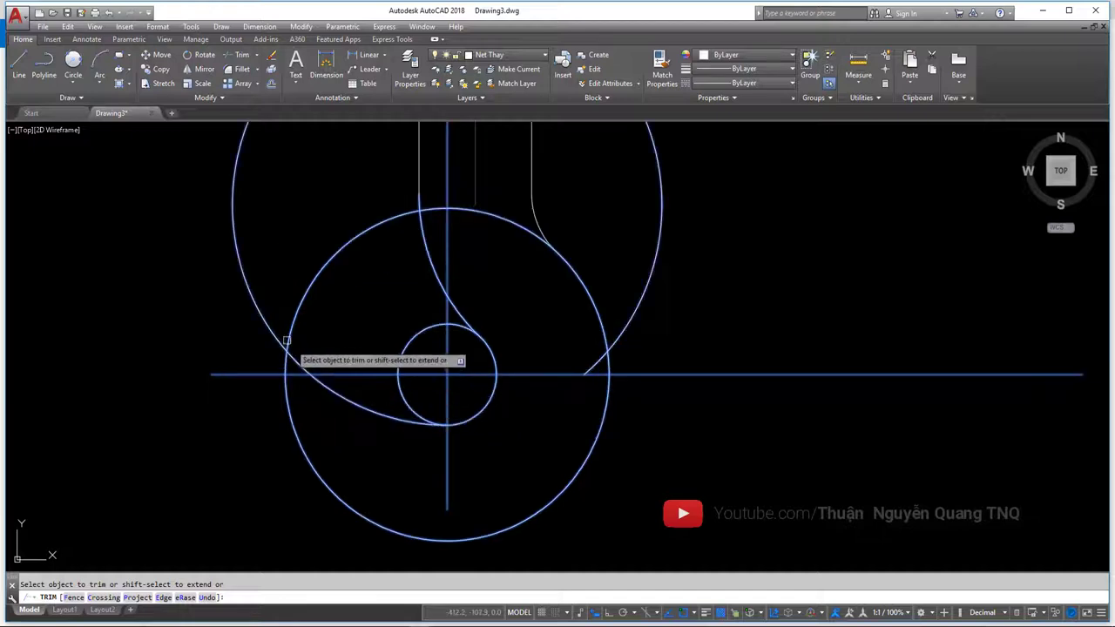
{"action": "scroll", "coordinate": [305, 357], "scroll_direction": "down", "scroll_amount": 2}
{"action": "middle_click_drag", "start_coordinate": [308, 312], "coordinate": [302, 360]}
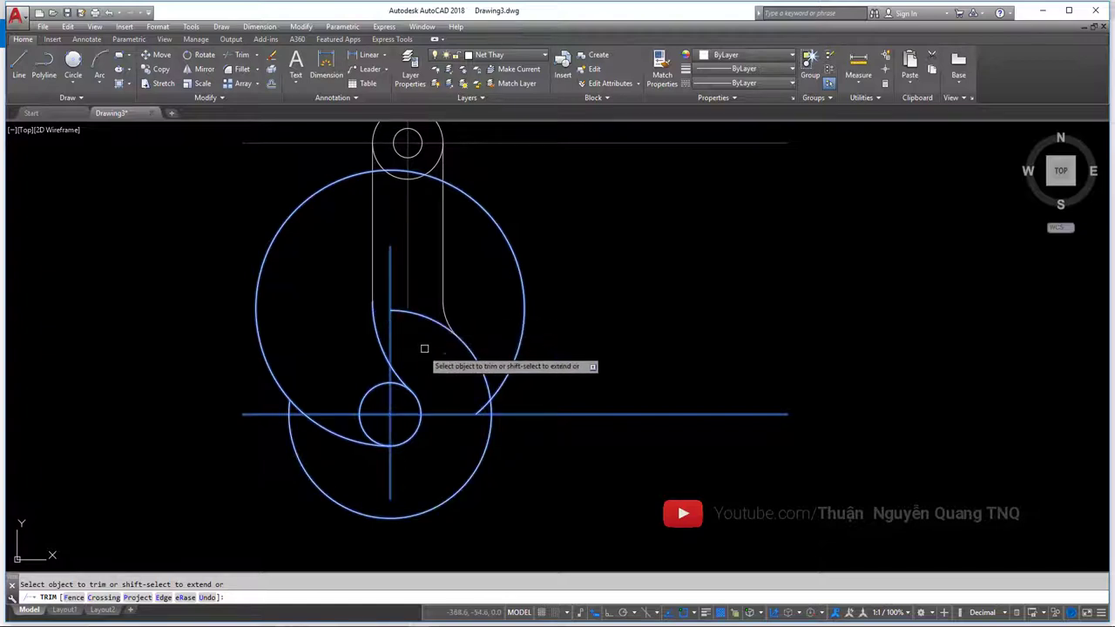
{"action": "key", "text": "Escape"}
- Trim again against the slot line, arc and lower circle, then compare with the reference
{"action": "key", "text": "space"}
{"action": "left_click", "coordinate": [480, 298]}
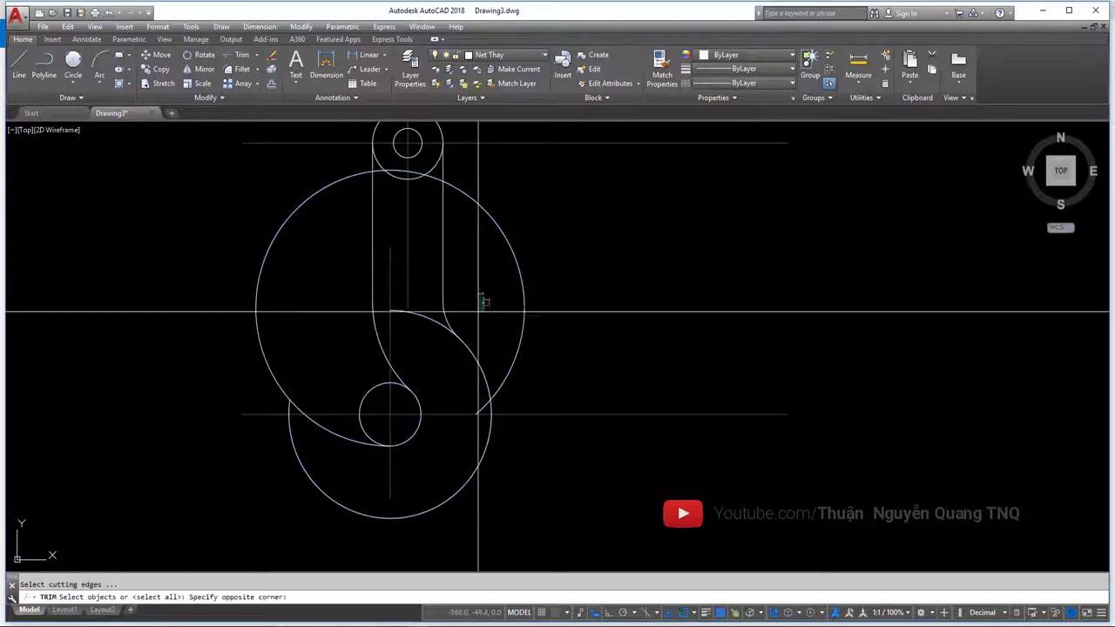
{"action": "left_click", "coordinate": [431, 341]}
{"action": "key", "text": "Escape"}
{"action": "scroll", "coordinate": [497, 430], "scroll_direction": "down", "scroll_amount": 4}
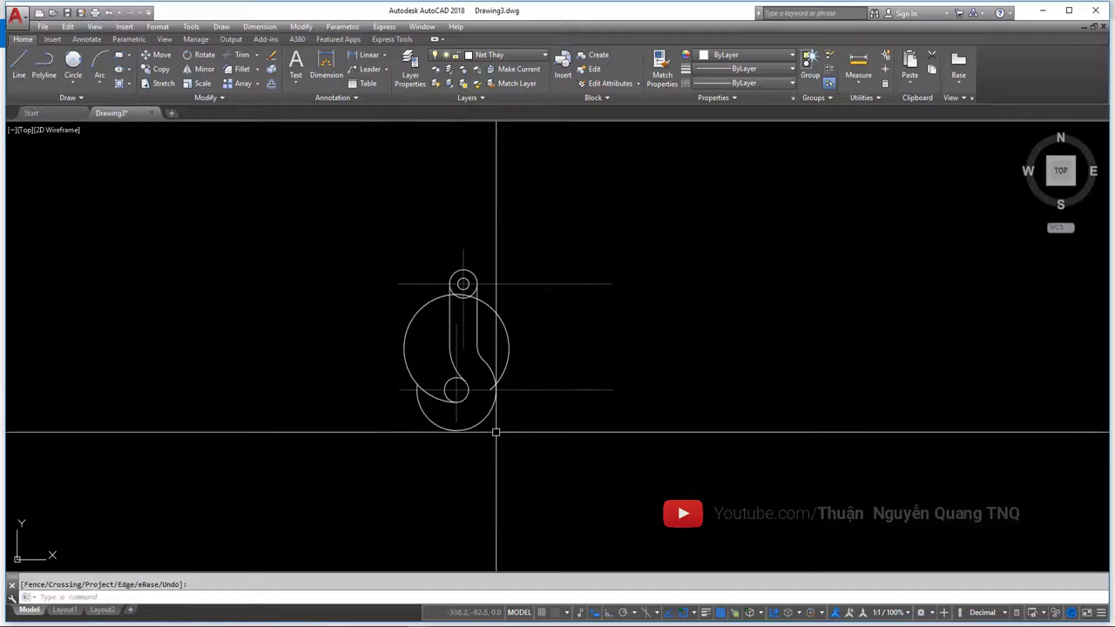
{"action": "scroll", "coordinate": [330, 373], "scroll_direction": "up", "scroll_amount": 4}
{"action": "scroll", "coordinate": [330, 374], "scroll_direction": "up", "scroll_amount": 2}
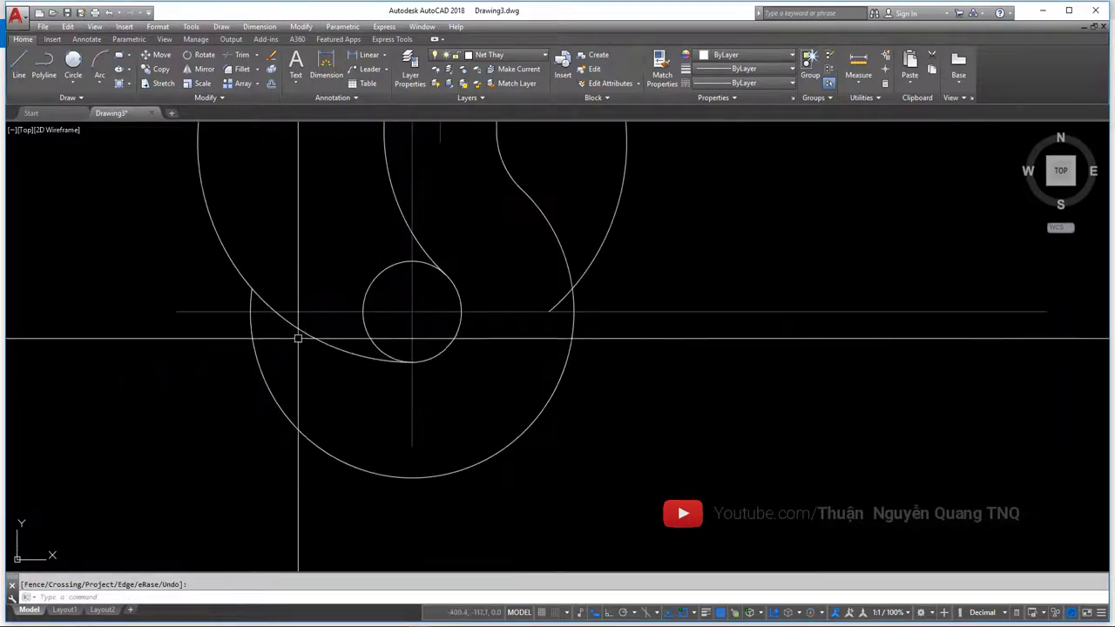
{"action": "key", "text": "alt+Tab"}
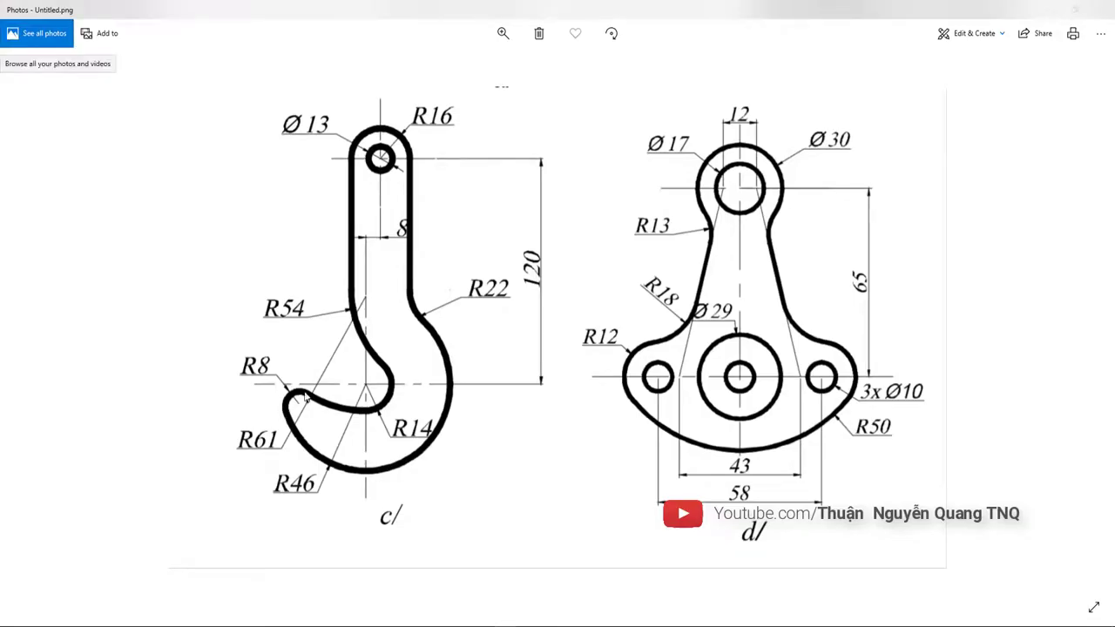
{"action": "key", "text": "alt+Tab"}
{"action": "left_click", "coordinate": [72, 83]}
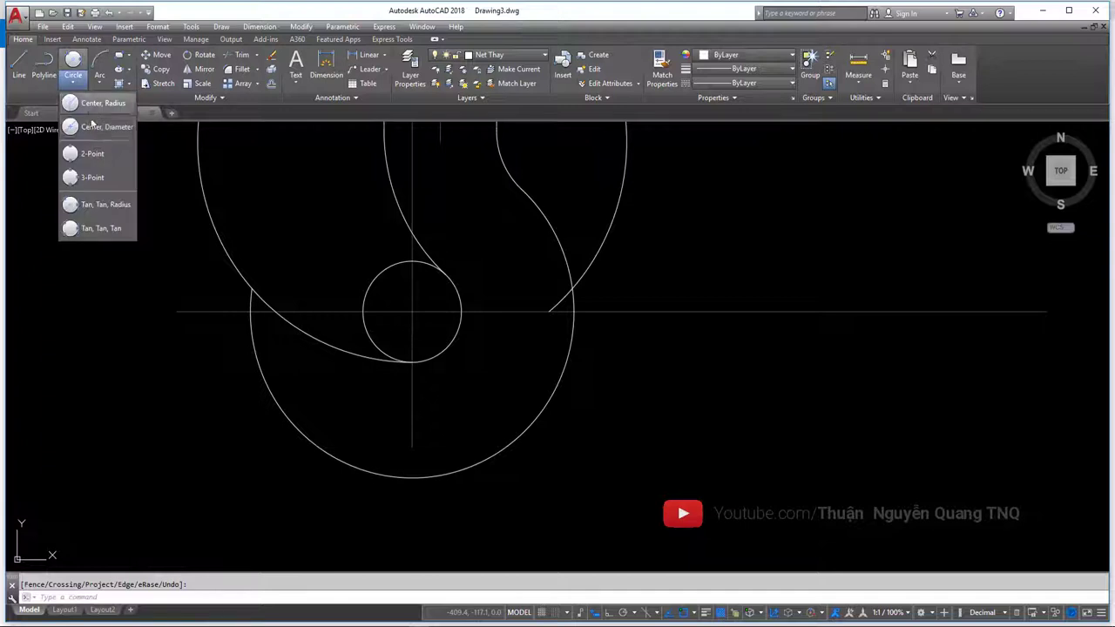
- Draw a radius 8 circle tangent to the R61 arc and R46 circle at the hook tip
{"action": "left_click", "coordinate": [91, 206]}
{"action": "scroll", "coordinate": [336, 326], "scroll_direction": "down", "scroll_amount": 3}
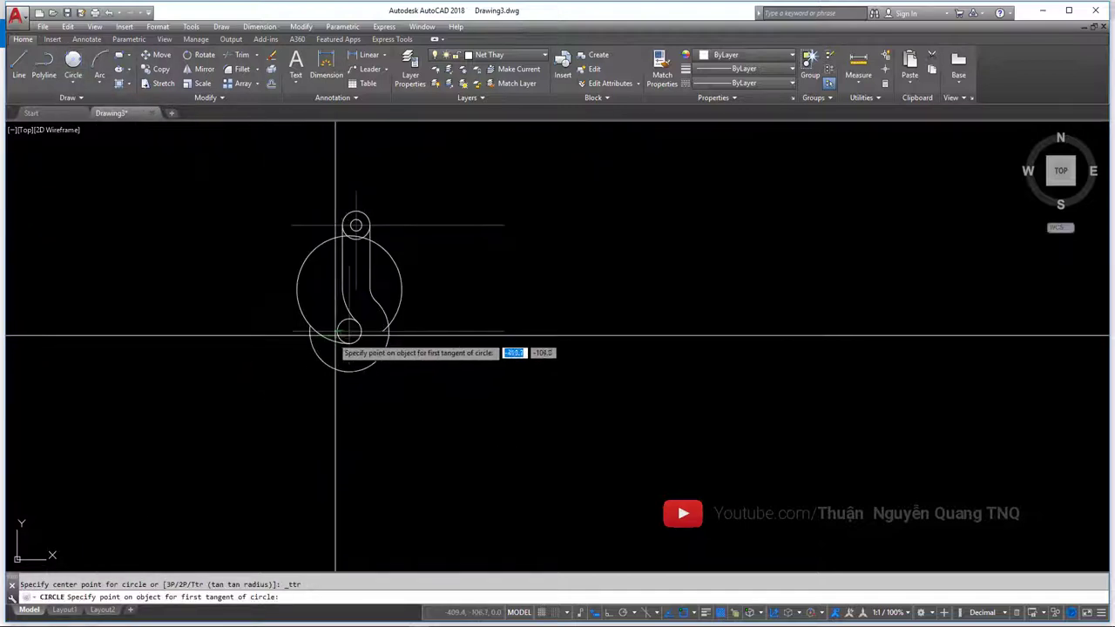
{"action": "scroll", "coordinate": [364, 225], "scroll_direction": "up", "scroll_amount": 2}
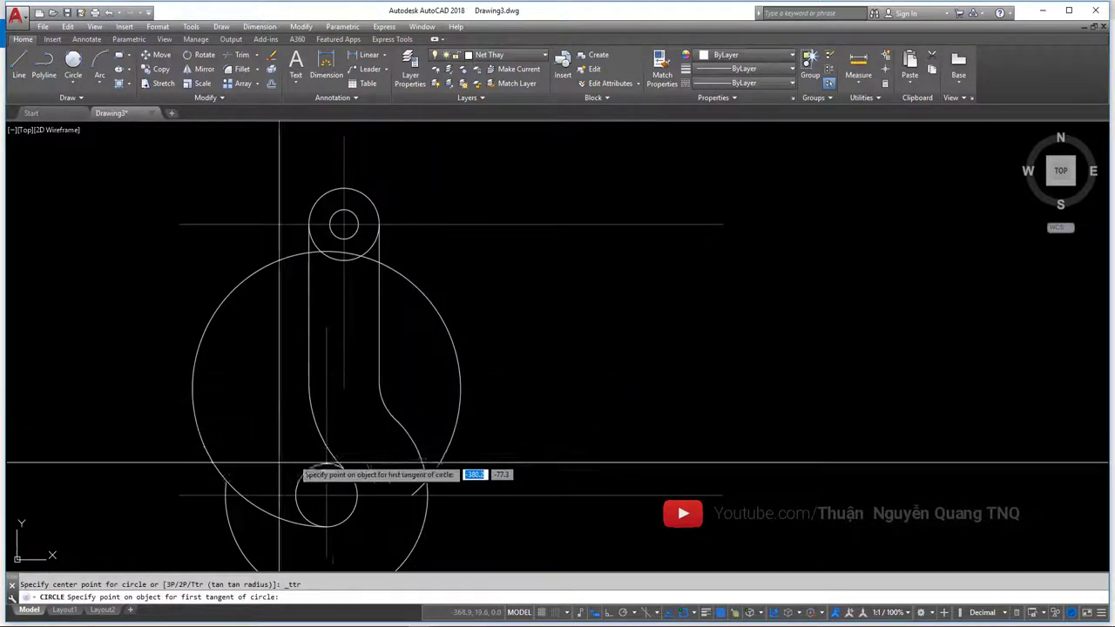
{"action": "middle_click_drag", "start_coordinate": [274, 470], "coordinate": [317, 353]}
{"action": "scroll", "coordinate": [299, 375], "scroll_direction": "up", "scroll_amount": 2}
{"action": "left_click", "coordinate": [303, 383]}
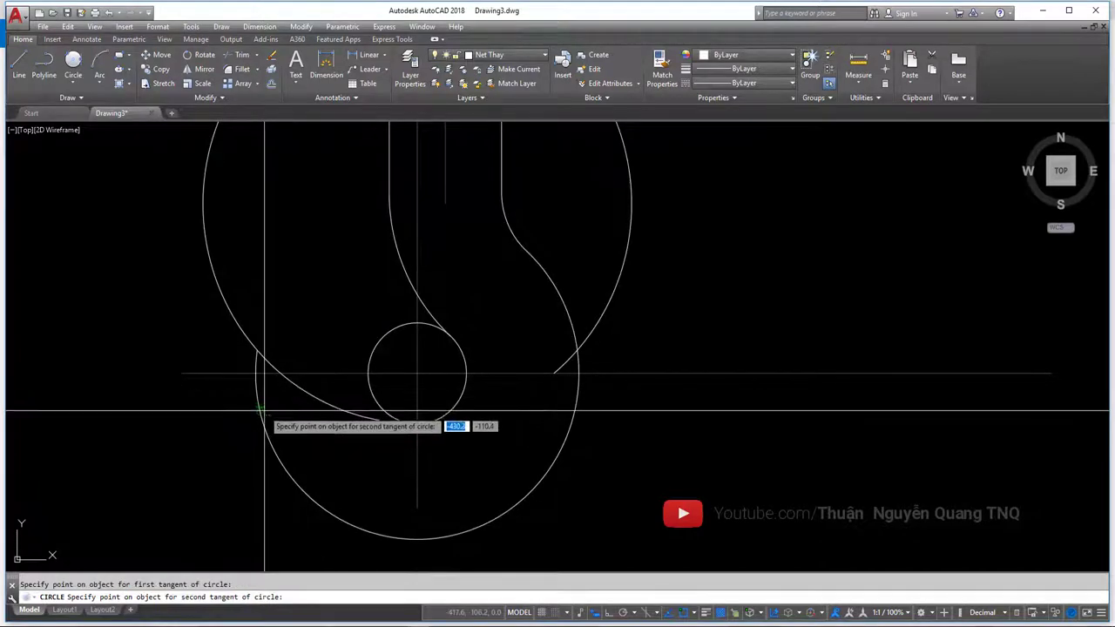
{"action": "left_click", "coordinate": [270, 414]}
{"action": "key", "text": "alt+Tab"}
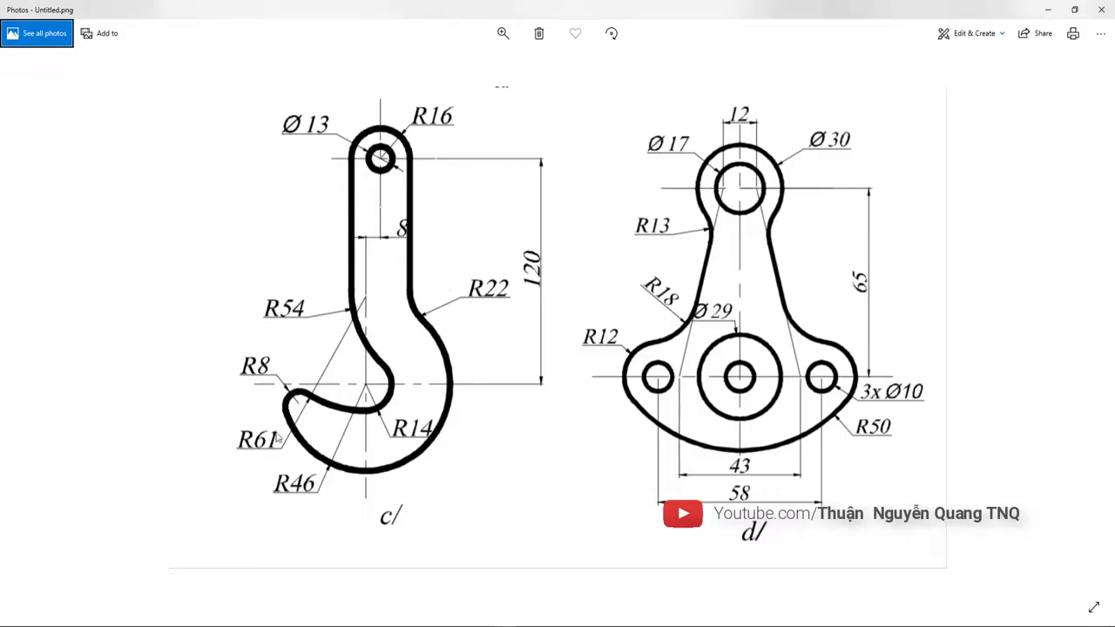
{"action": "key", "text": "alt+Tab"}
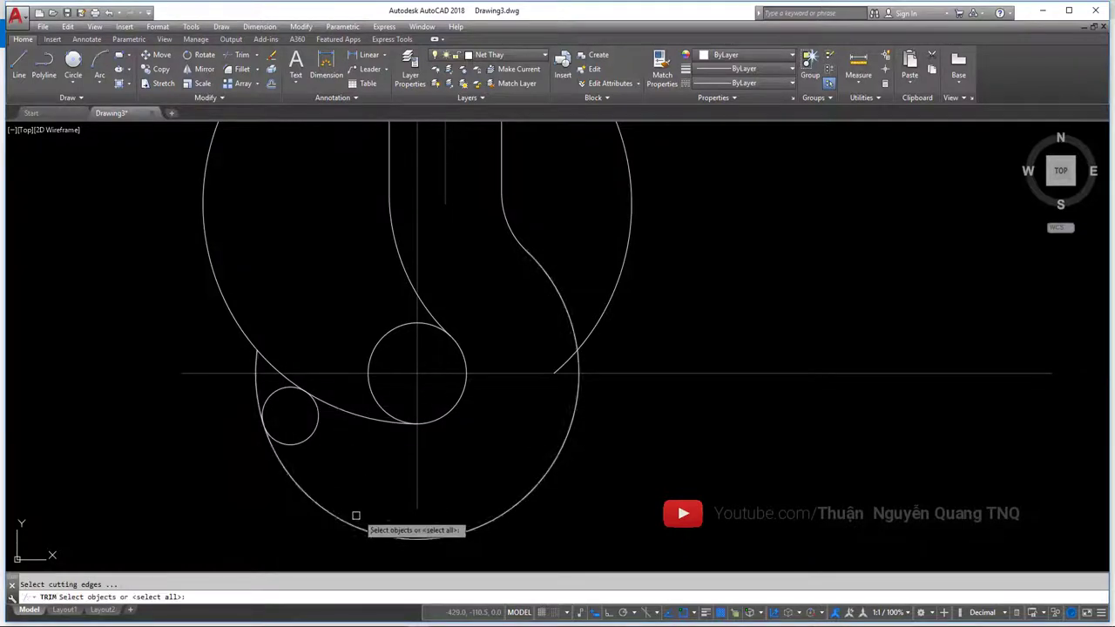
- Trim the R8 tip circle and adjoining curves against four cutting edges
{"action": "left_click", "coordinate": [351, 550]}
{"action": "left_click", "coordinate": [269, 405]}
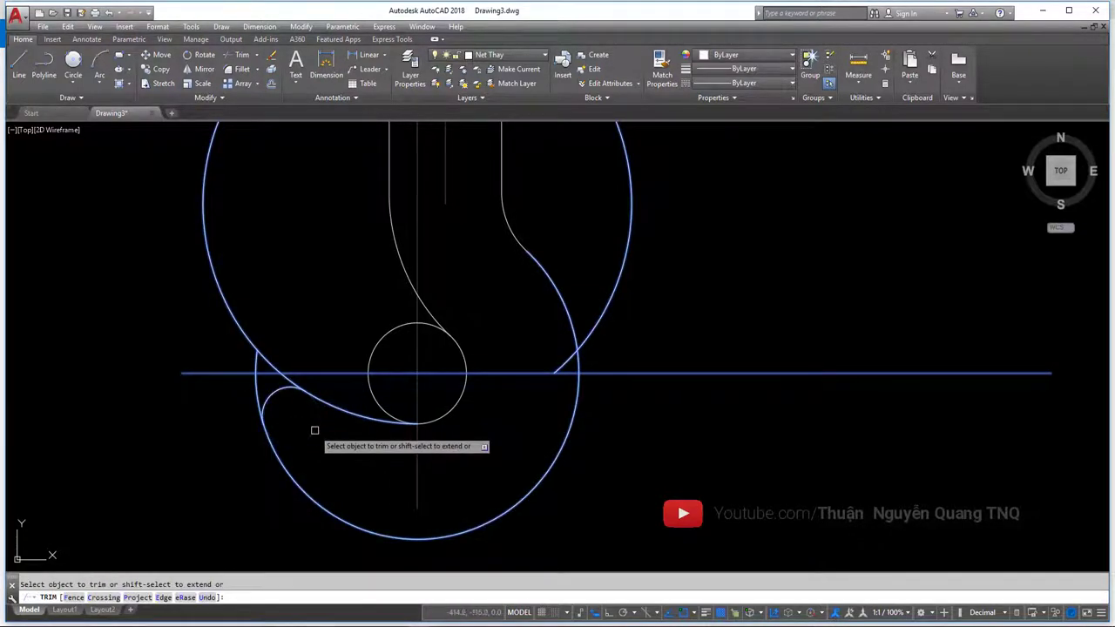
{"action": "scroll", "coordinate": [286, 382], "scroll_direction": "up", "scroll_amount": 4}
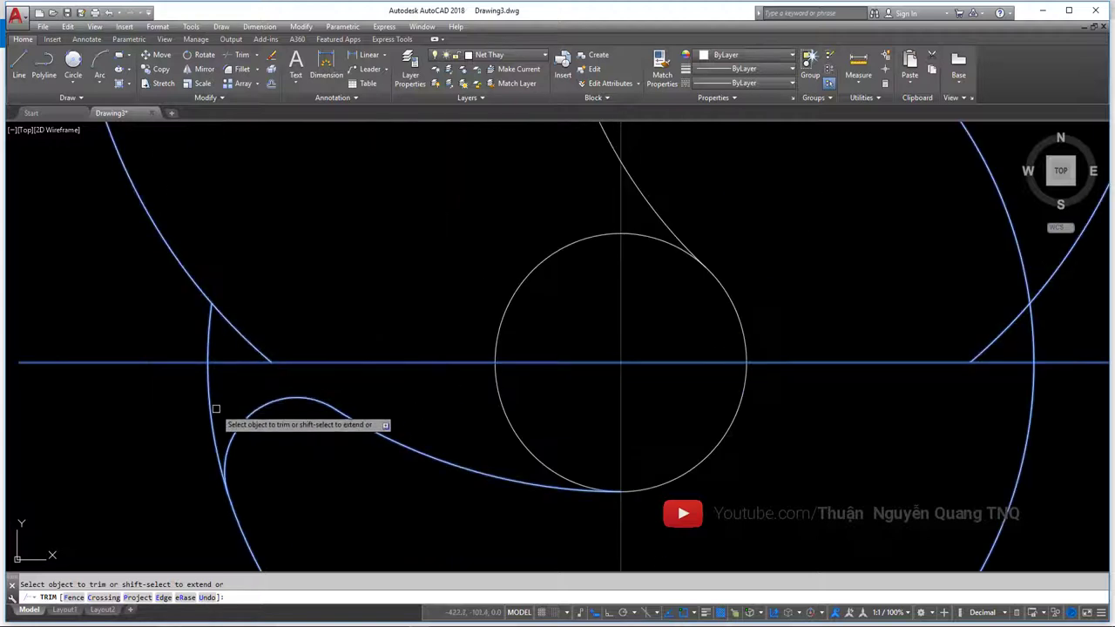
{"action": "scroll", "coordinate": [267, 411], "scroll_direction": "down", "scroll_amount": 6}
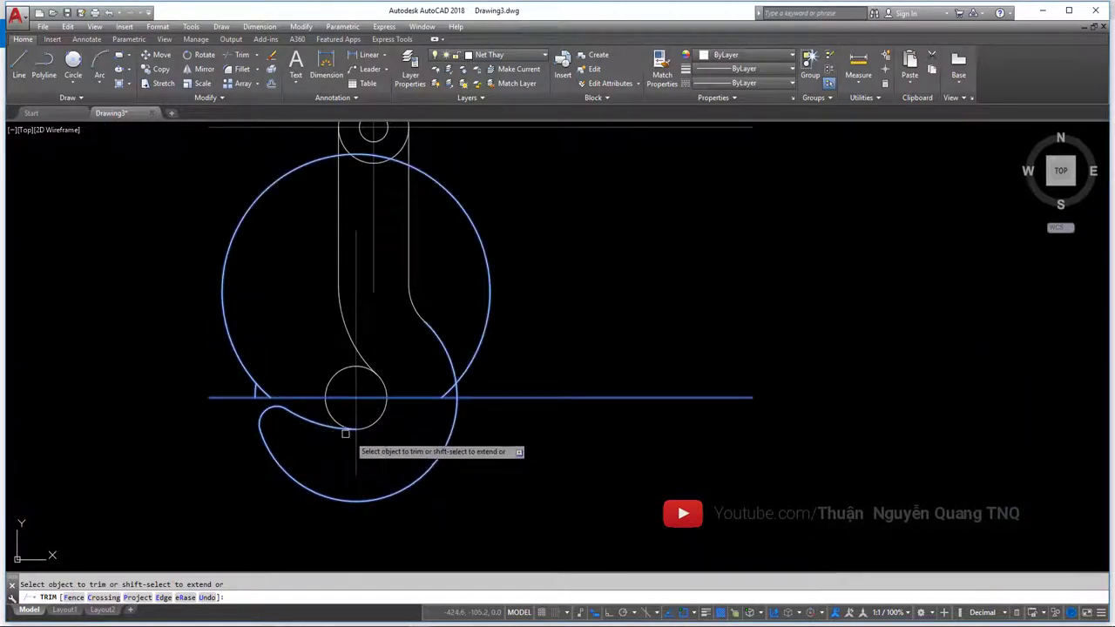
{"action": "key", "text": "Escape"}
- Delete the large construction circle and compare the hook with the reference
{"action": "left_click", "coordinate": [497, 199]}
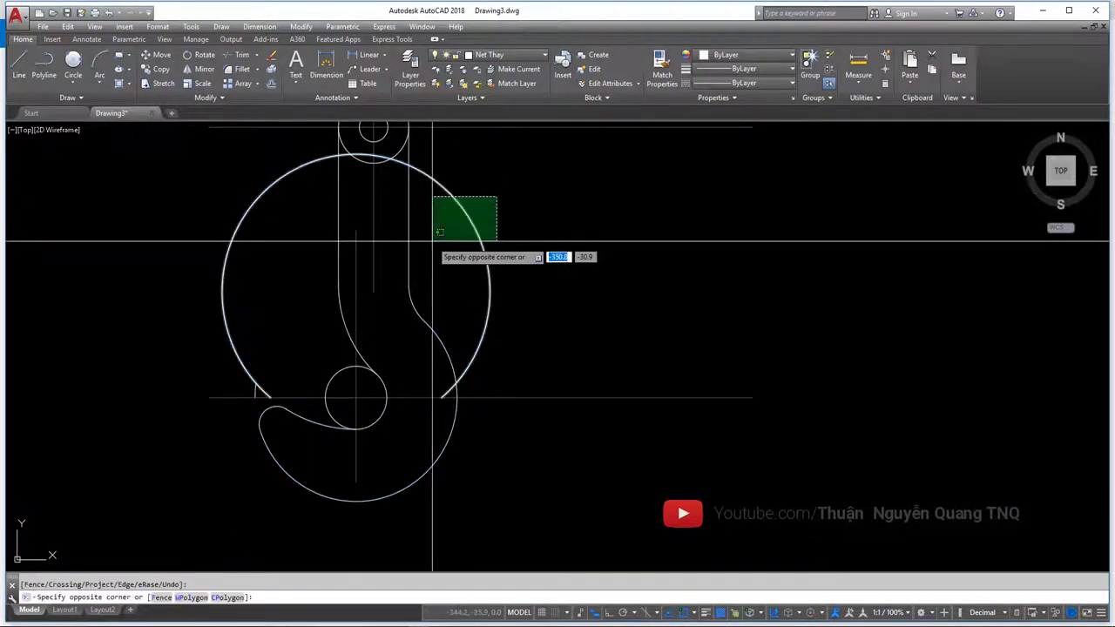
{"action": "left_click", "coordinate": [433, 241]}
{"action": "key", "text": "Delete"}
{"action": "scroll", "coordinate": [262, 393], "scroll_direction": "up", "scroll_amount": 3}
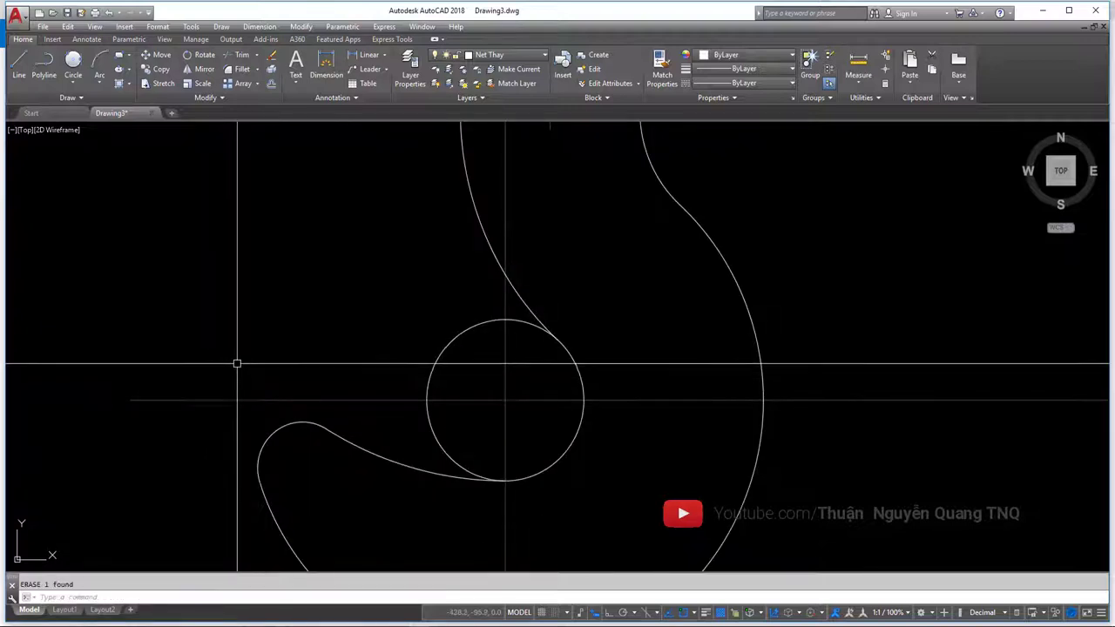
{"action": "scroll", "coordinate": [236, 363], "scroll_direction": "down", "scroll_amount": 3}
{"action": "mouse_move", "coordinate": [453, 356]}
{"action": "middle_mouse_down"}
{"action": "mouse_move", "coordinate": [477, 336]}
{"action": "mouse_move", "coordinate": [474, 349]}
{"action": "middle_mouse_up"}
{"action": "scroll", "coordinate": [474, 348], "scroll_direction": "down", "scroll_amount": 2}
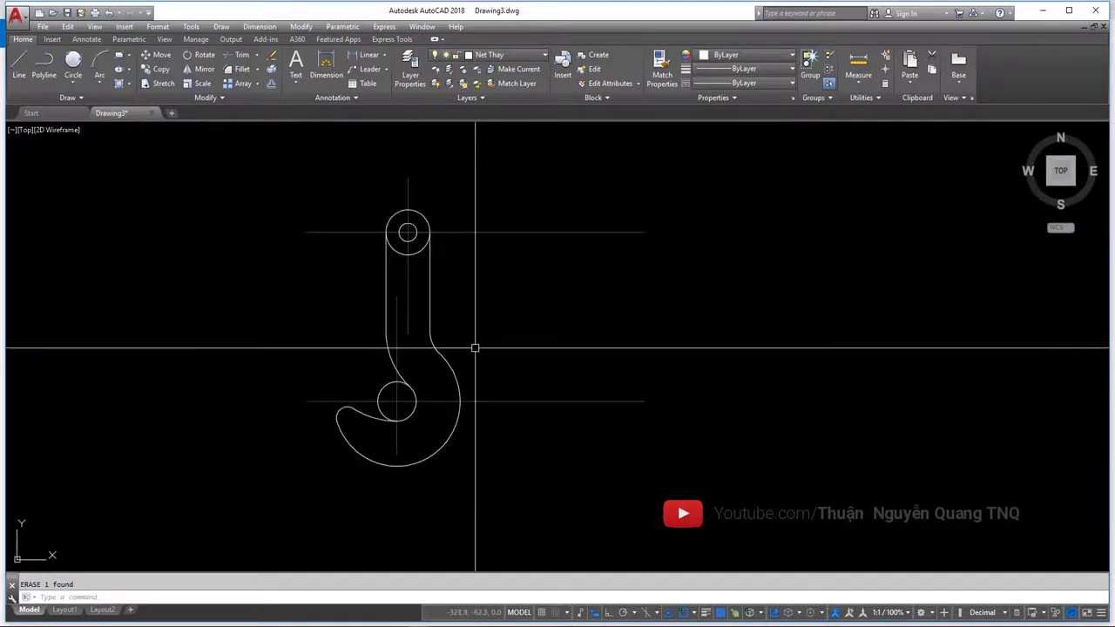
{"action": "key", "text": "alt+Tab"}
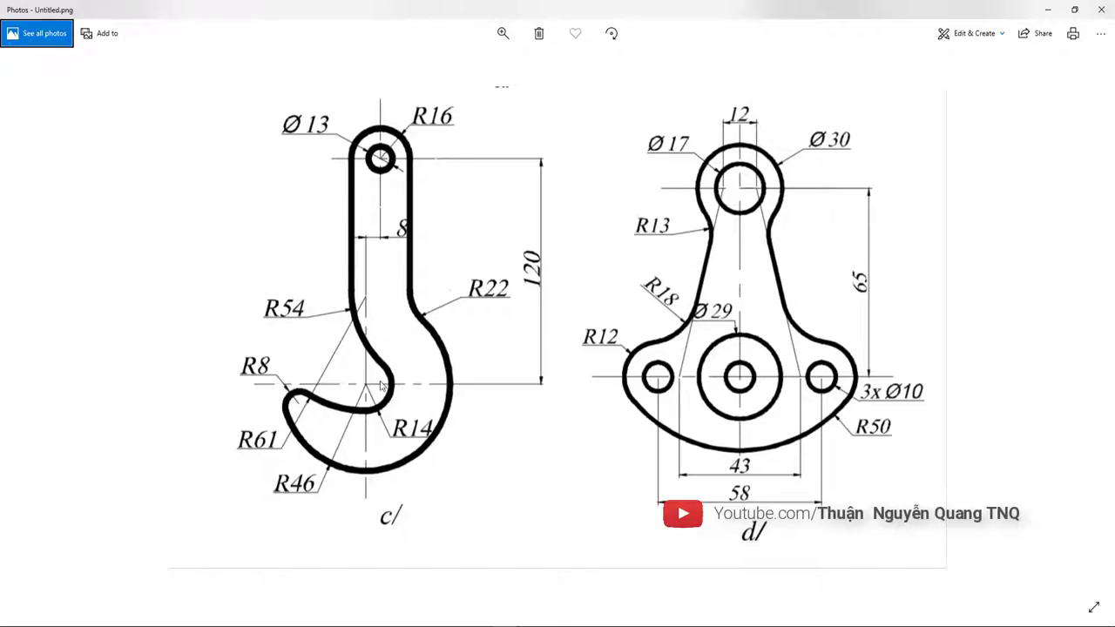
{"action": "key", "text": "alt+Tab"}
- Trim away the unwanted part of the inner circle, leaving the R14 arc closing the outline
{"action": "scroll", "coordinate": [470, 474], "scroll_direction": "up", "scroll_amount": 3}
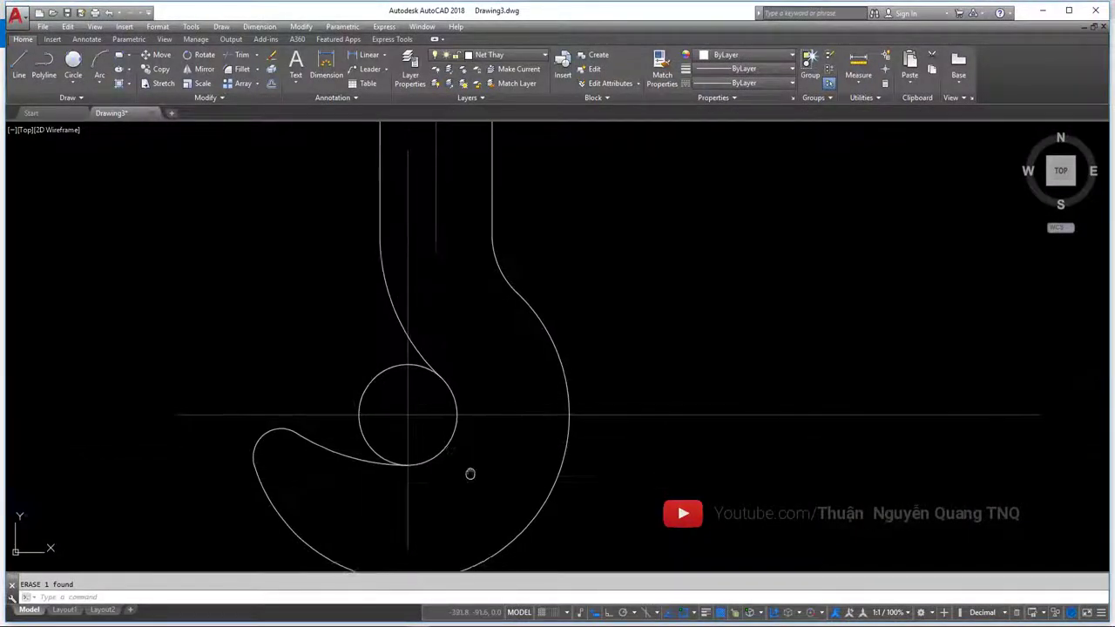
{"action": "middle_click_drag", "start_coordinate": [470, 474], "coordinate": [465, 427]}
{"action": "key", "text": "Return"}
{"action": "left_click_drag", "start_coordinate": [466, 440], "coordinate": [282, 257]}
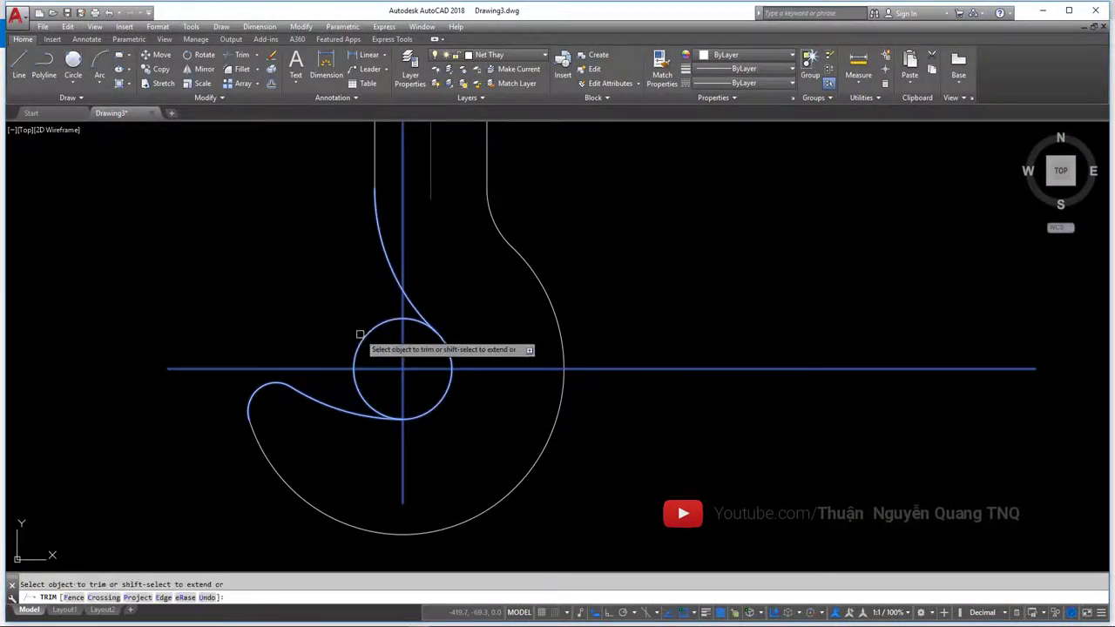
{"action": "left_click", "coordinate": [367, 396]}
{"action": "key", "text": "Return"}
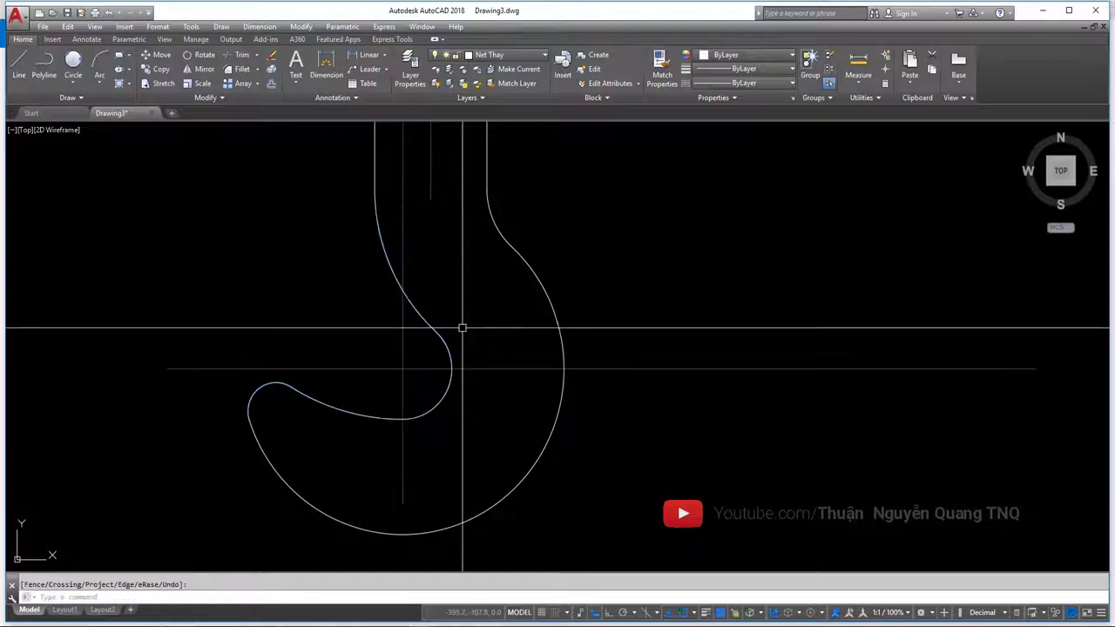
{"action": "scroll", "coordinate": [460, 323], "scroll_direction": "down", "scroll_amount": 2}
{"action": "scroll", "coordinate": [447, 366], "scroll_direction": "up", "scroll_amount": 3}
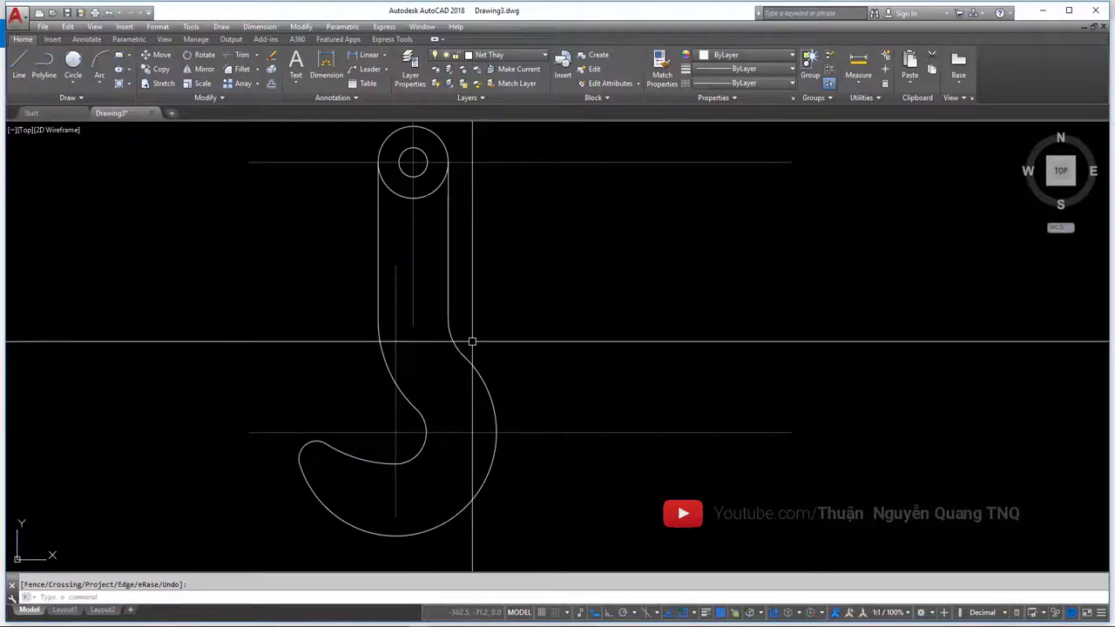
{"action": "scroll", "coordinate": [472, 341], "scroll_direction": "down", "scroll_amount": 2}
{"action": "scroll", "coordinate": [455, 323], "scroll_direction": "up", "scroll_amount": 2}
{"action": "key", "text": "alt+Tab"}
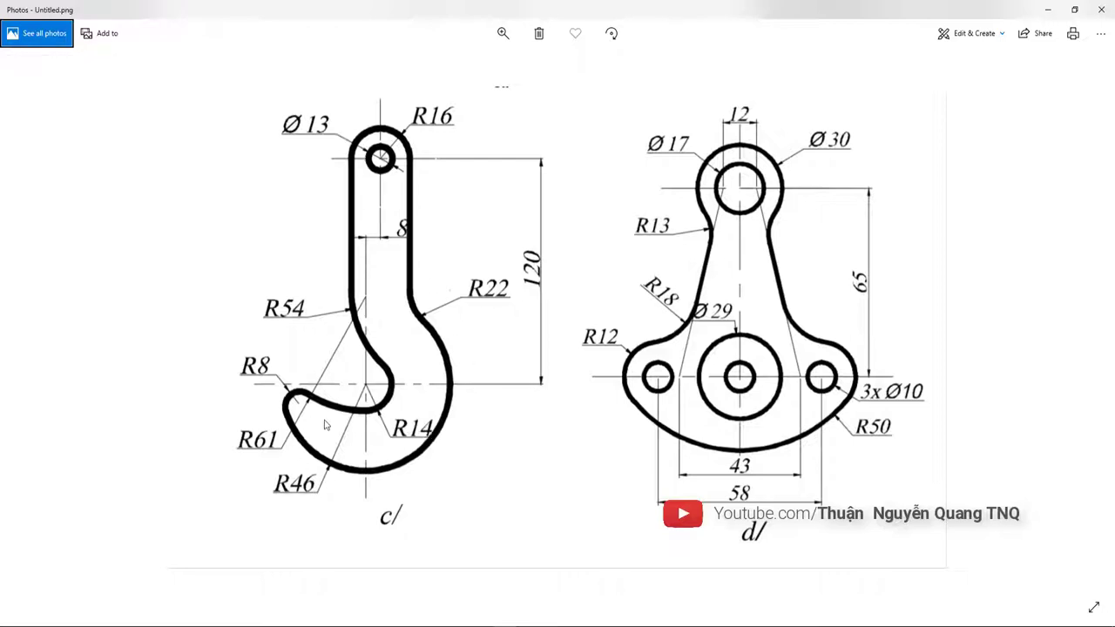
- Return to the drawing, recentre the hook, and cancel several false selection starts
{"action": "key", "text": "alt+Tab"}
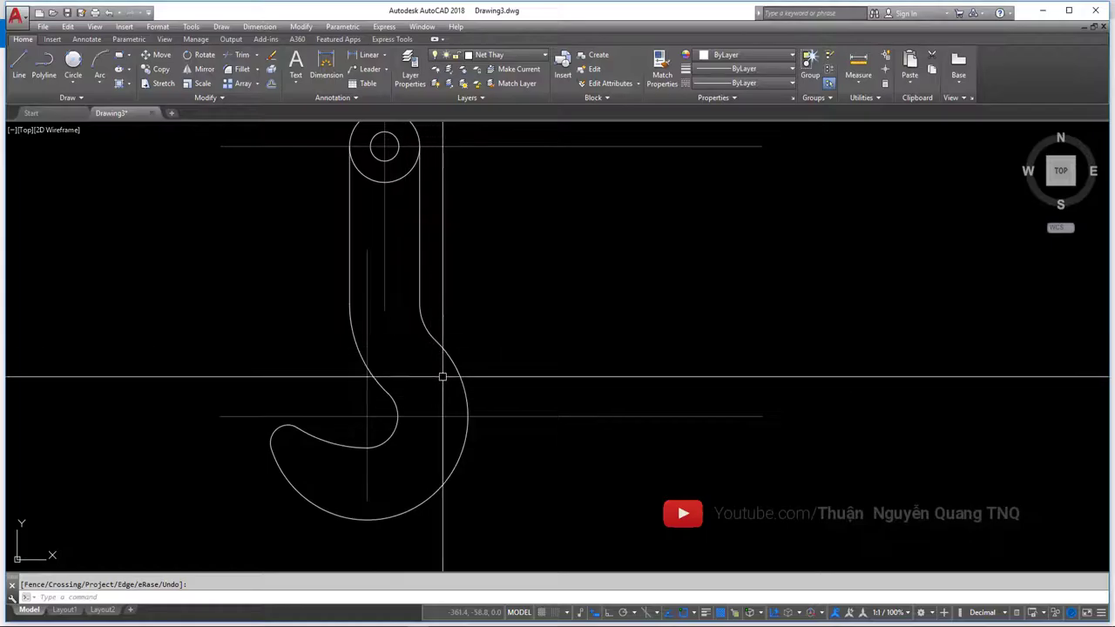
{"action": "scroll", "coordinate": [453, 357], "scroll_direction": "down", "scroll_amount": 1}
{"action": "scroll", "coordinate": [418, 380], "scroll_direction": "down", "scroll_amount": 1}
{"action": "middle_click_drag", "start_coordinate": [448, 386], "coordinate": [462, 360]}
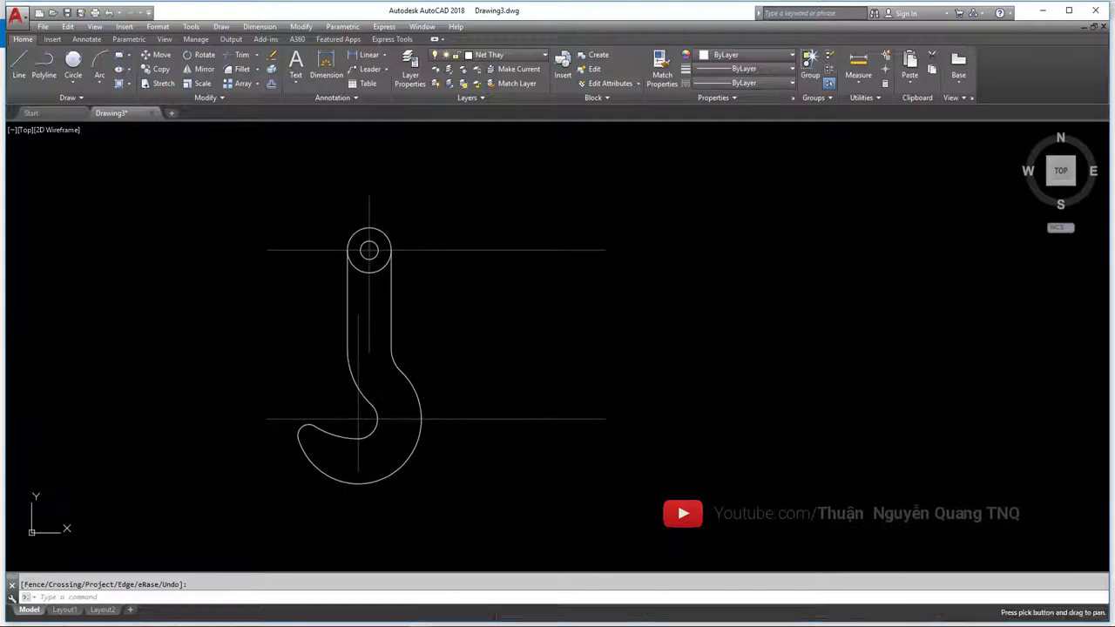
{"action": "left_click", "coordinate": [514, 211]}
{"action": "key", "text": "Escape"}
{"action": "left_click", "coordinate": [469, 250]}
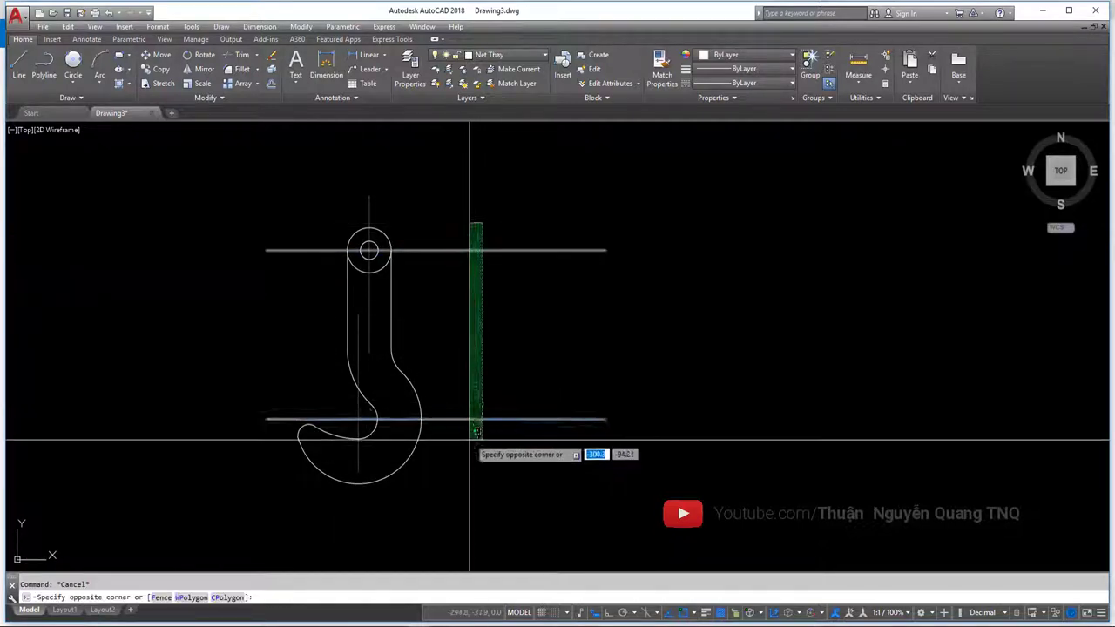
{"action": "key", "text": "Escape"}
{"action": "left_click", "coordinate": [486, 244]}
{"action": "key", "text": "Escape"}
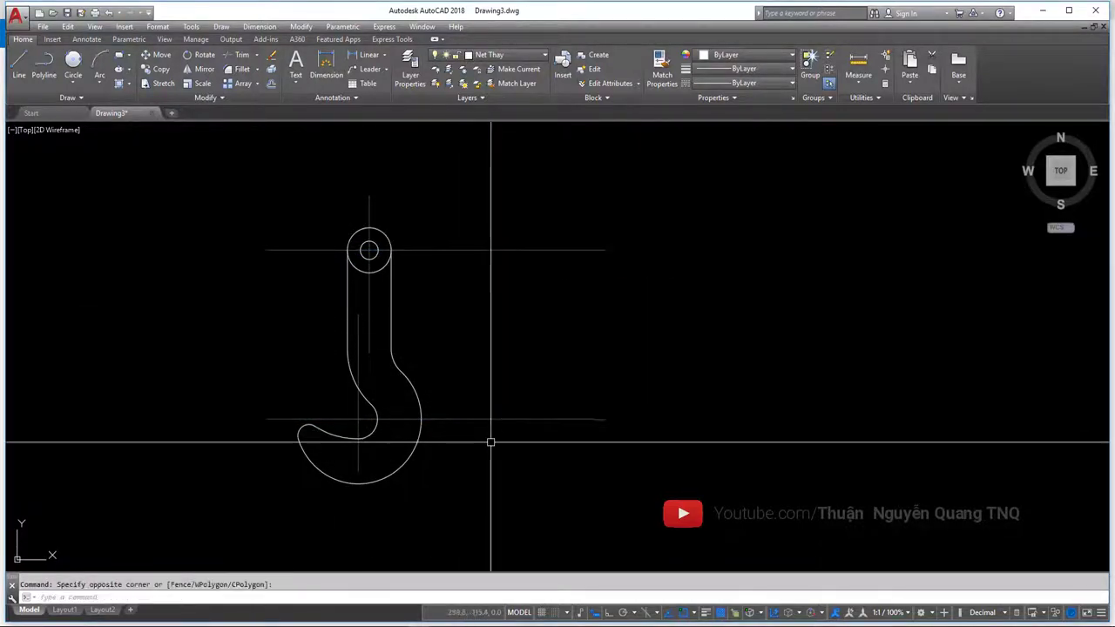
{"action": "left_click", "coordinate": [528, 453]}
{"action": "key", "text": "Escape"}
- Window-select the two horizontal center lines
{"action": "left_click", "coordinate": [654, 438]}
{"action": "left_click", "coordinate": [581, 247]}
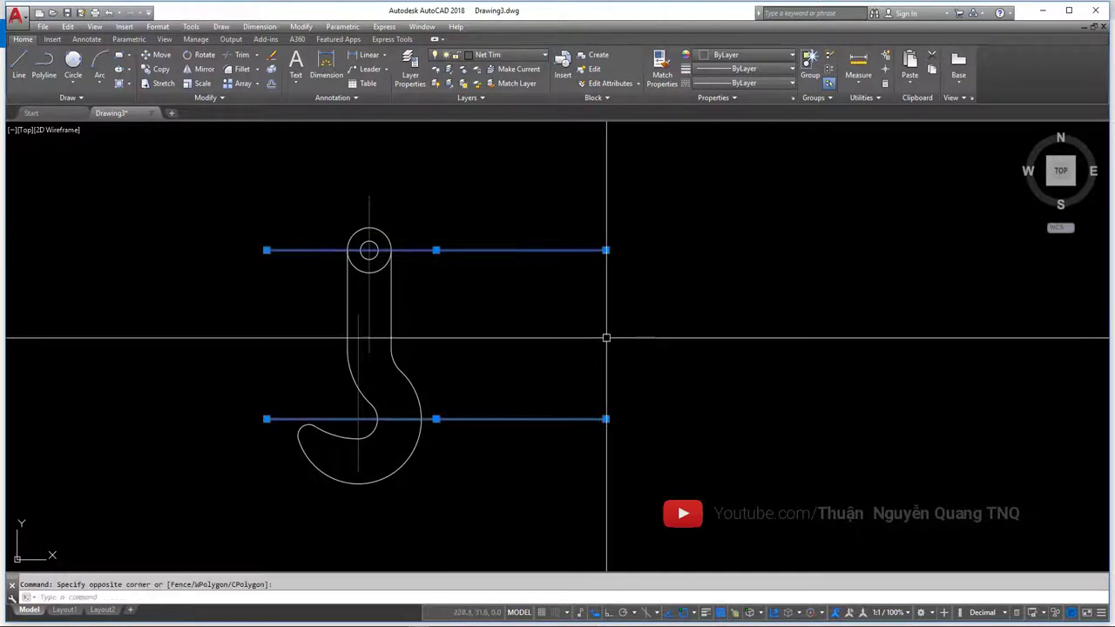
{"action": "key", "text": "Escape"}
{"action": "left_click", "coordinate": [652, 448]}
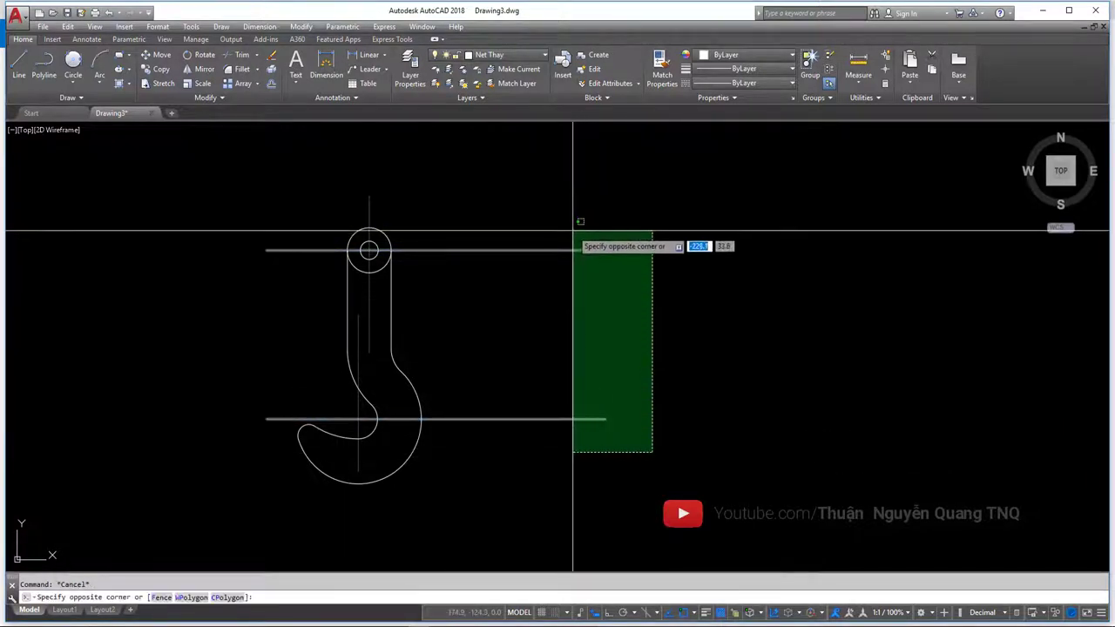
{"action": "left_click", "coordinate": [572, 231]}
{"action": "left_click", "coordinate": [667, 465]}
{"action": "left_click", "coordinate": [582, 235]}
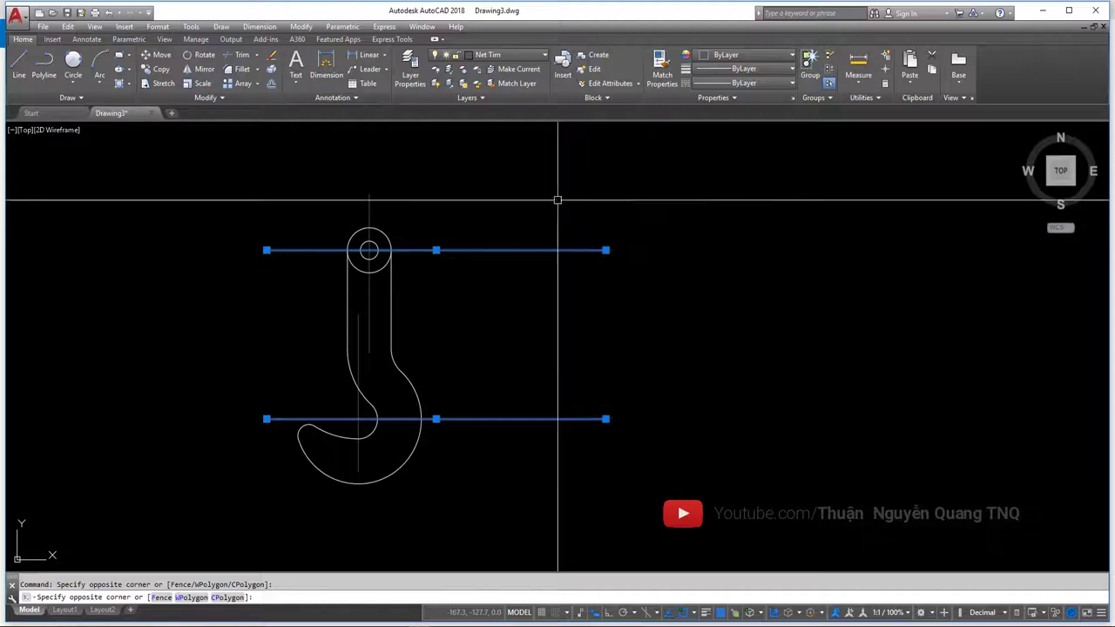
- Stretch the horizontal center lines' right ends leftward with Ortho on to shorten them
{"action": "left_click", "coordinate": [712, 504]}
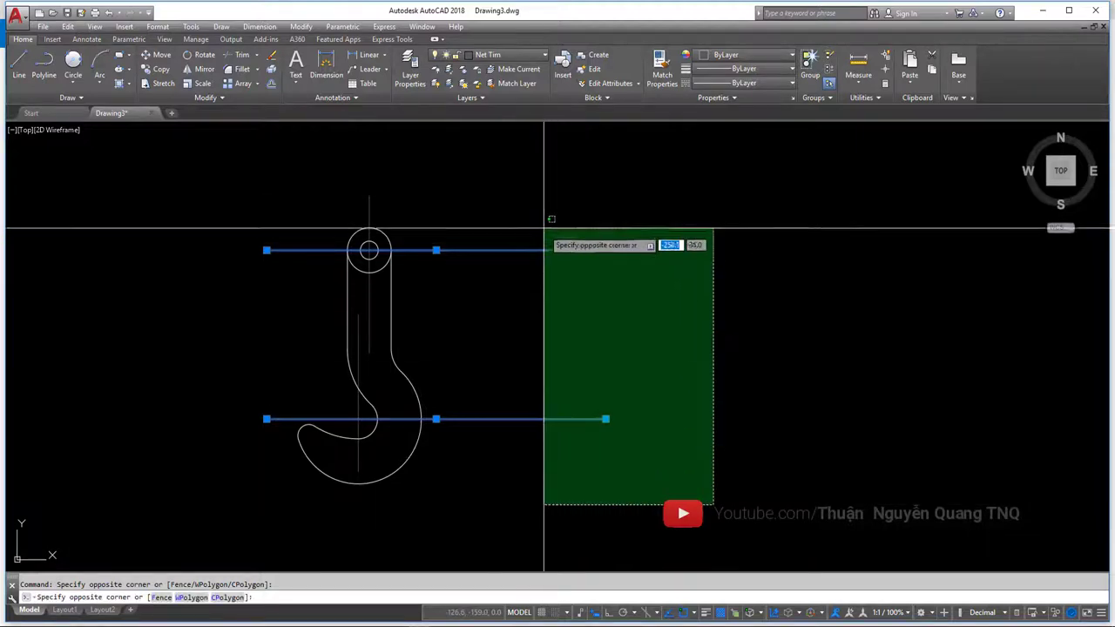
{"action": "left_click", "coordinate": [550, 182]}
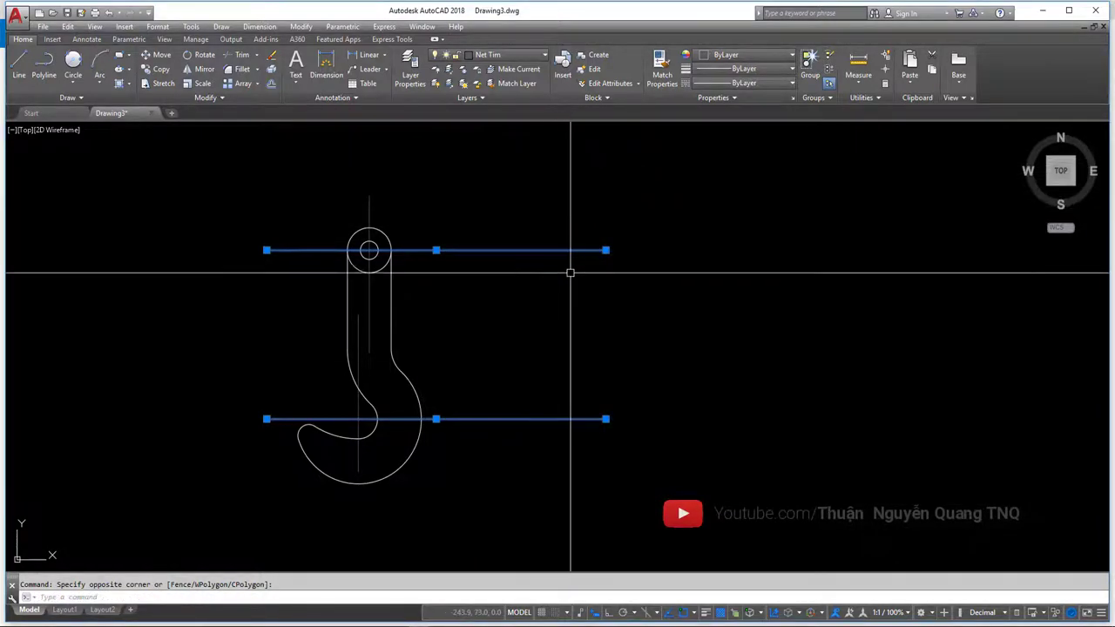
{"action": "type", "text": "s"}
{"action": "key", "text": "Return"}
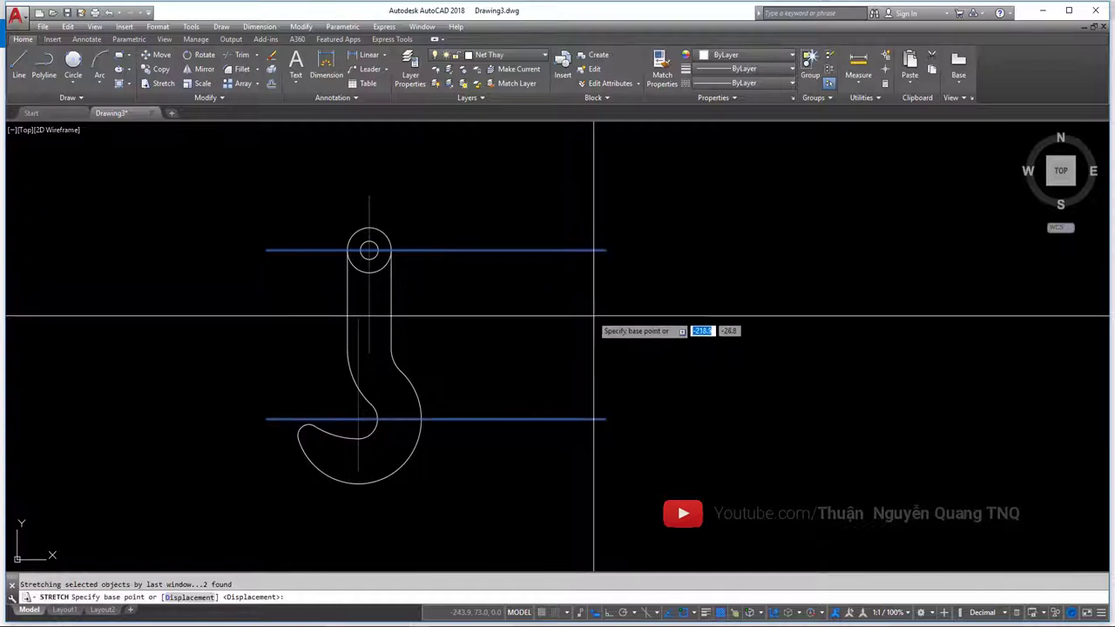
{"action": "left_click", "coordinate": [610, 329]}
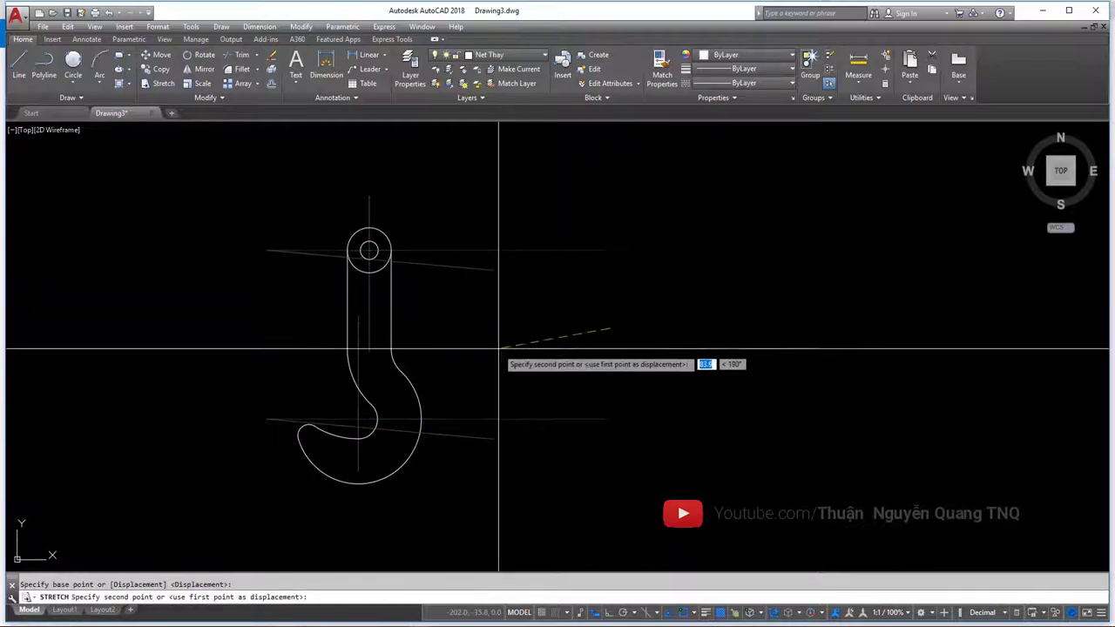
{"action": "key", "text": "F8"}
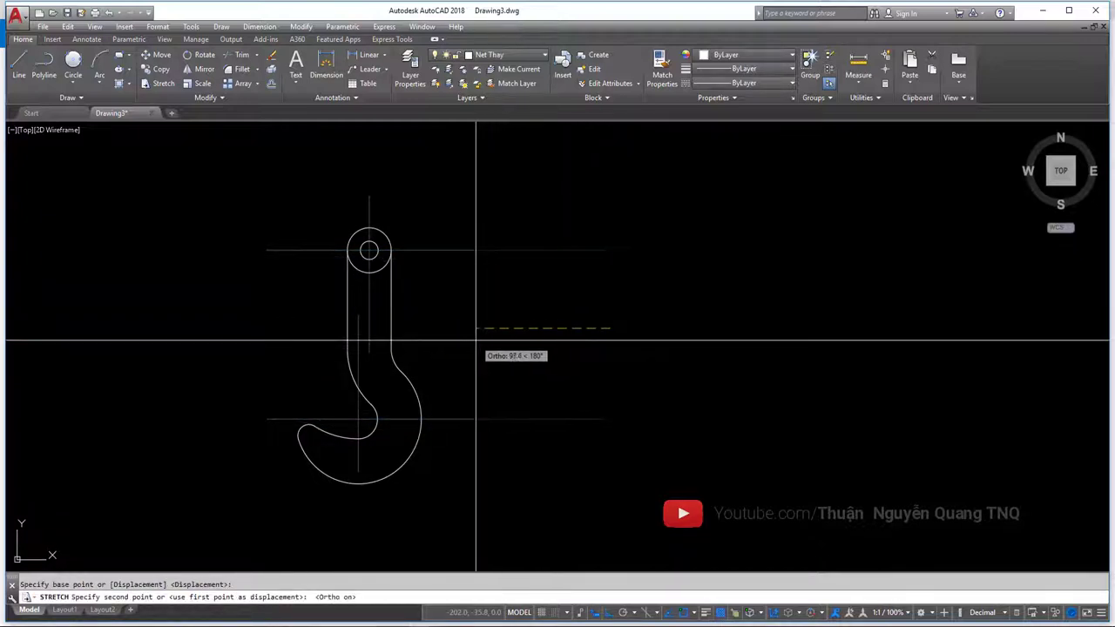
{"action": "left_click", "coordinate": [476, 341]}
- Try moving the lower center line's right endpoint by grip, then undo that edit
{"action": "mouse_move", "coordinate": [487, 339]}
{"action": "middle_mouse_down"}
{"action": "mouse_move", "coordinate": [545, 338]}
{"action": "mouse_move", "coordinate": [398, 336]}
{"action": "mouse_move", "coordinate": [492, 313]}
{"action": "middle_mouse_up"}
{"action": "scroll", "coordinate": [526, 357], "scroll_direction": "up", "scroll_amount": 2}
{"action": "scroll", "coordinate": [524, 357], "scroll_direction": "down", "scroll_amount": 2}
{"action": "left_click", "coordinate": [526, 402]}
{"action": "left_click", "coordinate": [523, 429]}
{"action": "left_click", "coordinate": [525, 402]}
{"action": "left_click", "coordinate": [526, 403]}
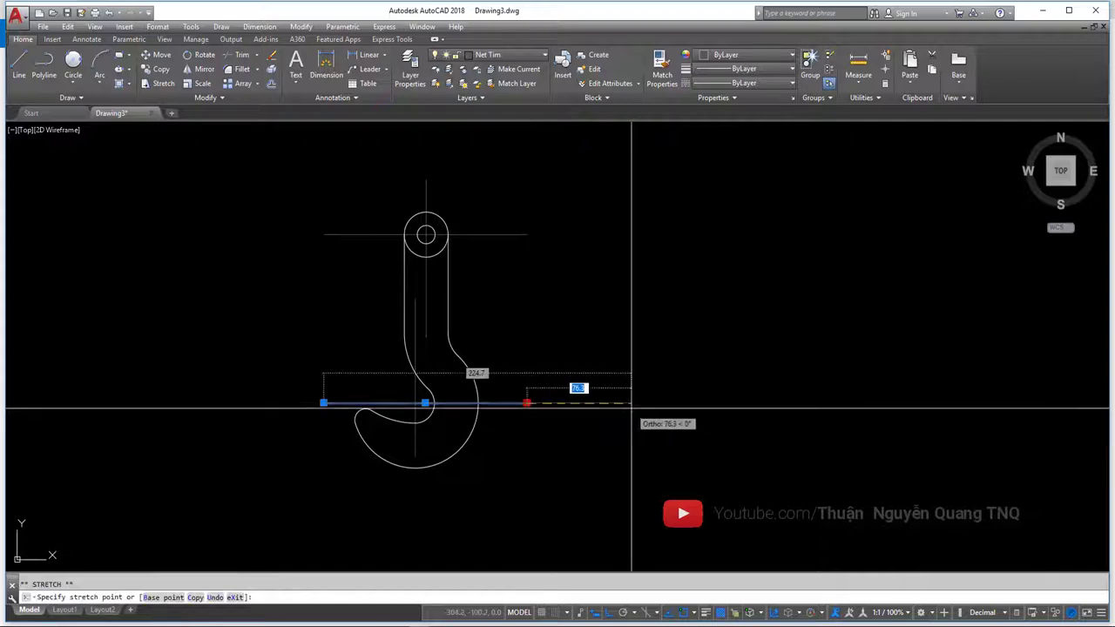
{"action": "left_click", "coordinate": [630, 403]}
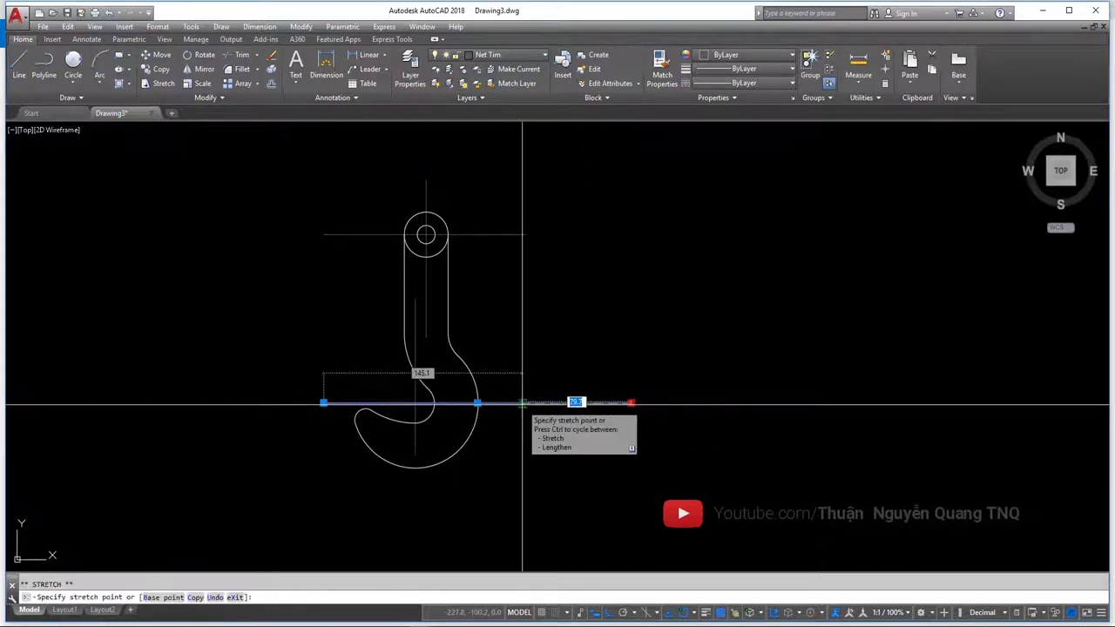
{"action": "key", "text": "Escape"}
{"action": "key", "text": "ctrl+z"}
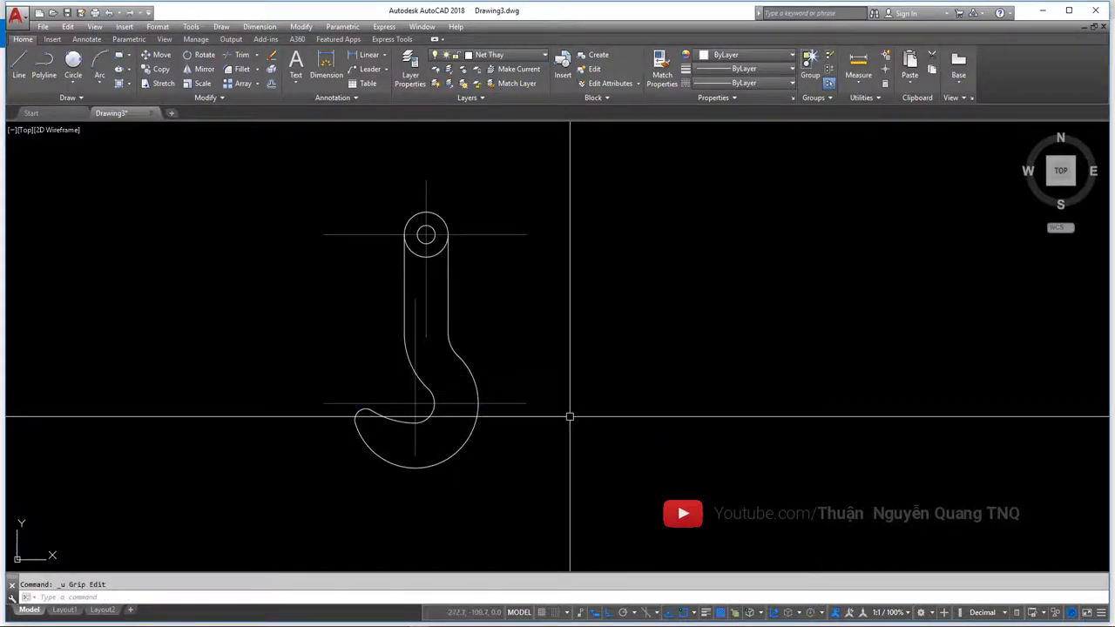
- Open the Layer Properties Manager
{"action": "middle_click_drag", "start_coordinate": [507, 289], "coordinate": [500, 320]}
{"action": "left_click", "coordinate": [522, 250]}
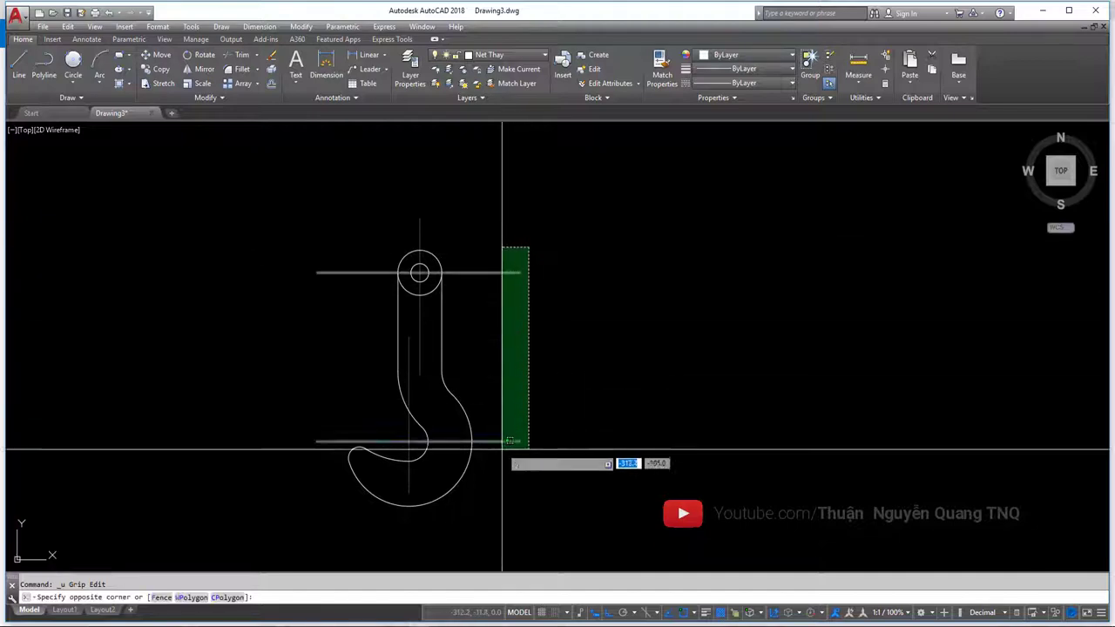
{"action": "key", "text": "Escape"}
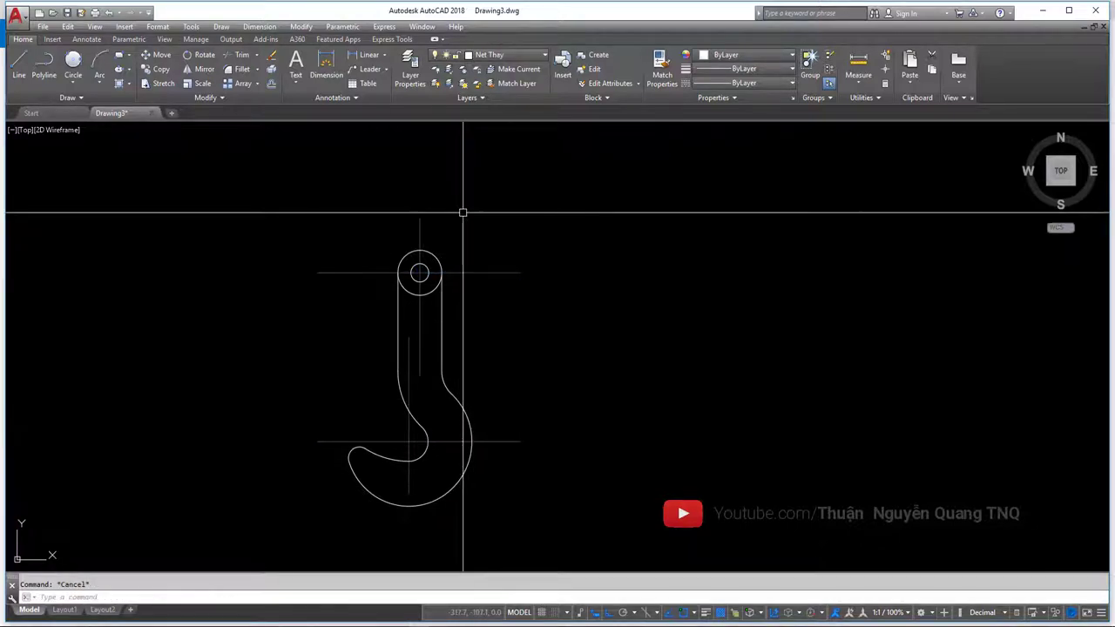
{"action": "type", "text": "LA"}
{"action": "key", "text": "Return"}
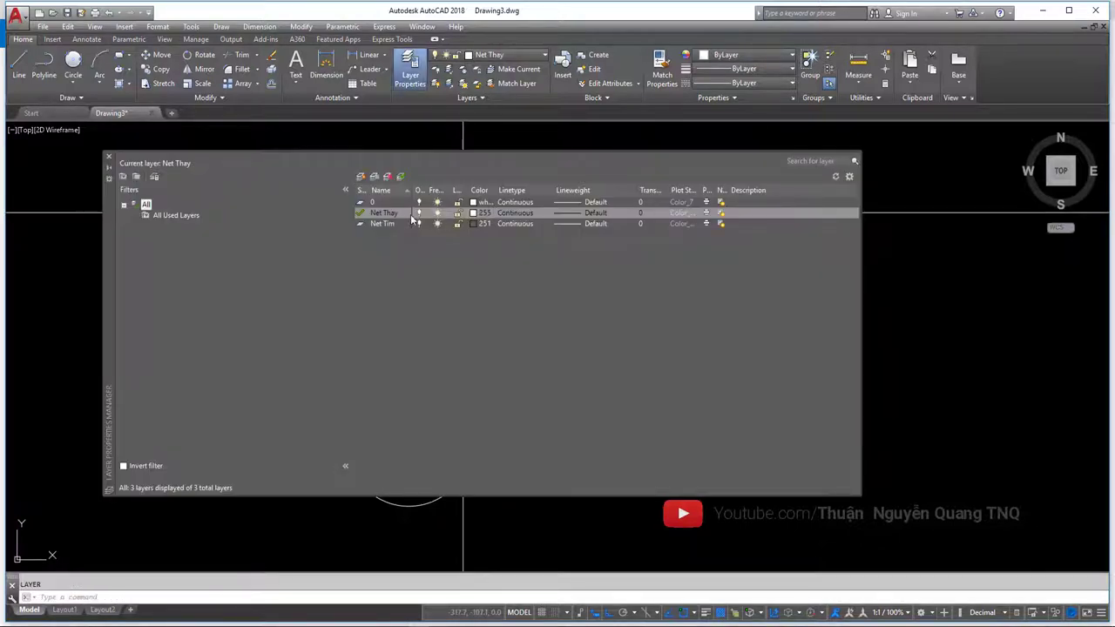
- Load the ACAD_ISO04W100 long-dash dot linetype and assign it to the Net Tim layer
{"action": "left_click", "coordinate": [510, 224]}
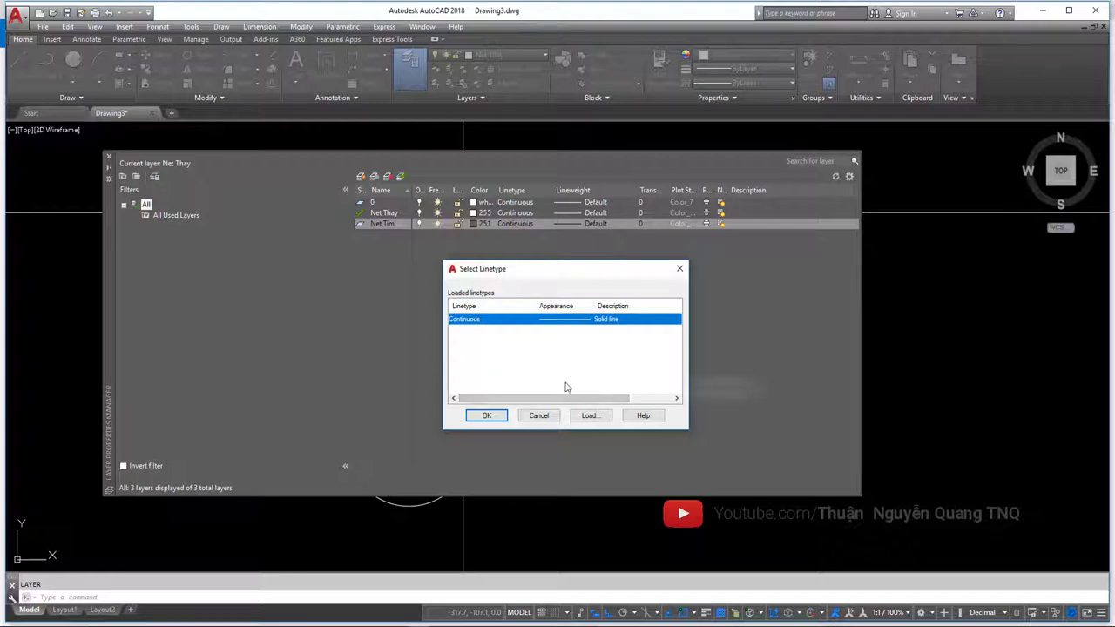
{"action": "left_click", "coordinate": [589, 416]}
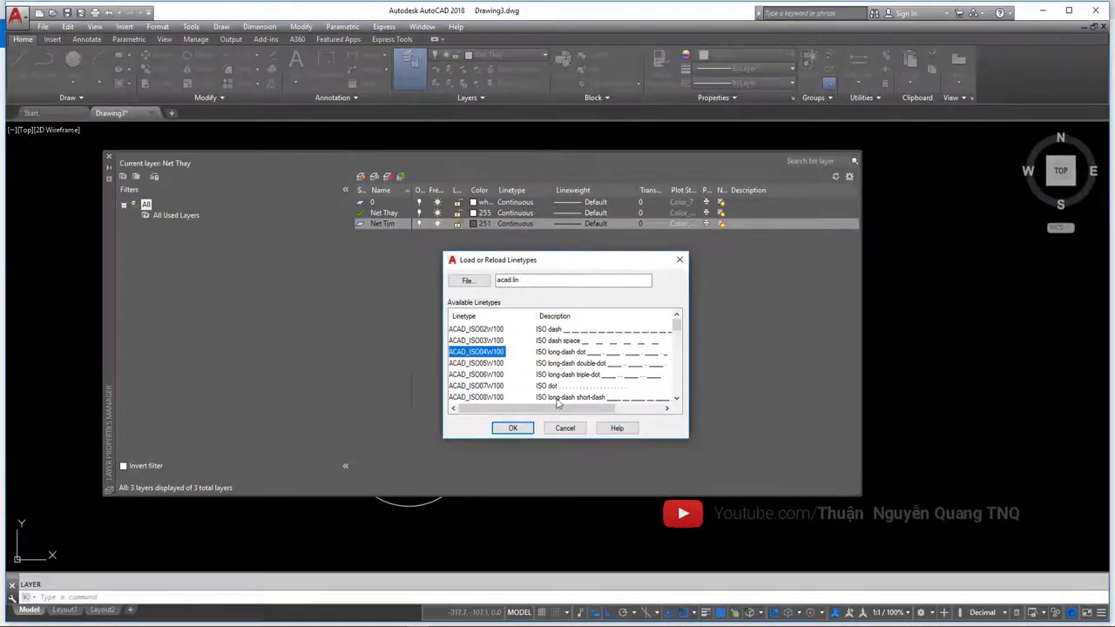
{"action": "left_click", "coordinate": [513, 429]}
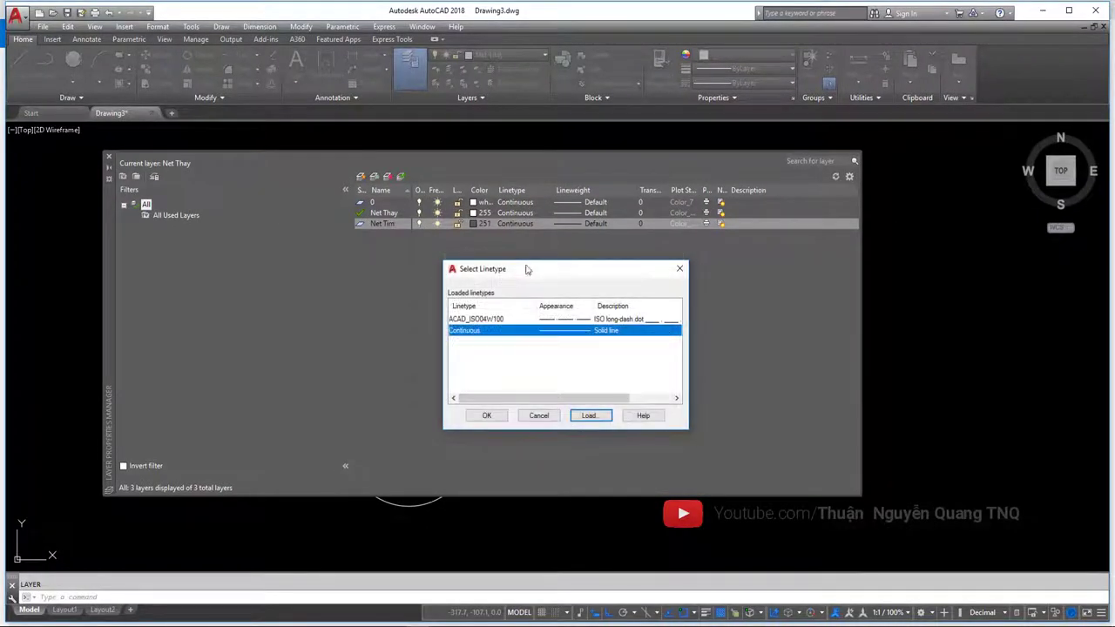
{"action": "left_click", "coordinate": [577, 319]}
{"action": "left_click", "coordinate": [490, 416]}
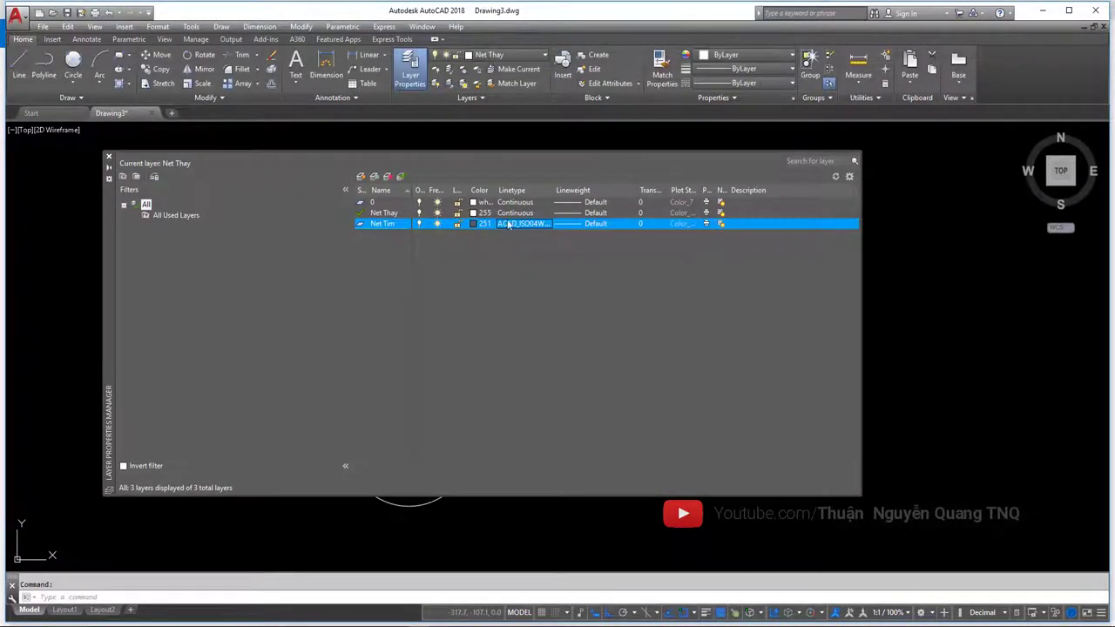
- Close the Layer Properties Manager and start crossing-selecting the horizontal center lines
{"action": "left_click", "coordinate": [109, 159]}
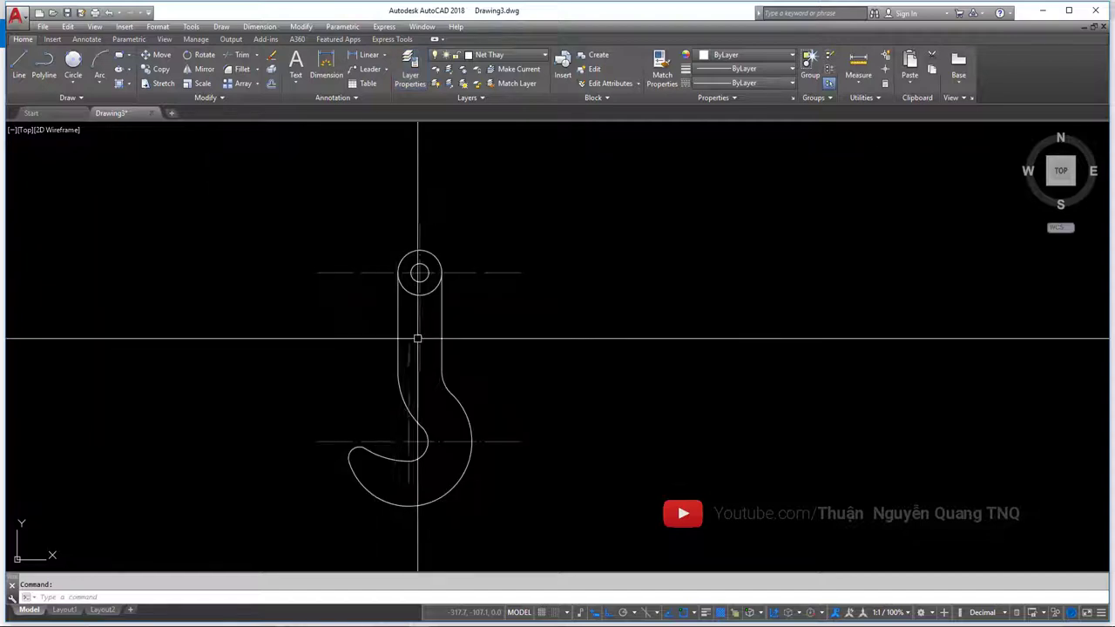
{"action": "left_click", "coordinate": [493, 241]}
{"action": "key", "text": "Escape"}
{"action": "left_click", "coordinate": [528, 480]}
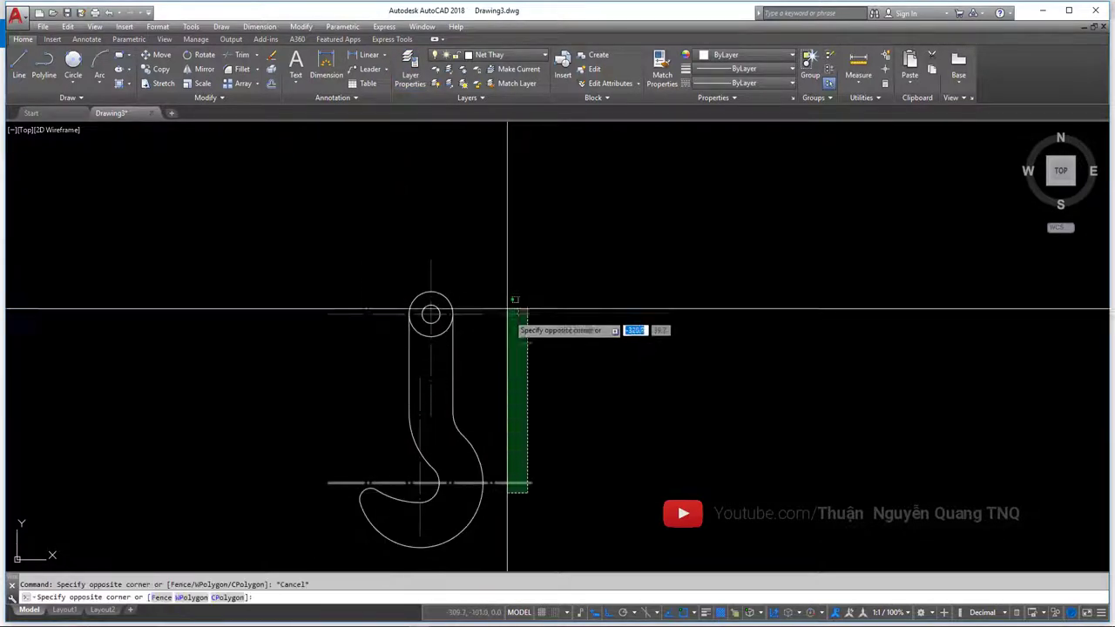
{"action": "left_click", "coordinate": [507, 313]}
{"action": "key", "text": "Escape"}
{"action": "middle_click_drag", "start_coordinate": [521, 353], "coordinate": [509, 326]}
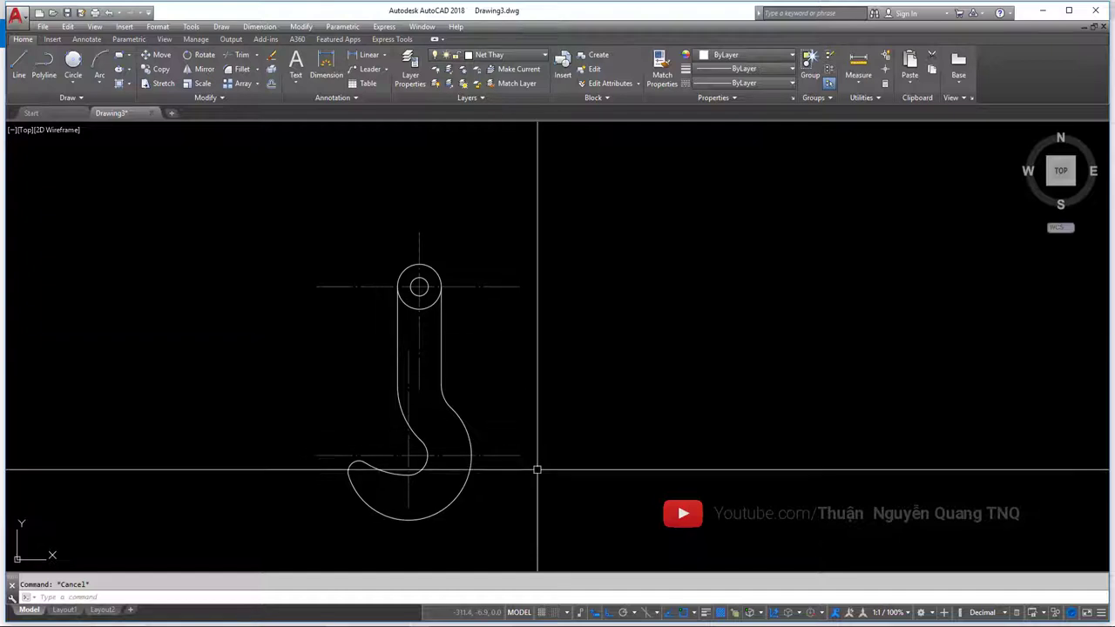
{"action": "left_click", "coordinate": [537, 469]}
{"action": "left_click", "coordinate": [486, 274]}
{"action": "scroll", "coordinate": [358, 285], "scroll_direction": "up", "scroll_amount": 5}
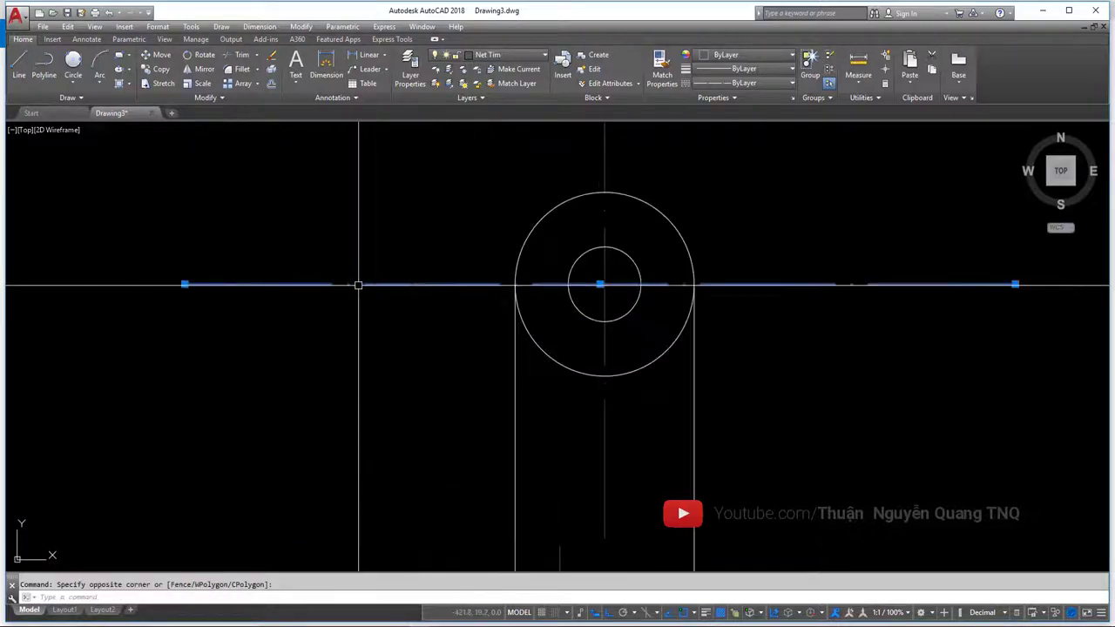
{"action": "scroll", "coordinate": [430, 280], "scroll_direction": "down", "scroll_amount": 3}
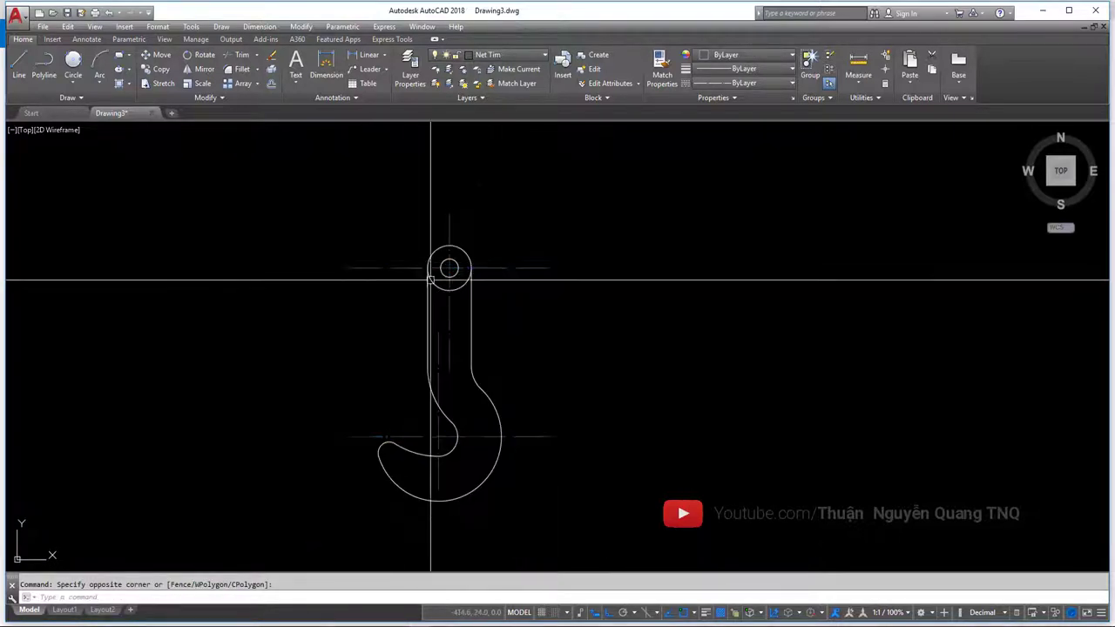
- Retry crossing windows over the horizontal center lines, cancelling each attempt
{"action": "left_click", "coordinate": [547, 461]}
{"action": "left_click", "coordinate": [514, 249]}
{"action": "left_click", "coordinate": [489, 219]}
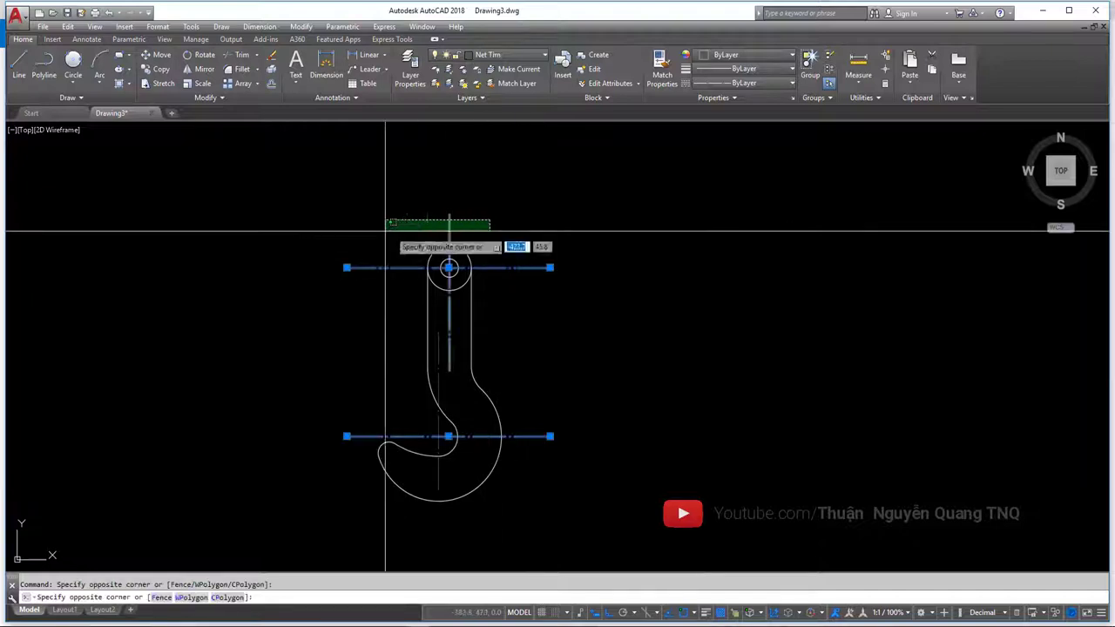
{"action": "key", "text": "Escape"}
{"action": "left_click", "coordinate": [572, 453]}
{"action": "left_click", "coordinate": [519, 253]}
{"action": "key", "text": "Escape"}
{"action": "left_click", "coordinate": [561, 457]}
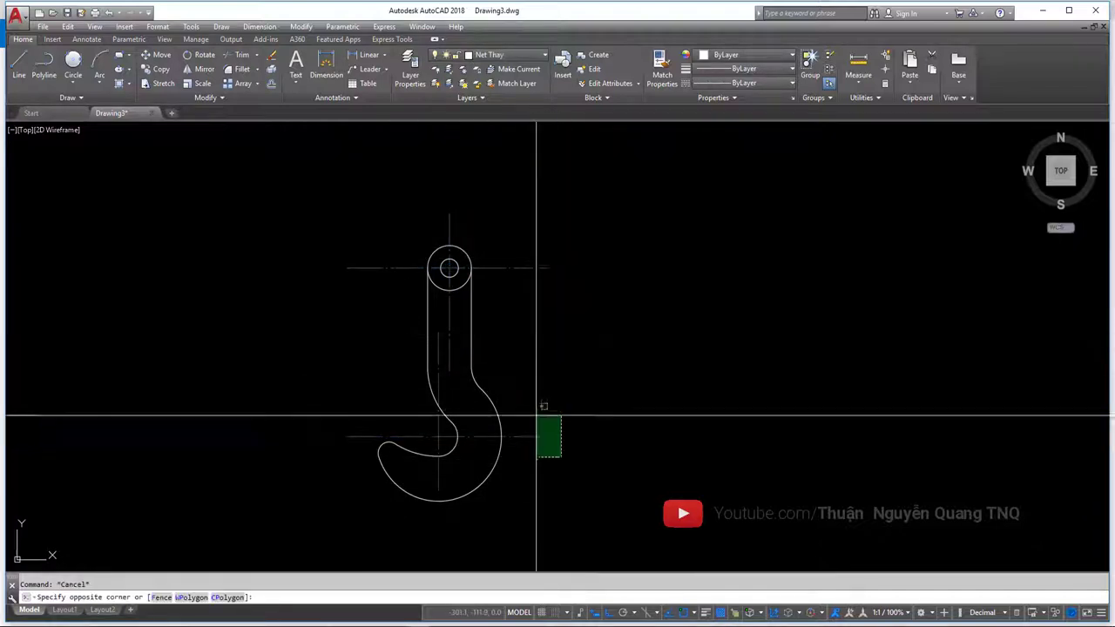
{"action": "key", "text": "Escape"}
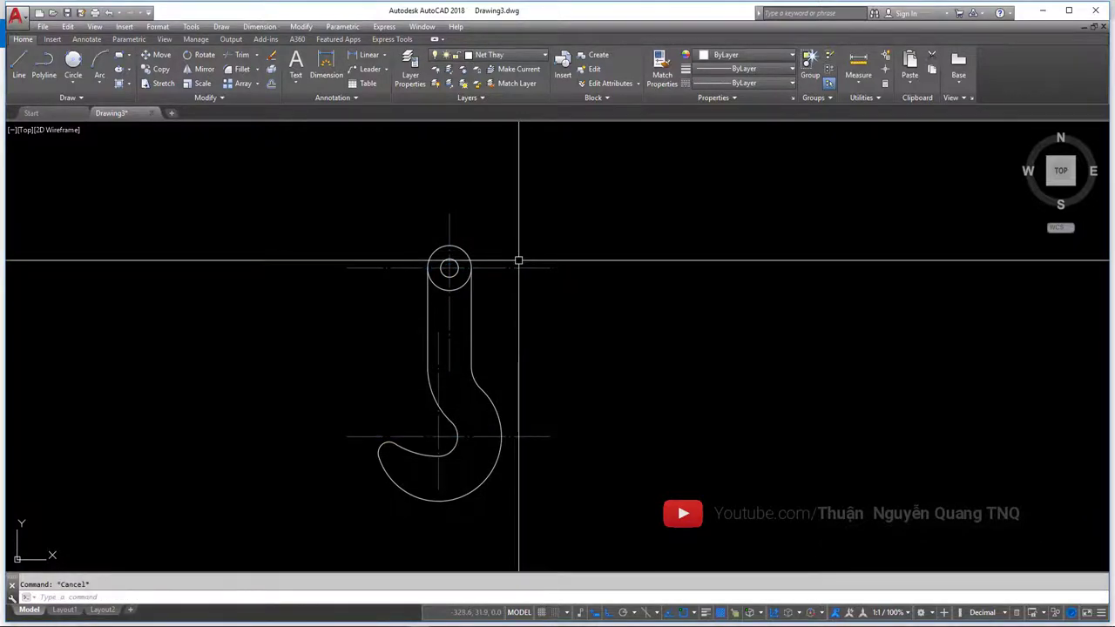
{"action": "type", "text": "LT"}
{"action": "key", "text": "Escape"}
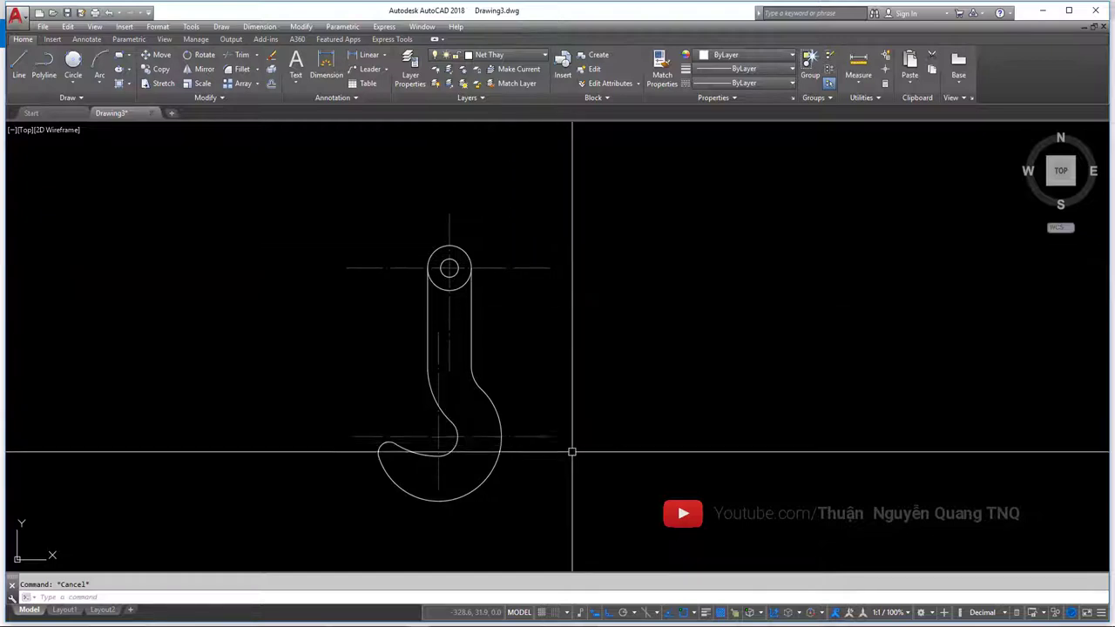
- Select the two horizontal and two vertical center lines, then open and enlarge Properties with Ctrl+1
{"action": "left_click", "coordinate": [572, 450]}
{"action": "left_click", "coordinate": [523, 249]}
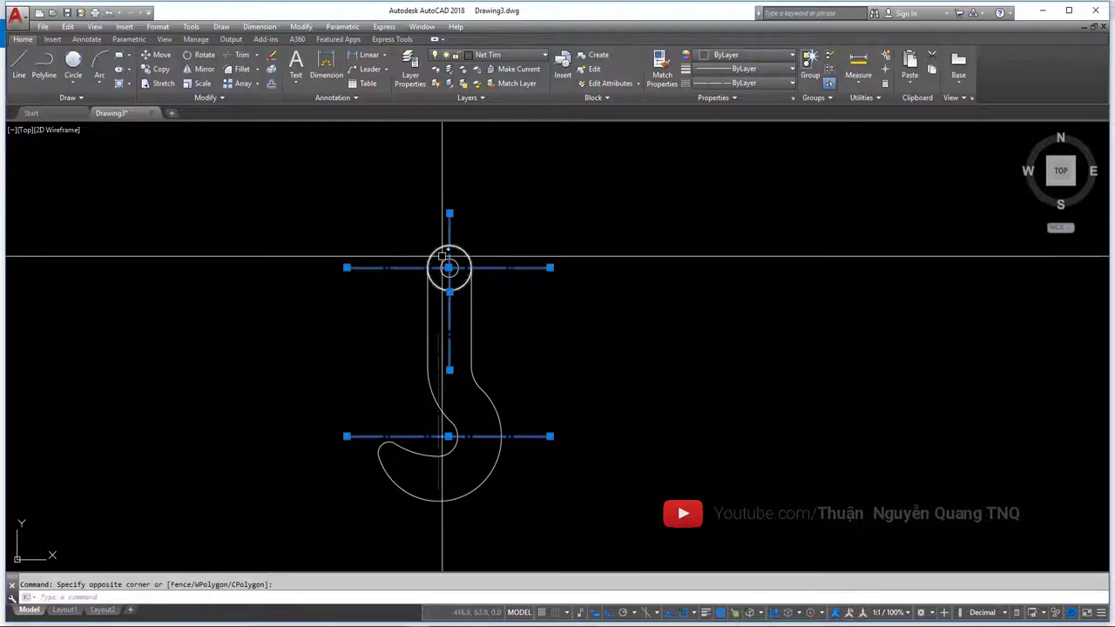
{"action": "left_click", "coordinate": [437, 362]}
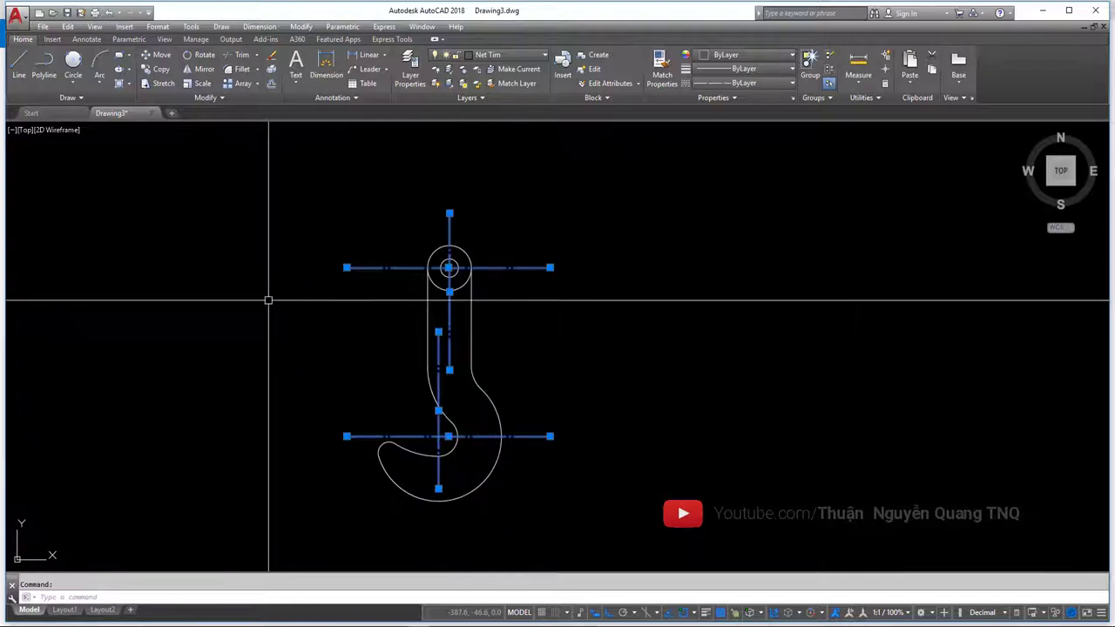
{"action": "key", "text": "ctrl+1"}
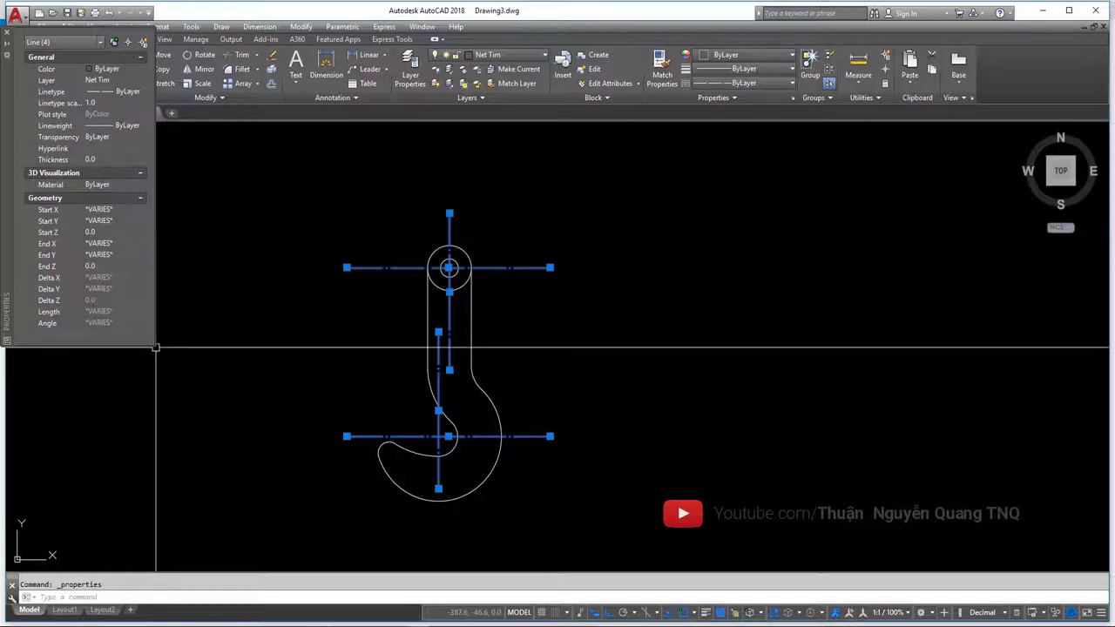
{"action": "left_click_drag", "start_coordinate": [155, 348], "coordinate": [221, 468]}
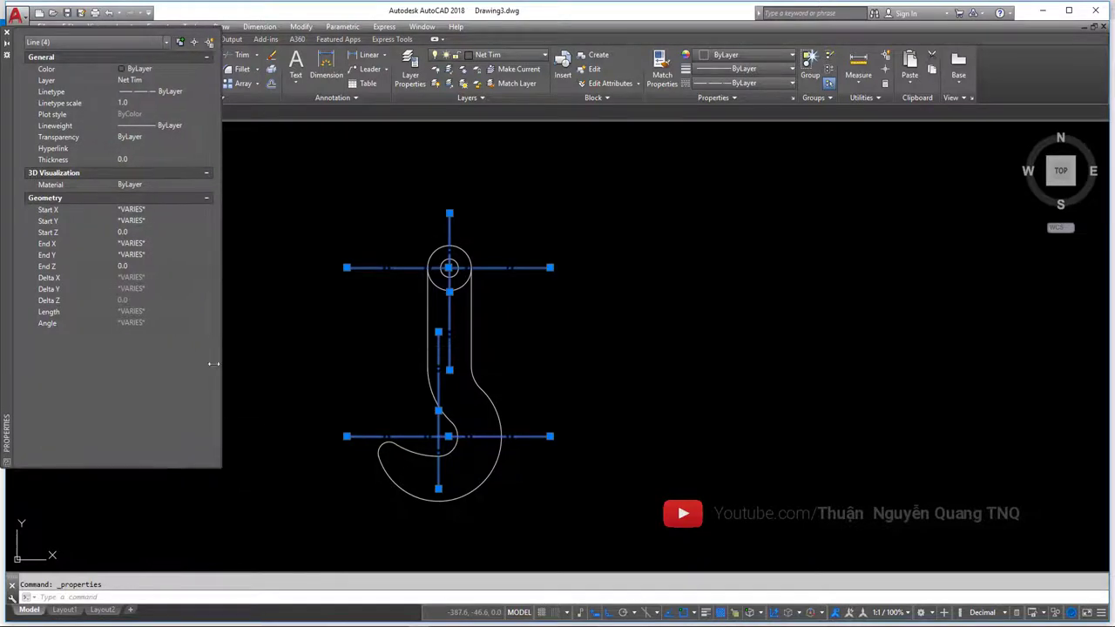
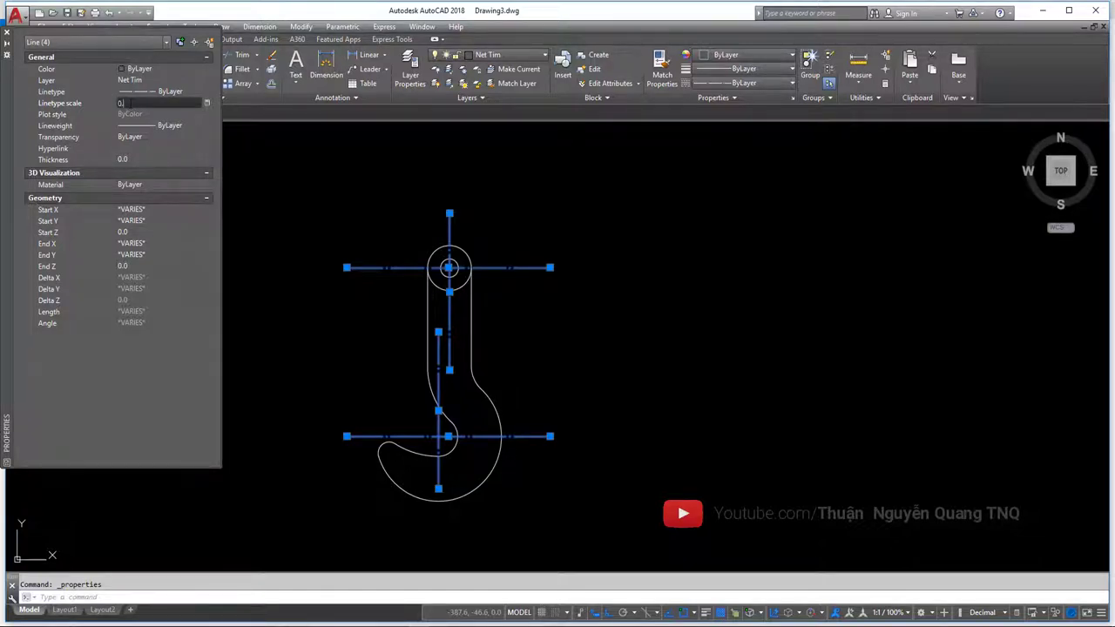
{"action": "type", "text": "5"}
- Apply linetype scale 0.5 to the hook's four centre lines and close the Properties palette
{"action": "key", "text": "Return"}
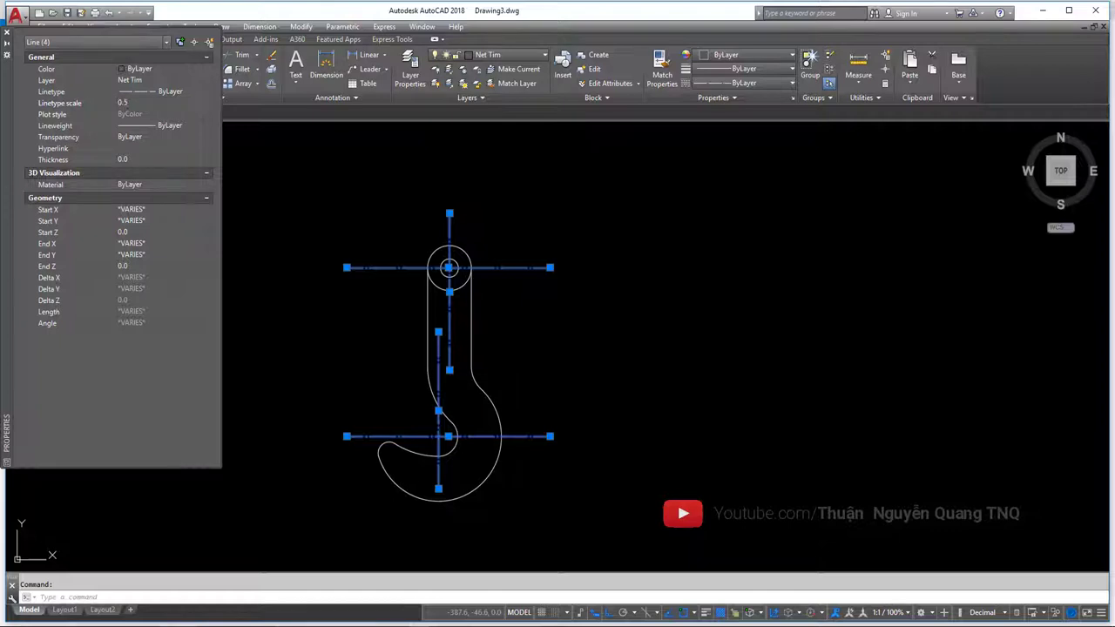
{"action": "key", "text": "Escape"}
{"action": "middle_click_drag", "start_coordinate": [545, 356], "coordinate": [560, 343]}
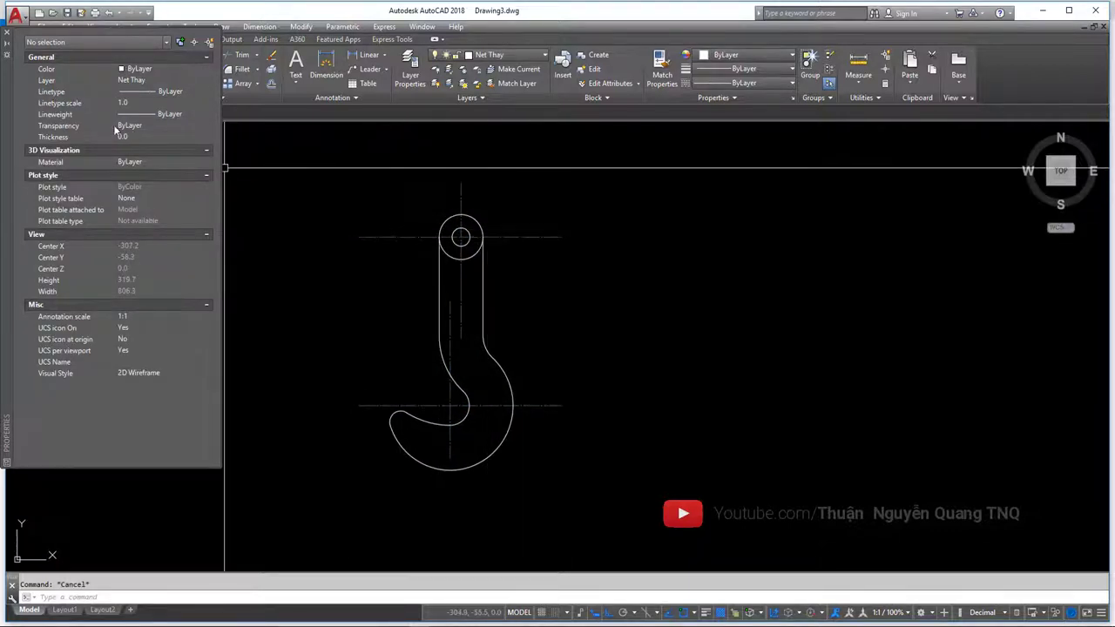
{"action": "left_click", "coordinate": [7, 37]}
{"action": "scroll", "coordinate": [420, 366], "scroll_direction": "down", "scroll_amount": 3}
{"action": "scroll", "coordinate": [398, 366], "scroll_direction": "up", "scroll_amount": 2}
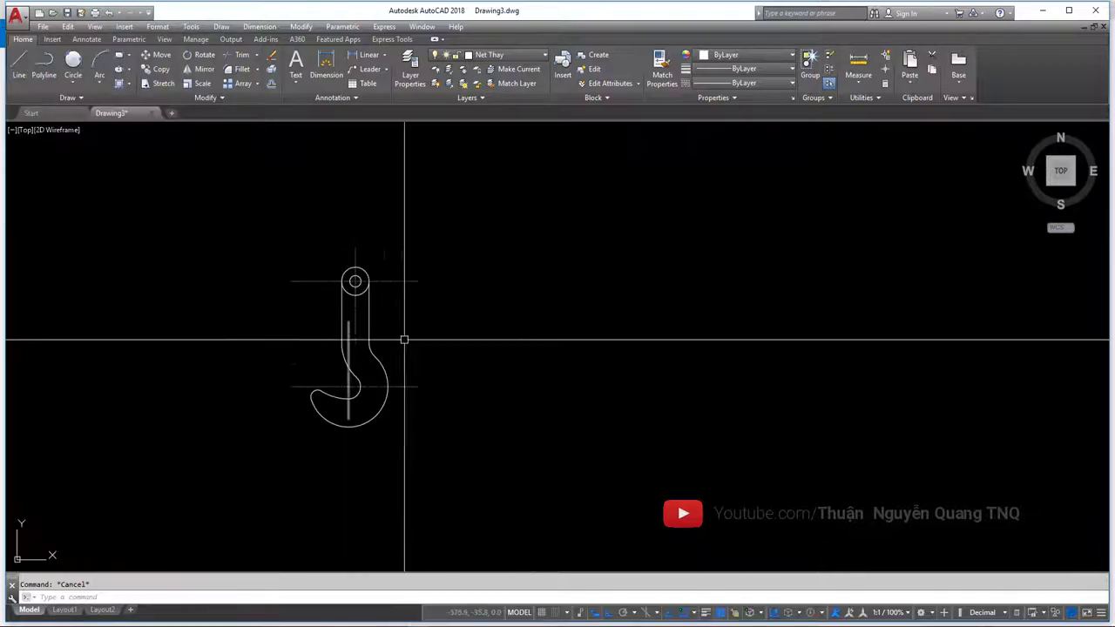
- Zoom and pan the Photos reference image to study part d/'s dimensions, including the 58
{"action": "key", "text": "alt+Tab"}
{"action": "key", "text": "ctrl+plus"}
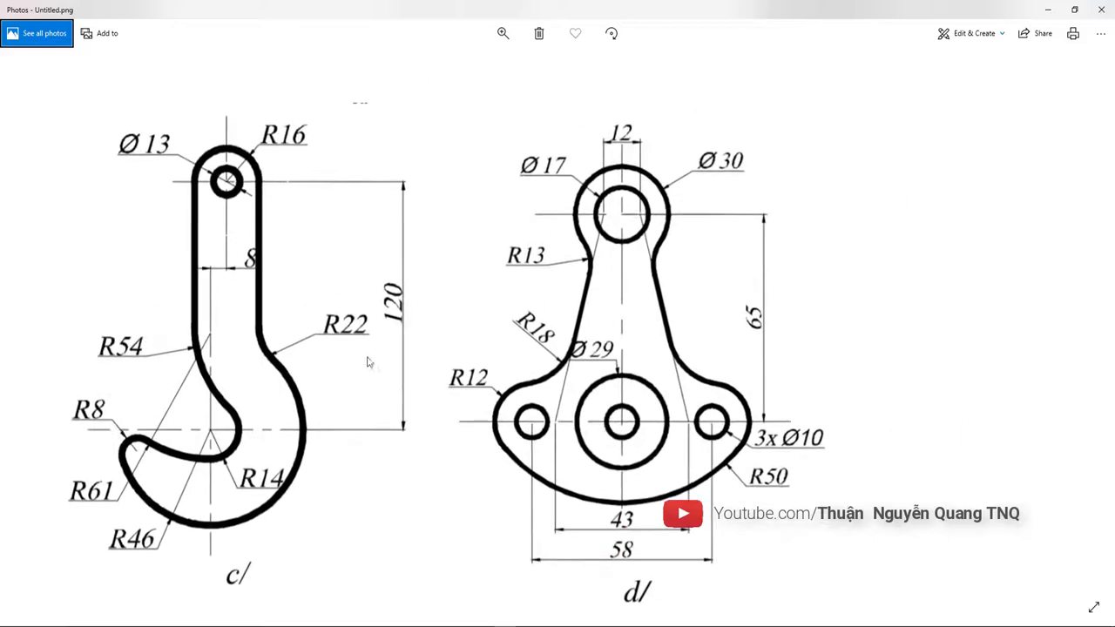
{"action": "key", "text": "ctrl+plus"}
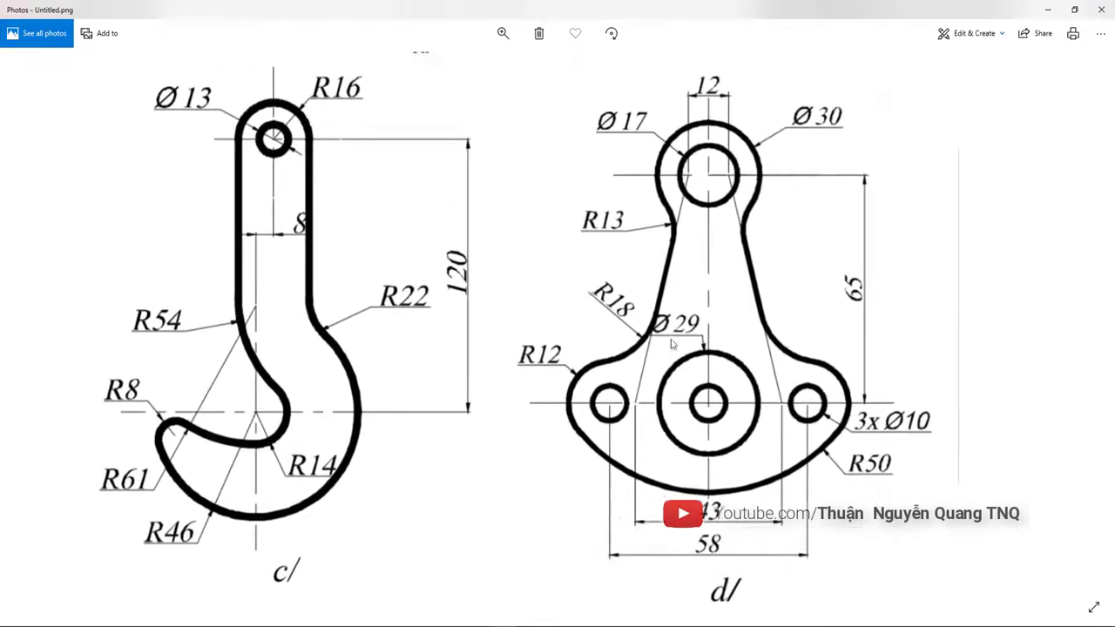
{"action": "key", "text": "ctrl+minus"}
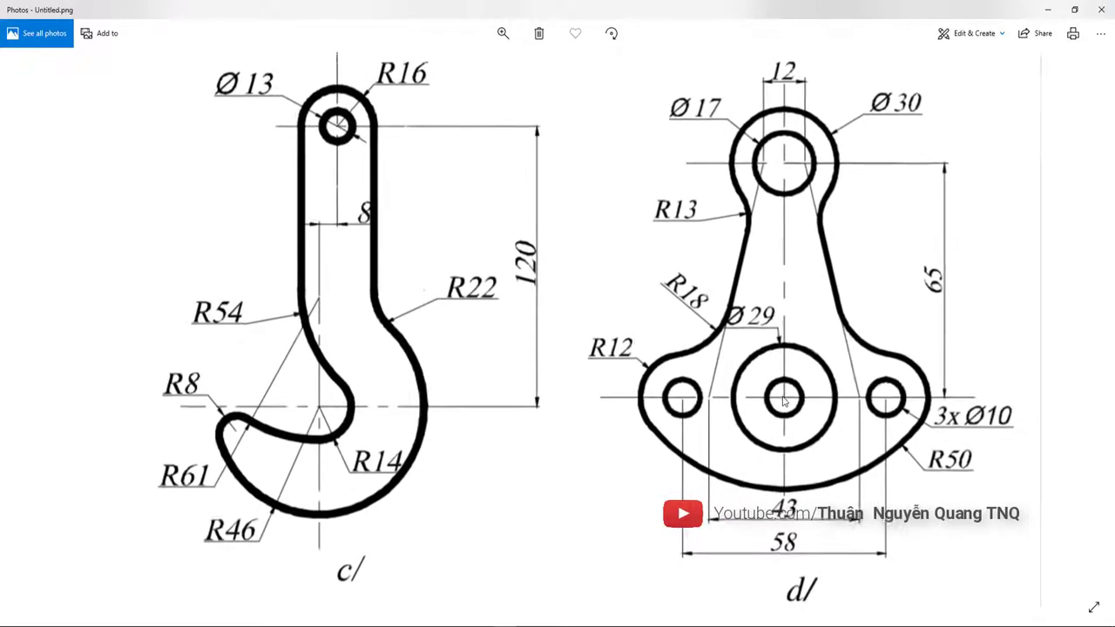
{"action": "key", "text": "ctrl+plus"}
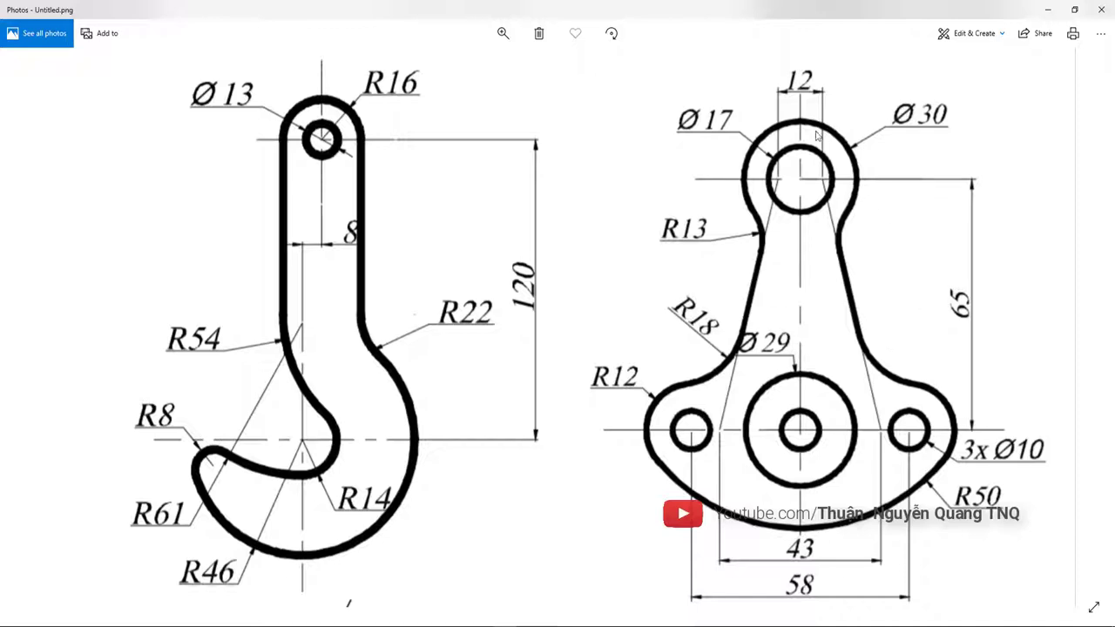
{"action": "scroll", "coordinate": [817, 135], "scroll_direction": "down", "scroll_amount": 2}
{"action": "scroll", "coordinate": [845, 266], "scroll_direction": "up", "scroll_amount": 2}
{"action": "scroll", "coordinate": [758, 288], "scroll_direction": "up", "scroll_amount": 1}
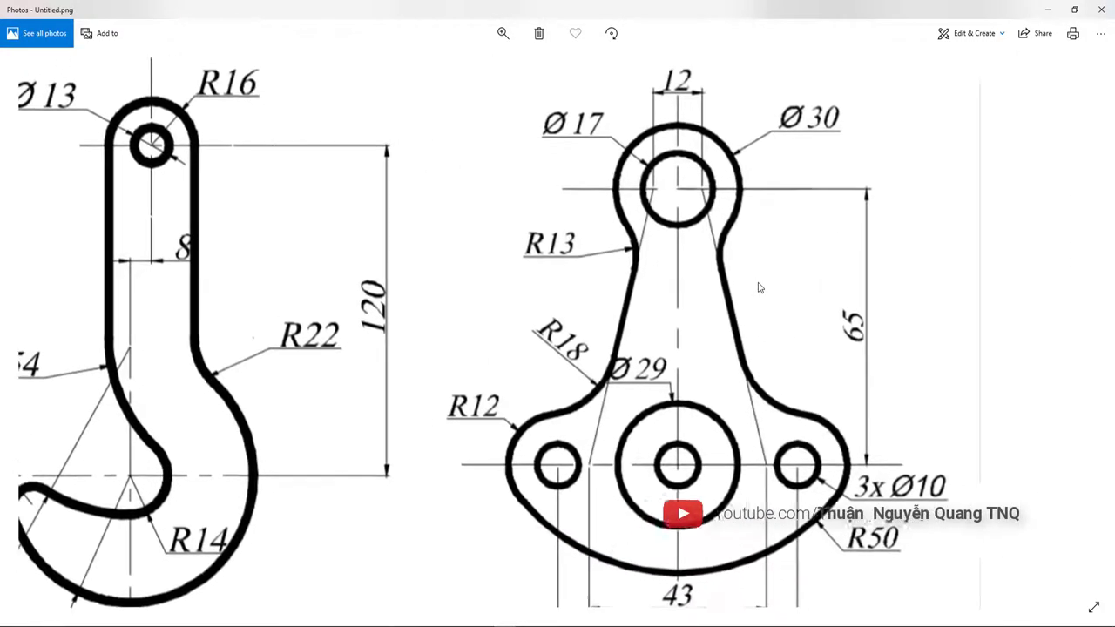
{"action": "mouse_move", "coordinate": [758, 288]}
{"action": "left_mouse_down"}
{"action": "mouse_move", "coordinate": [737, 288]}
{"action": "mouse_move", "coordinate": [739, 273]}
{"action": "mouse_move", "coordinate": [687, 252]}
{"action": "mouse_move", "coordinate": [826, 248]}
{"action": "left_mouse_up"}
{"action": "scroll", "coordinate": [770, 83], "scroll_direction": "down", "scroll_amount": 1}
{"action": "scroll", "coordinate": [770, 82], "scroll_direction": "down", "scroll_amount": 1}
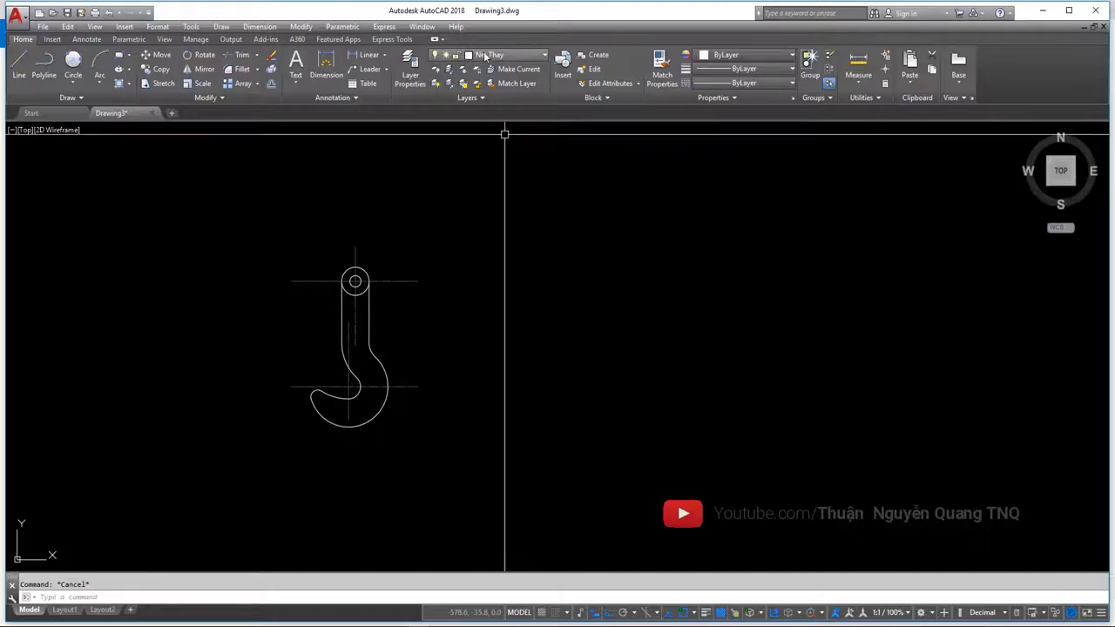
- Make Net Tim the current layer and draw a horizontal centre line right of the hook
{"action": "left_click", "coordinate": [503, 54]}
{"action": "left_click", "coordinate": [507, 99]}
{"action": "middle_click_drag", "start_coordinate": [505, 305], "coordinate": [361, 305]}
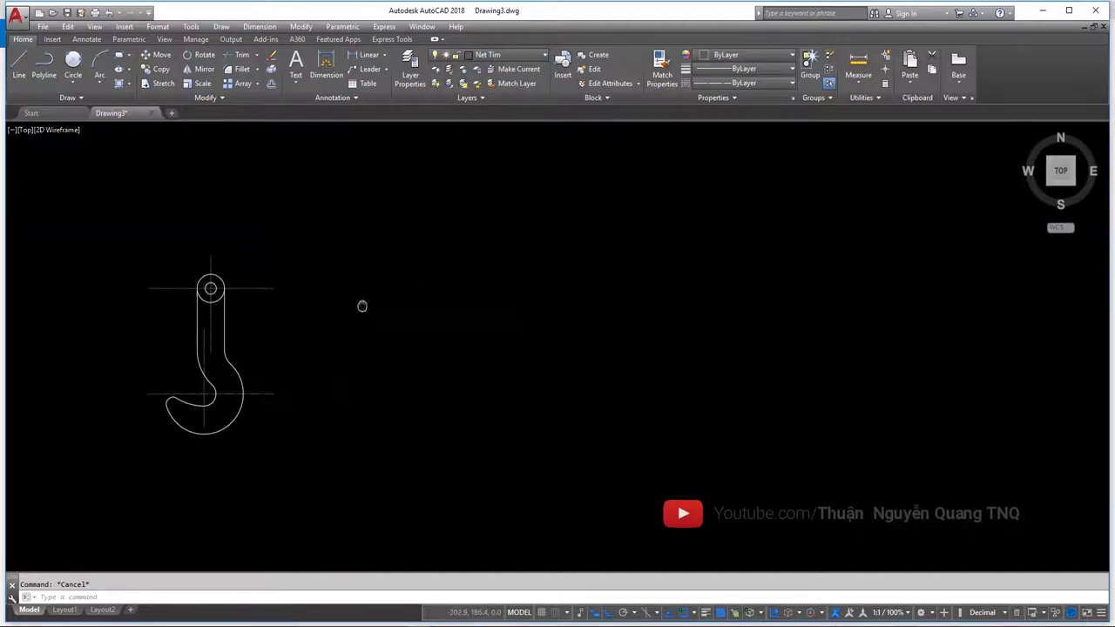
{"action": "type", "text": "l"}
{"action": "key", "text": "Return"}
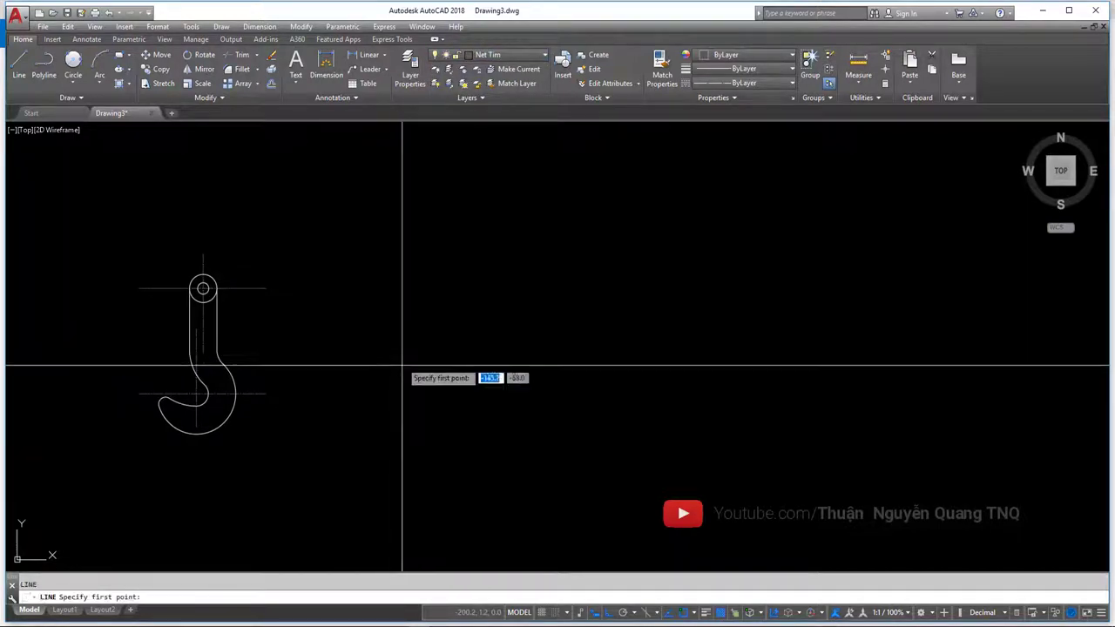
{"action": "left_click", "coordinate": [346, 394]}
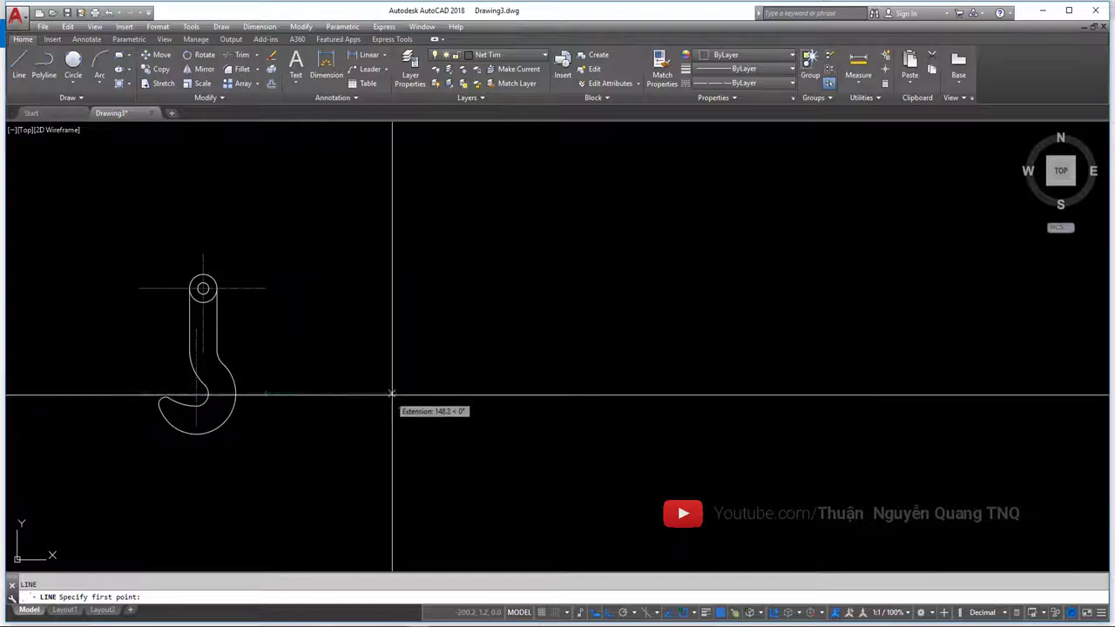
{"action": "left_click", "coordinate": [644, 393]}
{"action": "key", "text": "alt+Tab"}
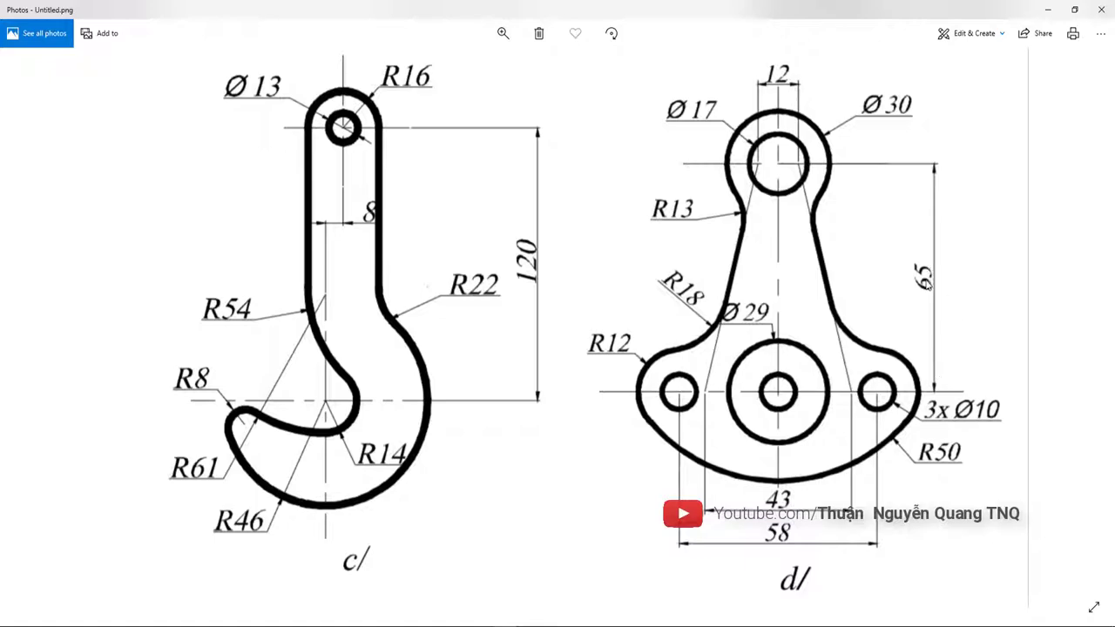
{"action": "key", "text": "alt+Tab"}
- Offset a parallel copy of the horizontal centre line above it
{"action": "type", "text": "o"}
{"action": "key", "text": "Return"}
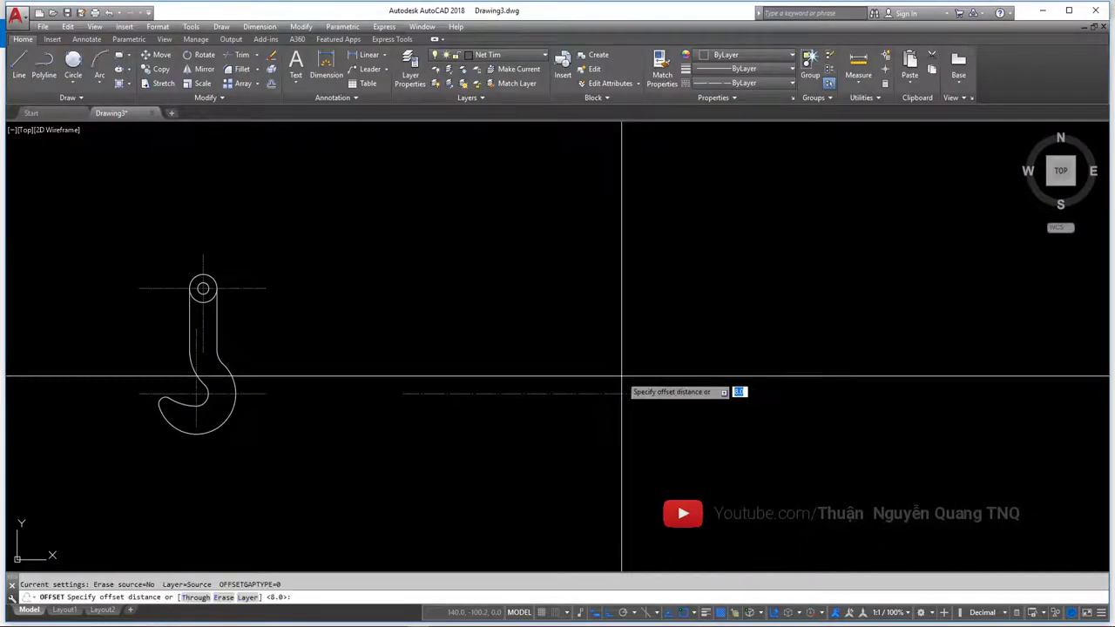
{"action": "key", "text": "Return"}
{"action": "left_click", "coordinate": [582, 393]}
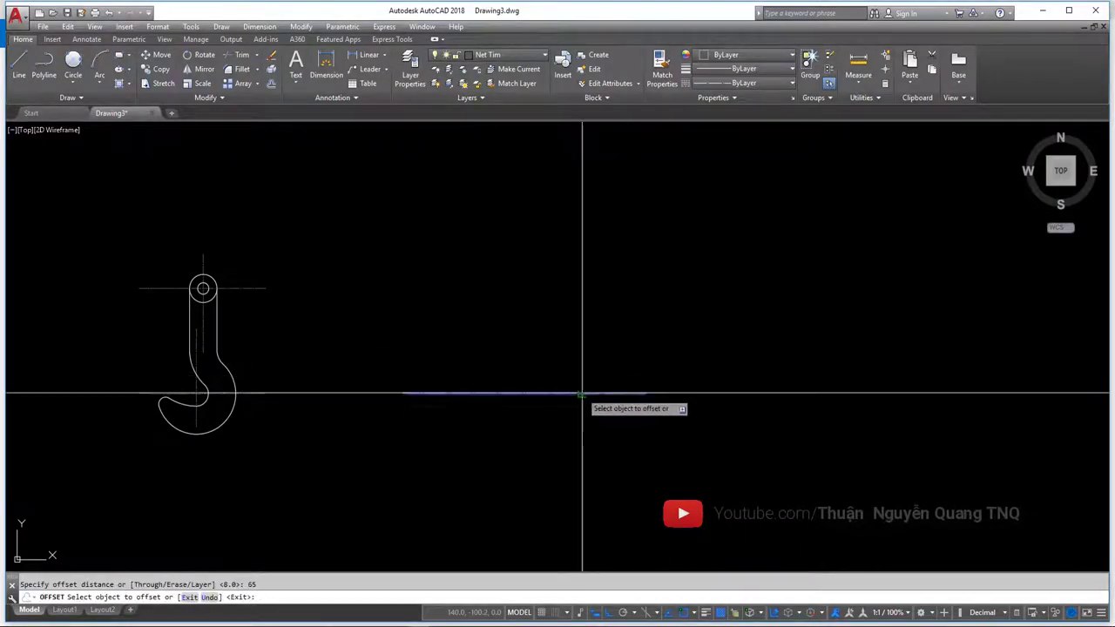
{"action": "left_click", "coordinate": [574, 346]}
{"action": "key", "text": "Escape"}
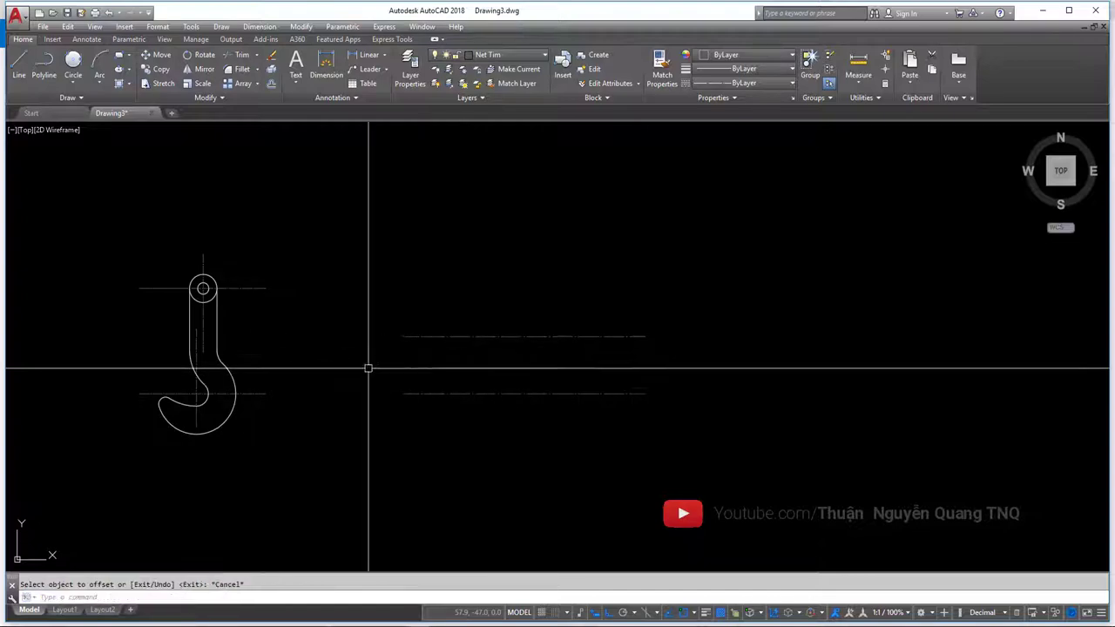
- Check the reference and draw the vertical centre line crossing both horizontals
{"action": "key", "text": "alt+Tab"}
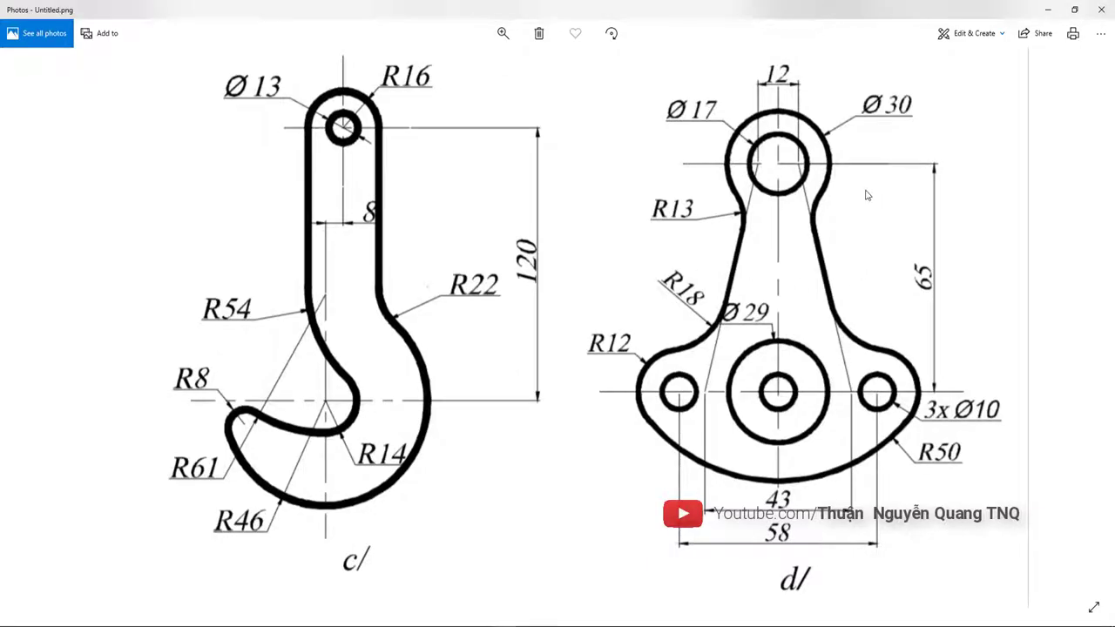
{"action": "scroll", "coordinate": [792, 200], "scroll_direction": "up", "scroll_amount": 2}
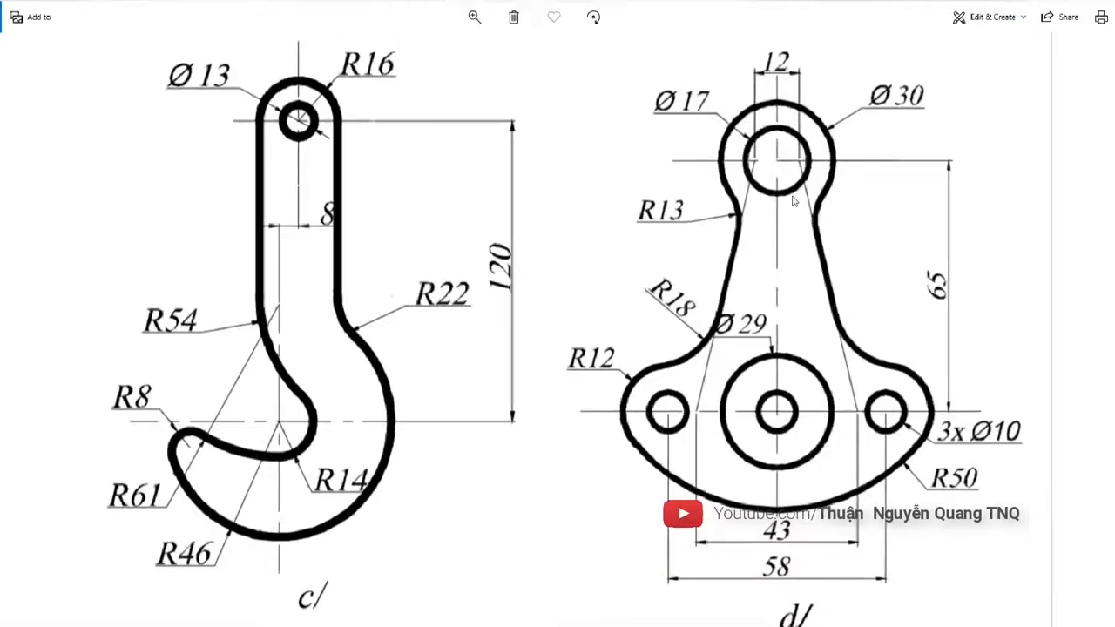
{"action": "left_click_drag", "start_coordinate": [773, 205], "coordinate": [781, 514]}
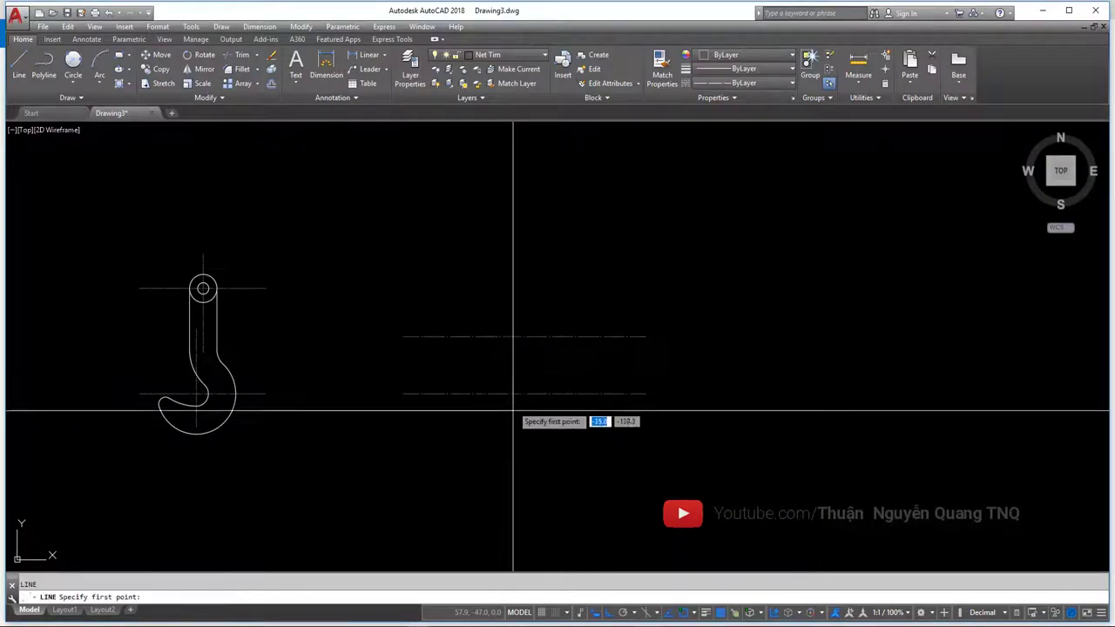
{"action": "left_click", "coordinate": [526, 439]}
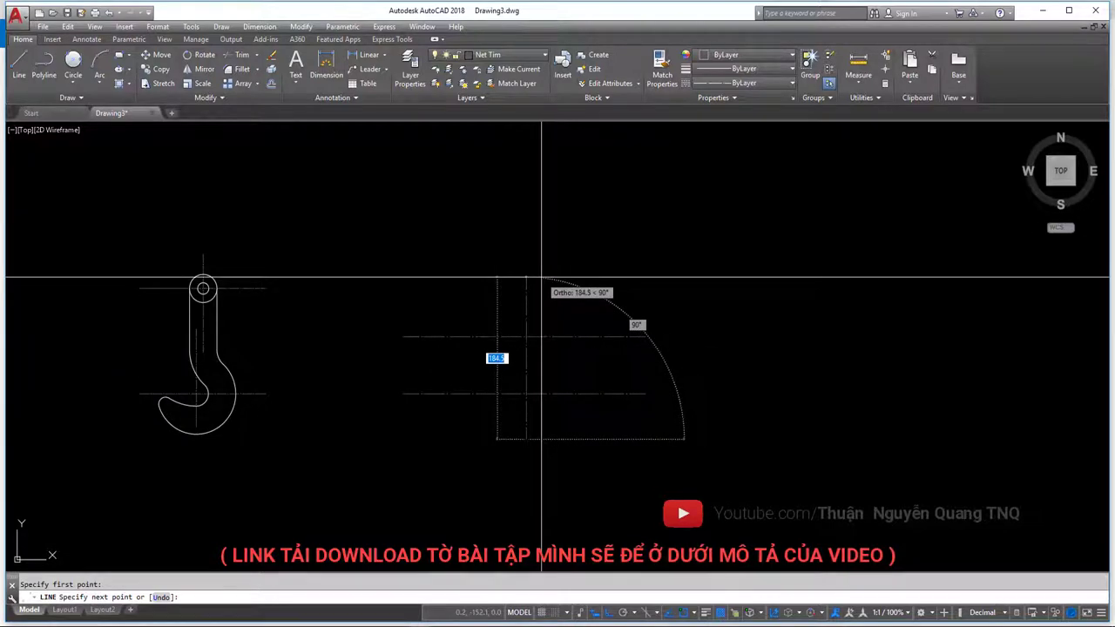
{"action": "key", "text": "Escape"}
{"action": "scroll", "coordinate": [540, 322], "scroll_direction": "up", "scroll_amount": 2}
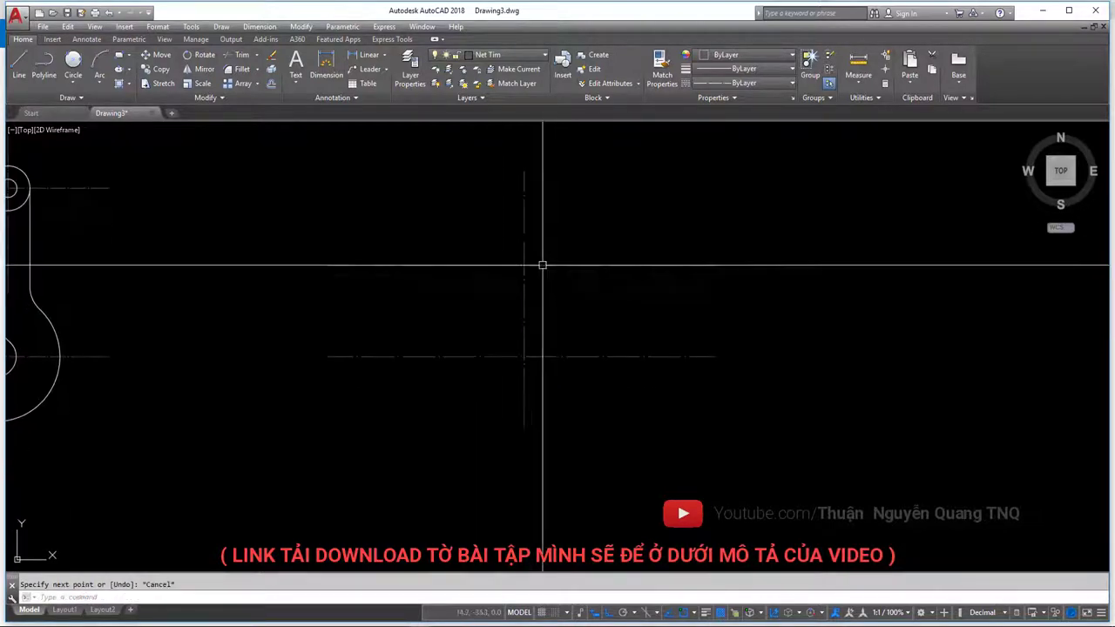
{"action": "key", "text": "alt+Tab"}
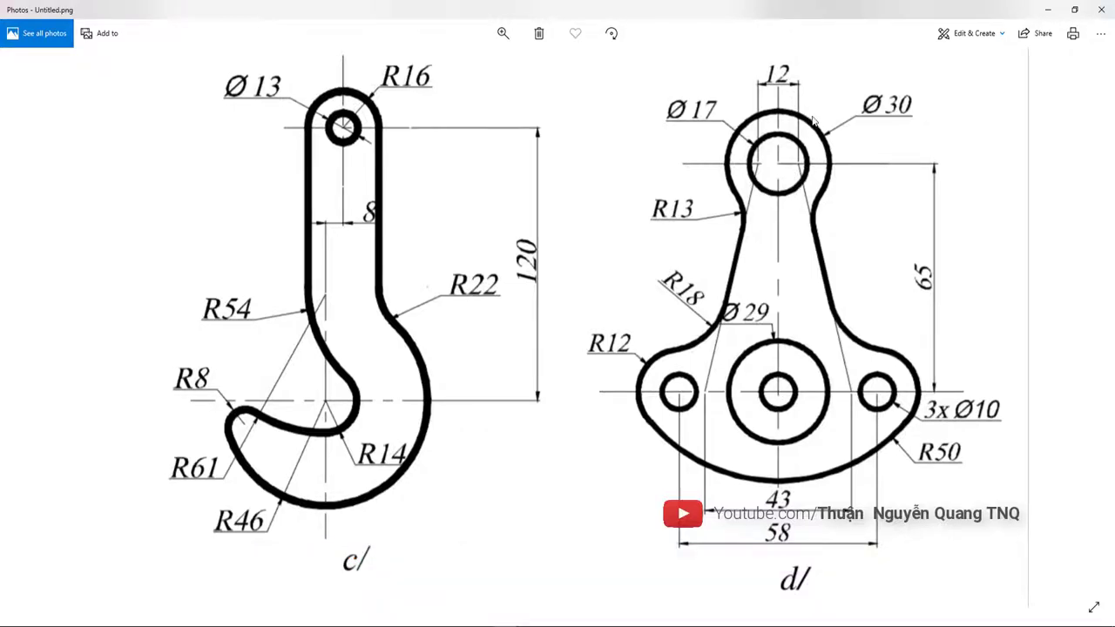
- Offset a copy of the vertical centre line to one side
{"action": "scroll", "coordinate": [815, 120], "scroll_direction": "up", "scroll_amount": 2}
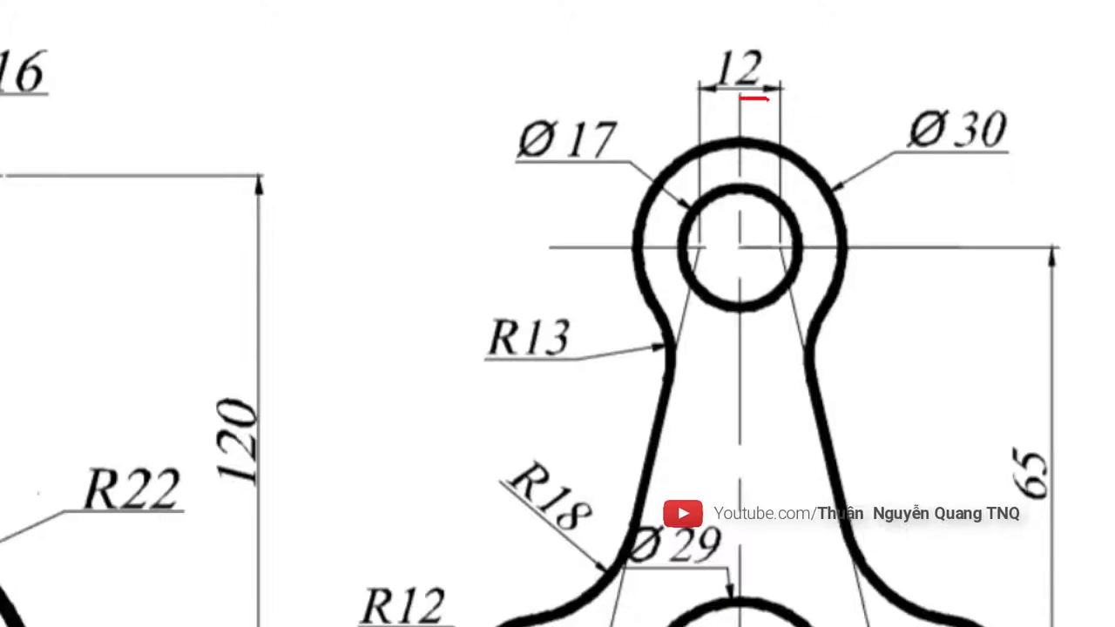
{"action": "scroll", "coordinate": [815, 121], "scroll_direction": "down", "scroll_amount": 3}
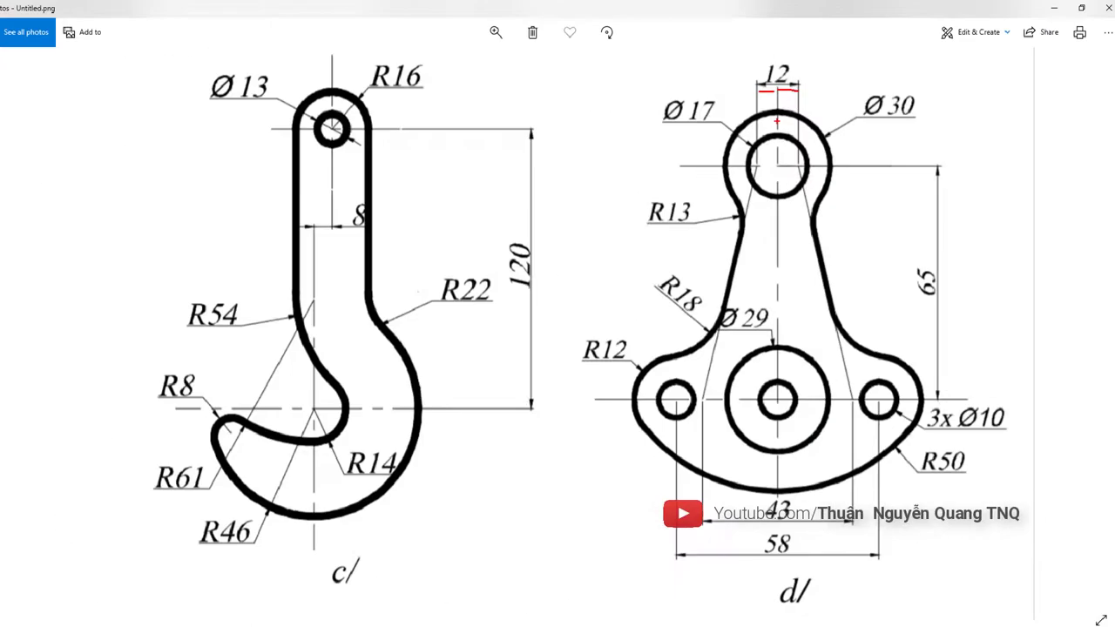
{"action": "key", "text": "alt+Tab"}
{"action": "type", "text": "o"}
{"action": "key", "text": "Return"}
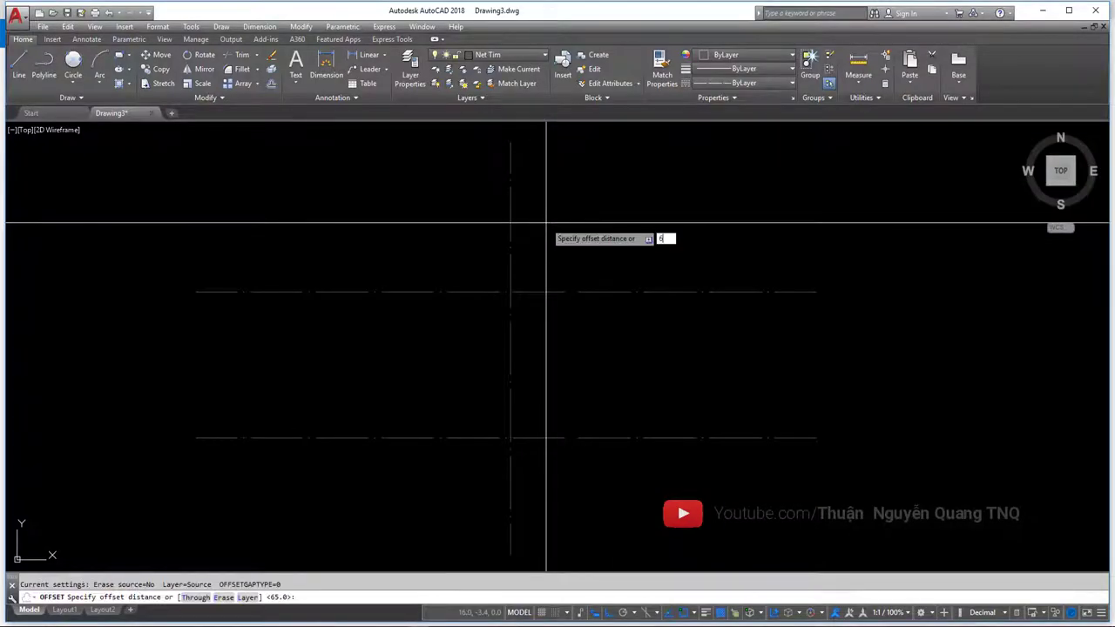
{"action": "key", "text": "Return"}
{"action": "left_click", "coordinate": [510, 229]}
{"action": "left_click", "coordinate": [540, 241]}
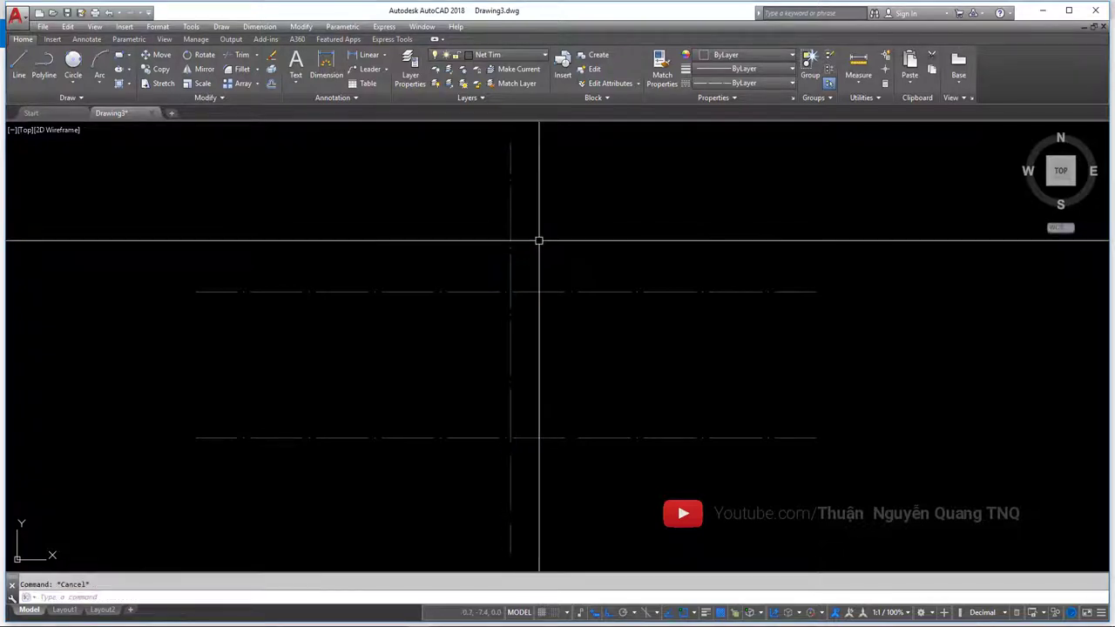
{"action": "key", "text": "Return"}
- Offset the vertical centre line by 6 to one side
{"action": "type", "text": "o"}
{"action": "key", "text": "Return"}
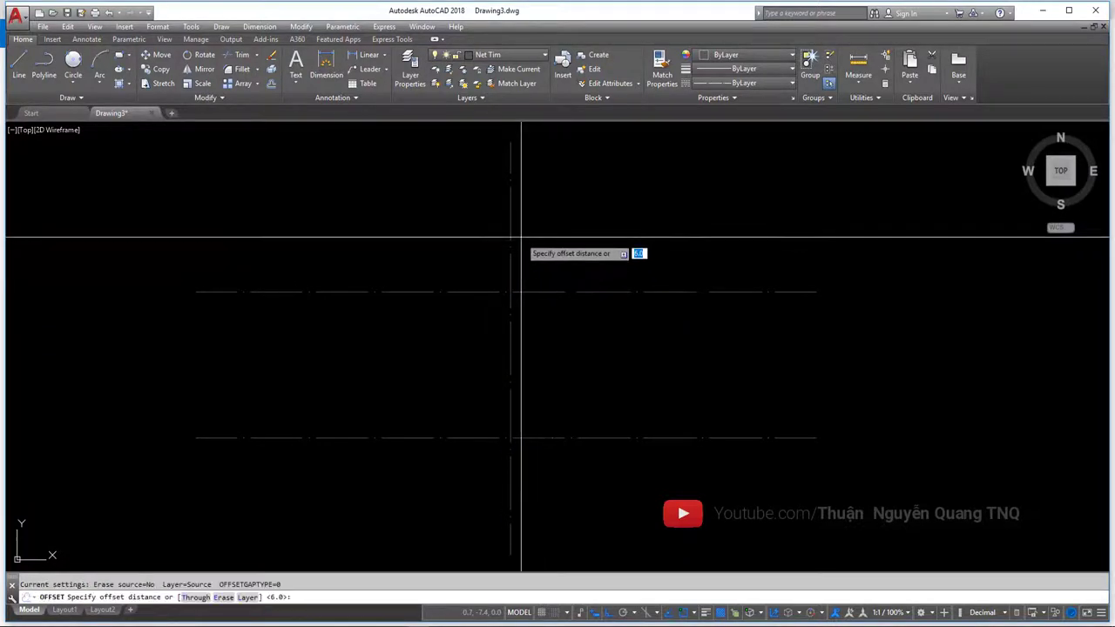
{"action": "type", "text": "6"}
{"action": "key", "text": "Return"}
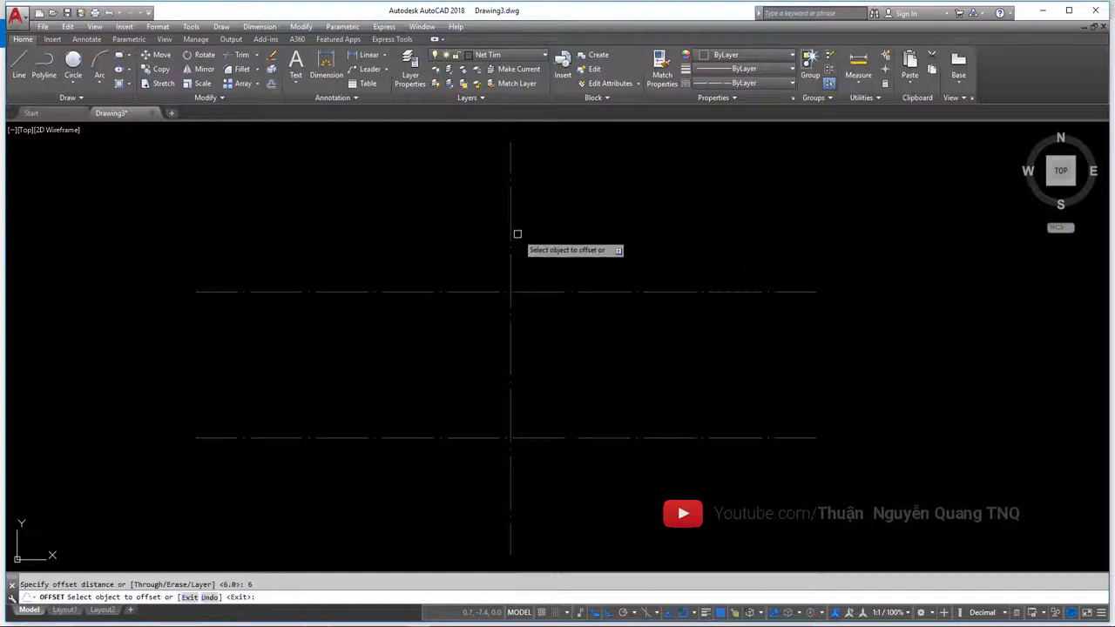
{"action": "left_click", "coordinate": [510, 231]}
{"action": "left_click", "coordinate": [522, 235]}
{"action": "left_click", "coordinate": [511, 229]}
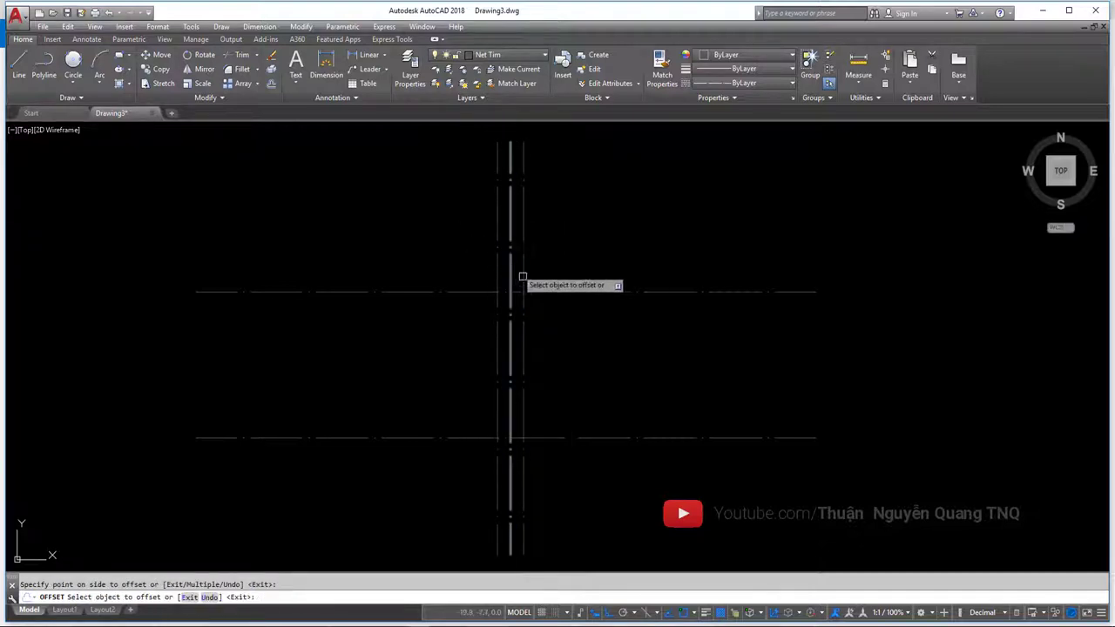
- Offset vertical construction lines 21.5 to the right and left of the centre line
{"action": "key", "text": "alt+Tab"}
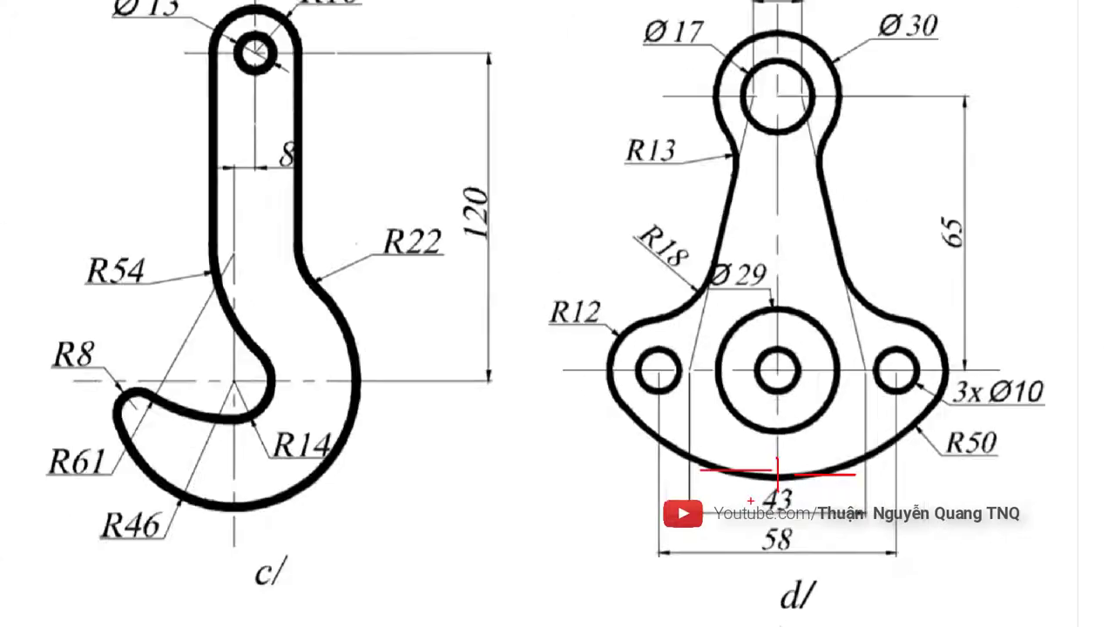
{"action": "key", "text": "alt+Tab"}
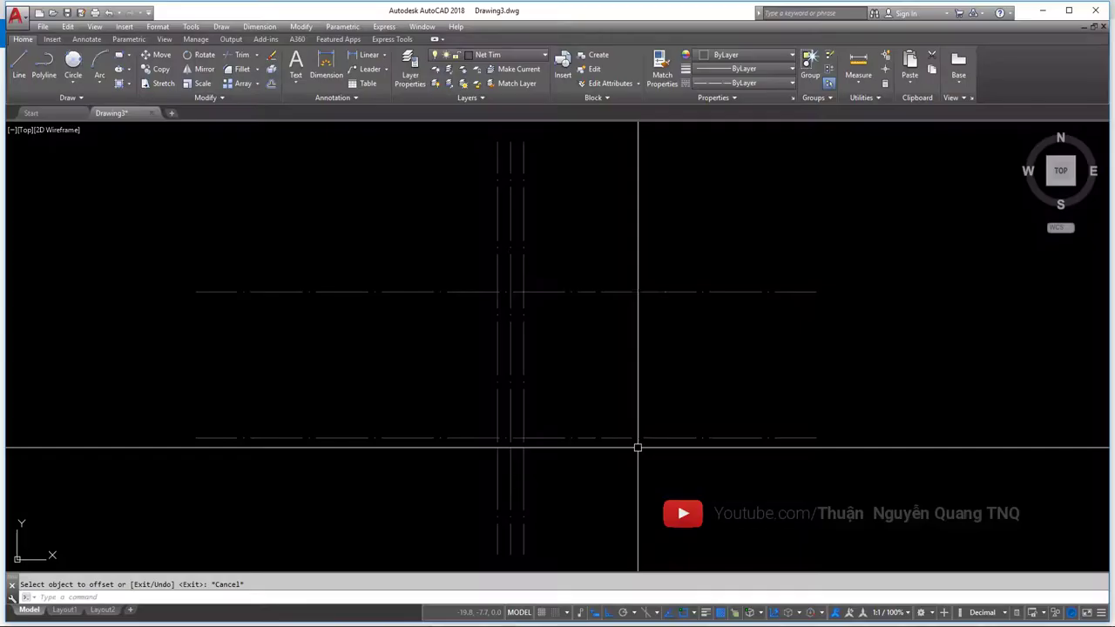
{"action": "scroll", "coordinate": [545, 462], "scroll_direction": "up", "scroll_amount": 2}
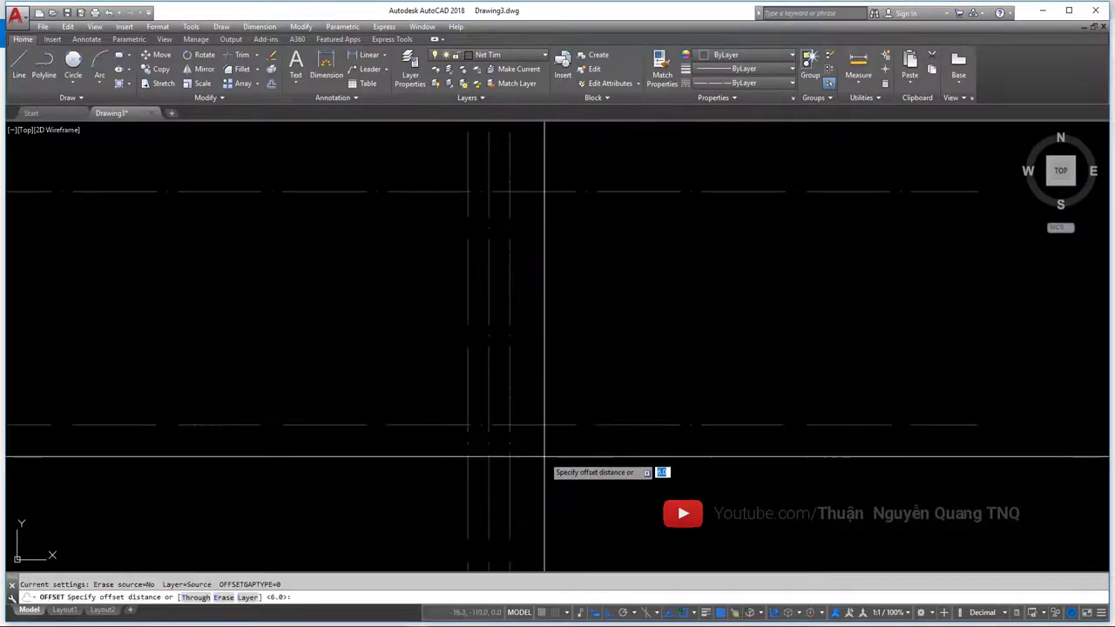
{"action": "key", "text": "Return"}
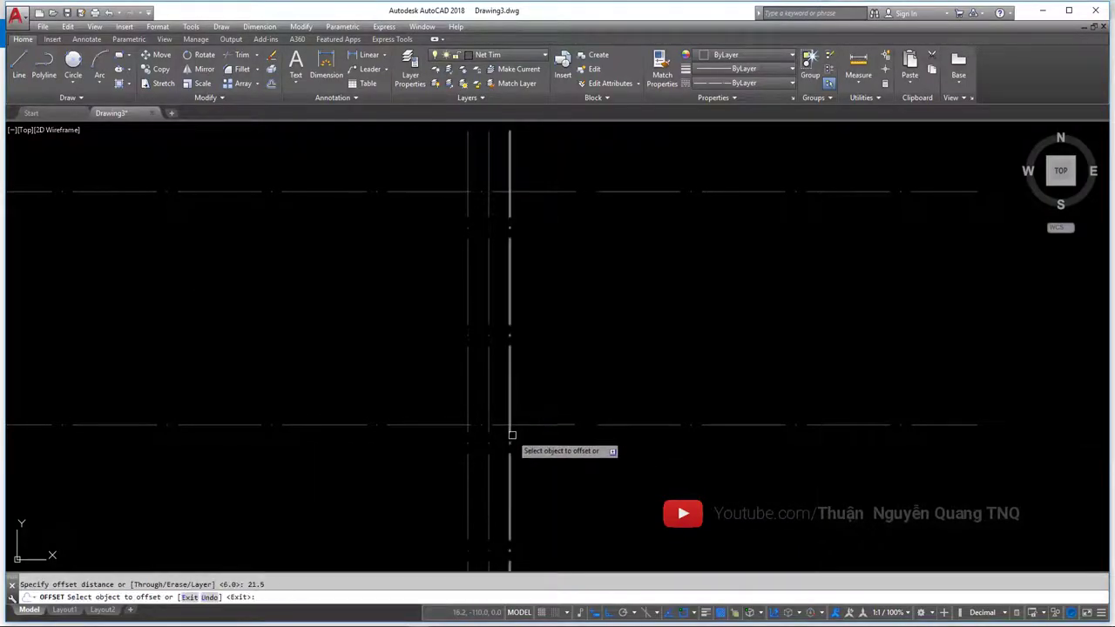
{"action": "left_click", "coordinate": [509, 464]}
{"action": "left_click", "coordinate": [523, 471]}
{"action": "left_click", "coordinate": [489, 470]}
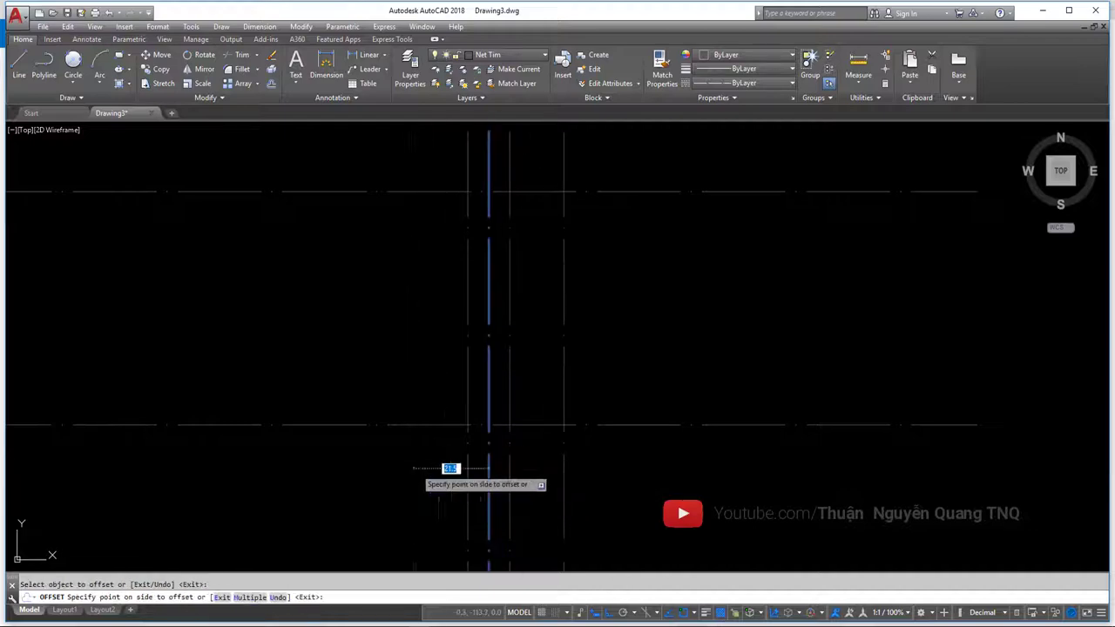
{"action": "left_click", "coordinate": [523, 465]}
- Mark guide lines along the left and right tapered neck sides on the reference image
{"action": "key", "text": "alt+Tab"}
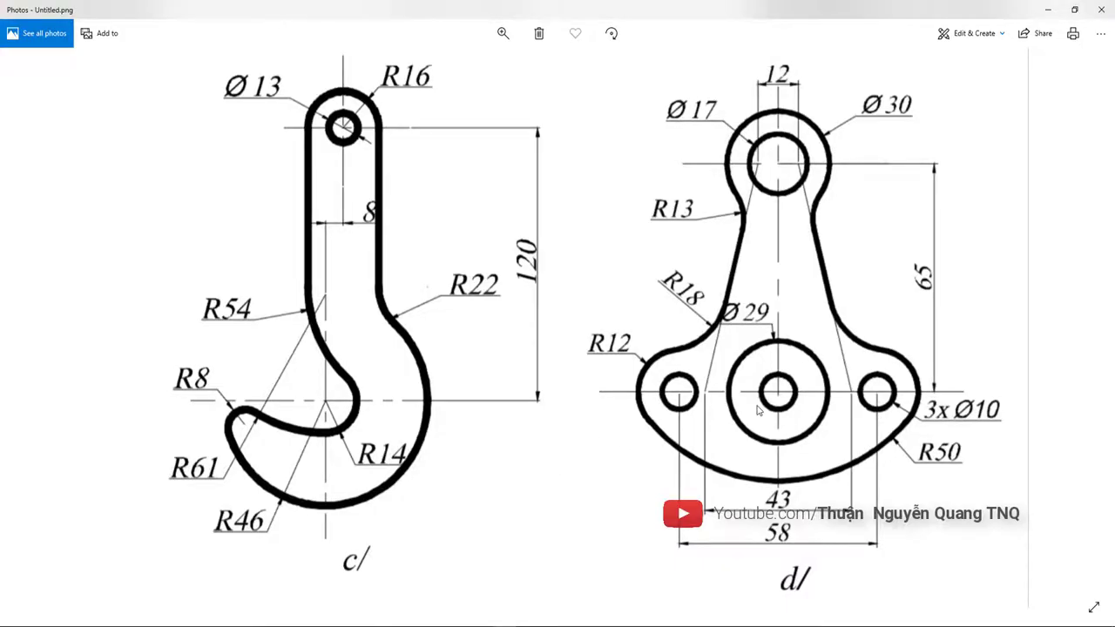
{"action": "scroll", "coordinate": [806, 318], "scroll_direction": "up", "scroll_amount": 3}
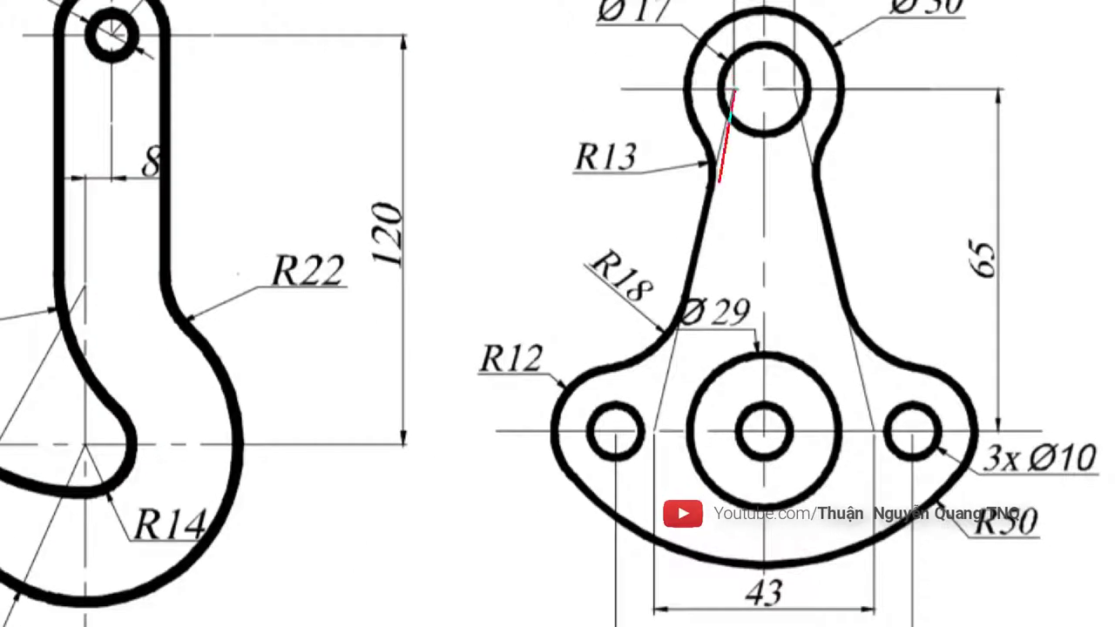
{"action": "left_click_drag", "start_coordinate": [719, 183], "coordinate": [649, 440]}
{"action": "left_click_drag", "start_coordinate": [862, 335], "coordinate": [871, 431]}
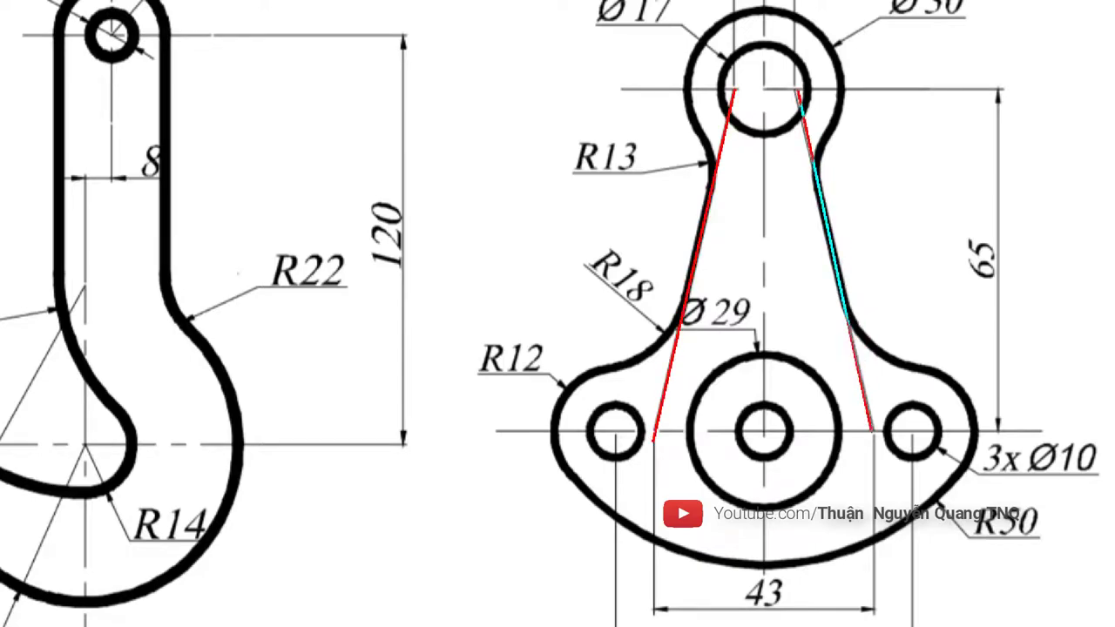
{"action": "scroll", "coordinate": [871, 432], "scroll_direction": "down", "scroll_amount": 3}
{"action": "key", "text": "alt+Tab"}
- Draw the left and right slanted neck lines down to the lower horizontal line
{"action": "scroll", "coordinate": [506, 334], "scroll_direction": "up", "scroll_amount": 3}
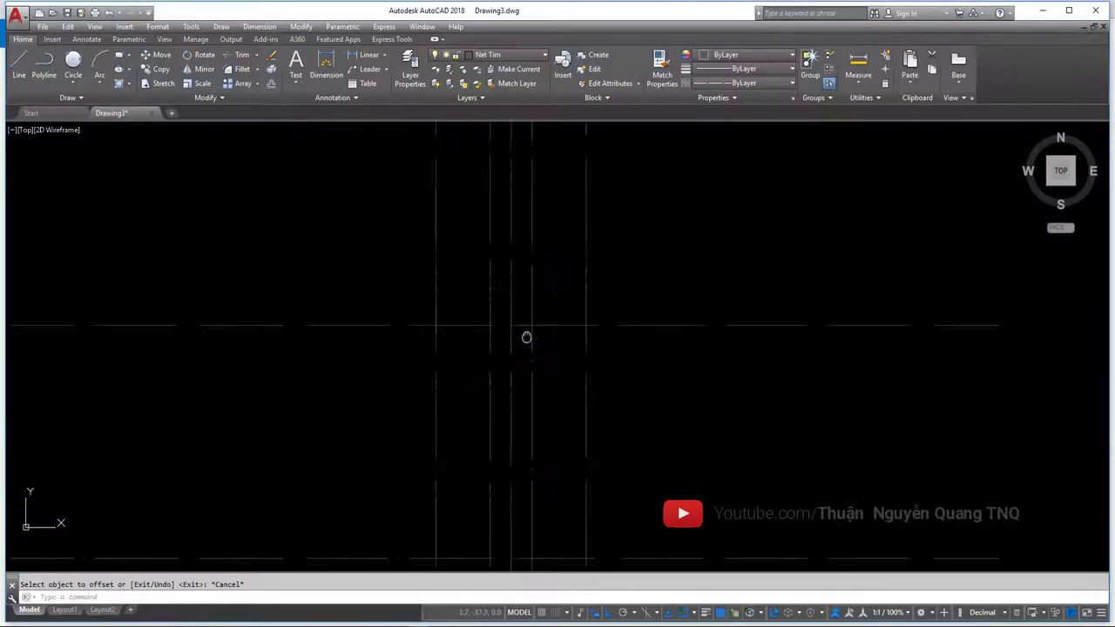
{"action": "type", "text": "L"}
{"action": "key", "text": "Return"}
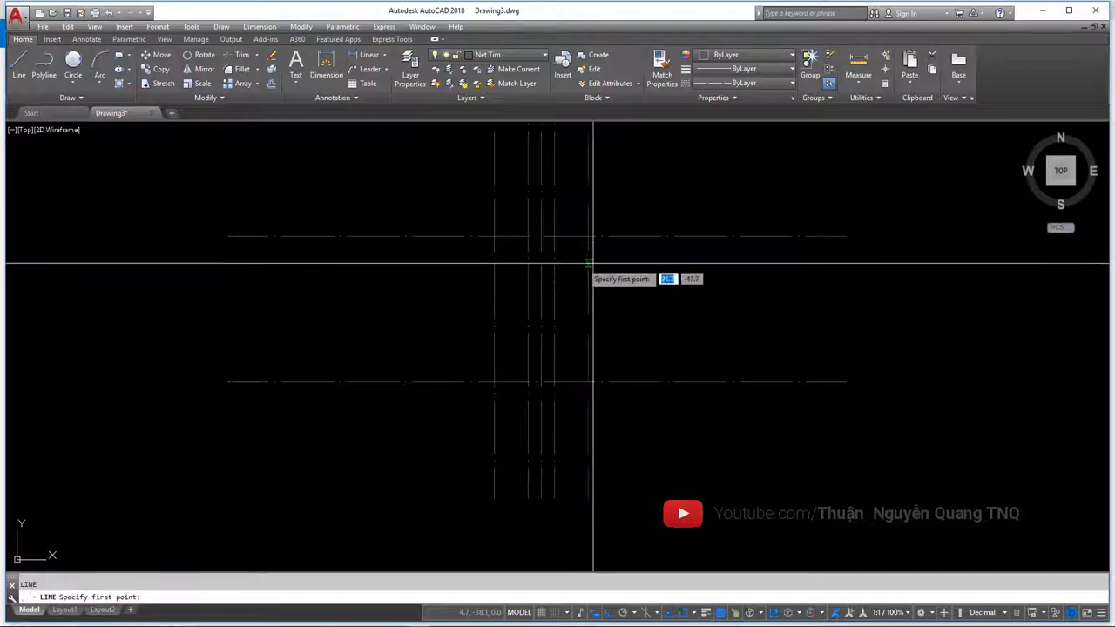
{"action": "left_click", "coordinate": [494, 235]}
{"action": "left_click", "coordinate": [495, 380]}
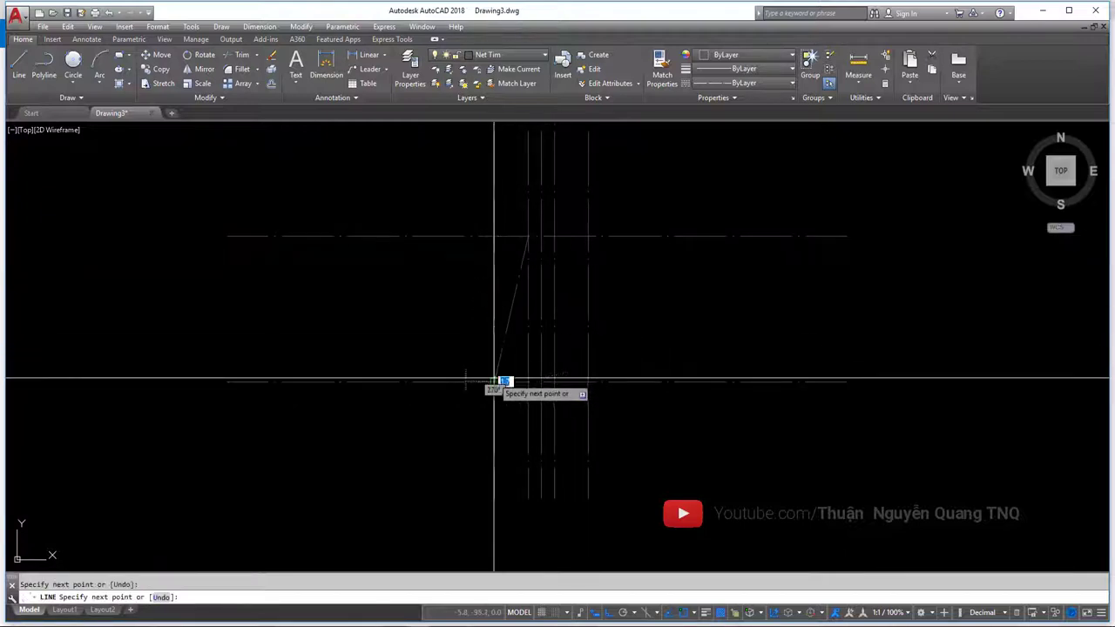
{"action": "key", "text": "Return"}
{"action": "key", "text": "Return"}
{"action": "left_click", "coordinate": [553, 235]}
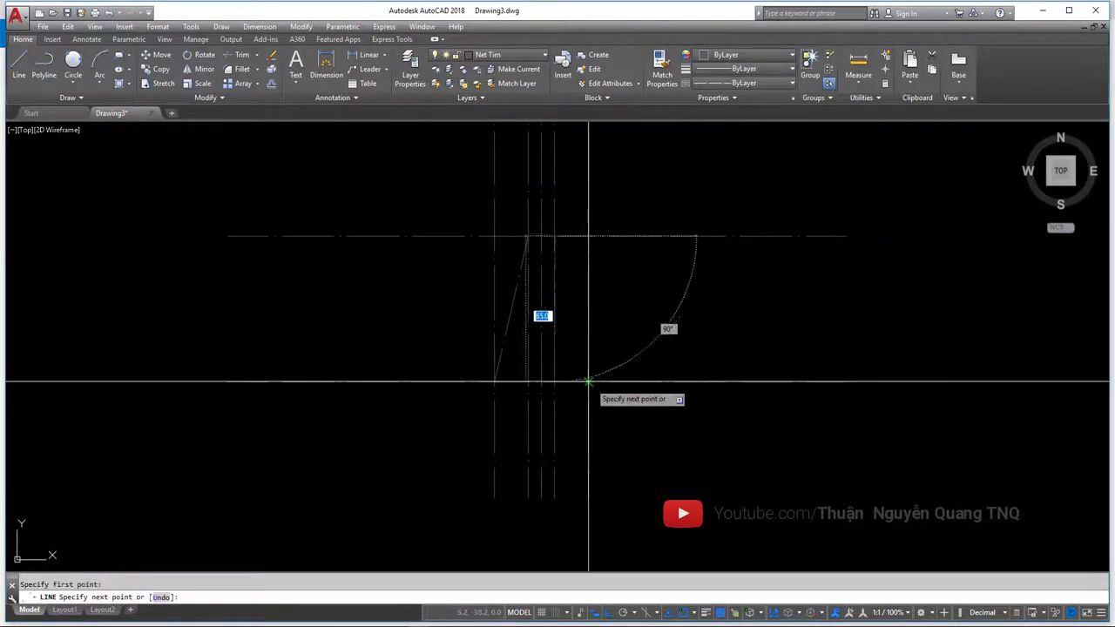
{"action": "left_click", "coordinate": [588, 380]}
{"action": "key", "text": "Escape"}
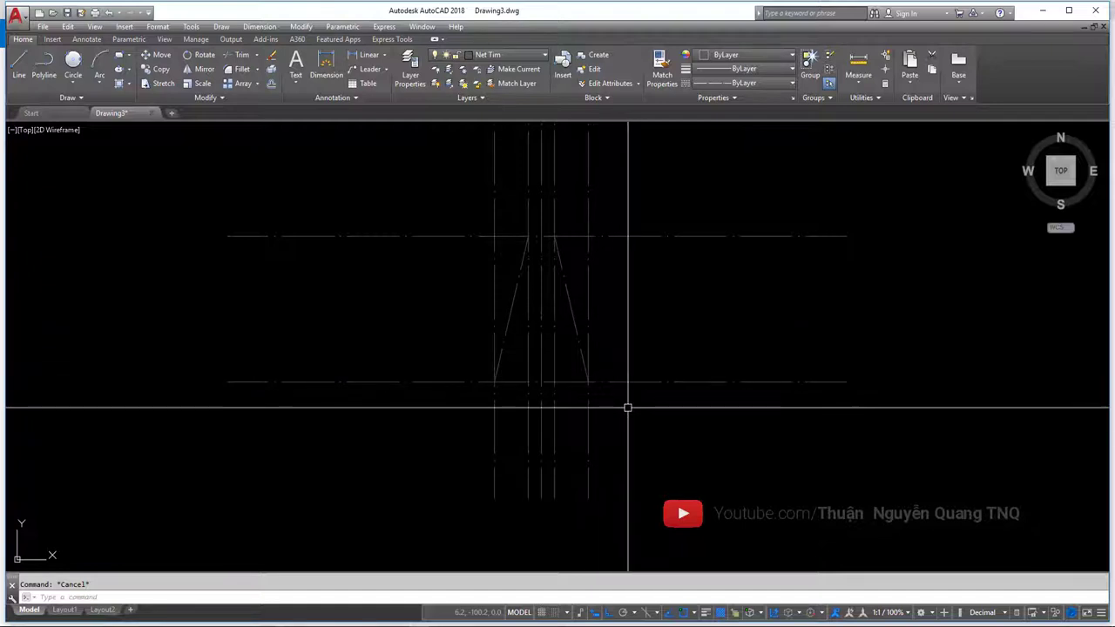
- Erase the outer right and left vertical helper lines
{"action": "left_click", "coordinate": [587, 322]}
{"action": "key", "text": "Delete"}
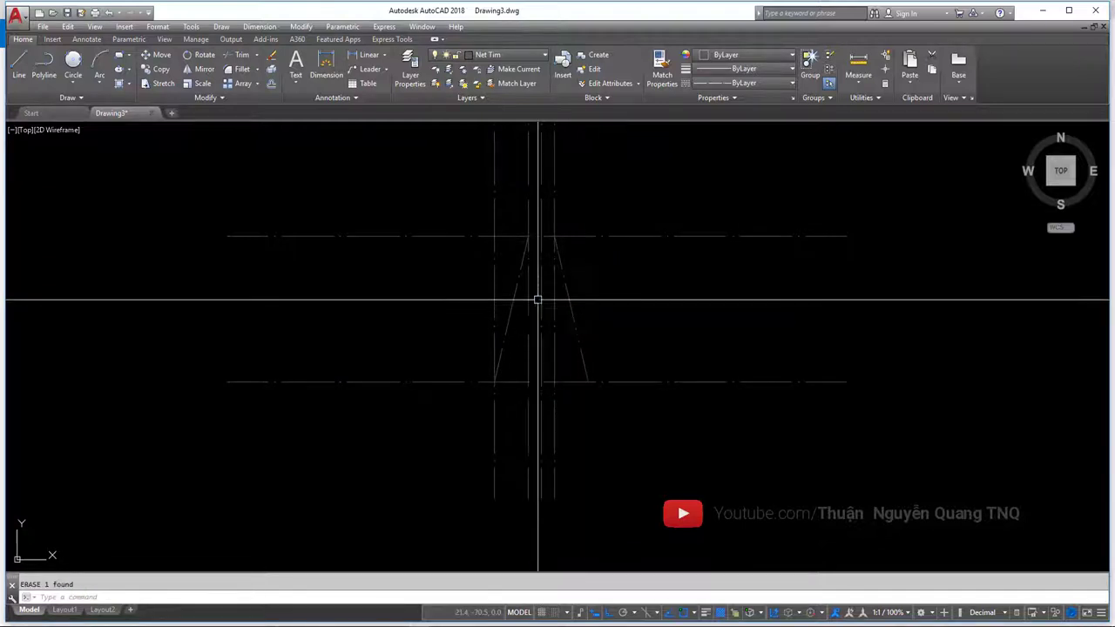
{"action": "left_click", "coordinate": [496, 277]}
{"action": "scroll", "coordinate": [549, 174], "scroll_direction": "up", "scroll_amount": 2}
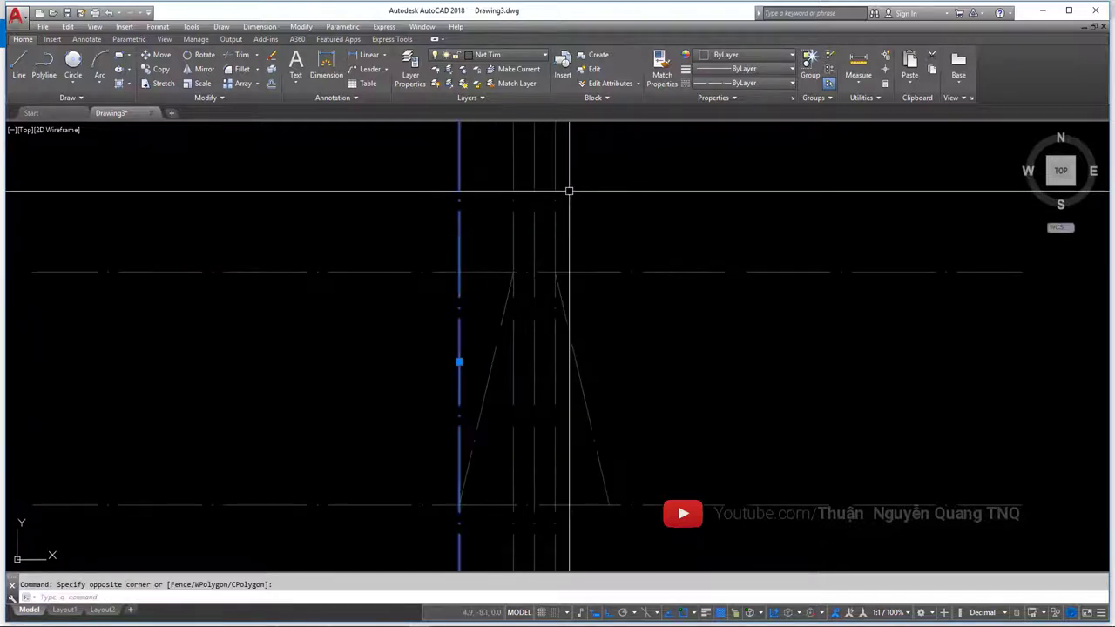
{"action": "left_click", "coordinate": [555, 202]}
{"action": "key", "text": "Escape"}
{"action": "left_click", "coordinate": [459, 244]}
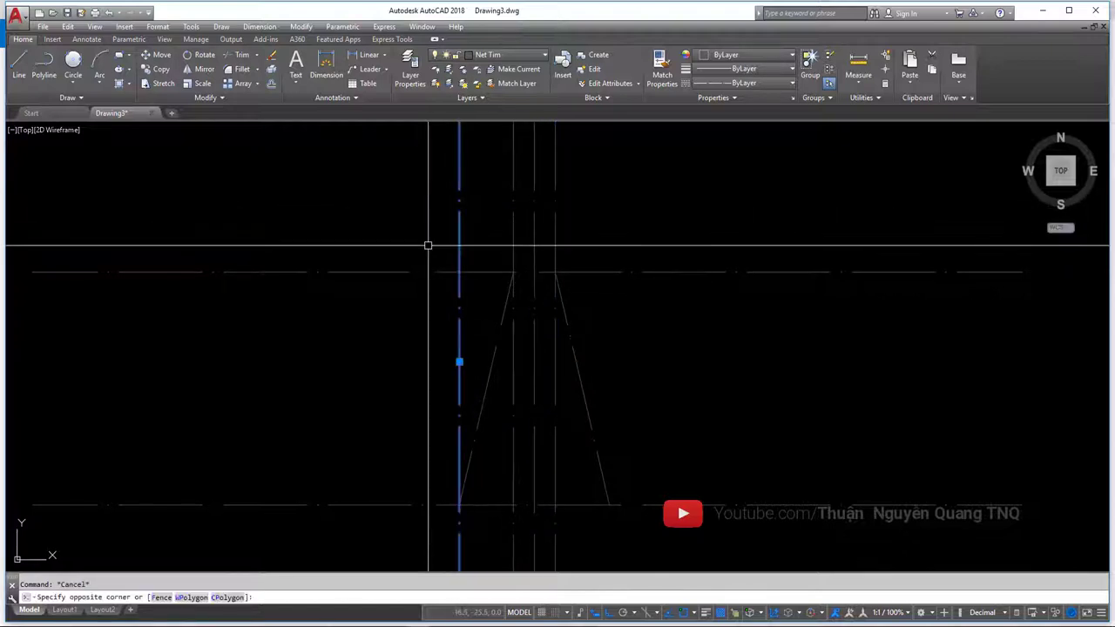
{"action": "key", "text": "Delete"}
- Start TRIM on the outline, then cancel it and pan over the lever
{"action": "type", "text": "tr"}
{"action": "key", "text": "Return"}
{"action": "key", "text": "Return"}
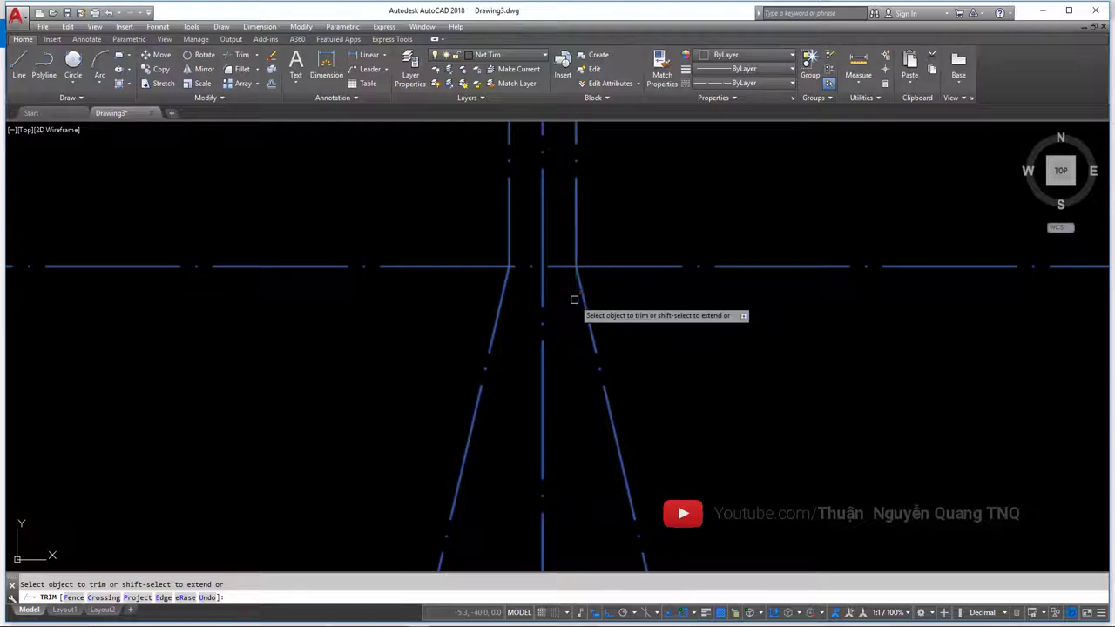
{"action": "scroll", "coordinate": [570, 262], "scroll_direction": "down", "scroll_amount": 4}
{"action": "key", "text": "Escape"}
{"action": "middle_click_drag", "start_coordinate": [645, 311], "coordinate": [592, 378]}
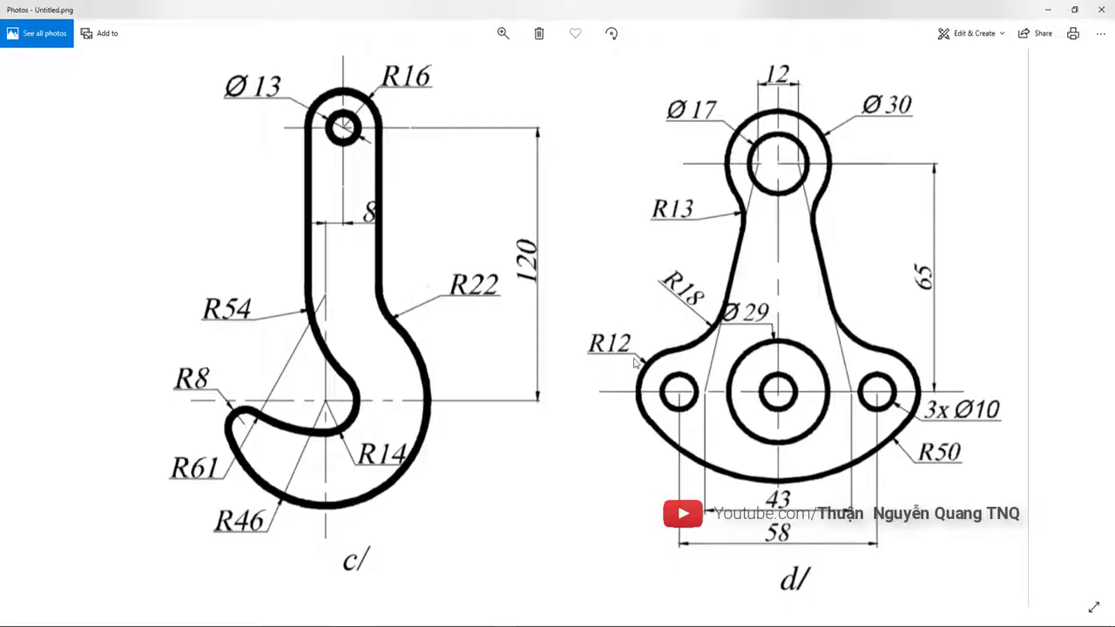
- Make Net Thay the current layer
{"action": "scroll", "coordinate": [731, 333], "scroll_direction": "down", "scroll_amount": 2, "text": "ctrl"}
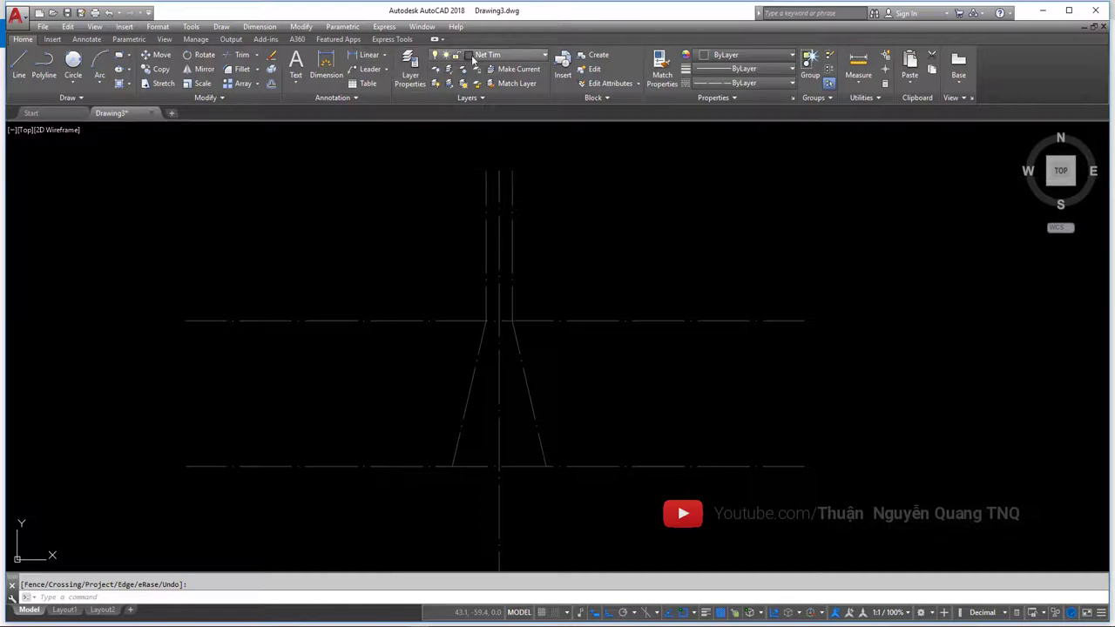
{"action": "left_click", "coordinate": [500, 55]}
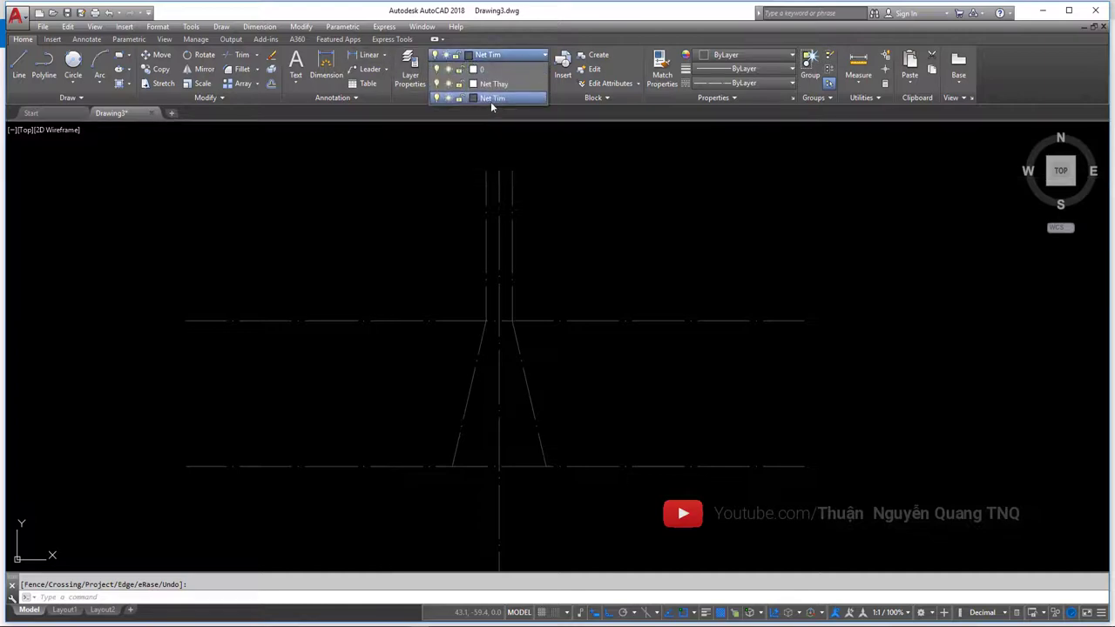
{"action": "left_click", "coordinate": [492, 85]}
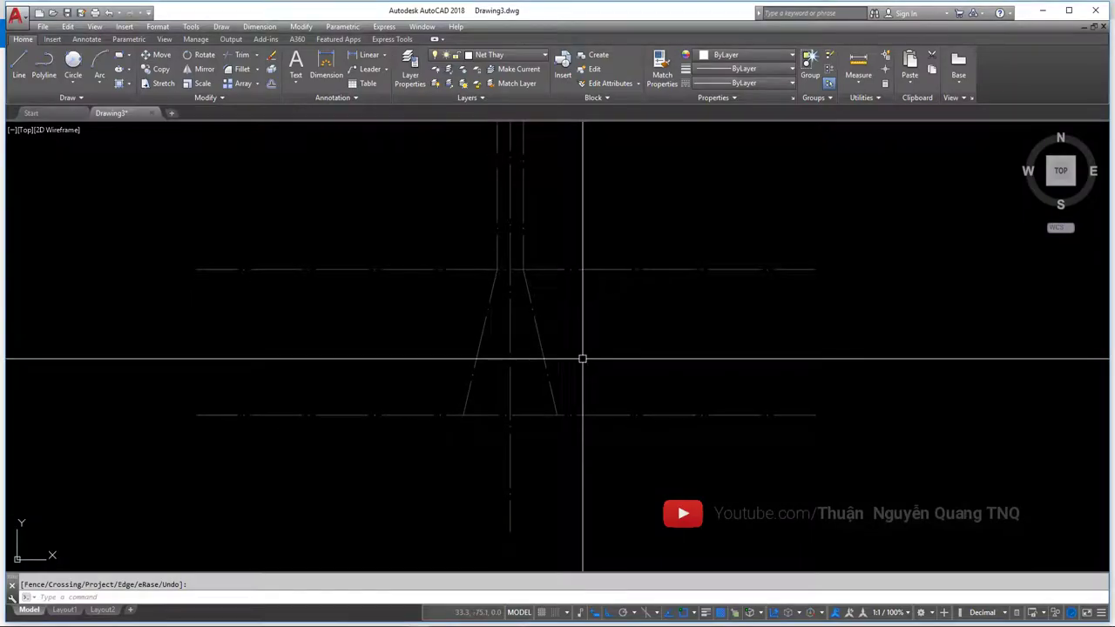
- Offset the vertical centre line 25 units to the right
{"action": "type", "text": "o"}
{"action": "key", "text": "Return"}
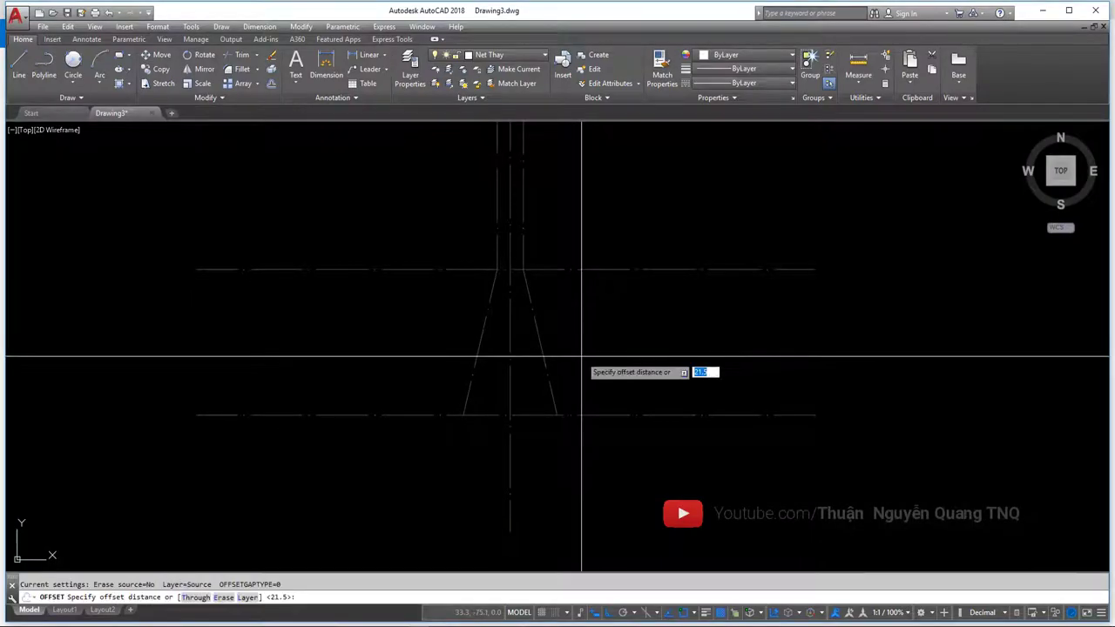
{"action": "key", "text": "Return"}
{"action": "left_click", "coordinate": [511, 375]}
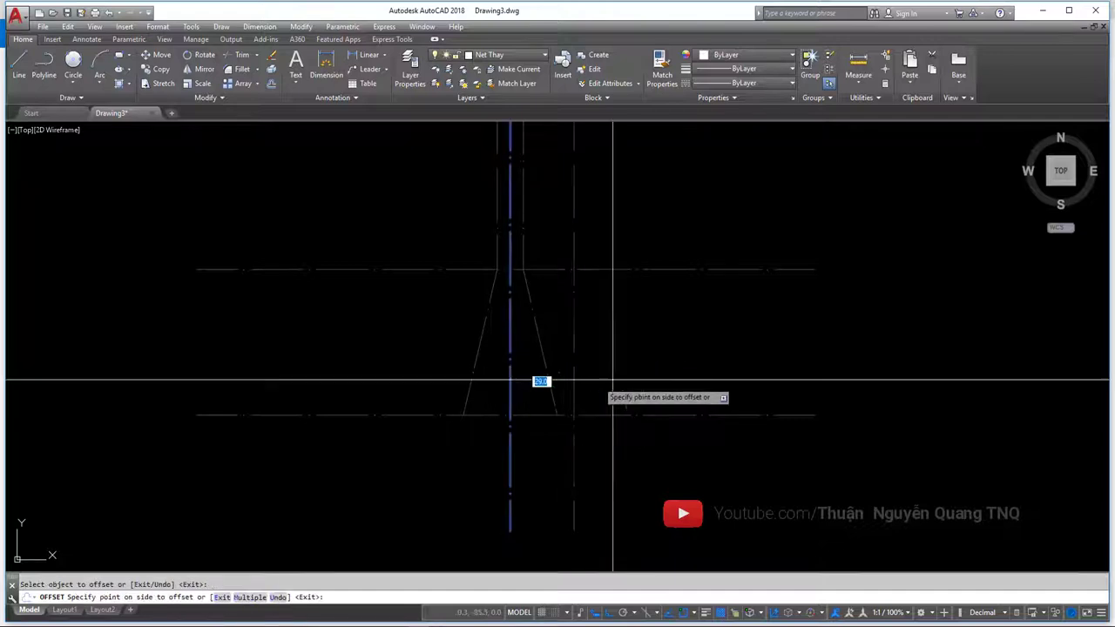
{"action": "left_click", "coordinate": [610, 381]}
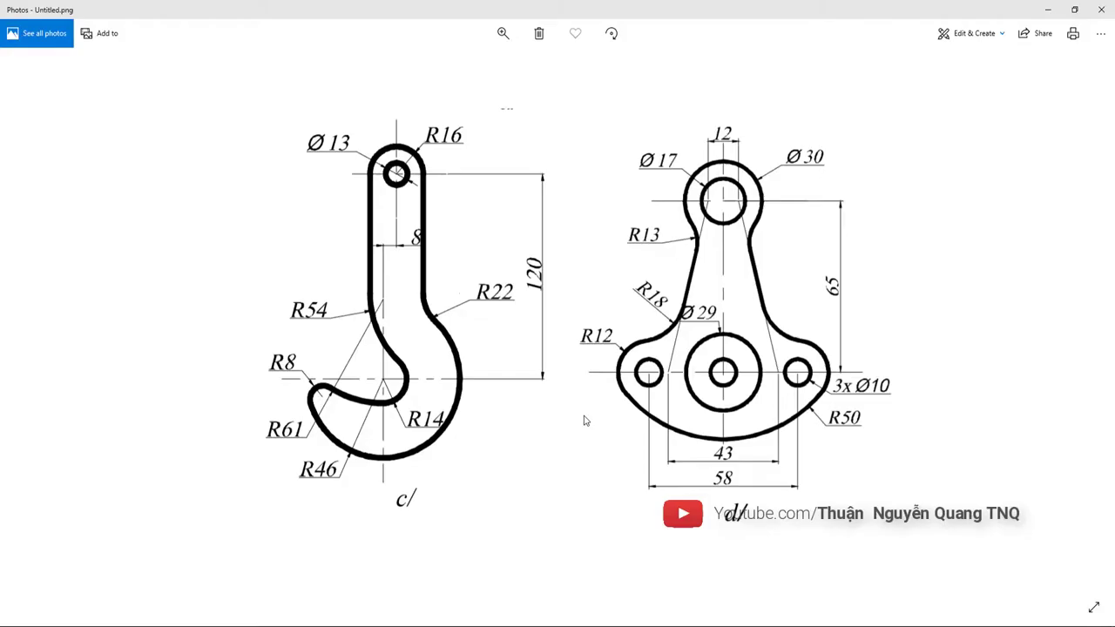
{"action": "scroll", "coordinate": [790, 389], "scroll_direction": "up", "scroll_amount": 3}
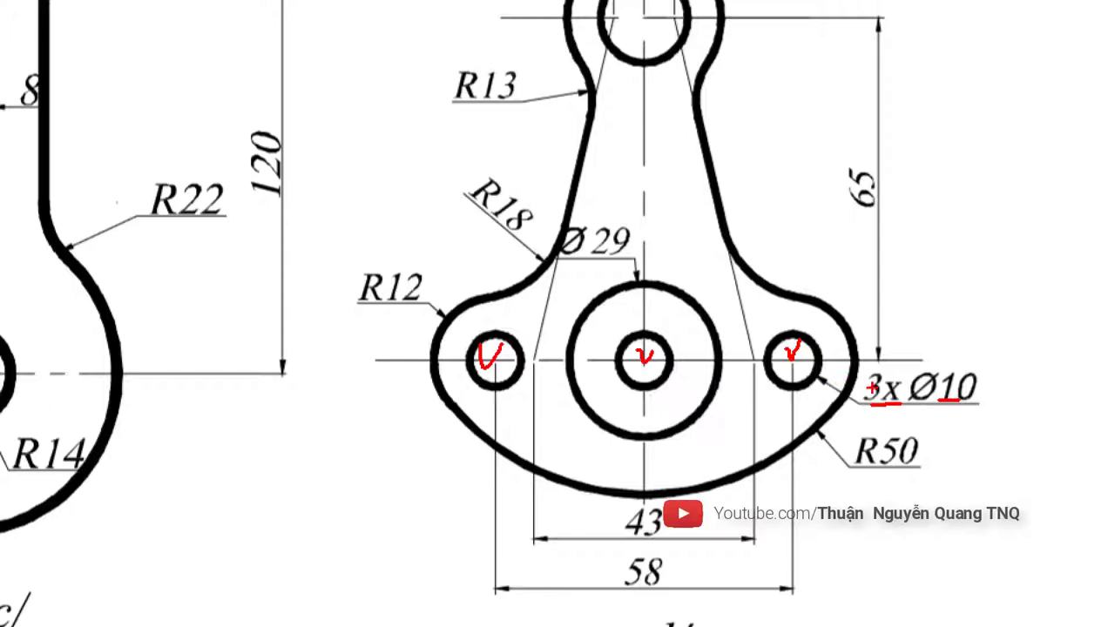
{"action": "scroll", "coordinate": [791, 390], "scroll_direction": "down", "scroll_amount": 3}
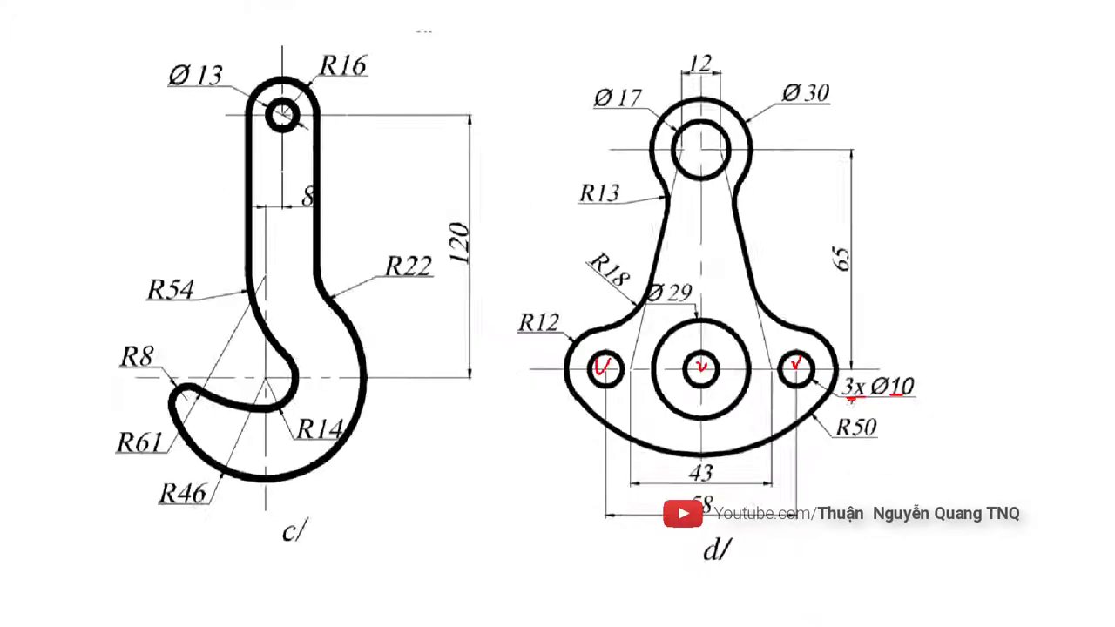
{"action": "key", "text": "alt+Tab"}
- Draw a radius 5 circle and move it onto the offset line intersection
{"action": "type", "text": "c"}
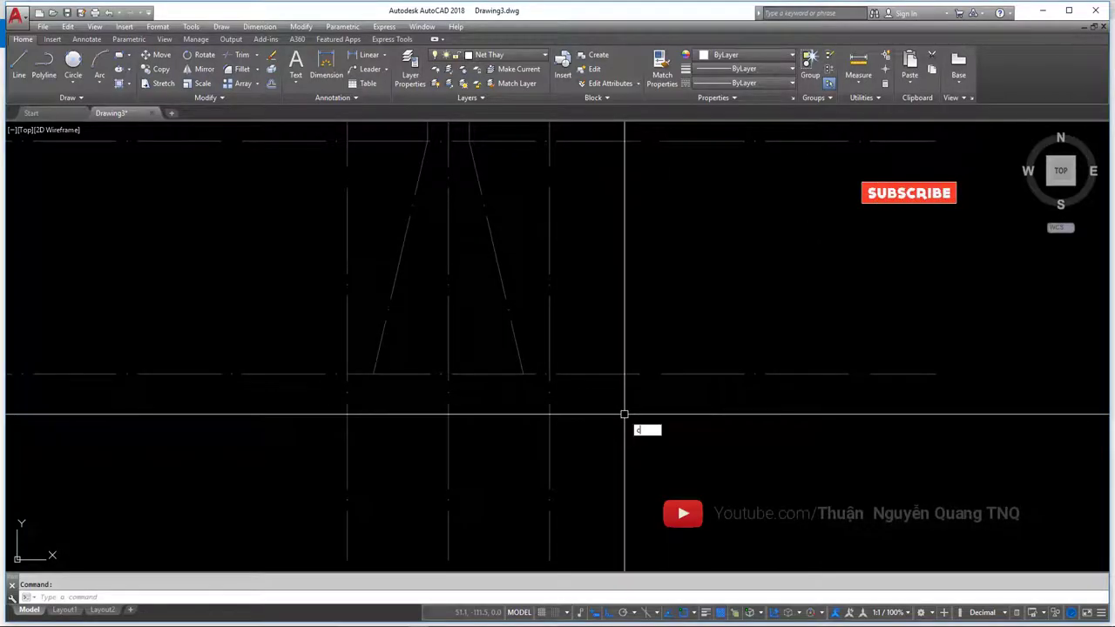
{"action": "key", "text": "Return"}
{"action": "left_click", "coordinate": [621, 415]}
{"action": "type", "text": "5"}
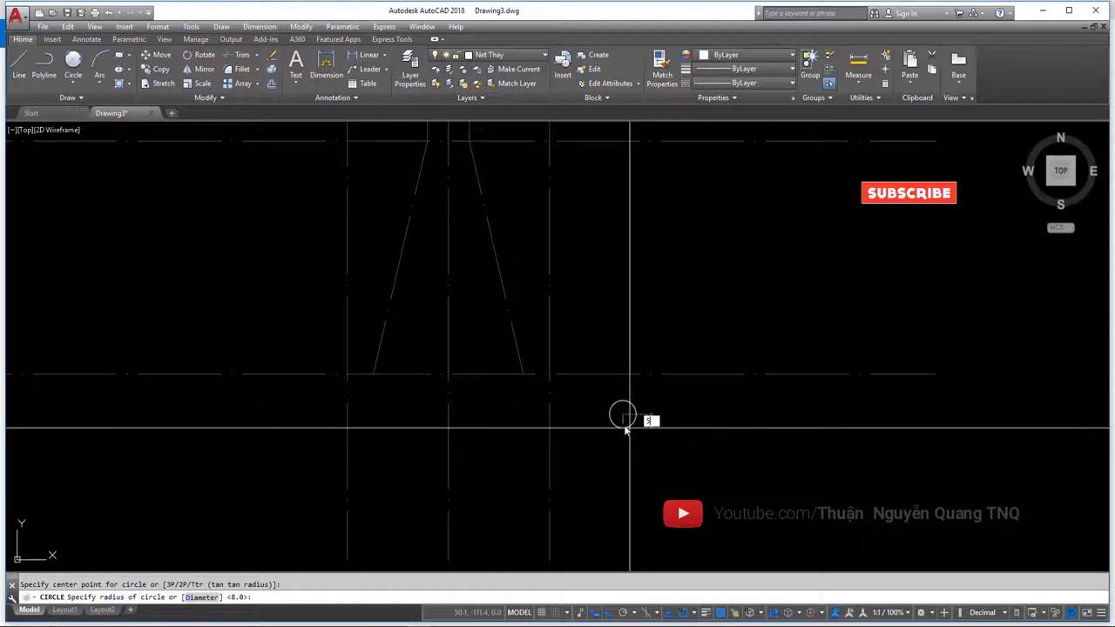
{"action": "key", "text": "Return"}
{"action": "left_click", "coordinate": [623, 413]}
{"action": "type", "text": "m"}
{"action": "key", "text": "Return"}
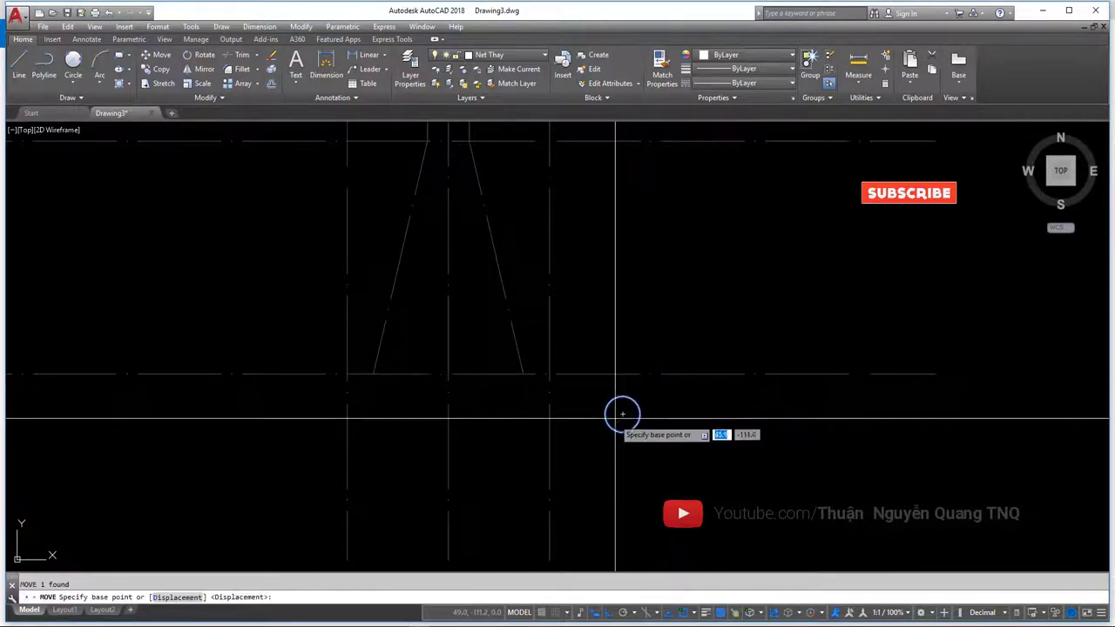
{"action": "left_click", "coordinate": [615, 419]}
{"action": "left_click", "coordinate": [549, 373]}
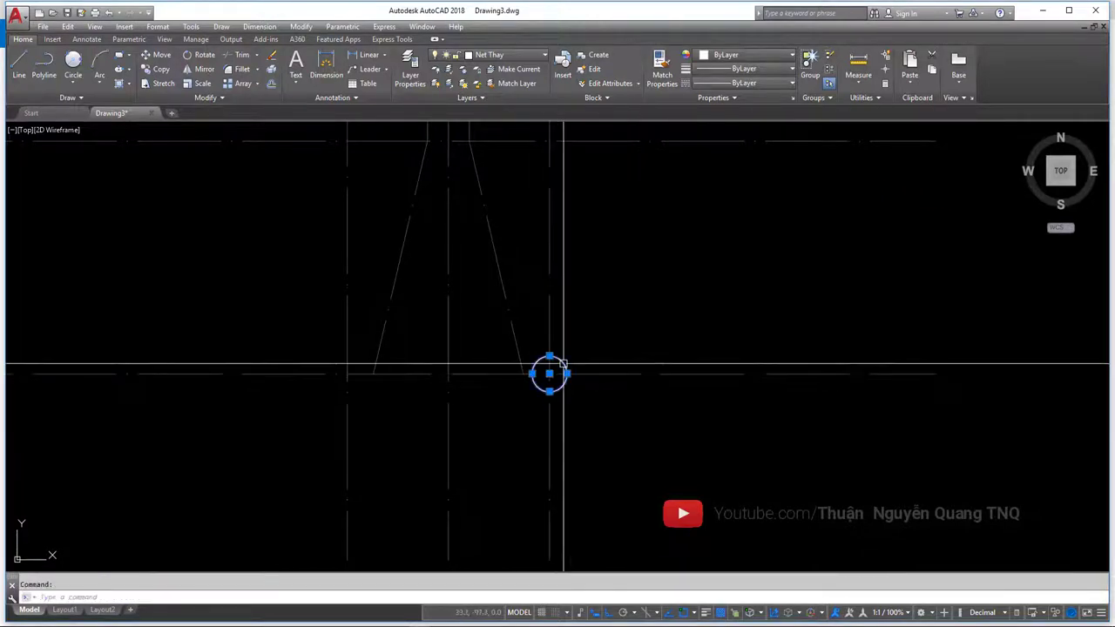
{"action": "type", "text": "co"}
- Copy the small circle onto the centre line and the left vertical line
{"action": "key", "text": "Return"}
{"action": "left_click", "coordinate": [548, 373]}
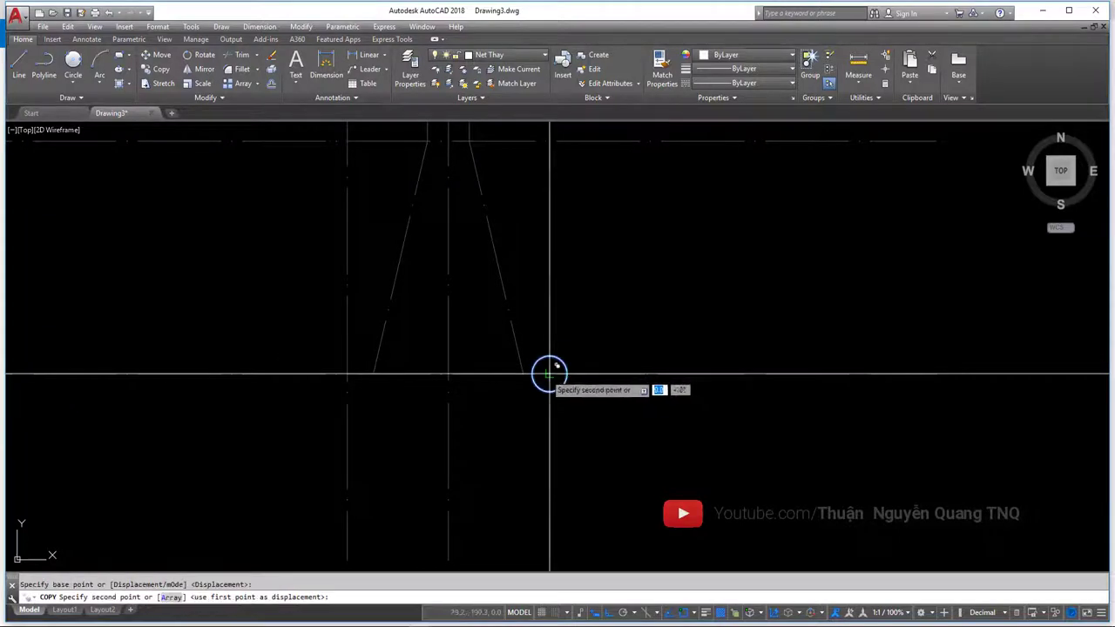
{"action": "left_click", "coordinate": [447, 373]}
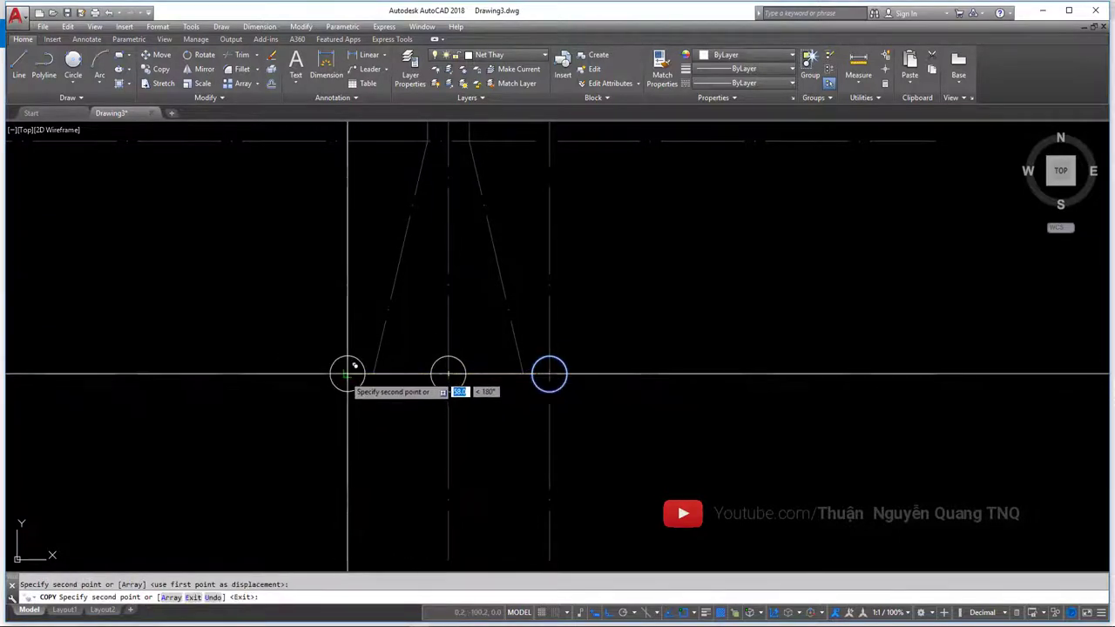
{"action": "left_click", "coordinate": [346, 373]}
{"action": "key", "text": "Escape"}
{"action": "scroll", "coordinate": [397, 375], "scroll_direction": "down", "scroll_amount": 3}
{"action": "middle_click_drag", "start_coordinate": [381, 373], "coordinate": [406, 398]}
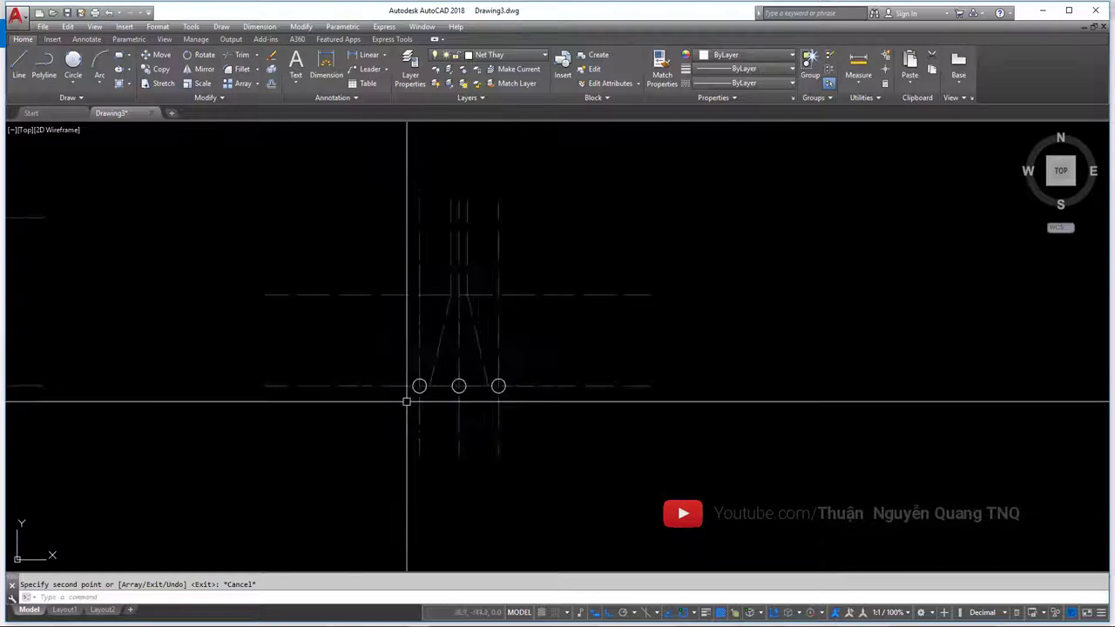
{"action": "scroll", "coordinate": [406, 398], "scroll_direction": "up", "scroll_amount": 2}
{"action": "middle_click_drag", "start_coordinate": [553, 398], "coordinate": [515, 428]}
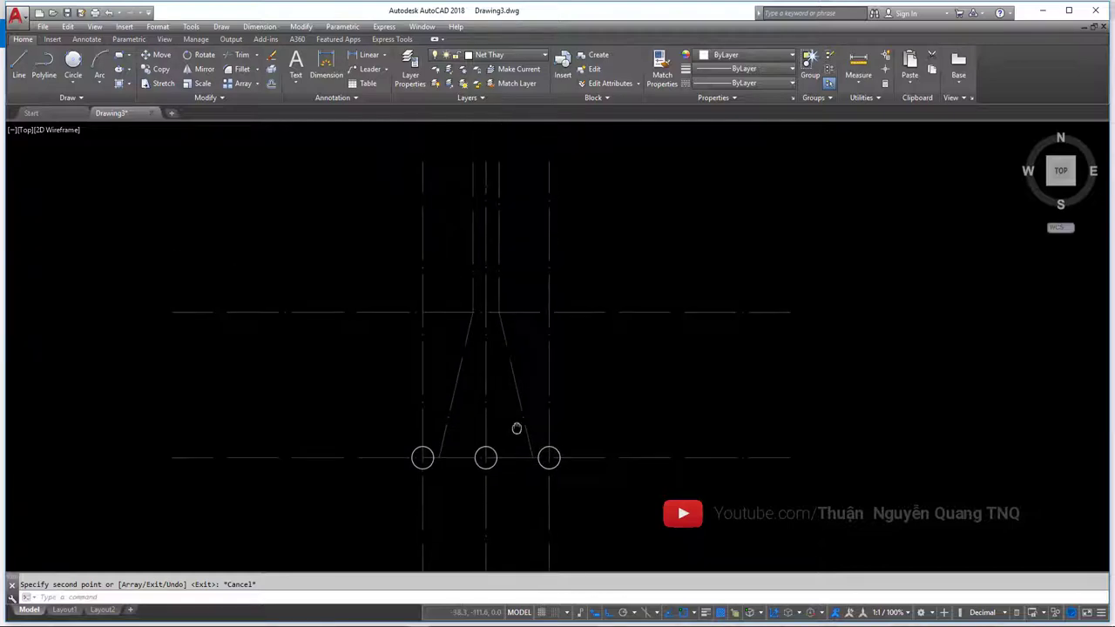
{"action": "key", "text": "alt+Tab"}
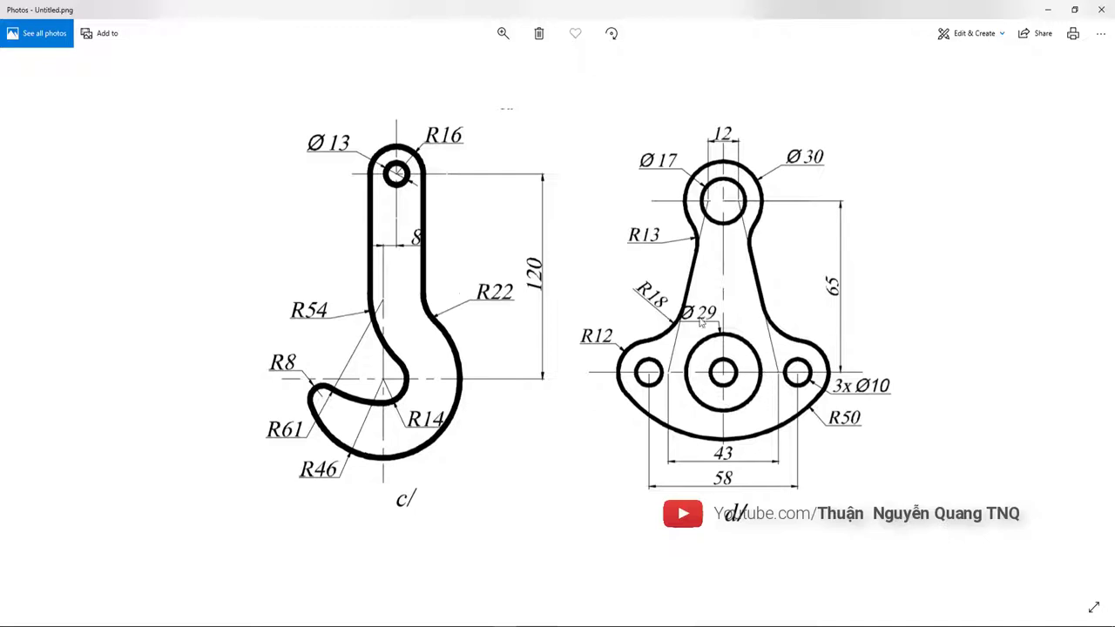
- Draw a circle with diameter 29 near the lever
{"action": "key", "text": "alt+Tab"}
{"action": "middle_click_drag", "start_coordinate": [510, 440], "coordinate": [521, 355]}
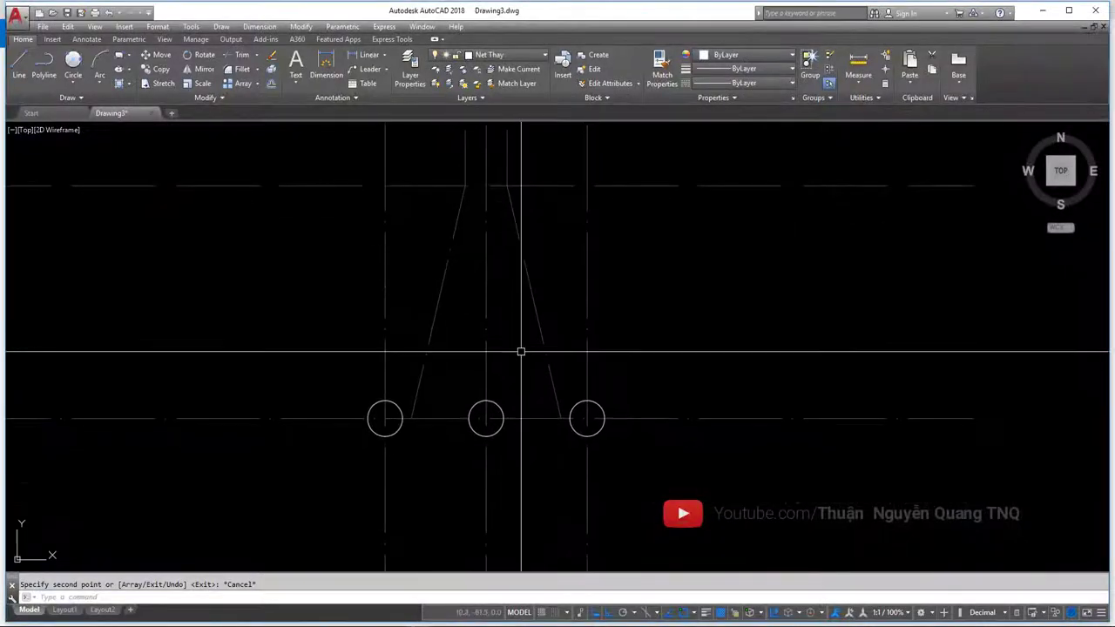
{"action": "type", "text": "c"}
{"action": "key", "text": "Return"}
{"action": "left_click", "coordinate": [514, 361]}
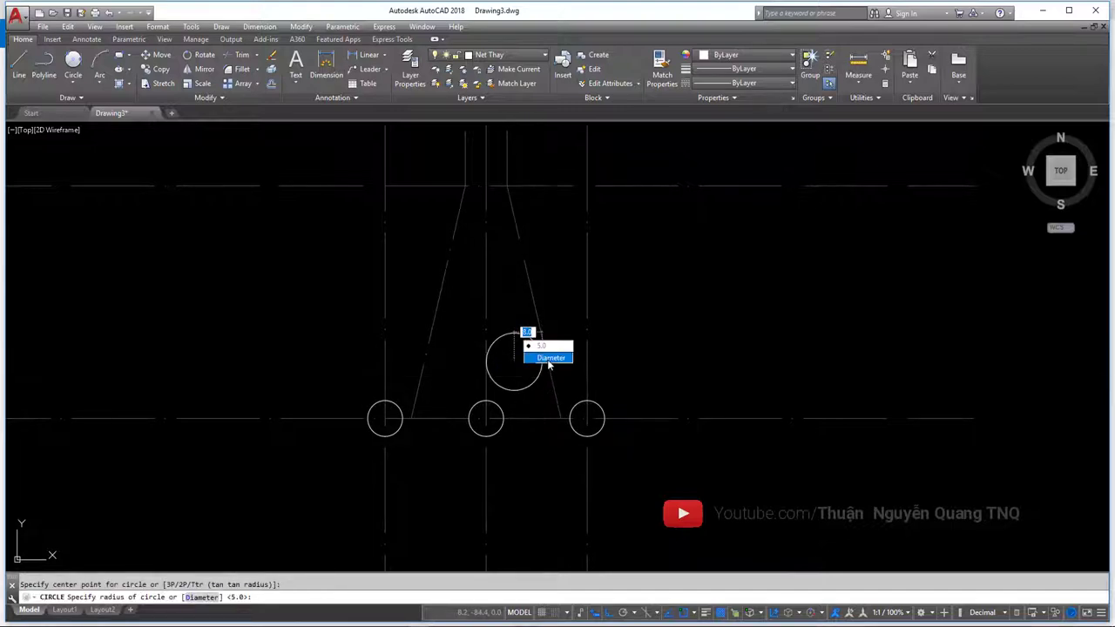
{"action": "type", "text": "d"}
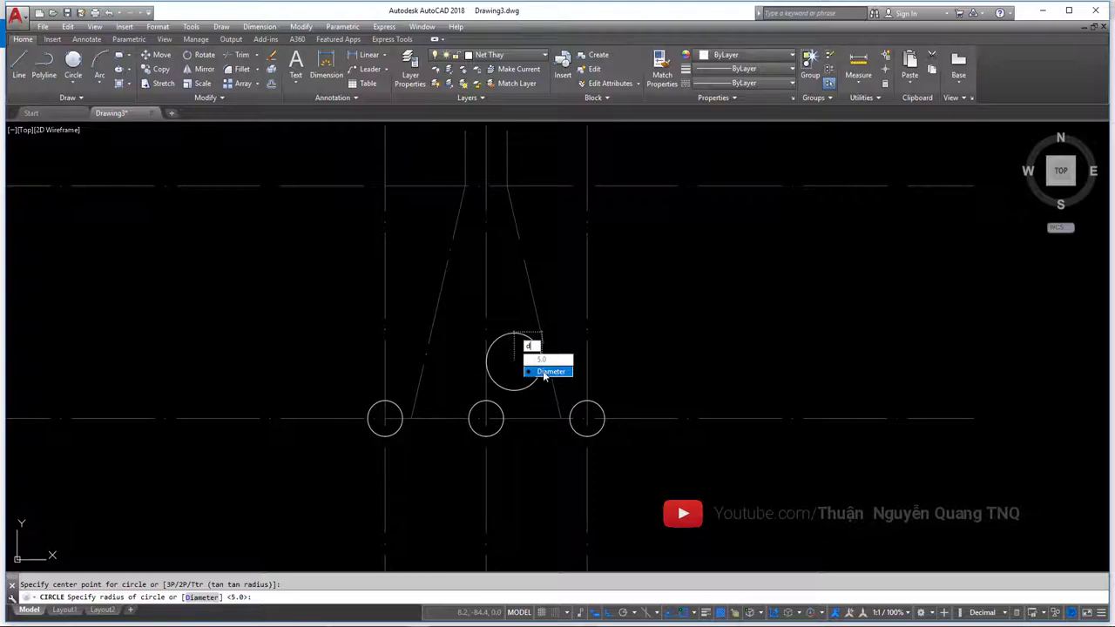
{"action": "key", "text": "Return"}
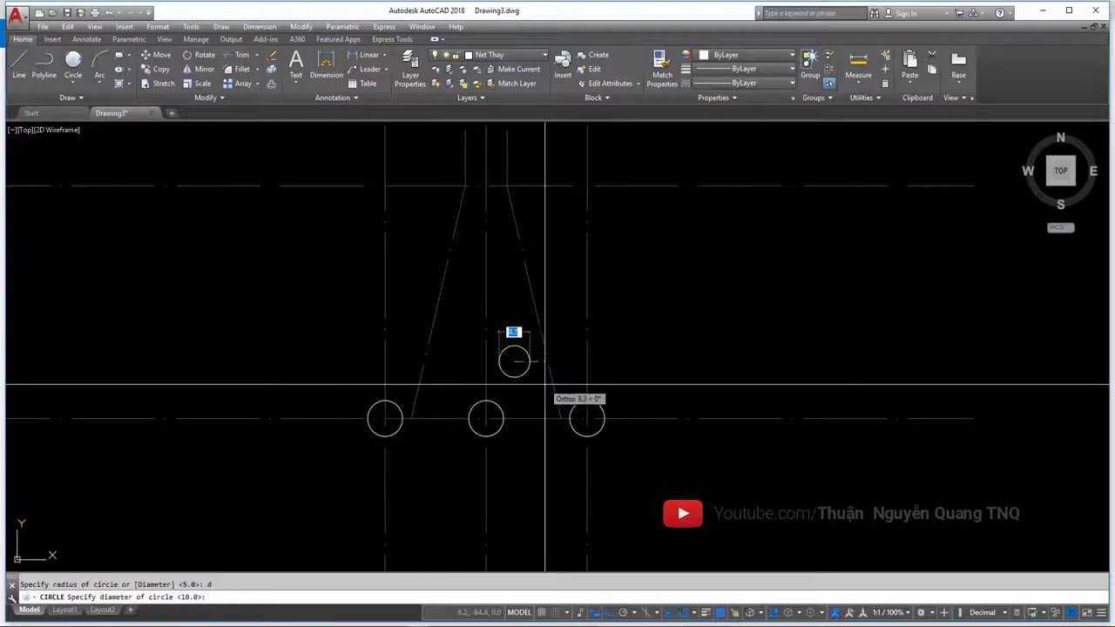
{"action": "key", "text": "Return"}
- Move the Ø29 circle onto the middle small circle's centre
{"action": "left_click", "coordinate": [514, 411]}
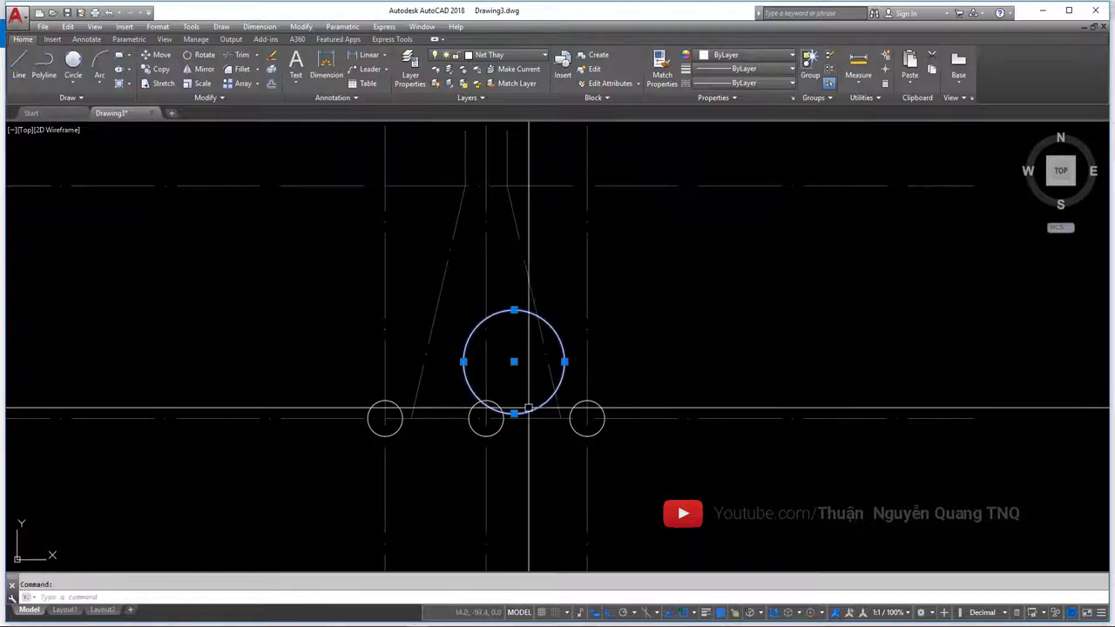
{"action": "type", "text": "m"}
{"action": "key", "text": "Return"}
{"action": "left_click", "coordinate": [514, 362]}
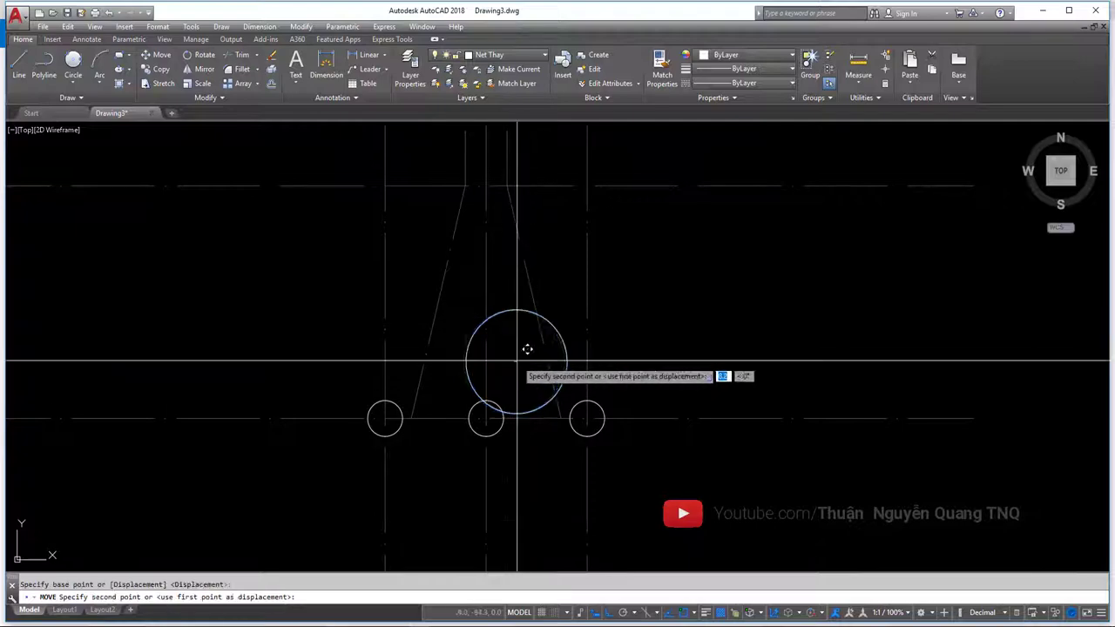
{"action": "left_click", "coordinate": [494, 405]}
{"action": "key", "text": "alt+Tab"}
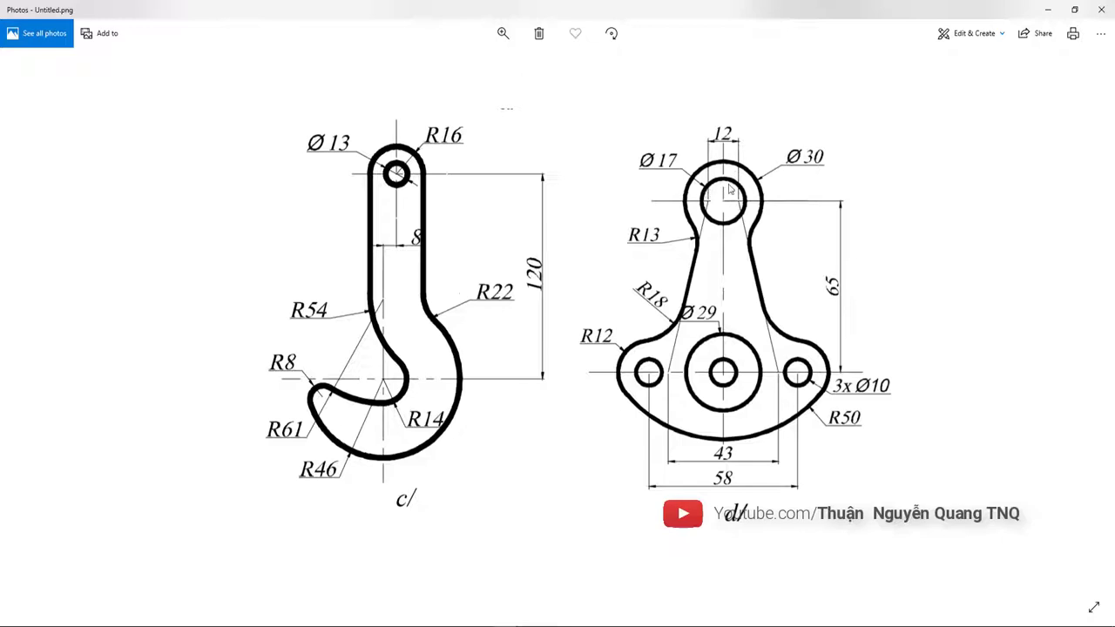
- Draw a Ø17 circle and move it onto the top of the vertical centreline
{"action": "key", "text": "alt+Tab"}
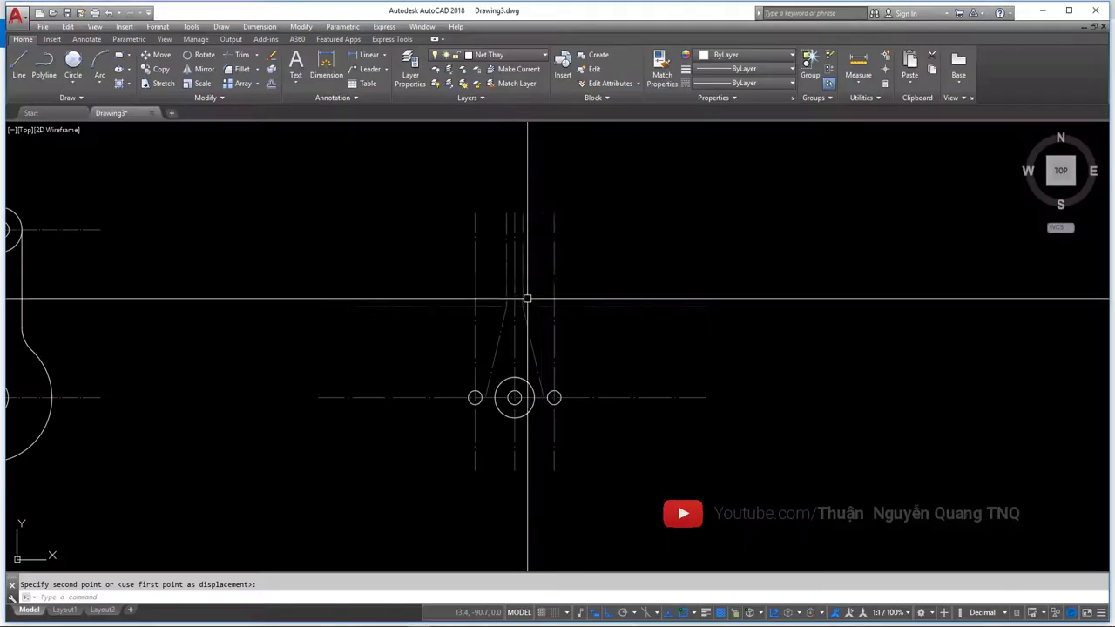
{"action": "type", "text": "c"}
{"action": "key", "text": "Return"}
{"action": "left_click", "coordinate": [642, 269]}
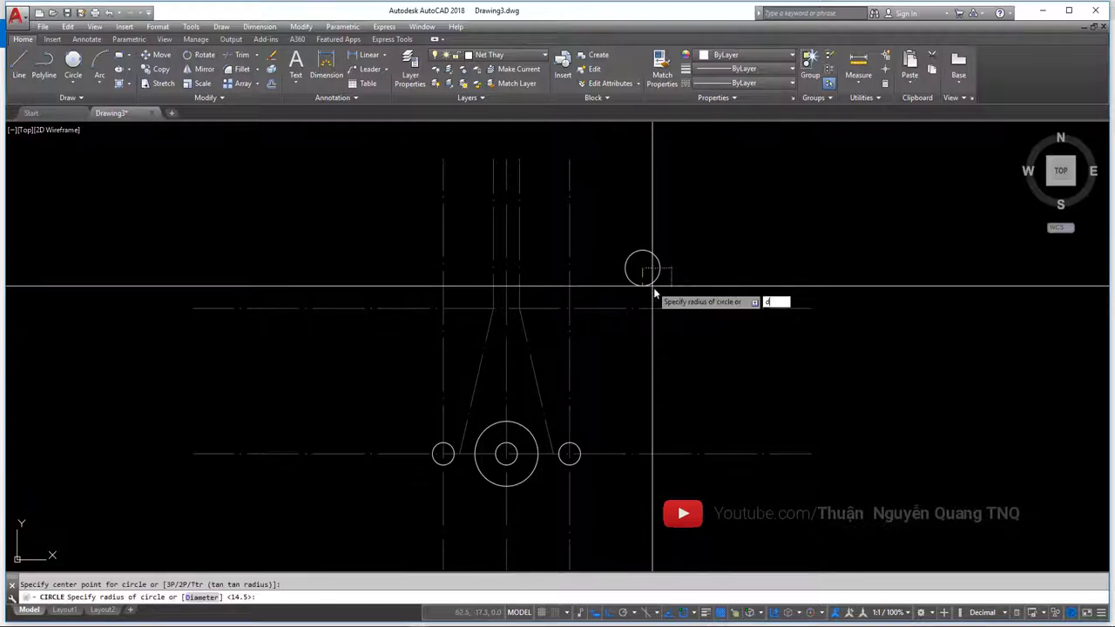
{"action": "type", "text": "d"}
{"action": "key", "text": "Return"}
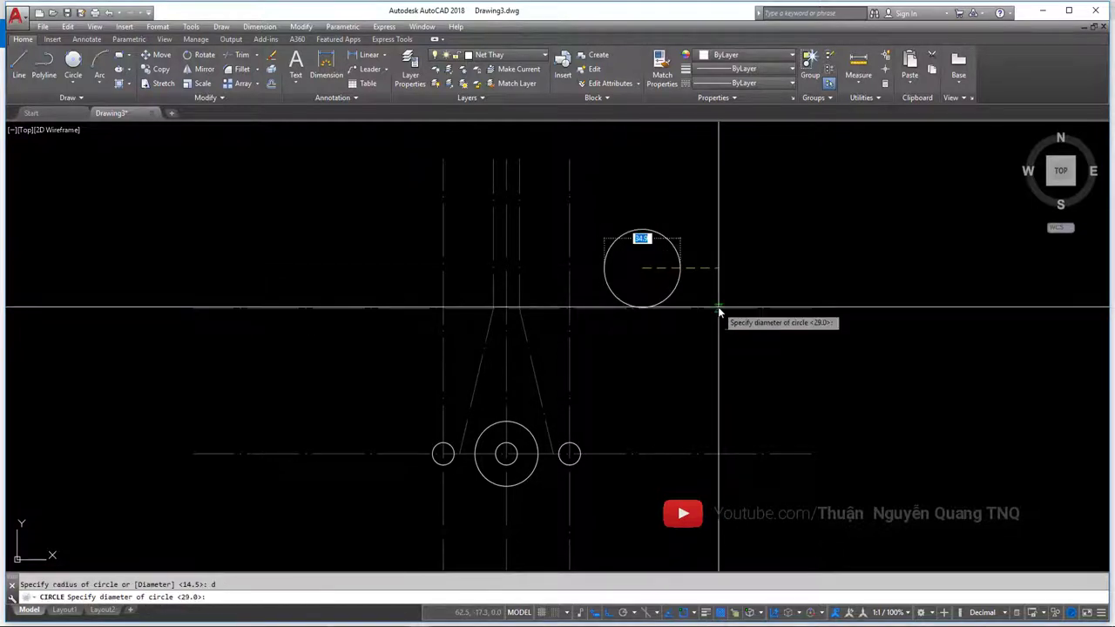
{"action": "type", "text": "4"}
{"action": "key", "text": "Return"}
{"action": "left_click", "coordinate": [642, 268]}
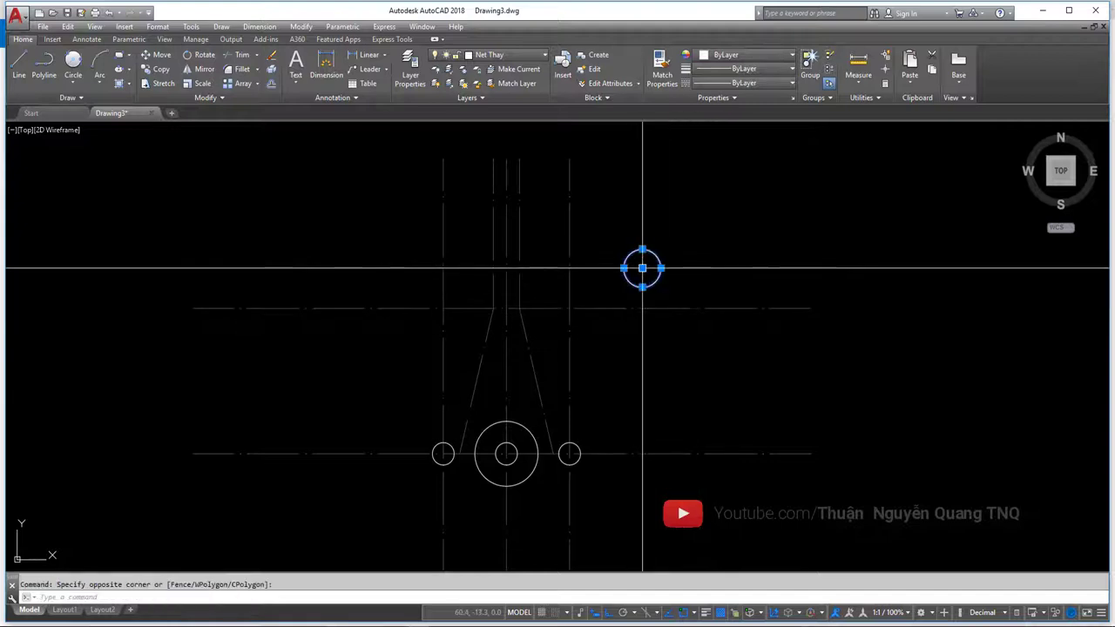
{"action": "left_click", "coordinate": [642, 267]}
{"action": "type", "text": "m"}
{"action": "key", "text": "Return"}
{"action": "left_click", "coordinate": [642, 267]}
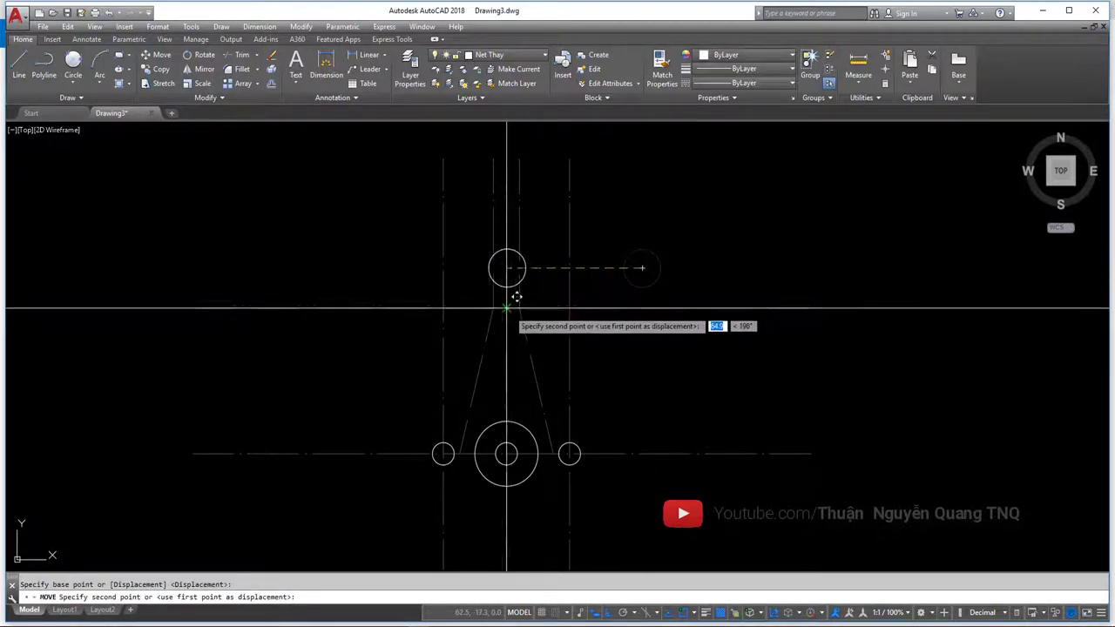
{"action": "left_click", "coordinate": [506, 308]}
- After checking the reference, add a Ø30 circle concentric with the top Ø17 hole
{"action": "key", "text": "alt+Tab"}
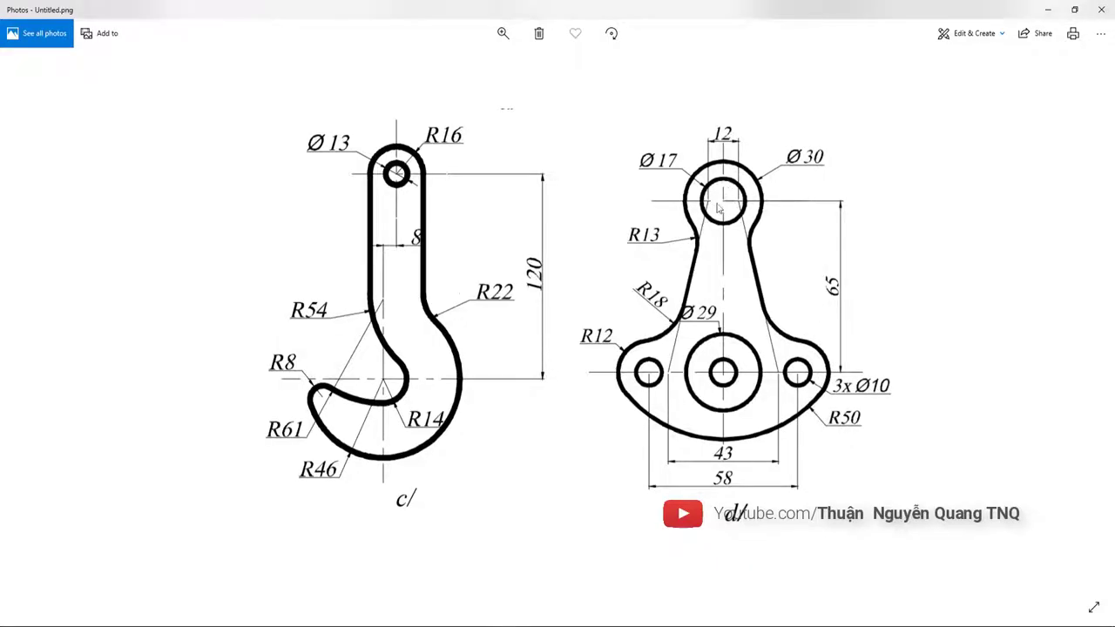
{"action": "key", "text": "alt+Tab"}
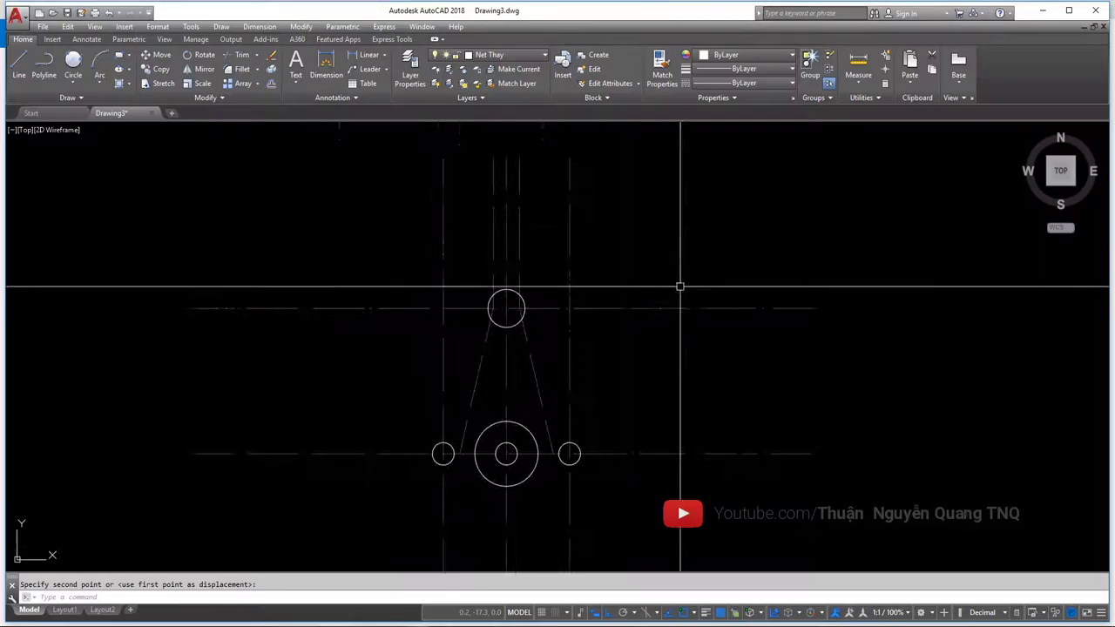
{"action": "scroll", "coordinate": [679, 284], "scroll_direction": "up", "scroll_amount": 2}
{"action": "type", "text": "c"}
{"action": "key", "text": "Return"}
{"action": "left_click", "coordinate": [648, 219]}
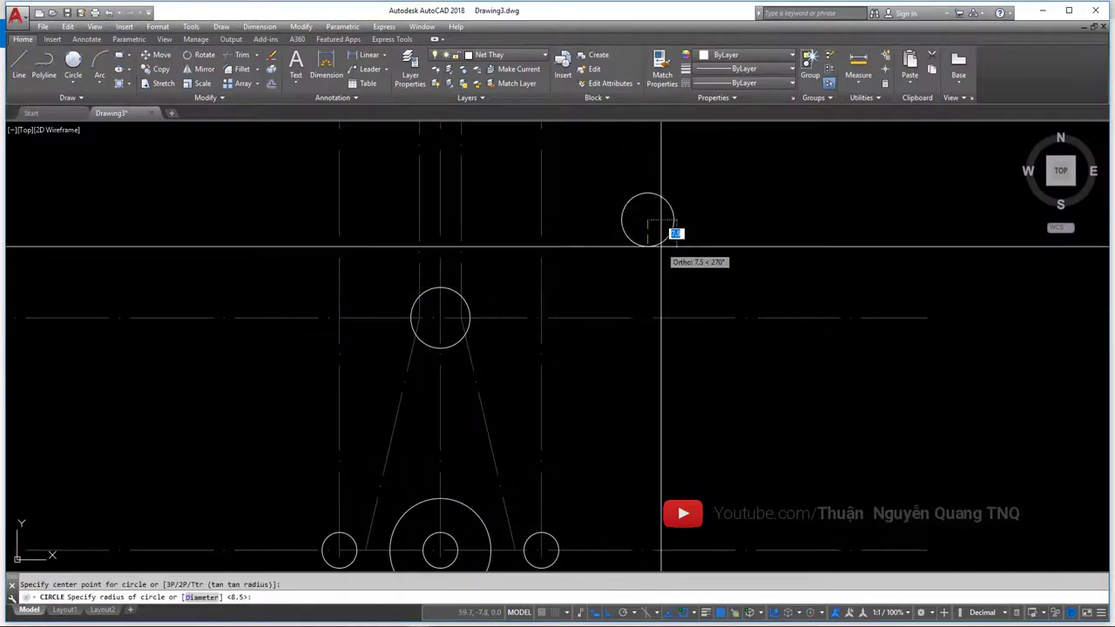
{"action": "type", "text": "d"}
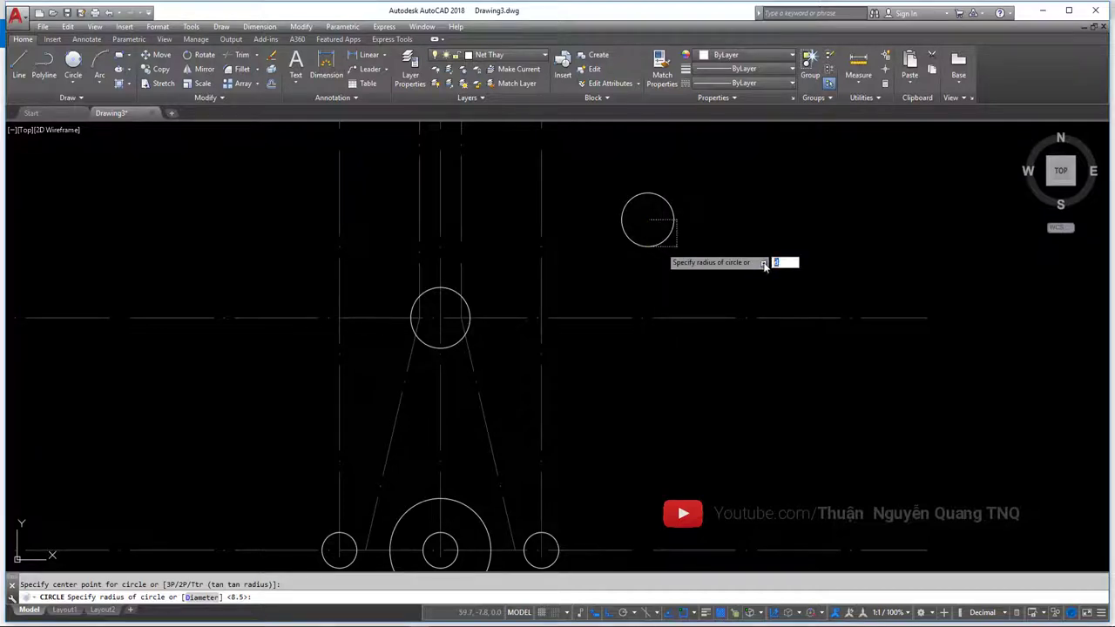
{"action": "key", "text": "Return"}
{"action": "type", "text": "30"}
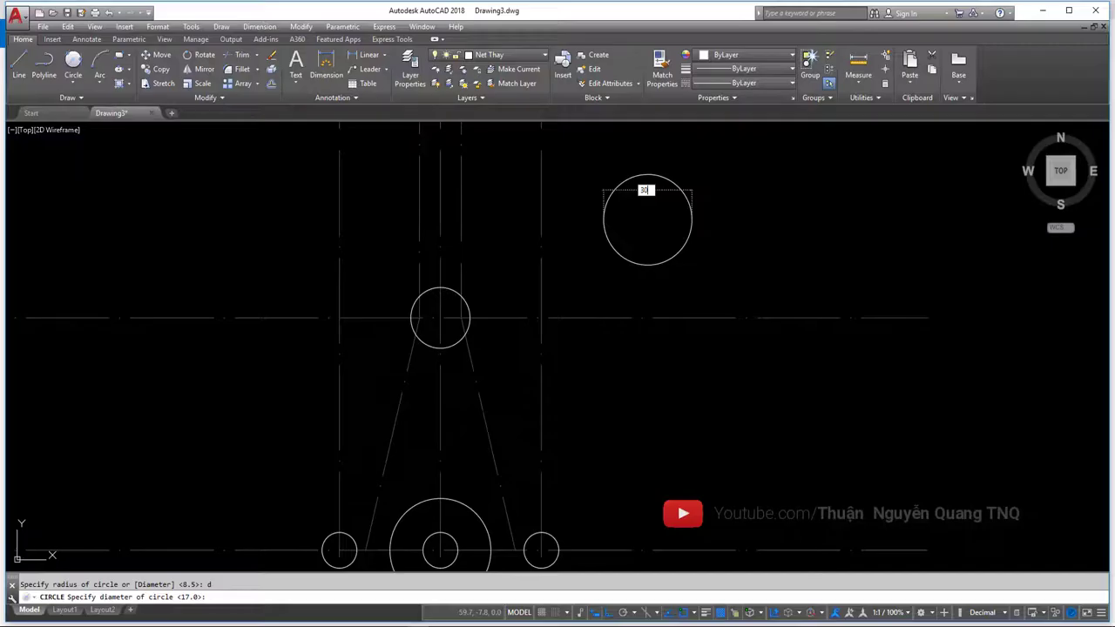
{"action": "key", "text": "Return"}
{"action": "left_click", "coordinate": [724, 249]}
{"action": "left_click", "coordinate": [662, 230]}
{"action": "type", "text": "m"}
{"action": "key", "text": "Return"}
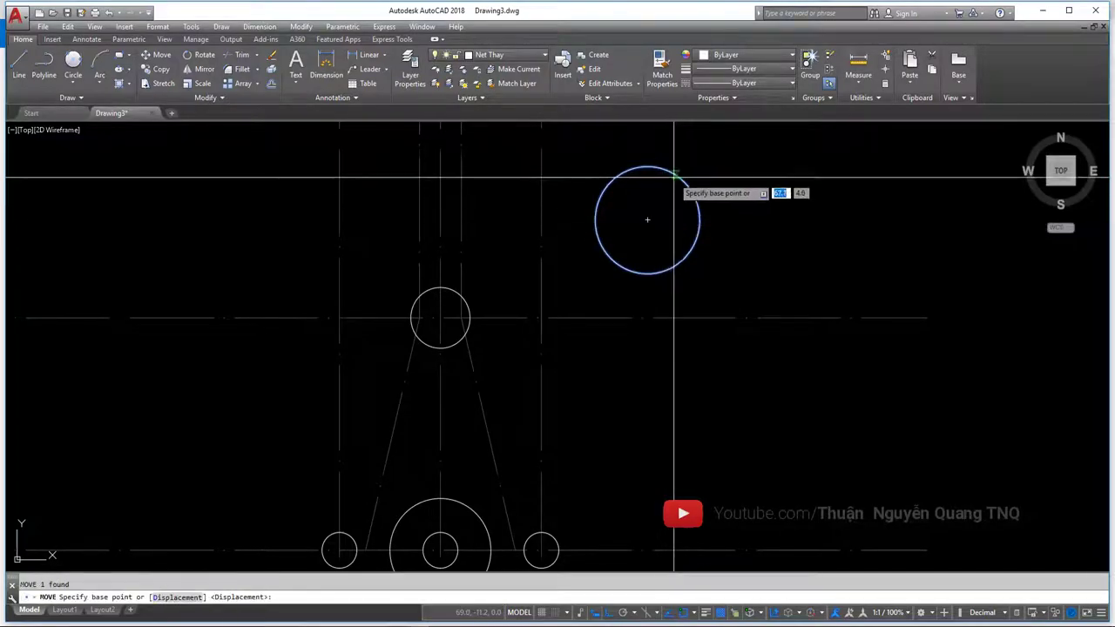
{"action": "left_click", "coordinate": [647, 220]}
{"action": "left_click", "coordinate": [439, 318]}
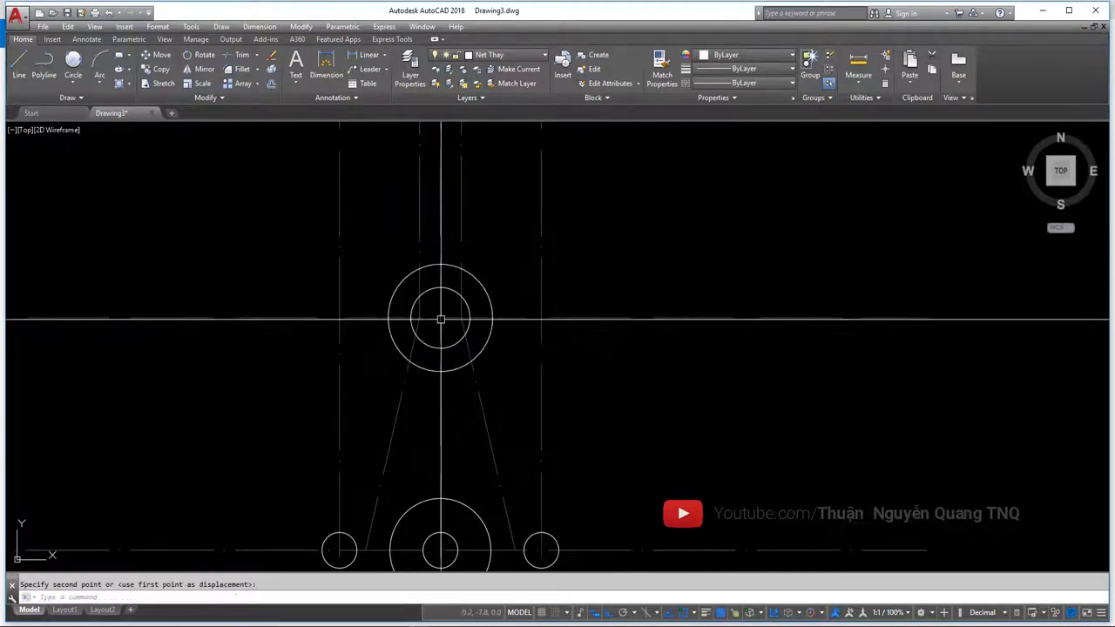
{"action": "scroll", "coordinate": [541, 350], "scroll_direction": "down", "scroll_amount": 4}
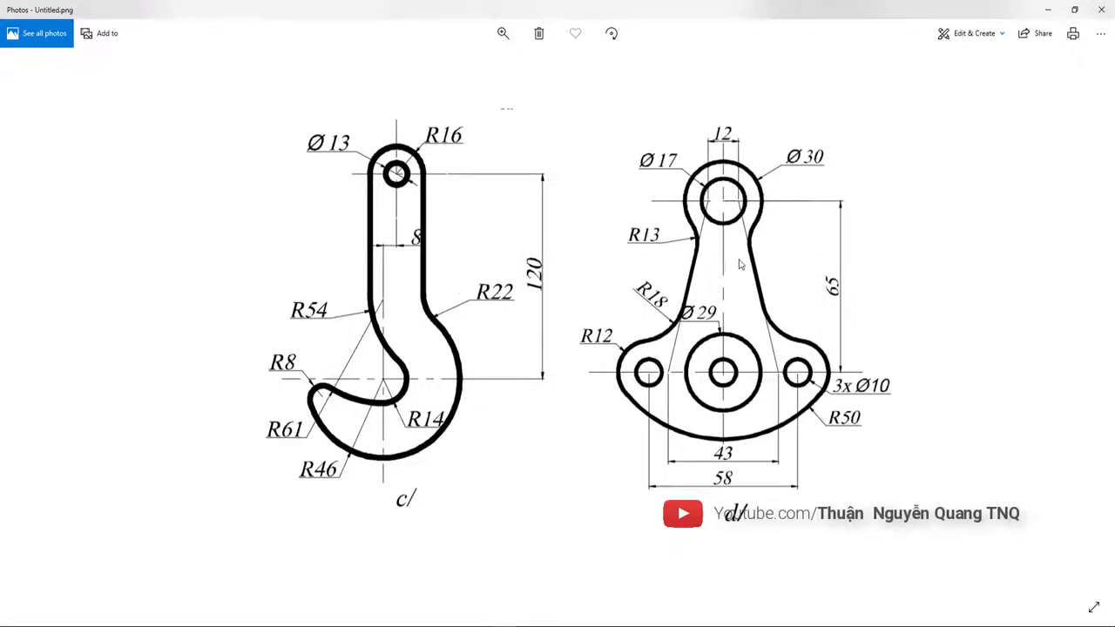
- Draw the right and left slanted neck lines from the top circle to the lower centreline
{"action": "scroll", "coordinate": [756, 237], "scroll_direction": "up", "scroll_amount": 2}
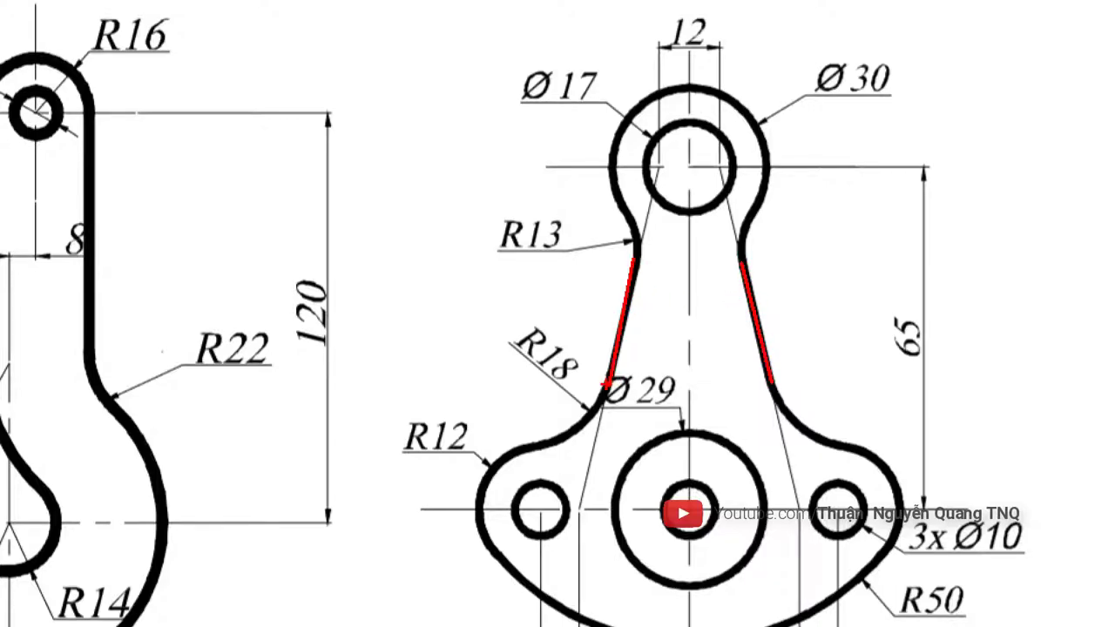
{"action": "scroll", "coordinate": [557, 314], "scroll_direction": "down", "scroll_amount": 2}
{"action": "key", "text": "alt+Tab"}
{"action": "scroll", "coordinate": [501, 361], "scroll_direction": "up", "scroll_amount": 5}
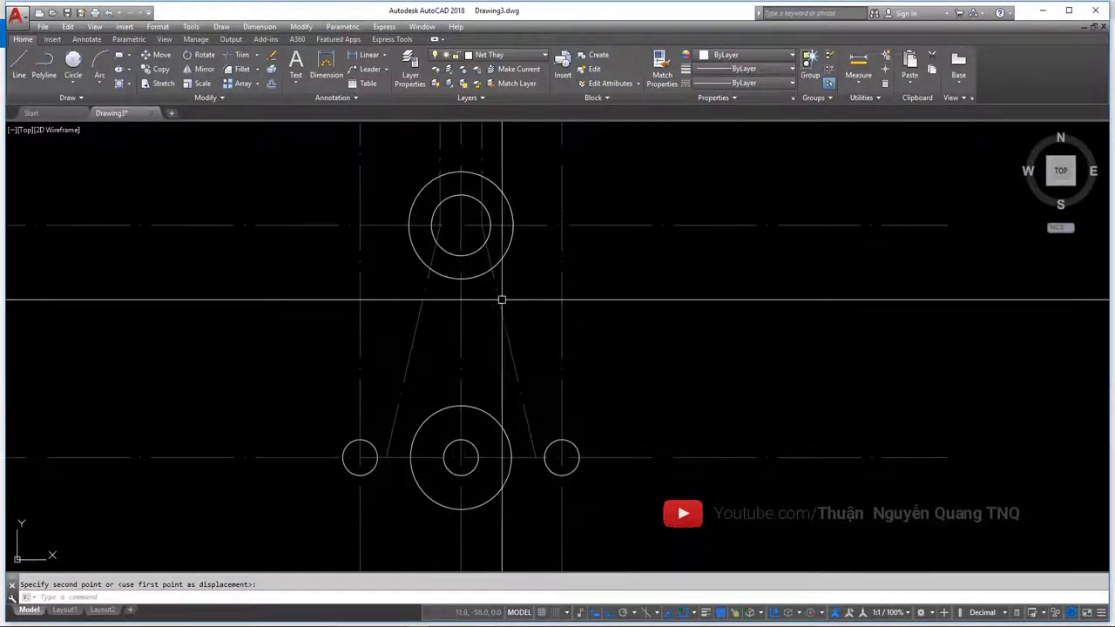
{"action": "type", "text": "l"}
{"action": "key", "text": "Return"}
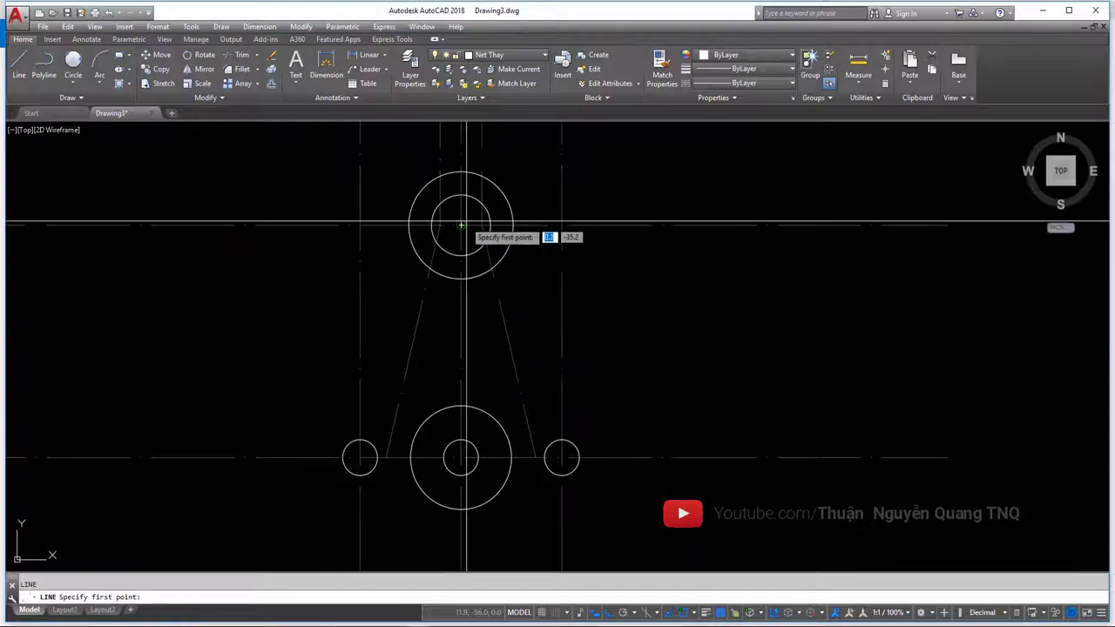
{"action": "left_click", "coordinate": [490, 227]}
{"action": "left_click", "coordinate": [557, 456]}
{"action": "key", "text": "Escape"}
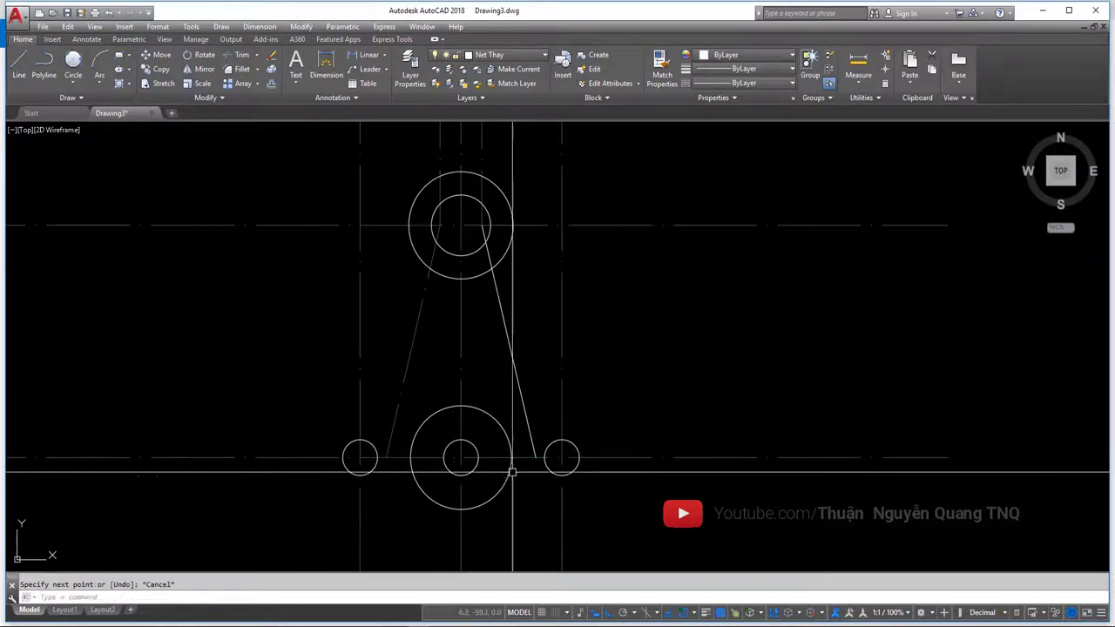
{"action": "key", "text": "Return"}
{"action": "left_click", "coordinate": [435, 228]}
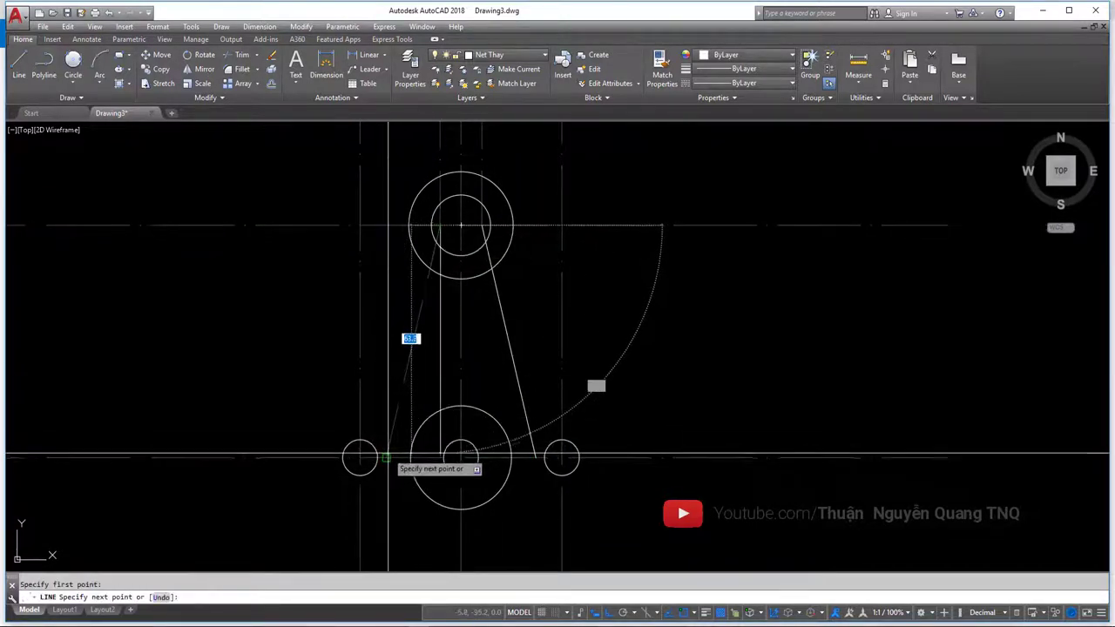
{"action": "left_click", "coordinate": [387, 457]}
{"action": "key", "text": "Escape"}
{"action": "key", "text": "alt+Tab"}
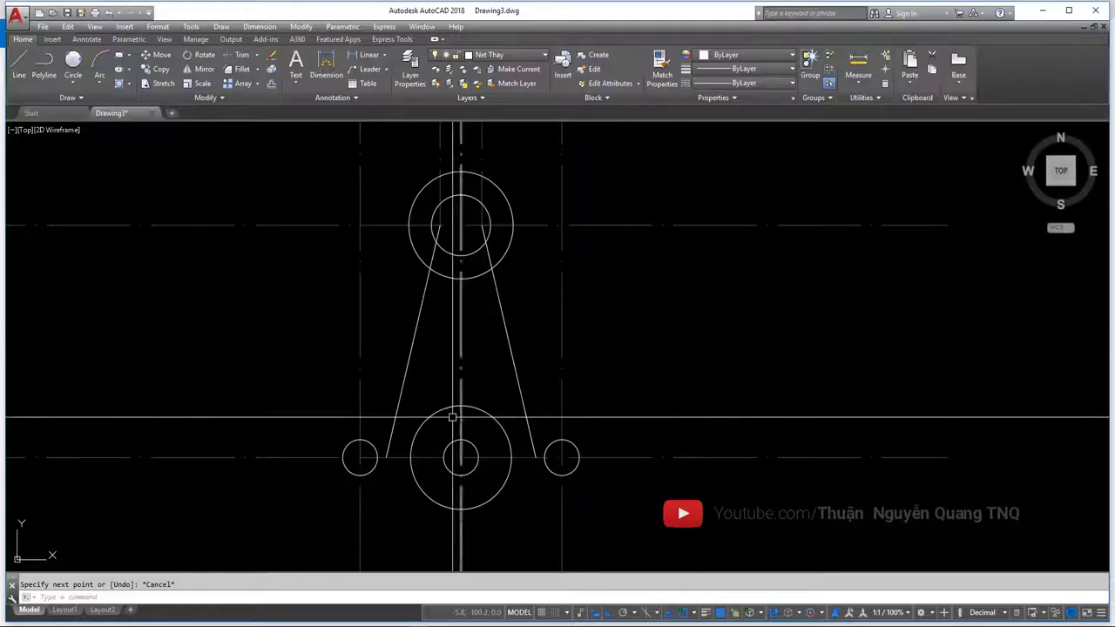
{"action": "middle_click_drag", "start_coordinate": [502, 346], "coordinate": [537, 337]}
- Draw an R13 circle tangent to the top Ø30 circle and the left neck line
{"action": "key", "text": "alt+Tab"}
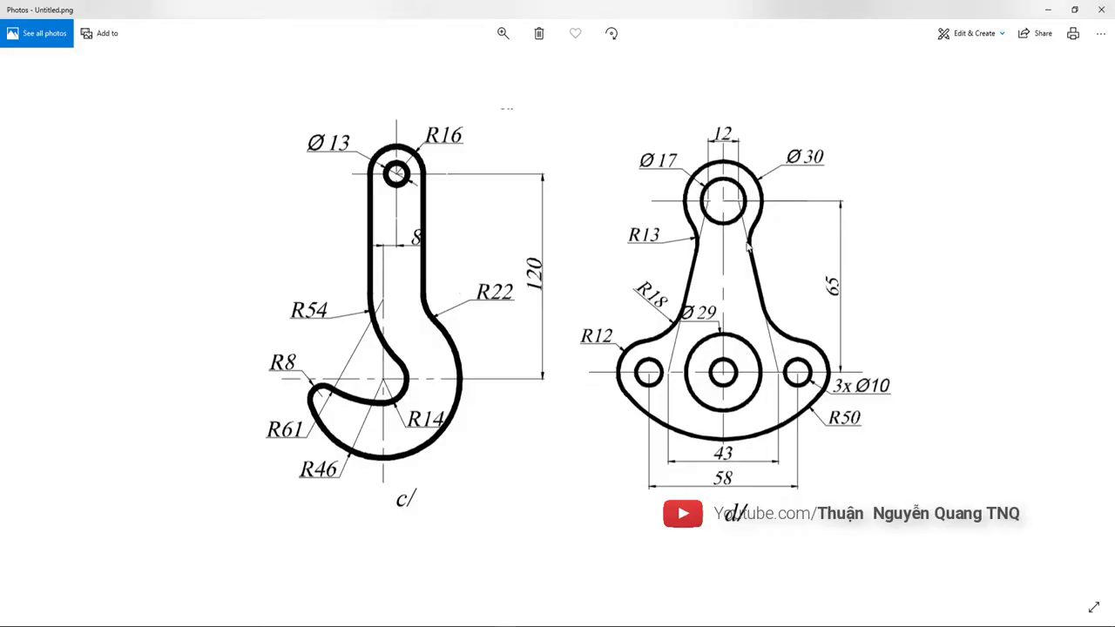
{"action": "key", "text": "alt+Tab"}
{"action": "left_click", "coordinate": [73, 82]}
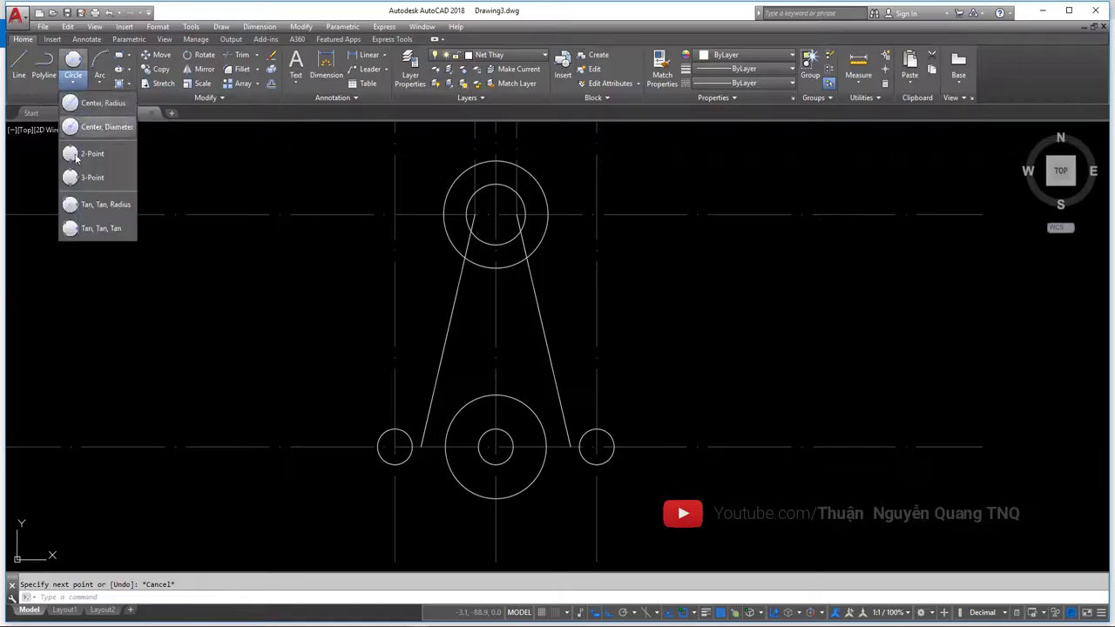
{"action": "left_click", "coordinate": [87, 209]}
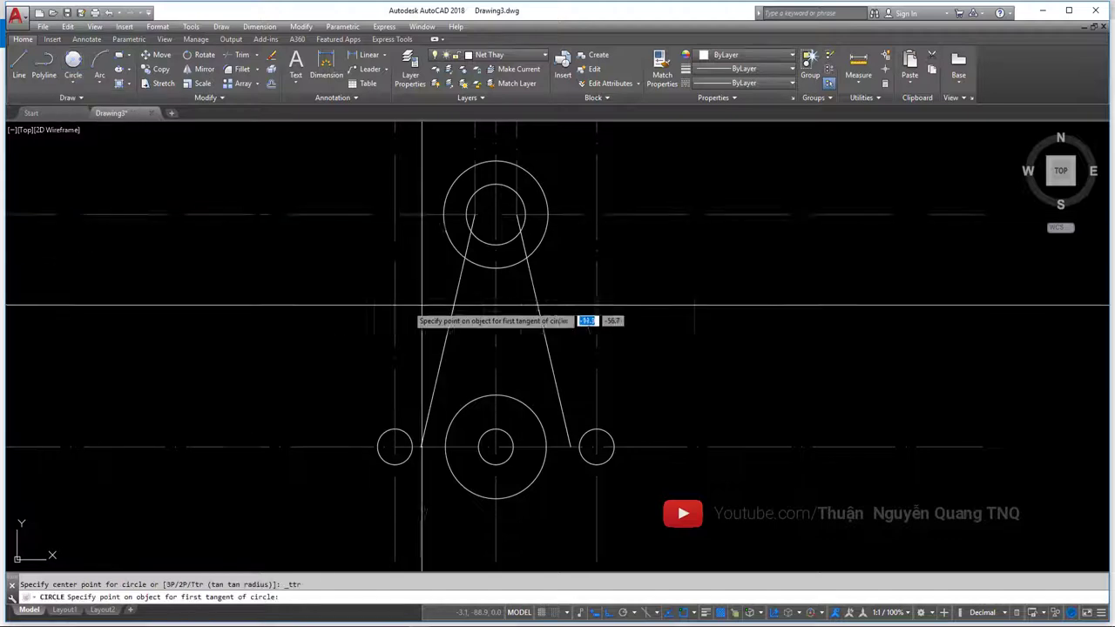
{"action": "scroll", "coordinate": [458, 203], "scroll_direction": "up", "scroll_amount": 1}
{"action": "scroll", "coordinate": [457, 204], "scroll_direction": "up", "scroll_amount": 1}
{"action": "left_click", "coordinate": [457, 203]}
{"action": "left_click", "coordinate": [475, 279]}
{"action": "type", "text": "13"}
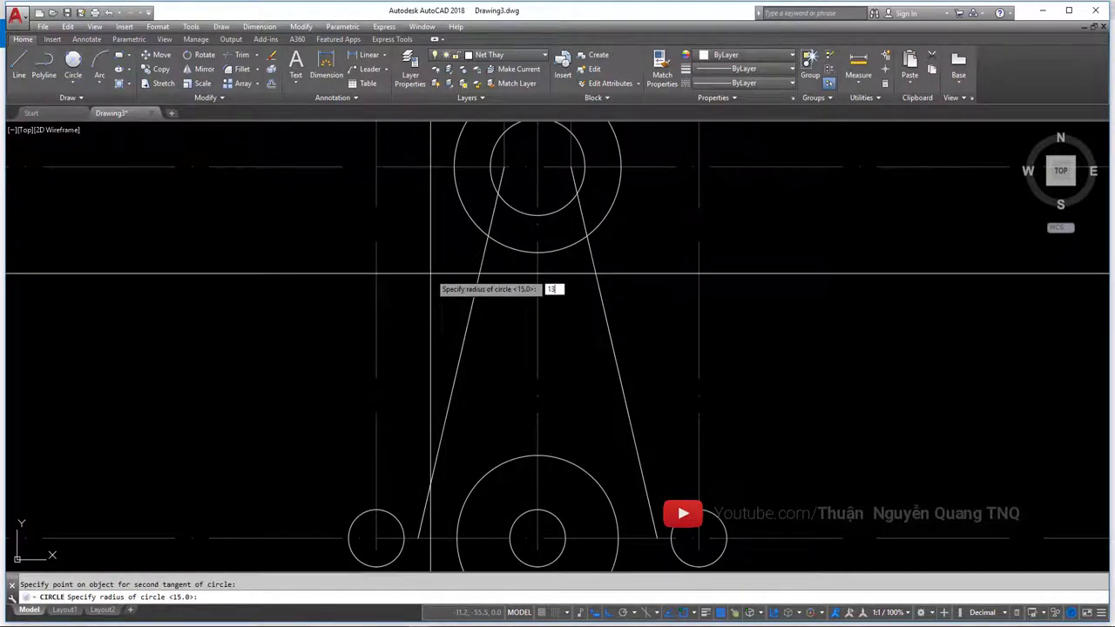
{"action": "key", "text": "Return"}
- Start a trim, choosing the cutting edges around the R13 circle with a crossing window
{"action": "scroll", "coordinate": [495, 281], "scroll_direction": "up", "scroll_amount": 1}
{"action": "type", "text": "tr"}
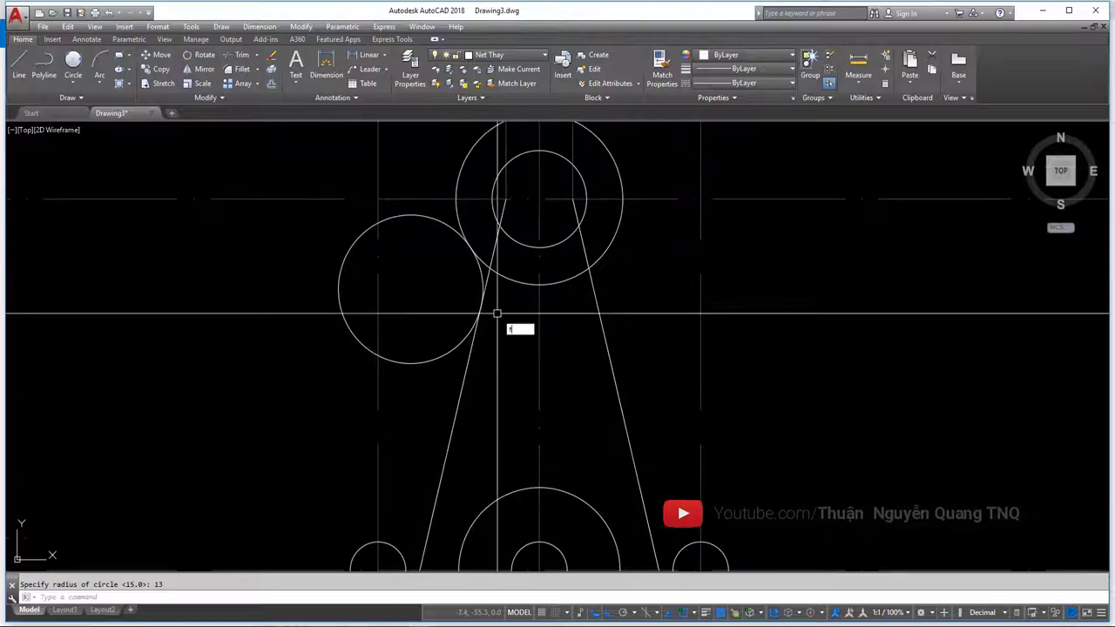
{"action": "key", "text": "Return"}
{"action": "left_click", "coordinate": [509, 336]}
{"action": "left_click", "coordinate": [468, 254]}
{"action": "key", "text": "Return"}
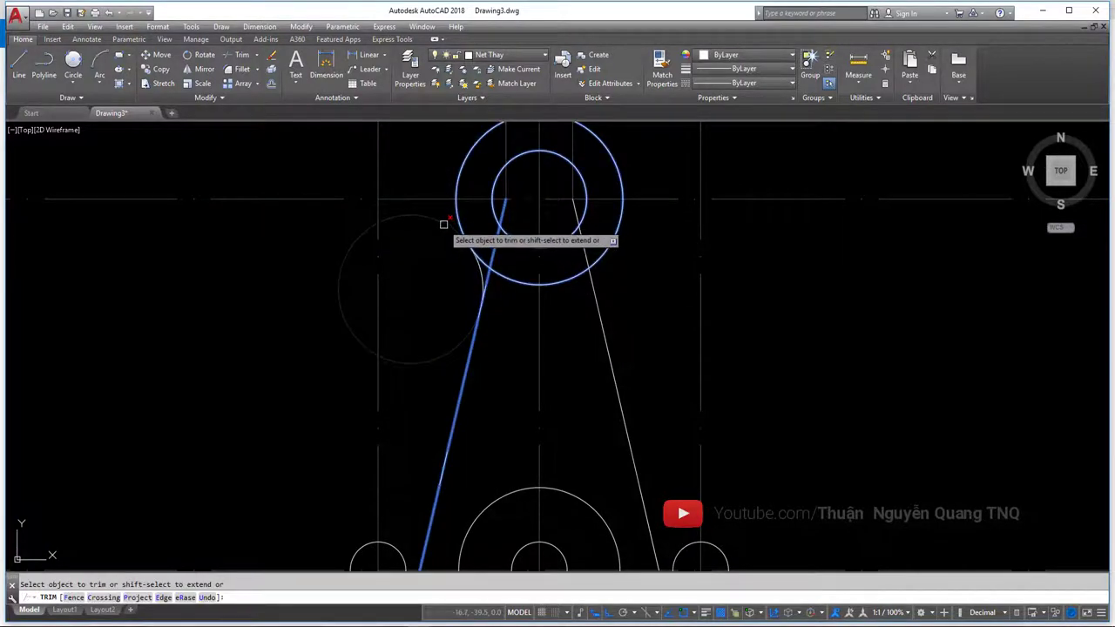
- Trim the R13 circle's outer part, leaving the arc between top ring and left neck line
{"action": "left_click", "coordinate": [441, 225]}
{"action": "scroll", "coordinate": [485, 268], "scroll_direction": "up", "scroll_amount": 1}
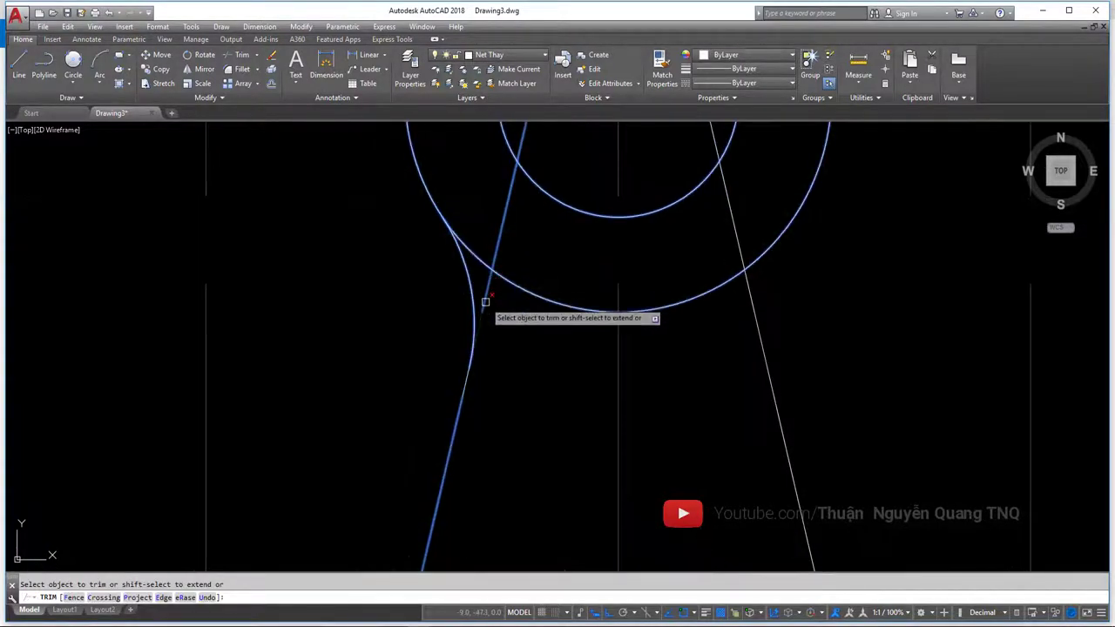
{"action": "scroll", "coordinate": [486, 287], "scroll_direction": "down", "scroll_amount": 1}
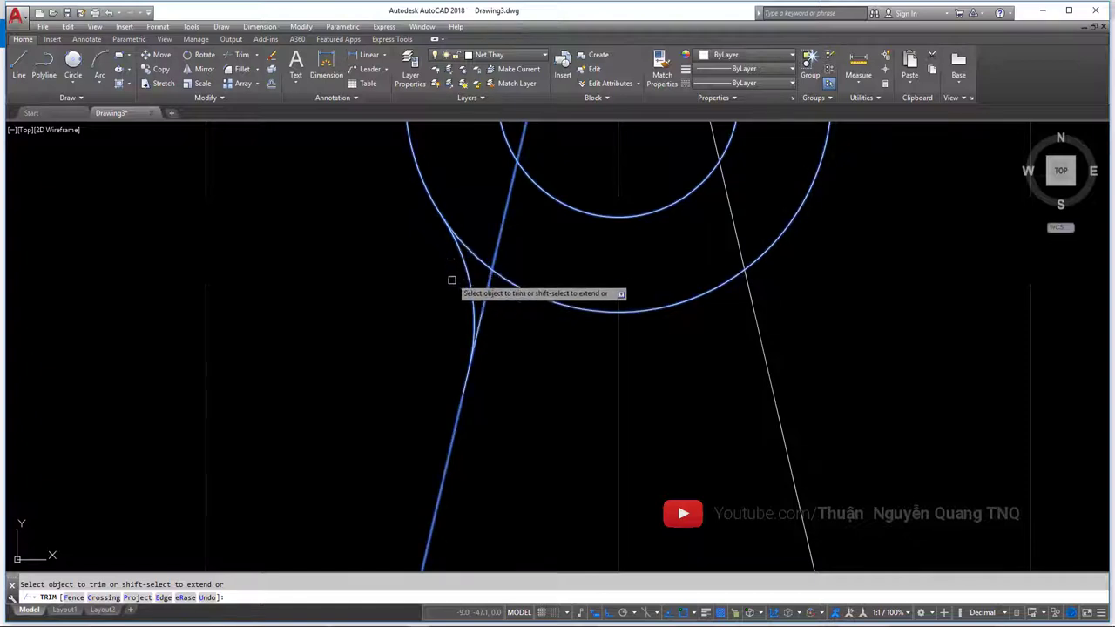
{"action": "scroll", "coordinate": [450, 282], "scroll_direction": "down", "scroll_amount": 1}
{"action": "key", "text": "Escape"}
{"action": "left_click", "coordinate": [462, 287]}
{"action": "type", "text": "m"}
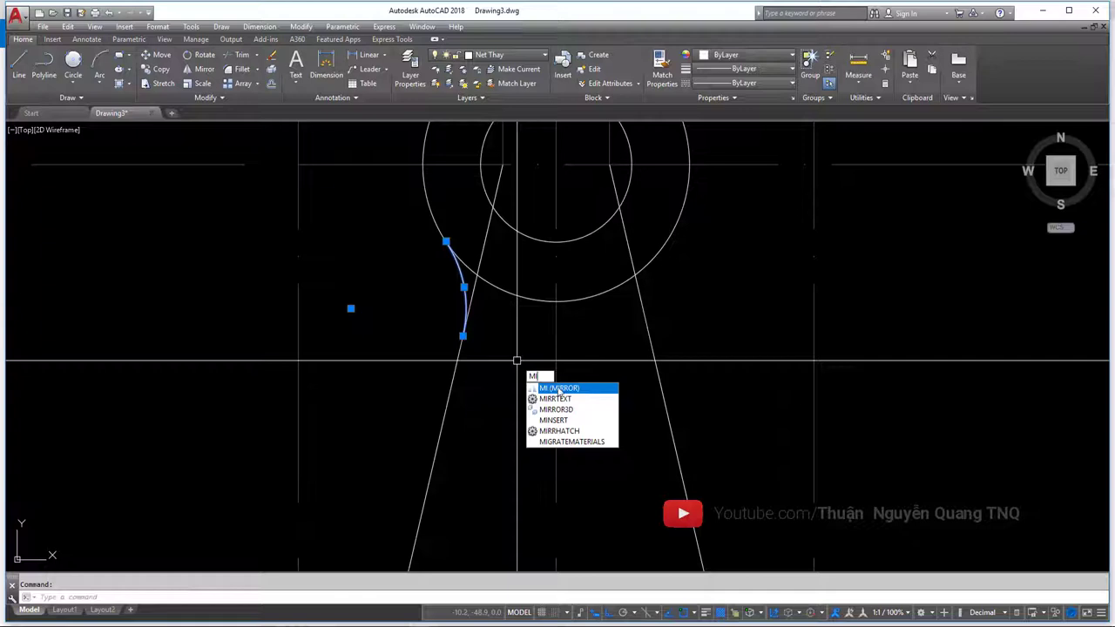
- Mirror the R13 fillet arc about the vertical centreline, keeping the original arc
{"action": "left_click", "coordinate": [559, 388]}
{"action": "left_click", "coordinate": [556, 340]}
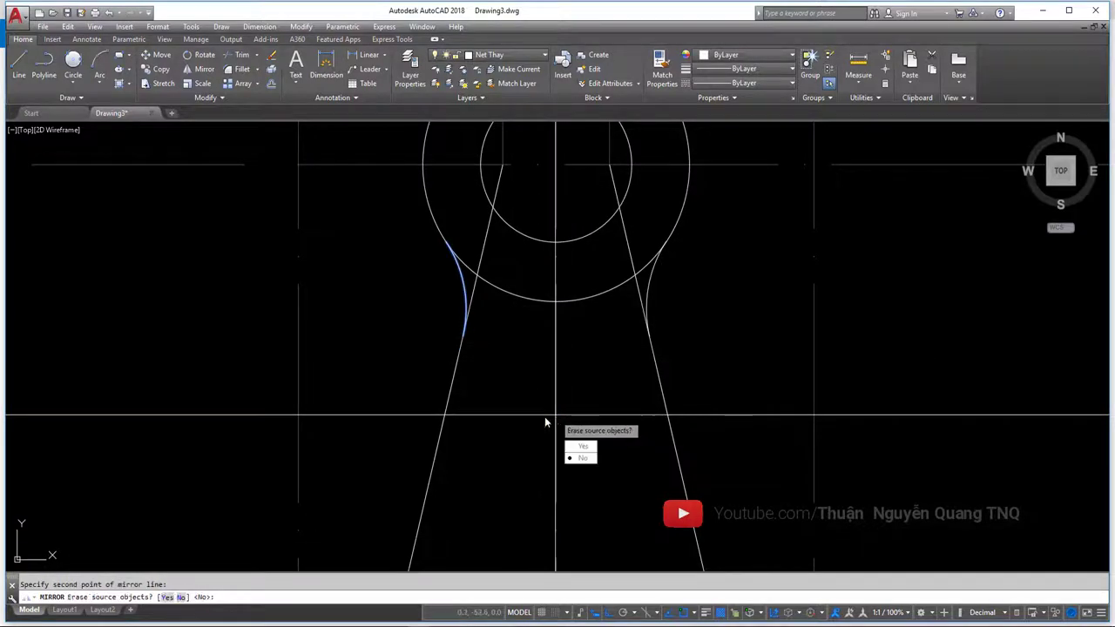
{"action": "left_click", "coordinate": [579, 446]}
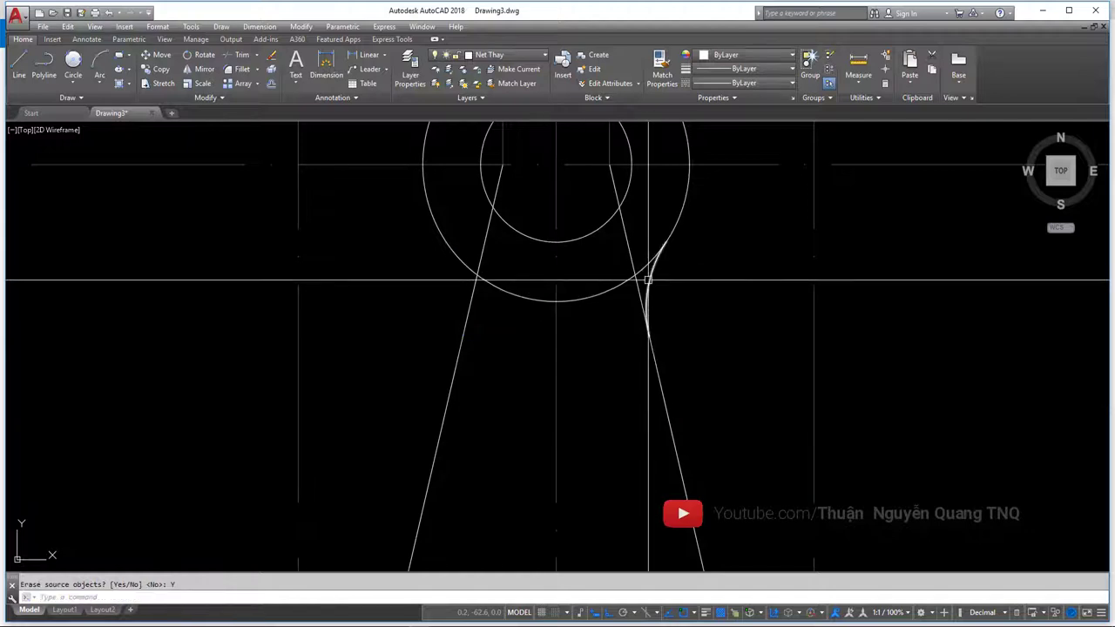
{"action": "left_click", "coordinate": [650, 277]}
{"action": "left_click", "coordinate": [652, 292]}
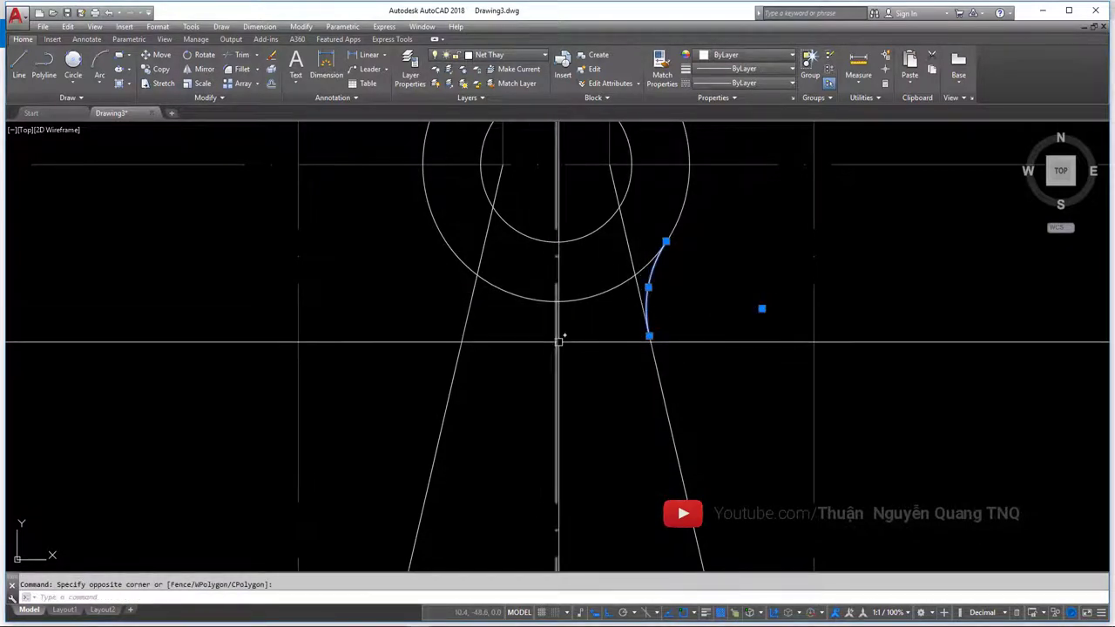
{"action": "type", "text": "mi"}
{"action": "key", "text": "Return"}
{"action": "left_click", "coordinate": [555, 323]}
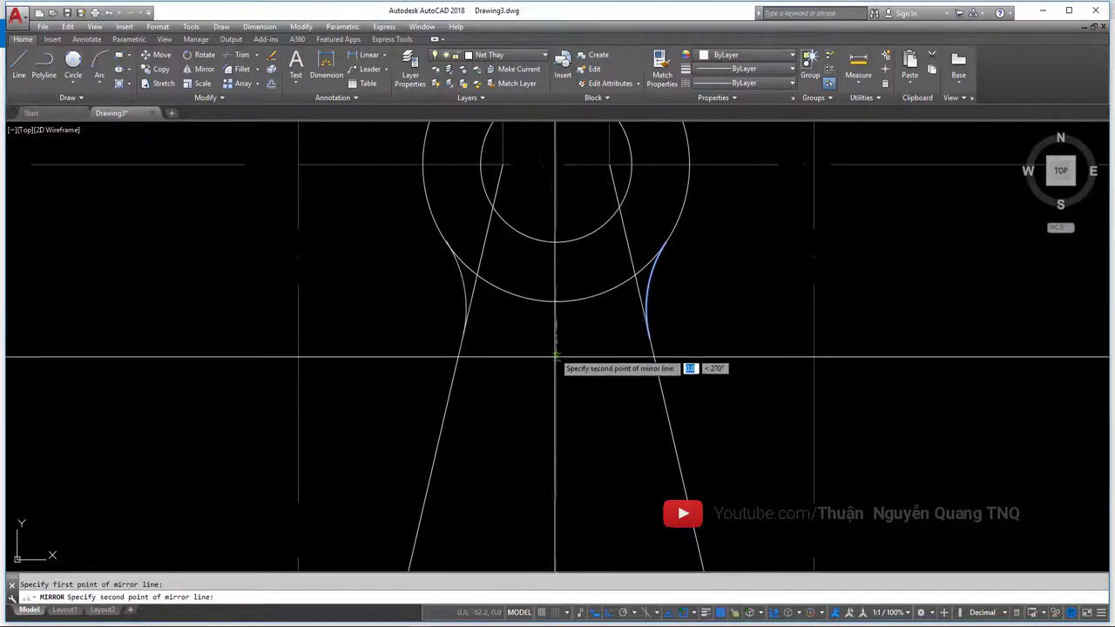
{"action": "left_click", "coordinate": [555, 372]}
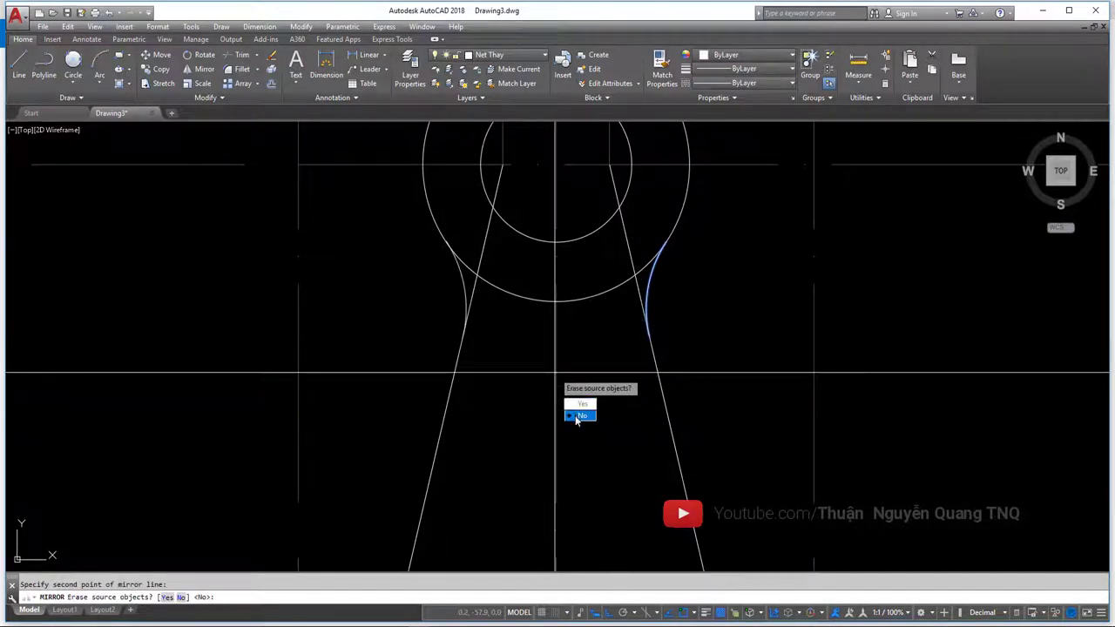
{"action": "type", "text": "n"}
{"action": "key", "text": "Return"}
{"action": "scroll", "coordinate": [652, 386], "scroll_direction": "down", "scroll_amount": 5}
- Trim the top Ø30 circle between the neck lines, using all objects as cutting edges
{"action": "scroll", "coordinate": [548, 303], "scroll_direction": "up", "scroll_amount": 3}
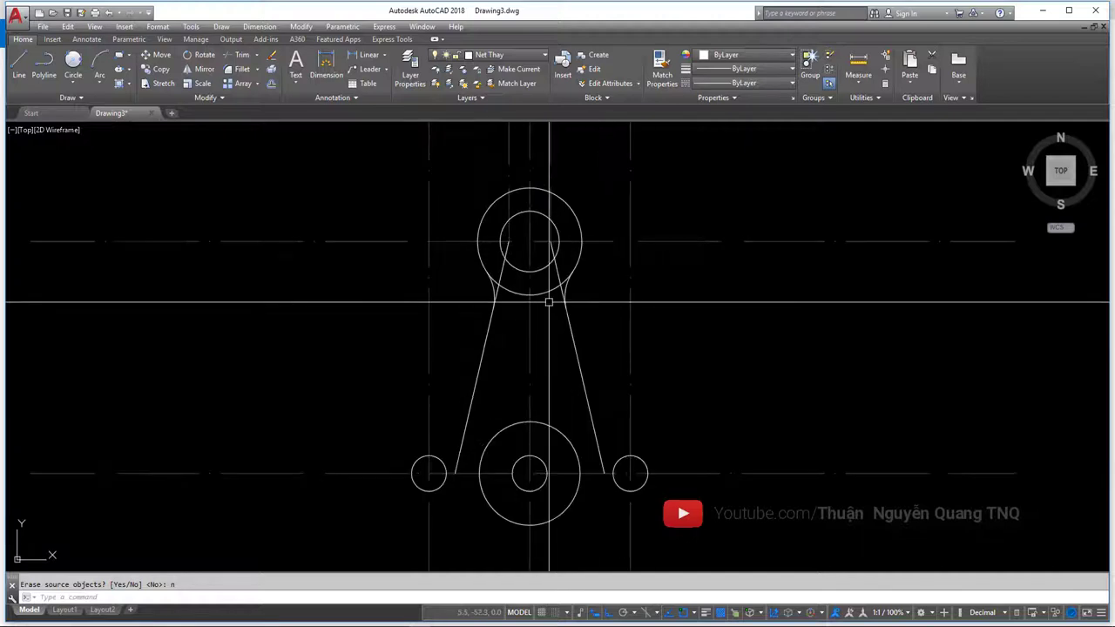
{"action": "scroll", "coordinate": [563, 304], "scroll_direction": "up", "scroll_amount": 2}
{"action": "type", "text": "tr"}
{"action": "key", "text": "Return"}
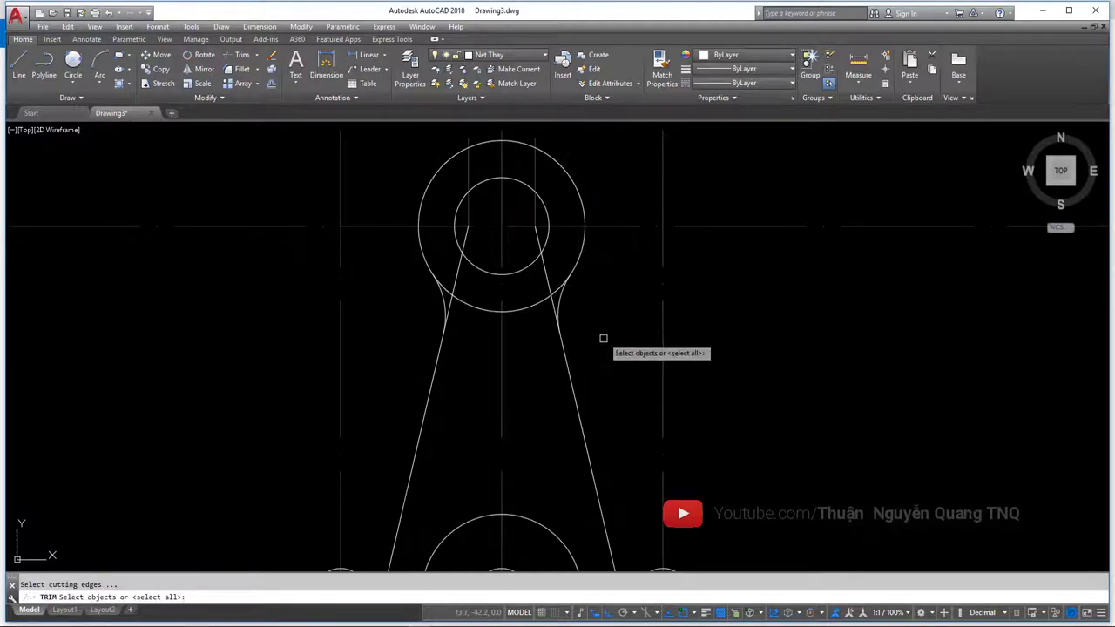
{"action": "key", "text": "Return"}
{"action": "scroll", "coordinate": [447, 291], "scroll_direction": "up", "scroll_amount": 4}
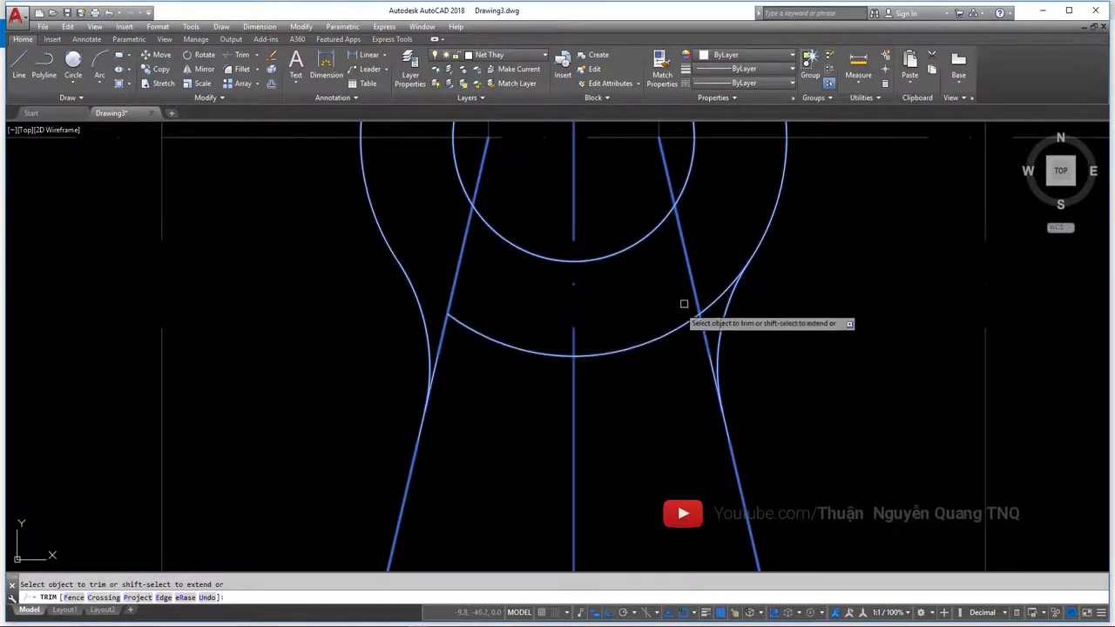
{"action": "left_click", "coordinate": [711, 308]}
{"action": "key", "text": "Return"}
- Erase the leftover lower arc of the top circle and compare with the reference
{"action": "left_click", "coordinate": [597, 353]}
{"action": "left_click", "coordinate": [601, 380]}
{"action": "type", "text": "e"}
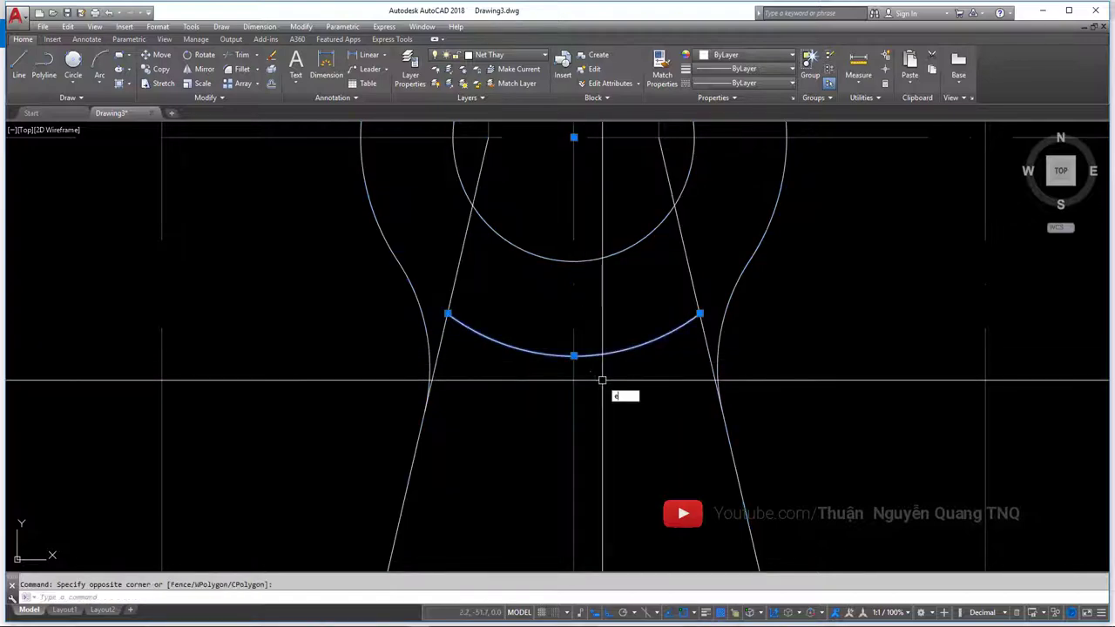
{"action": "key", "text": "Return"}
{"action": "scroll", "coordinate": [602, 381], "scroll_direction": "down", "scroll_amount": 4}
{"action": "scroll", "coordinate": [567, 336], "scroll_direction": "up", "scroll_amount": 1}
{"action": "middle_click_drag", "start_coordinate": [578, 366], "coordinate": [564, 309]}
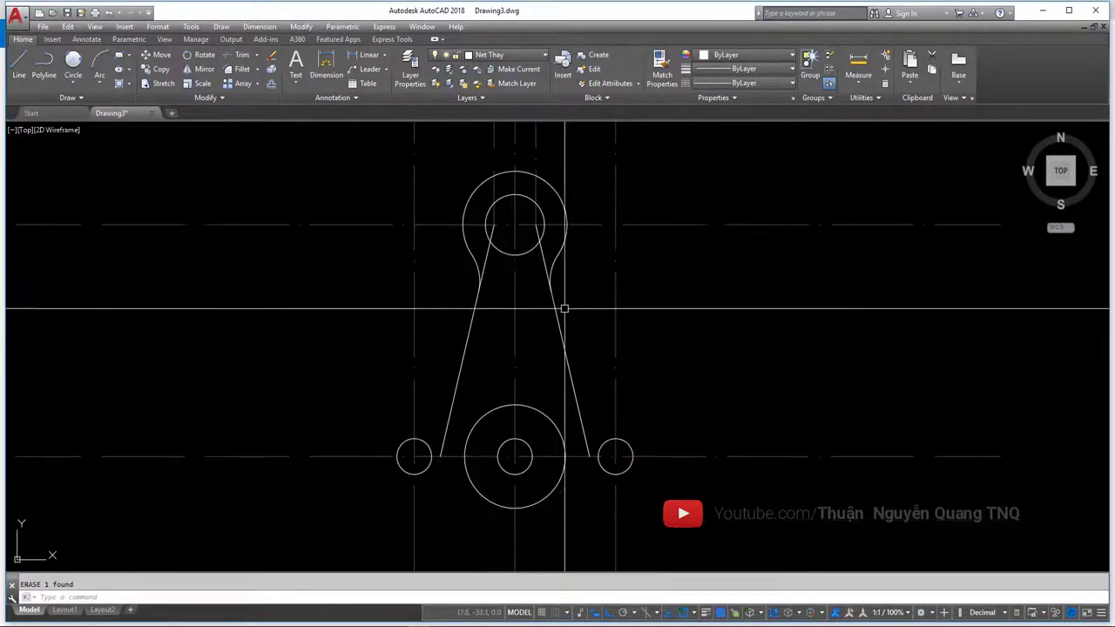
{"action": "key", "text": "alt+Tab"}
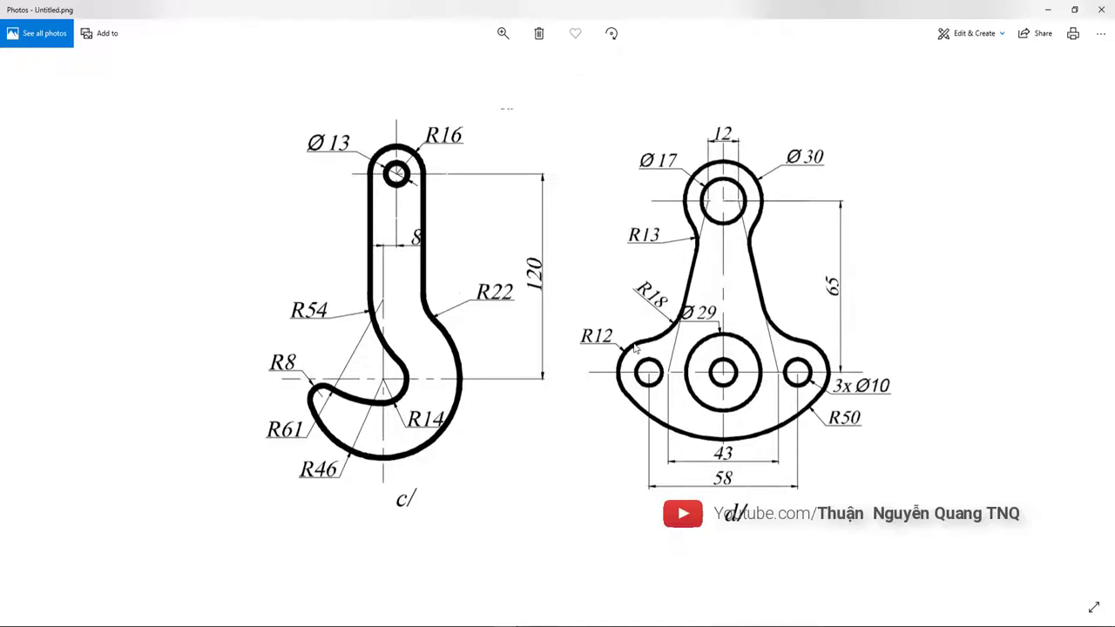
{"action": "scroll", "coordinate": [624, 374], "scroll_direction": "up", "scroll_amount": 3}
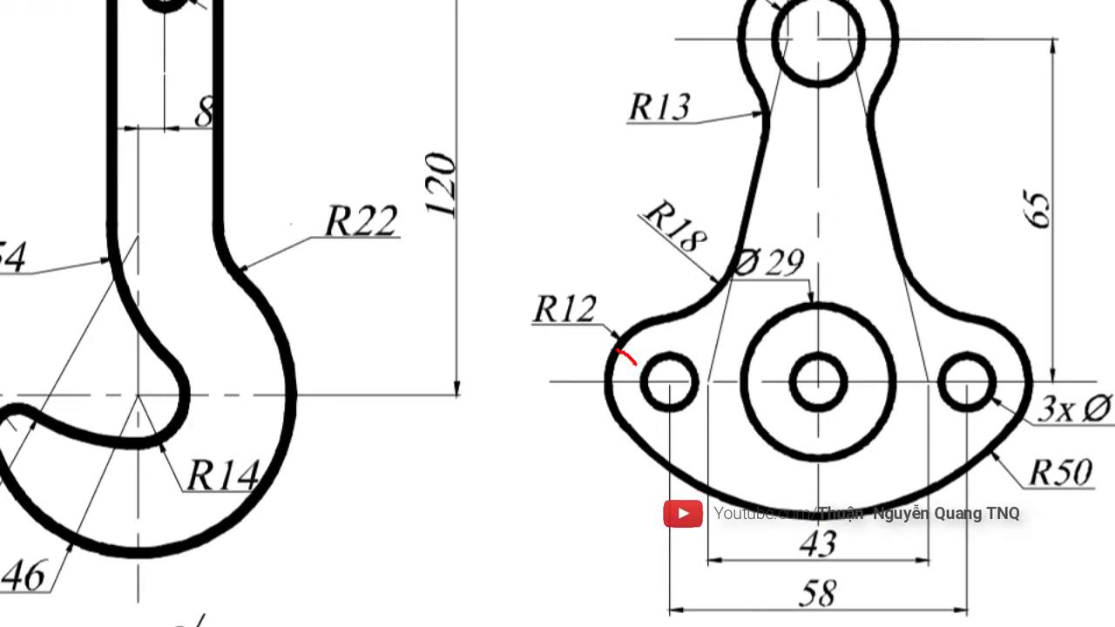
{"action": "scroll", "coordinate": [624, 357], "scroll_direction": "down", "scroll_amount": 3}
{"action": "key", "text": "alt+Tab"}
- Draw an R12 circle beside the lever's lower holes
{"action": "scroll", "coordinate": [410, 464], "scroll_direction": "up", "scroll_amount": 2}
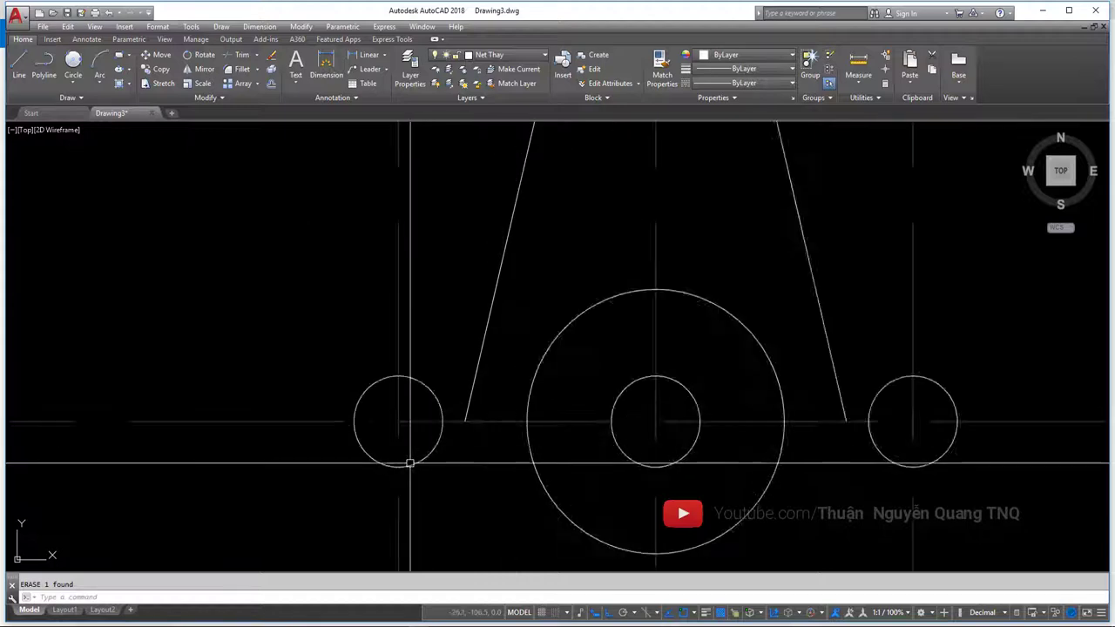
{"action": "middle_click_drag", "start_coordinate": [411, 463], "coordinate": [520, 367]}
{"action": "type", "text": "c"}
{"action": "key", "text": "Return"}
{"action": "left_click", "coordinate": [325, 414]}
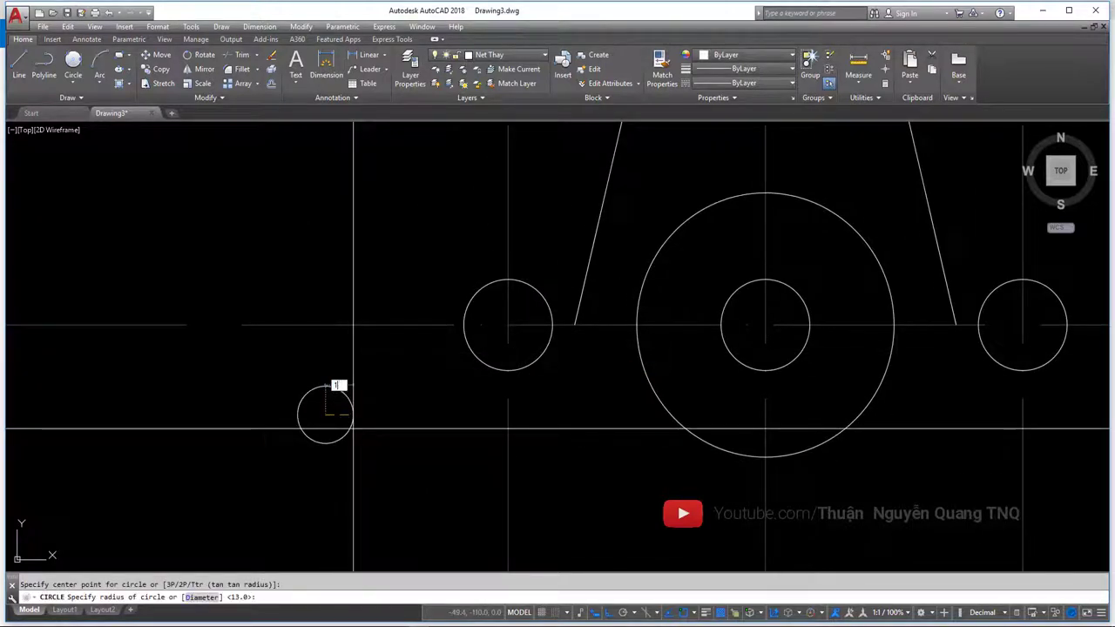
{"action": "type", "text": "2"}
{"action": "key", "text": "Return"}
- Move the R12 circle so it is concentric with the left small hole
{"action": "left_click", "coordinate": [406, 450]}
{"action": "left_click", "coordinate": [385, 411]}
{"action": "type", "text": "m"}
{"action": "key", "text": "Return"}
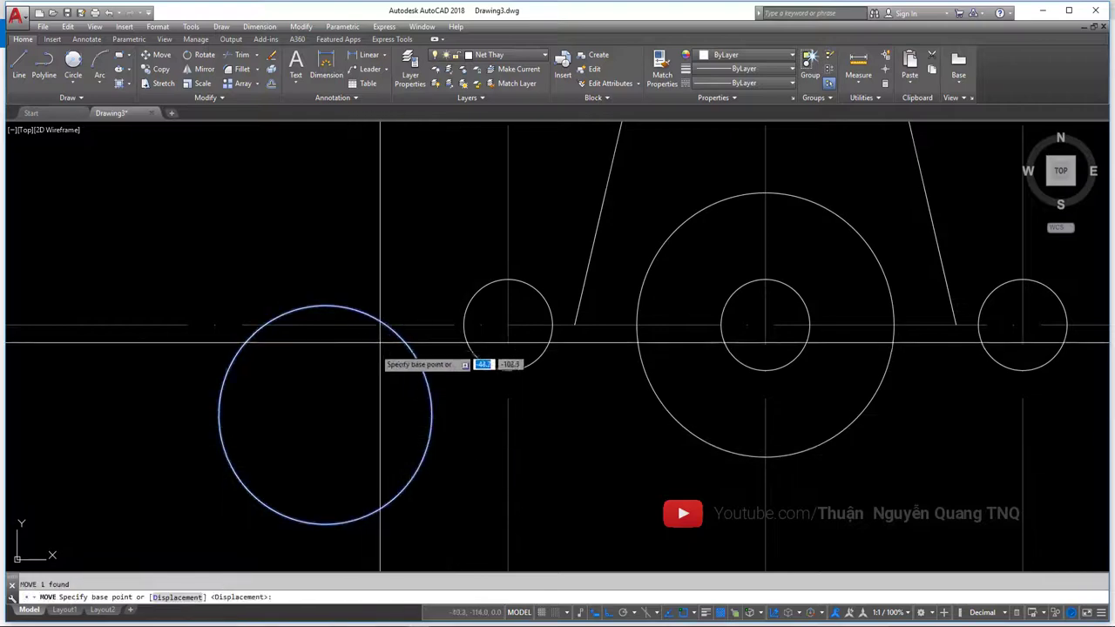
{"action": "left_click", "coordinate": [325, 413]}
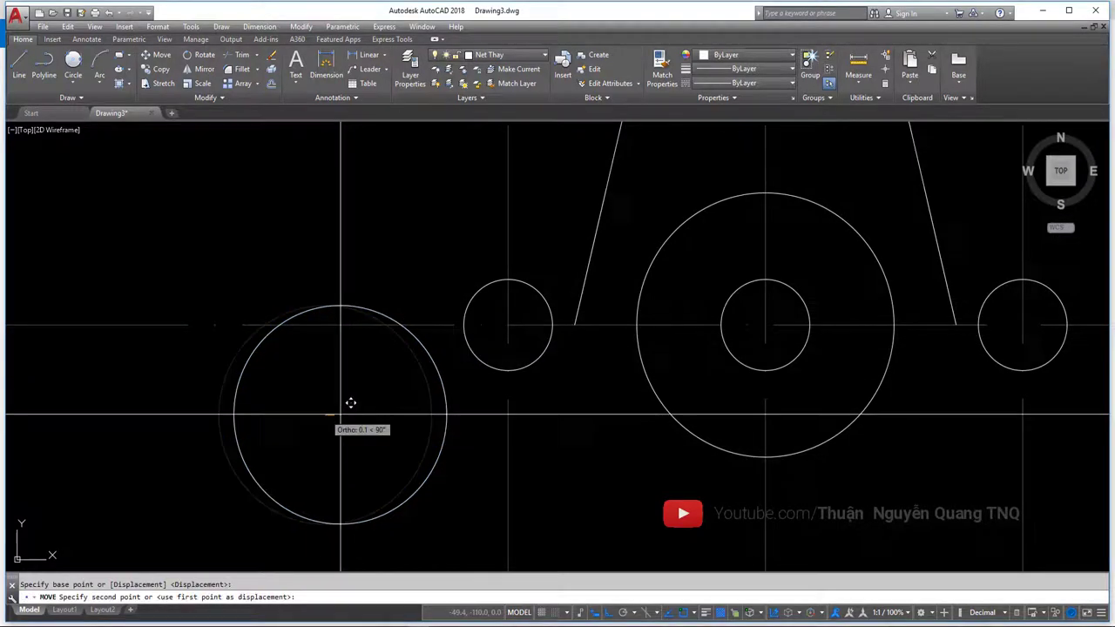
{"action": "left_click", "coordinate": [518, 314]}
{"action": "scroll", "coordinate": [455, 357], "scroll_direction": "down", "scroll_amount": 2}
{"action": "scroll", "coordinate": [435, 436], "scroll_direction": "down", "scroll_amount": 3}
{"action": "scroll", "coordinate": [436, 418], "scroll_direction": "up", "scroll_amount": 2}
{"action": "scroll", "coordinate": [518, 326], "scroll_direction": "up", "scroll_amount": 1}
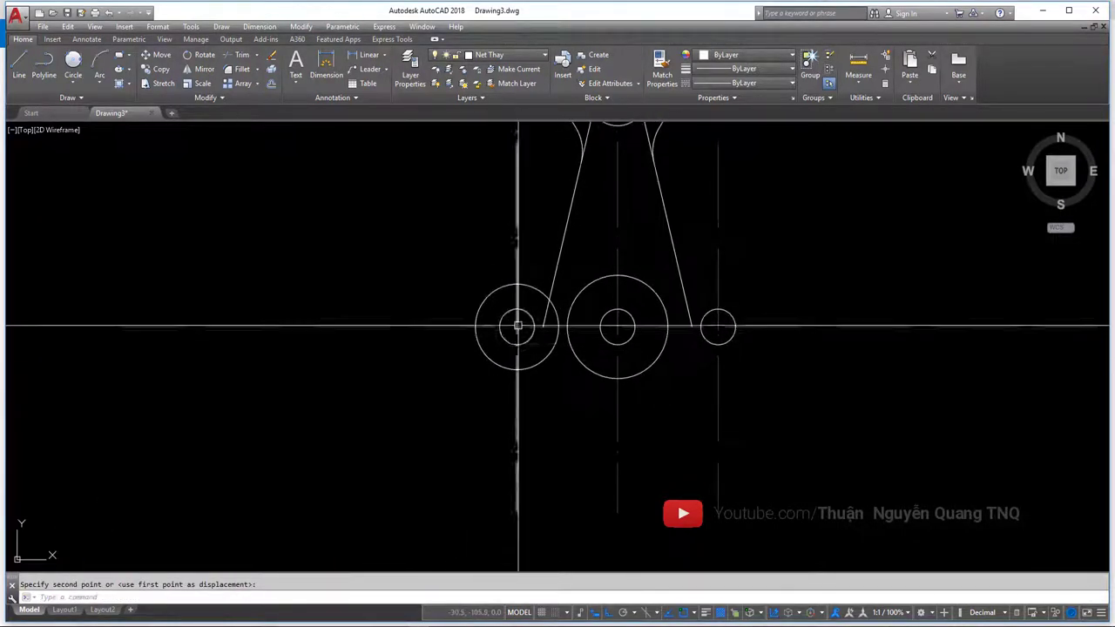
{"action": "left_click", "coordinate": [517, 325]}
{"action": "key", "text": "Escape"}
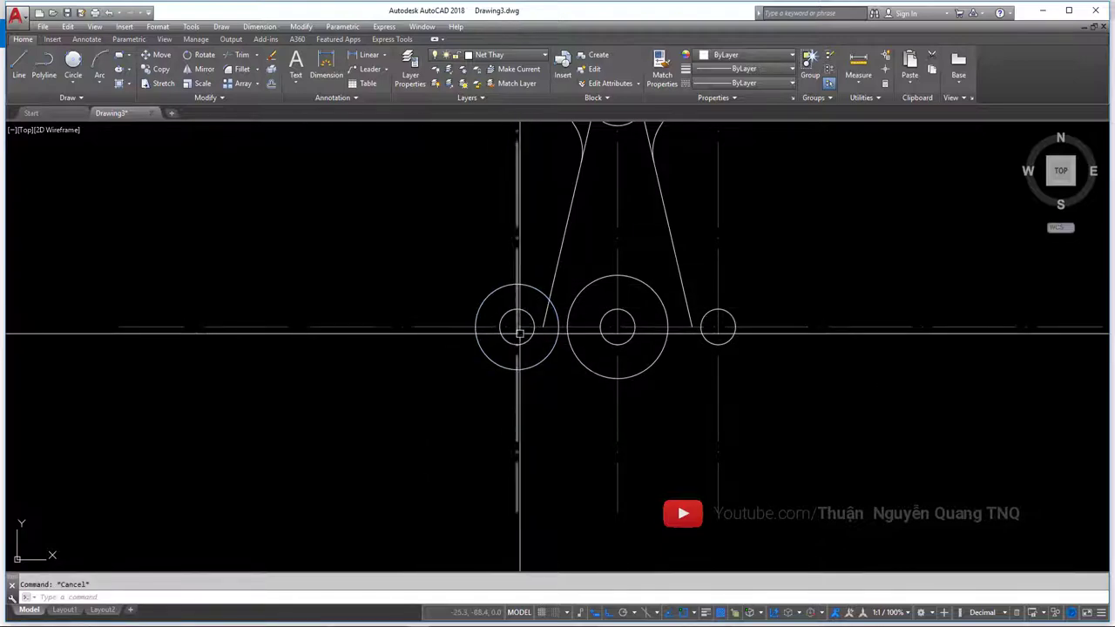
{"action": "scroll", "coordinate": [518, 333], "scroll_direction": "down", "scroll_amount": 2}
{"action": "middle_click_drag", "start_coordinate": [480, 366], "coordinate": [461, 378]}
{"action": "key", "text": "alt+Tab"}
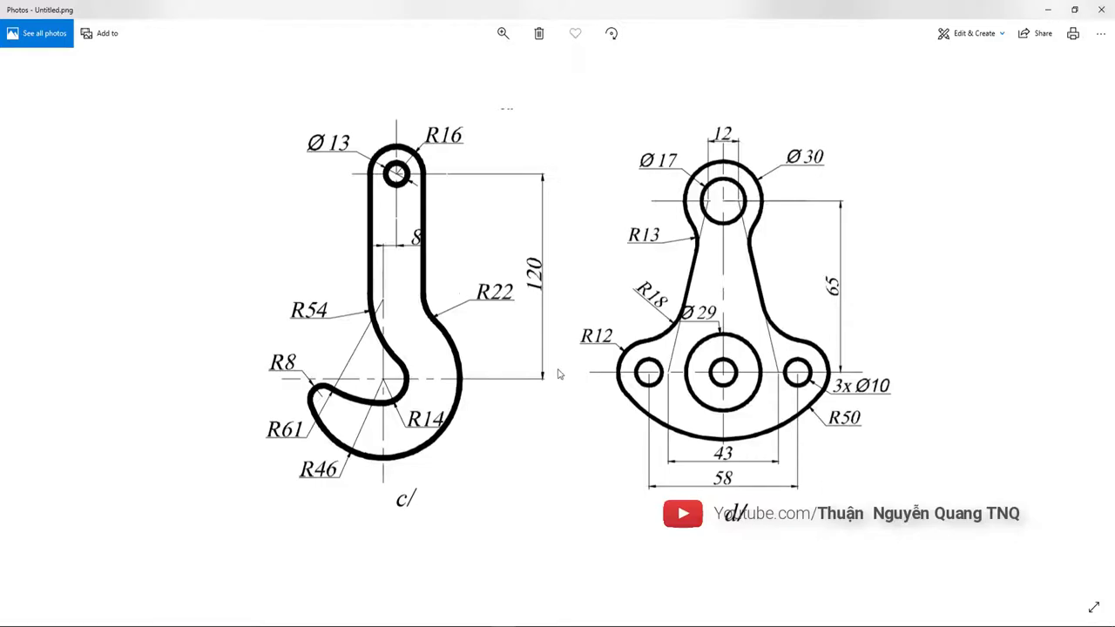
- Zoom in on the R18 and R12 curves of reference part d/ in Photos
{"action": "key", "text": "alt+Tab"}
{"action": "key", "text": "alt+Tab"}
{"action": "key", "text": "alt+Tab"}
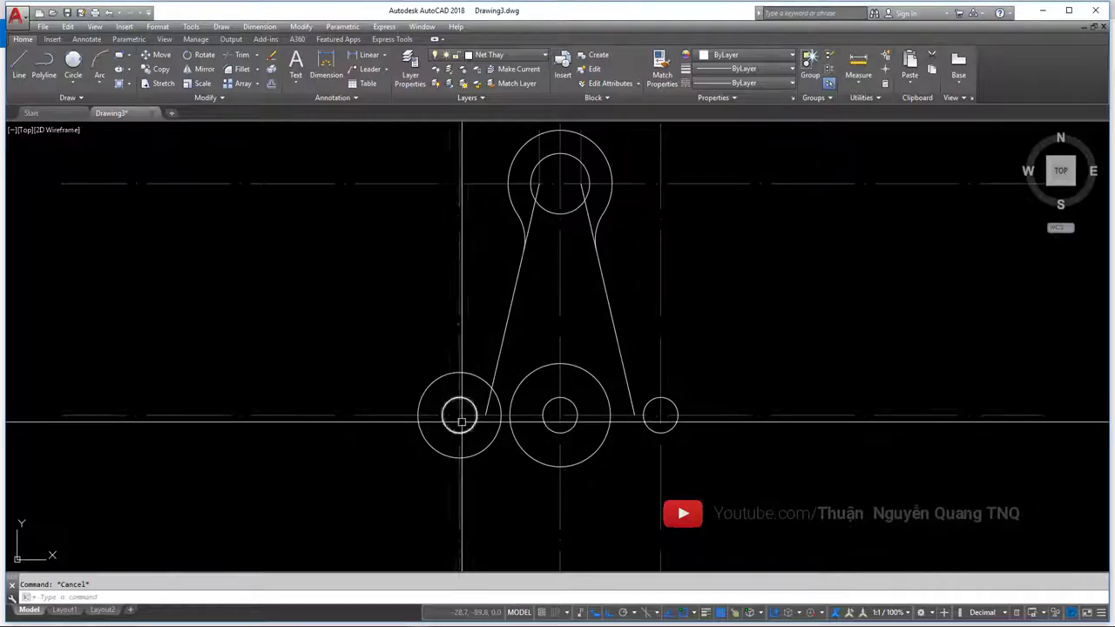
{"action": "key", "text": "alt+Tab"}
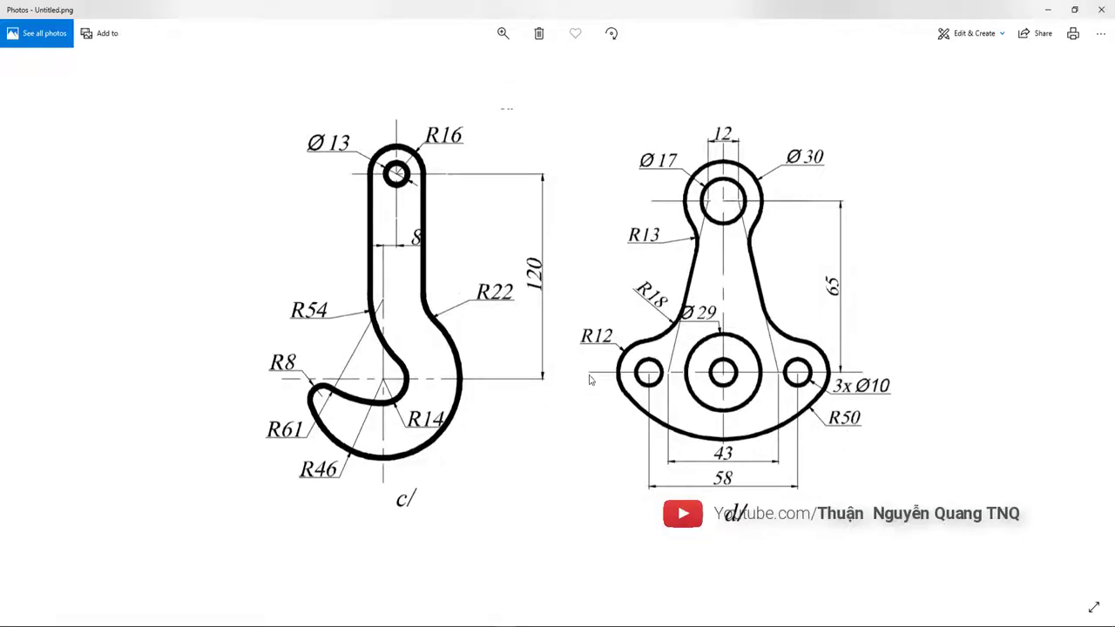
{"action": "scroll", "coordinate": [713, 373], "scroll_direction": "up", "scroll_amount": 1}
{"action": "scroll", "coordinate": [746, 320], "scroll_direction": "up", "scroll_amount": 1}
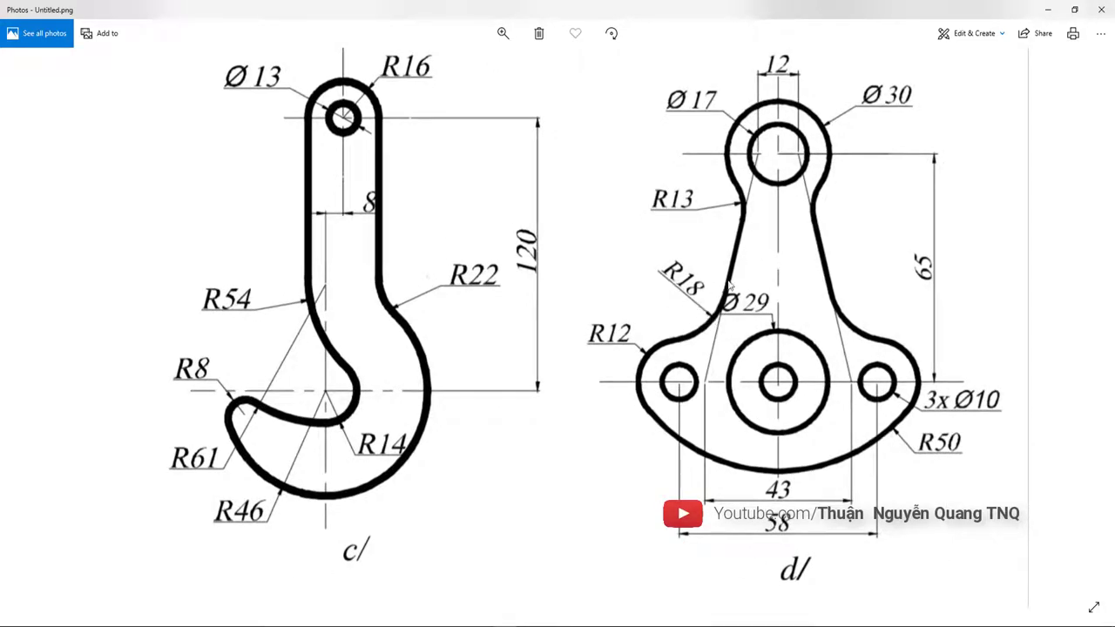
{"action": "scroll", "coordinate": [729, 287], "scroll_direction": "up", "scroll_amount": 2}
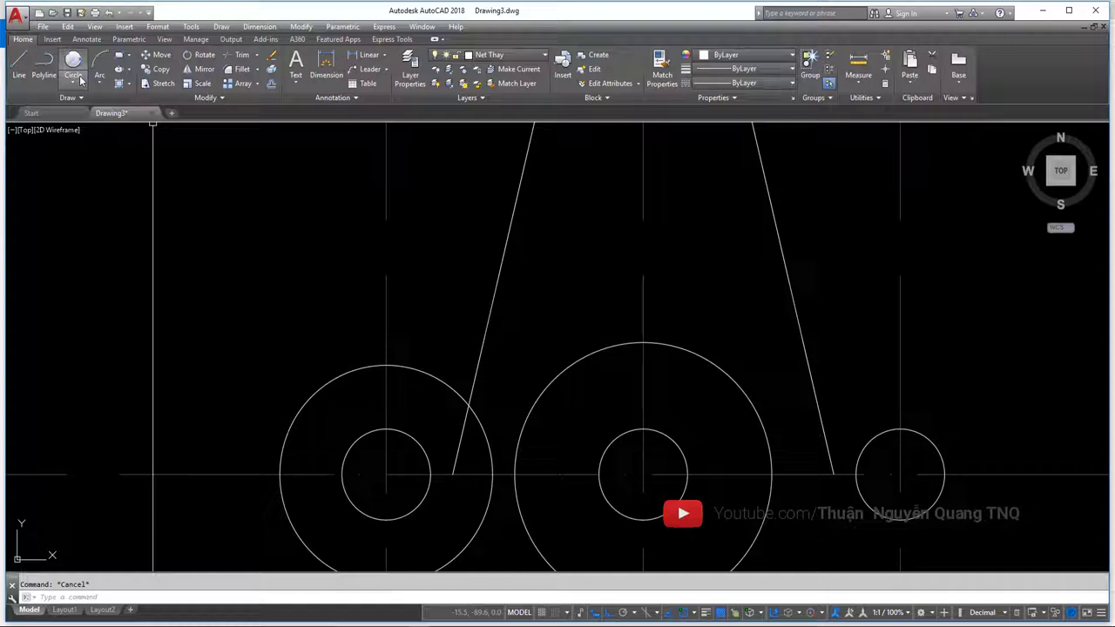
- Draw an R18 circle tangent to the left R12 ring and the left neck line
{"action": "left_click", "coordinate": [79, 80]}
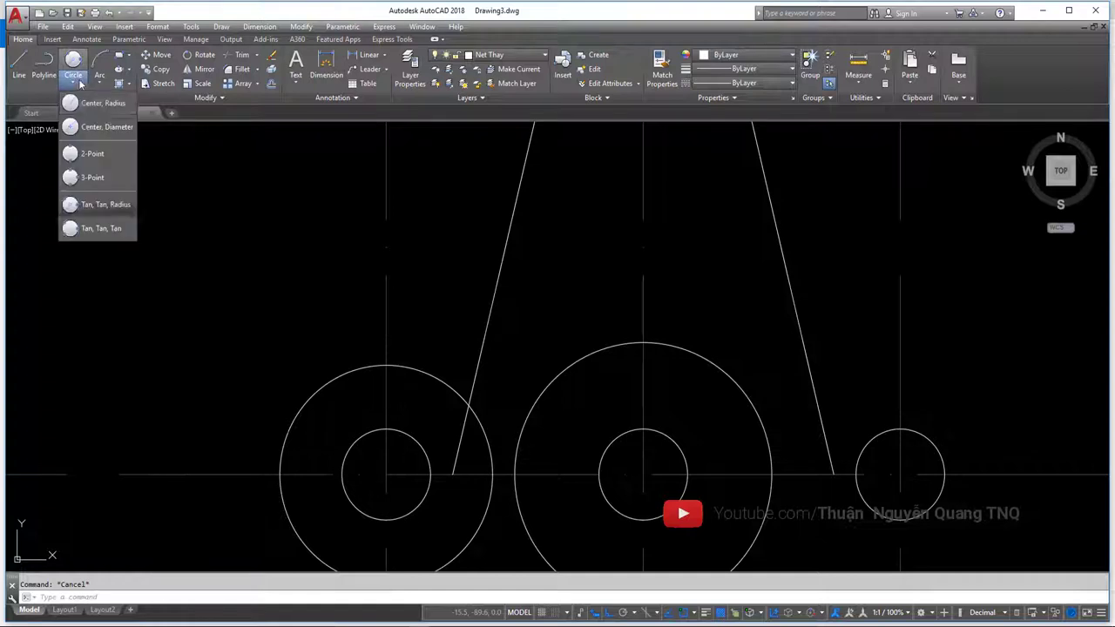
{"action": "left_click", "coordinate": [100, 203]}
{"action": "left_click", "coordinate": [357, 373]}
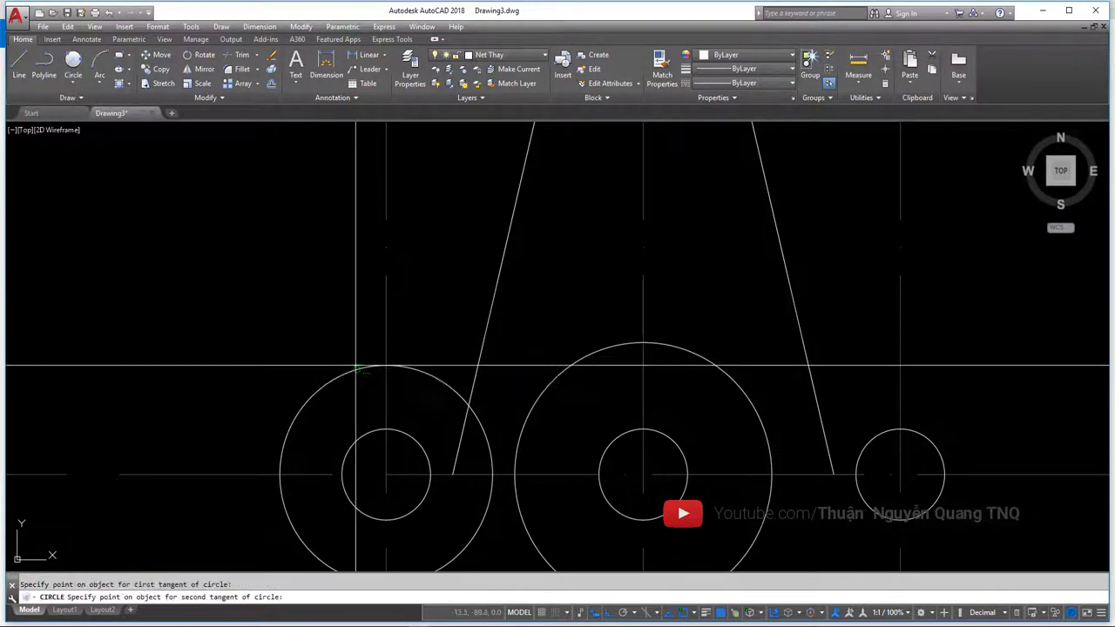
{"action": "left_click", "coordinate": [502, 257]}
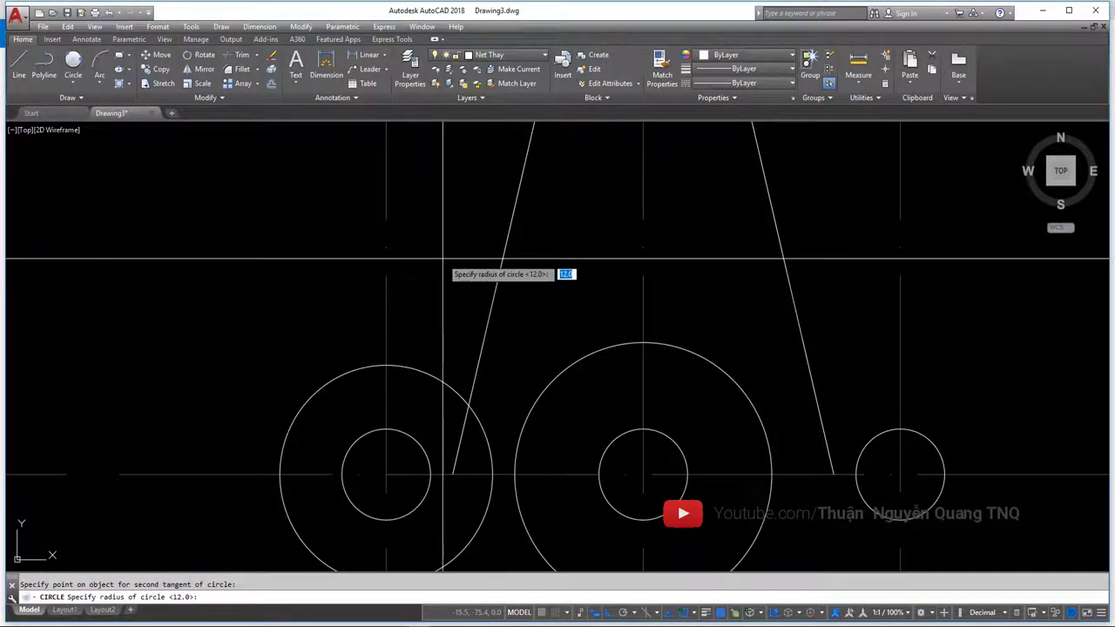
{"action": "type", "text": "18"}
{"action": "key", "text": "Return"}
{"action": "middle_click_drag", "start_coordinate": [462, 326], "coordinate": [458, 371]}
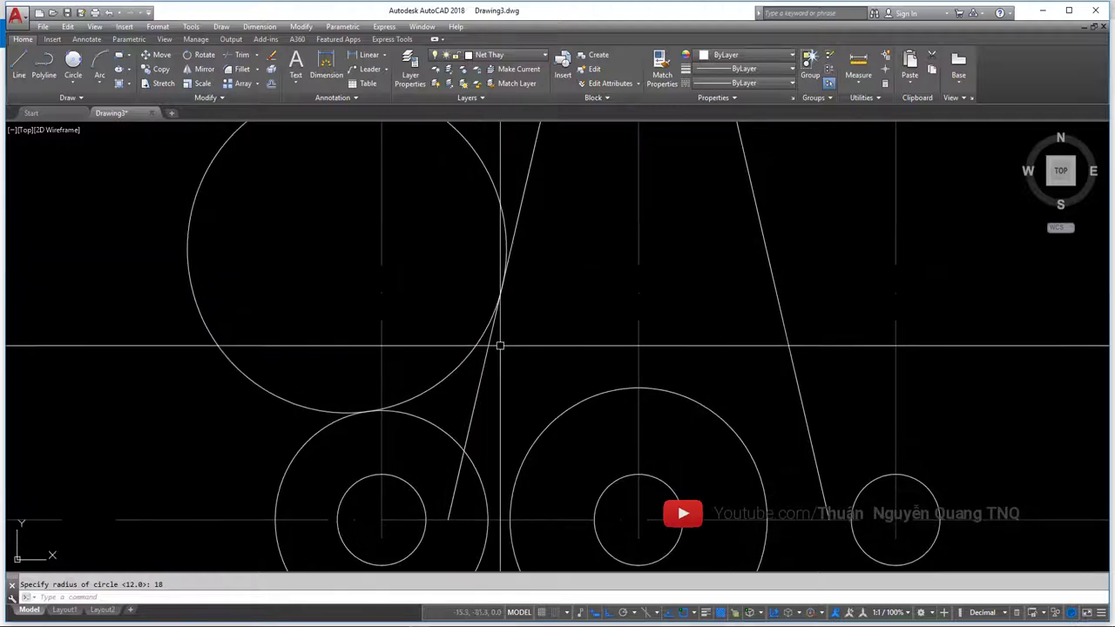
- Trim the R18 circle down to the arc blending the left ring into the neck line
{"action": "type", "text": "tr"}
{"action": "key", "text": "Return"}
{"action": "left_click", "coordinate": [552, 212]}
{"action": "left_click", "coordinate": [336, 418]}
{"action": "key", "text": "Return"}
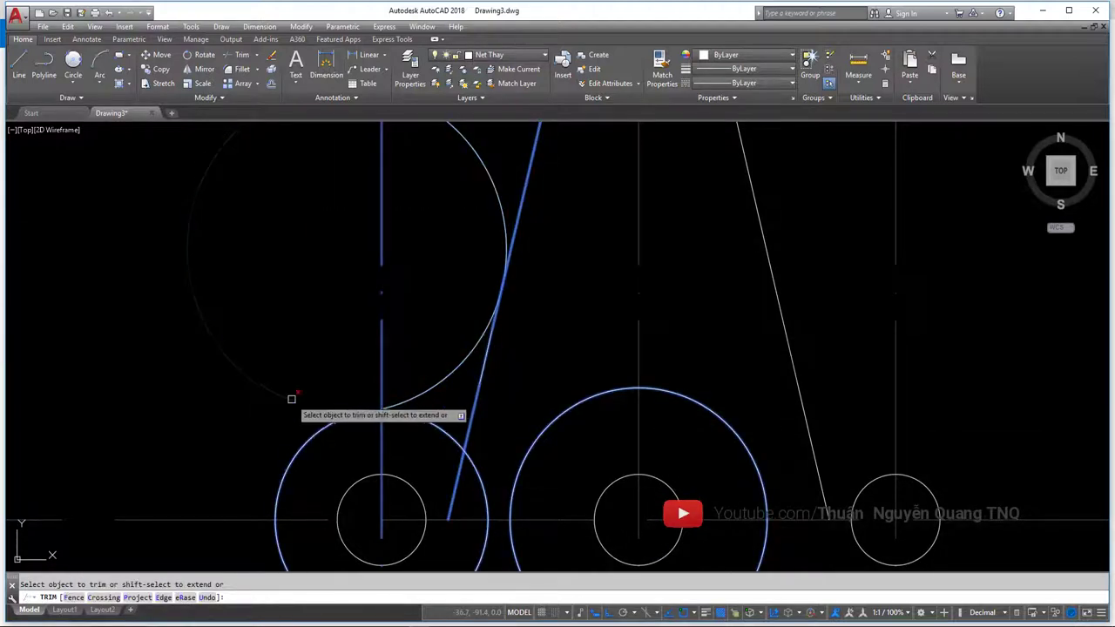
{"action": "left_click", "coordinate": [291, 394]}
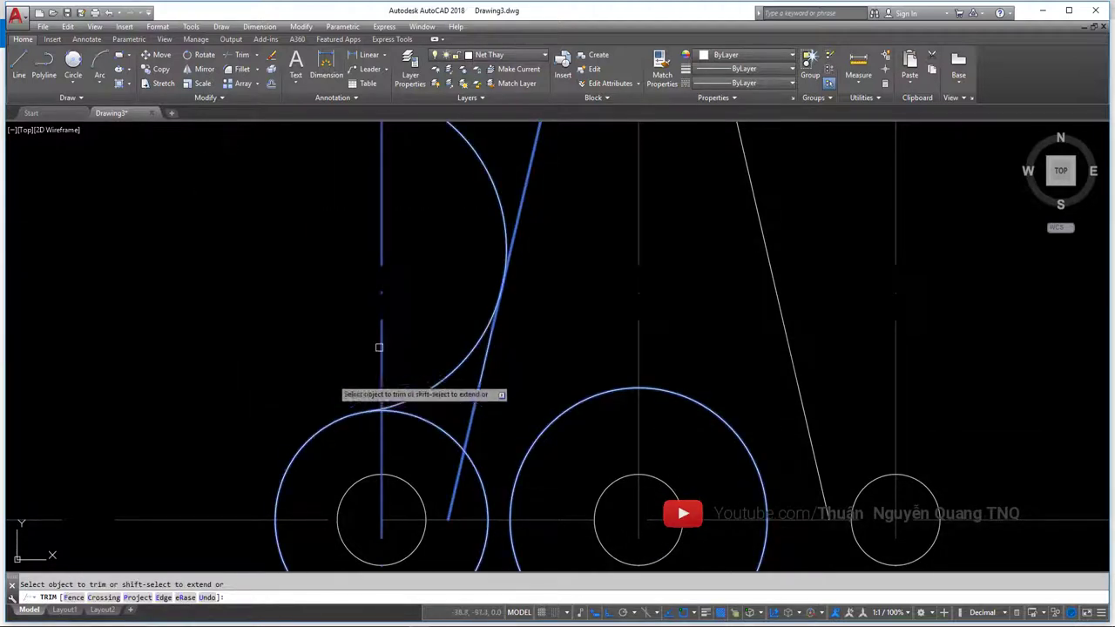
{"action": "key", "text": "Escape"}
{"action": "left_click", "coordinate": [461, 360]}
{"action": "scroll", "coordinate": [514, 340], "scroll_direction": "down", "scroll_amount": 4}
{"action": "middle_click_drag", "start_coordinate": [511, 344], "coordinate": [491, 354]}
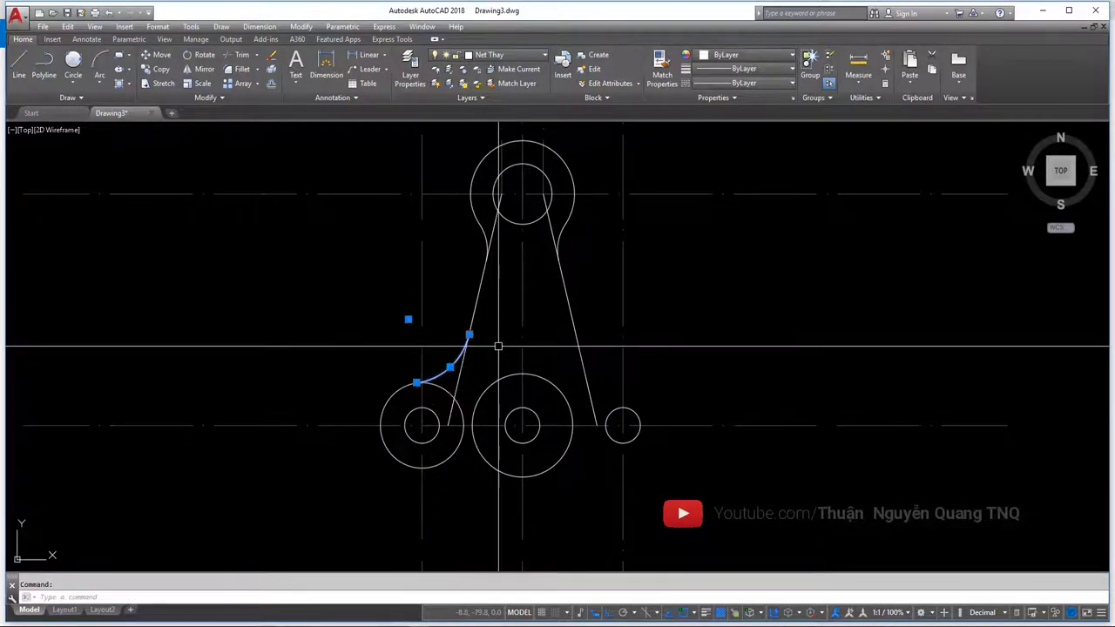
{"action": "type", "text": "MI"}
- Mirror the R18 arc about the vertical centre line, keeping the original
{"action": "key", "text": "Return"}
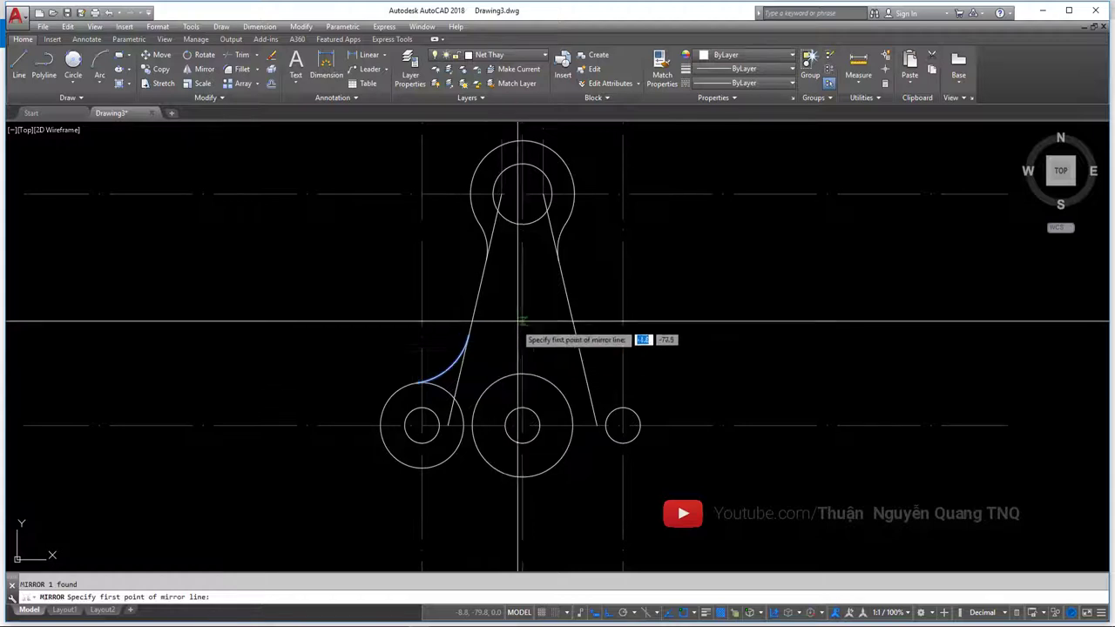
{"action": "left_click", "coordinate": [521, 296]}
{"action": "left_click", "coordinate": [522, 271]}
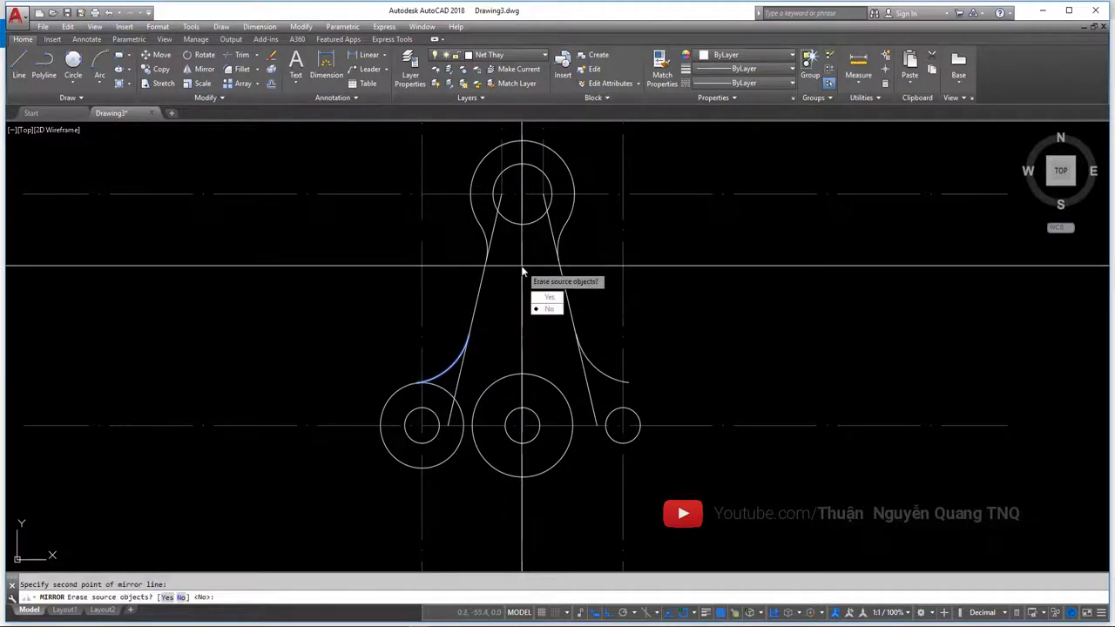
{"action": "left_click", "coordinate": [547, 308]}
- Copy the left R12 outer circle from the left hole centre to the right hole centre
{"action": "middle_click_drag", "start_coordinate": [435, 388], "coordinate": [398, 381]}
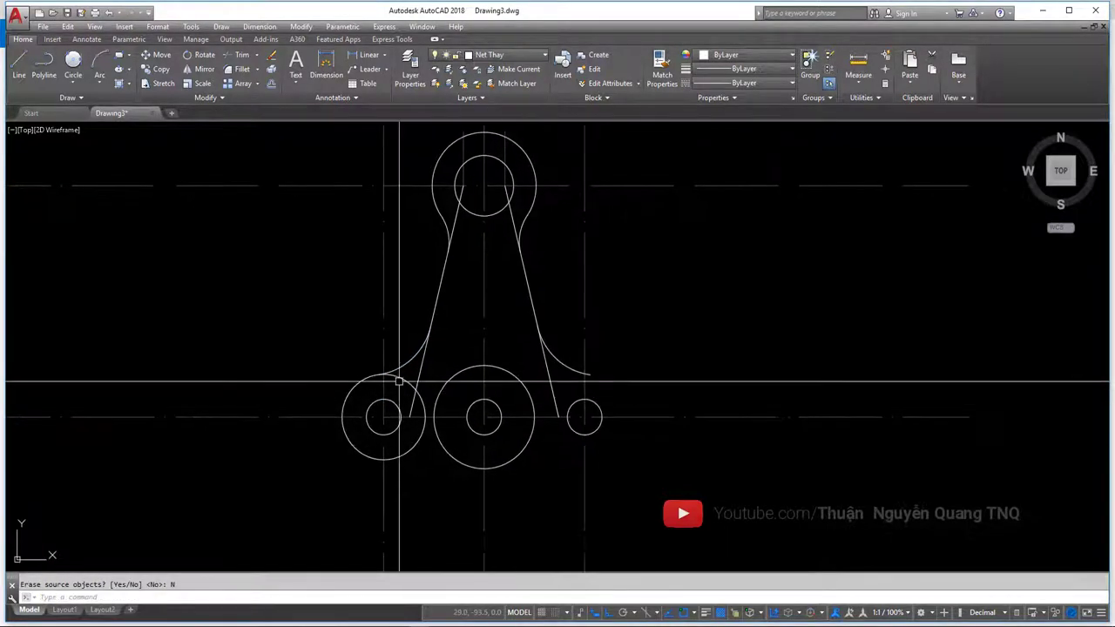
{"action": "left_click", "coordinate": [399, 381]}
{"action": "key", "text": "Return"}
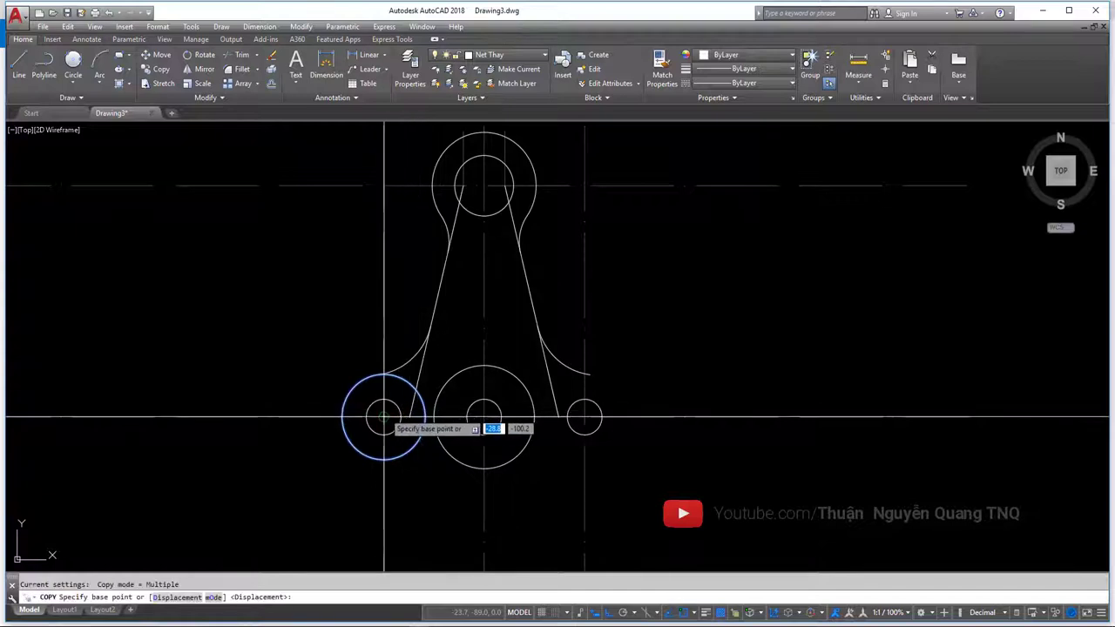
{"action": "left_click", "coordinate": [384, 417]}
{"action": "left_click", "coordinate": [585, 418]}
{"action": "key", "text": "Escape"}
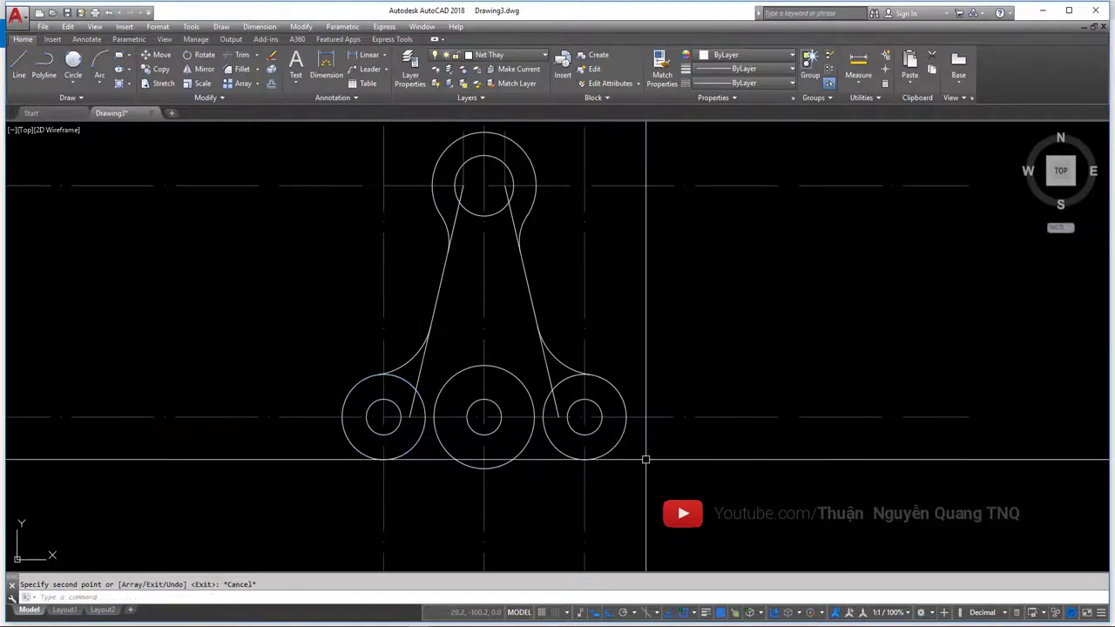
- Trim off the overhanging end of the right-side line
{"action": "type", "text": "tr"}
{"action": "key", "text": "Return"}
{"action": "left_click_drag", "start_coordinate": [646, 459], "coordinate": [531, 350]}
{"action": "key", "text": "Return"}
{"action": "scroll", "coordinate": [547, 369], "scroll_direction": "up", "scroll_amount": 2}
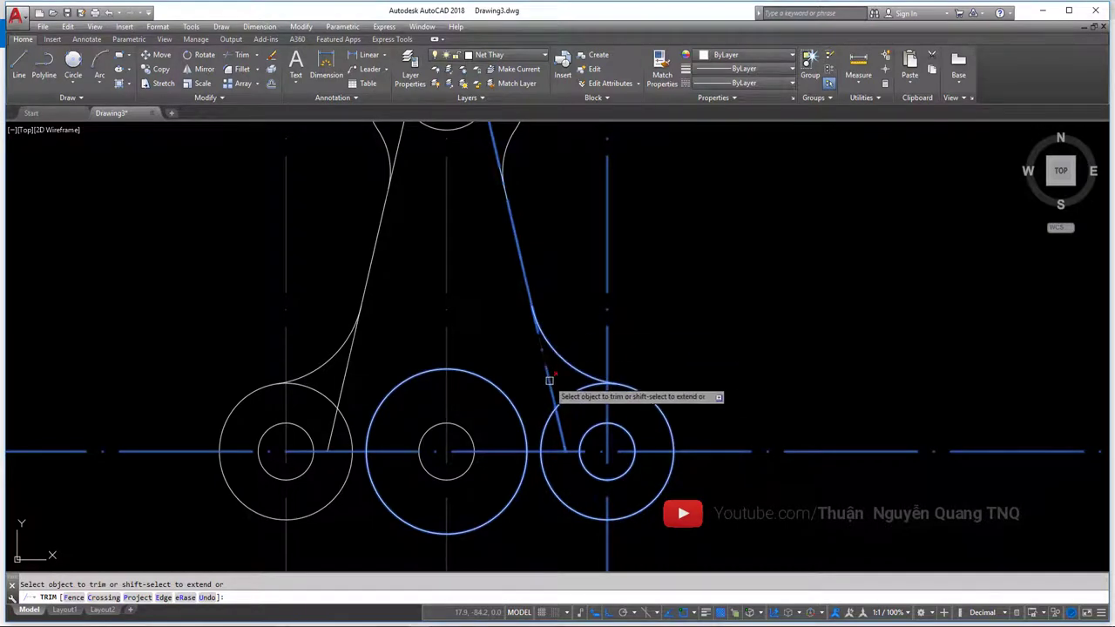
{"action": "left_click", "coordinate": [549, 381]}
{"action": "scroll", "coordinate": [540, 349], "scroll_direction": "down", "scroll_amount": 5}
{"action": "key", "text": "Return"}
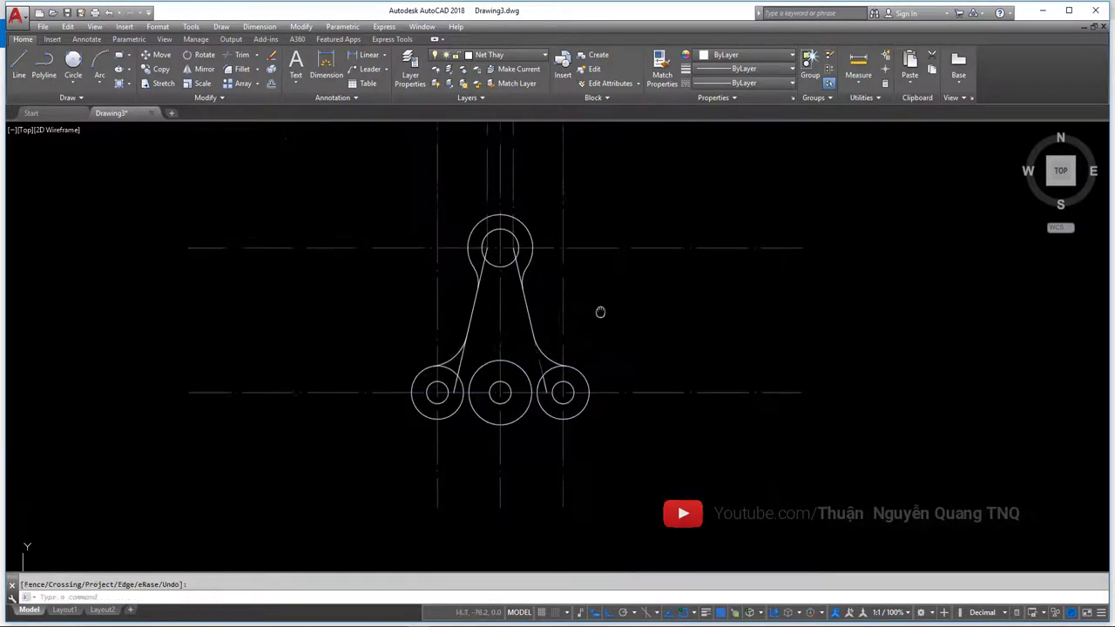
- Trim away the lower arc of the top outer circle
{"action": "scroll", "coordinate": [558, 305], "scroll_direction": "up", "scroll_amount": 5}
{"action": "key", "text": "Return"}
{"action": "left_click_drag", "start_coordinate": [528, 308], "coordinate": [427, 182]}
{"action": "key", "text": "Return"}
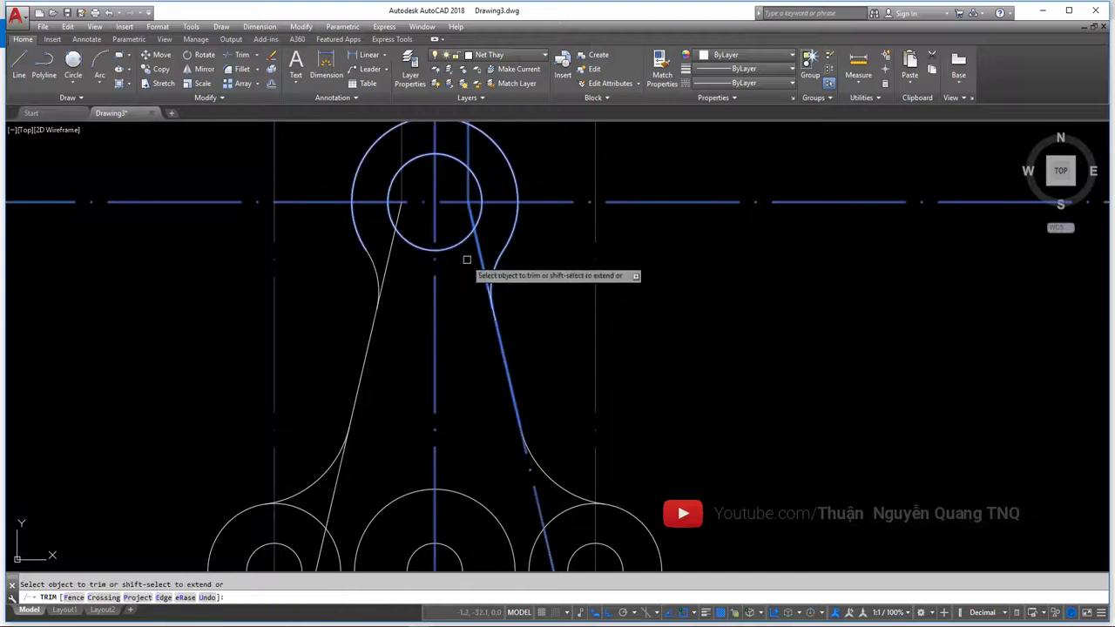
{"action": "left_click", "coordinate": [478, 256]}
{"action": "key", "text": "Return"}
{"action": "scroll", "coordinate": [480, 249], "scroll_direction": "down", "scroll_amount": 3}
{"action": "scroll", "coordinate": [480, 262], "scroll_direction": "down", "scroll_amount": 2}
- Select all of the lever's geometry in preparation for trimming
{"action": "left_click", "coordinate": [488, 290]}
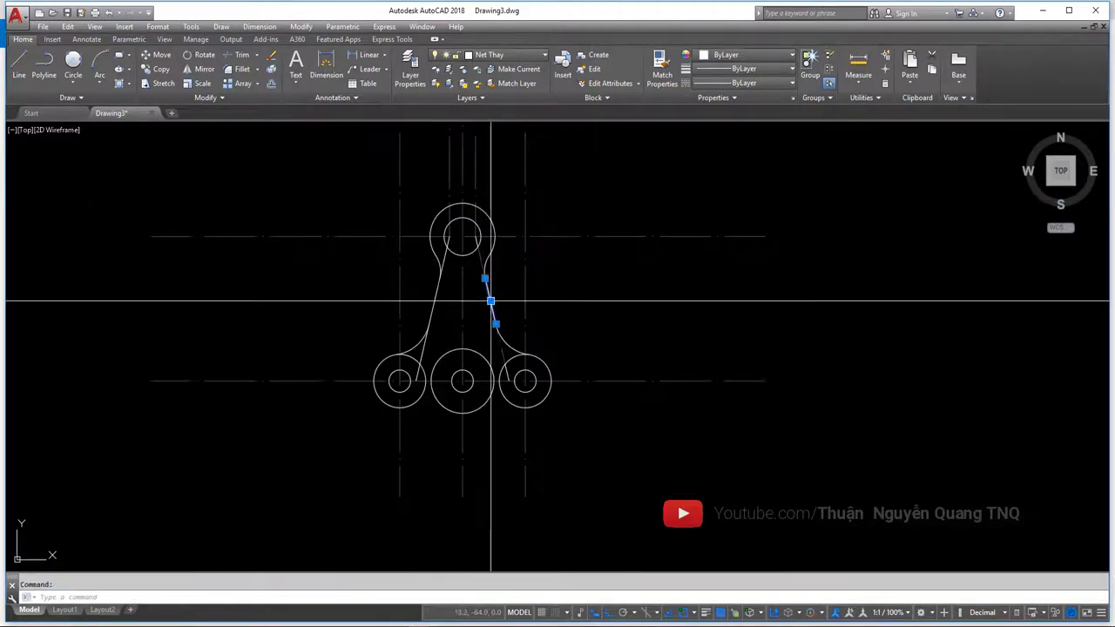
{"action": "scroll", "coordinate": [488, 290], "scroll_direction": "up", "scroll_amount": 3}
{"action": "key", "text": "Escape"}
{"action": "middle_click_drag", "start_coordinate": [489, 290], "coordinate": [456, 296]}
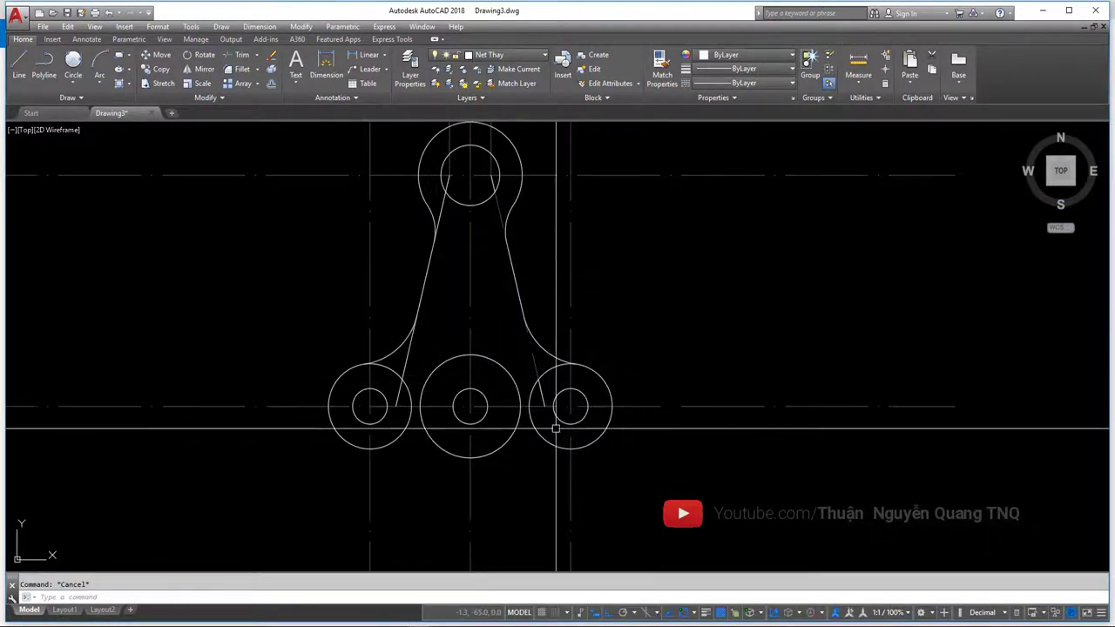
{"action": "left_click", "coordinate": [670, 482]}
{"action": "left_click", "coordinate": [316, 166]}
{"action": "type", "text": "tr"}
{"action": "key", "text": "Return"}
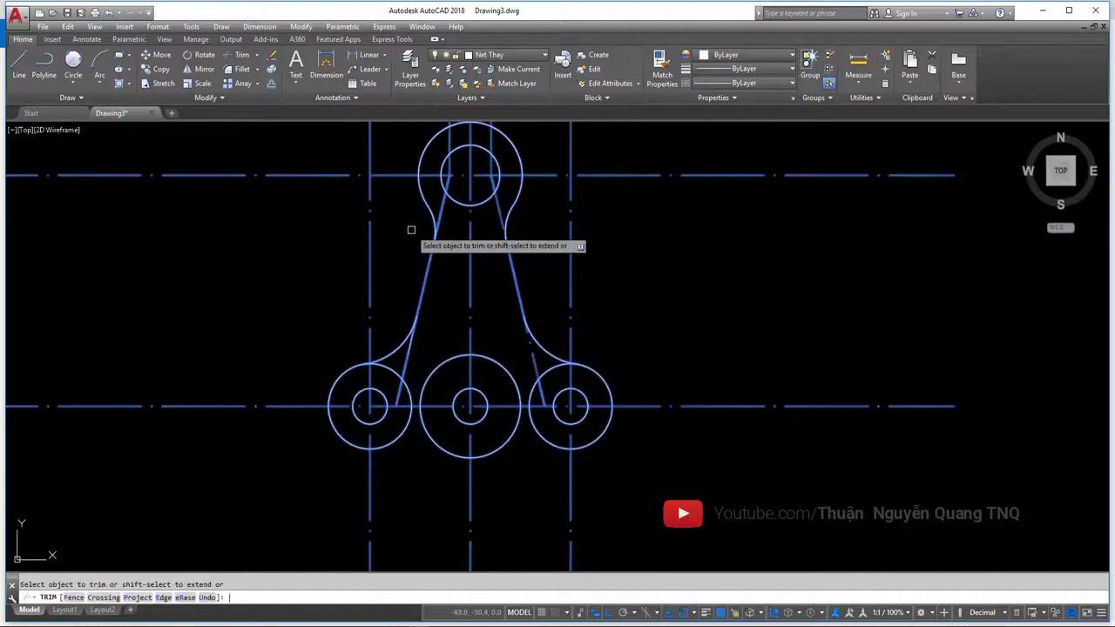
{"action": "key", "text": "Escape"}
- Trim the lever outline using all 25 objects as cutting edges
{"action": "type", "text": "tr"}
{"action": "key", "text": "Return"}
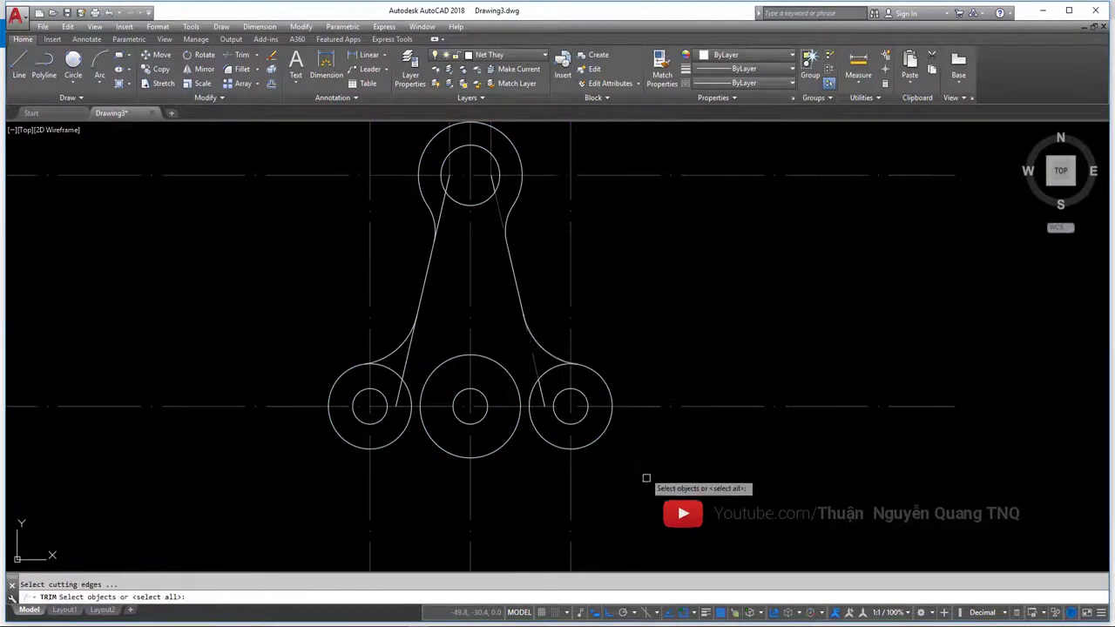
{"action": "left_click", "coordinate": [646, 483]}
{"action": "left_click", "coordinate": [279, 190]}
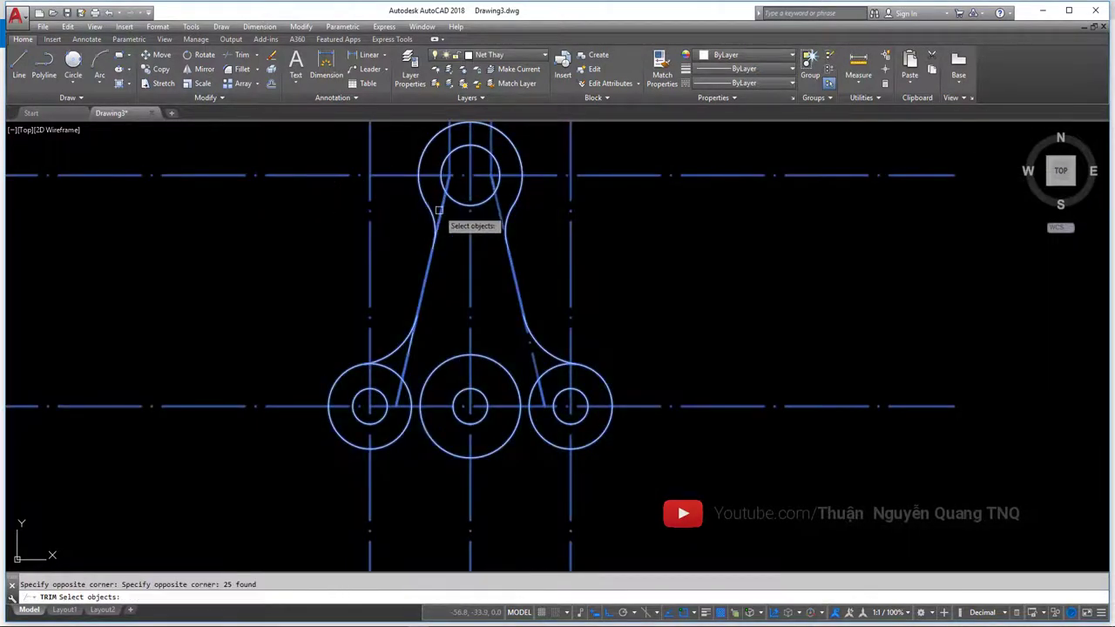
{"action": "key", "text": "Return"}
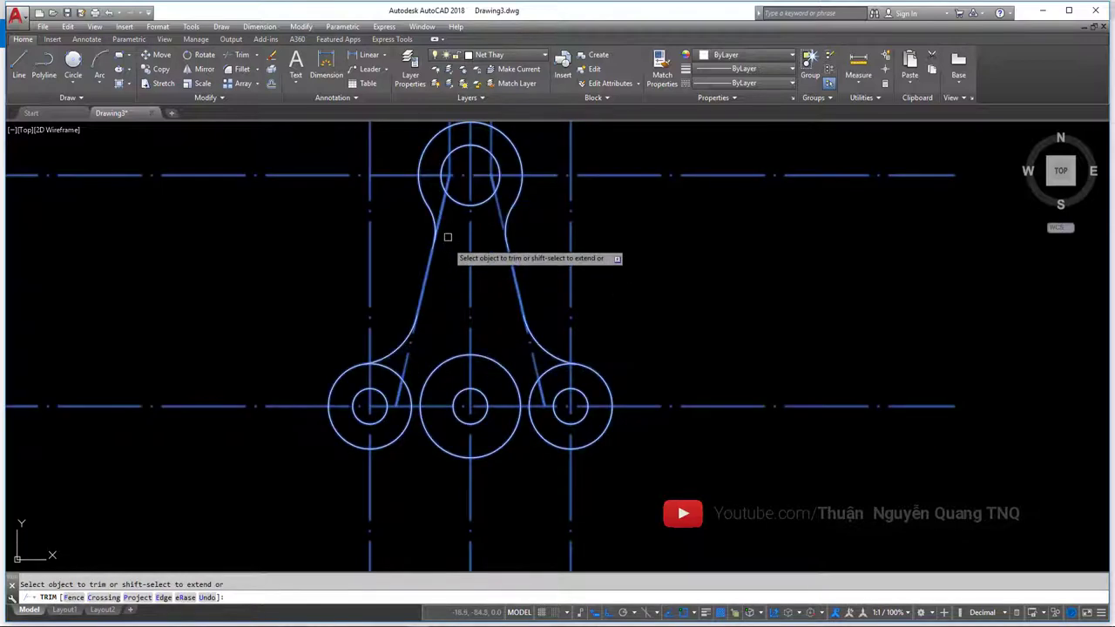
{"action": "scroll", "coordinate": [445, 261], "scroll_direction": "down", "scroll_amount": 2}
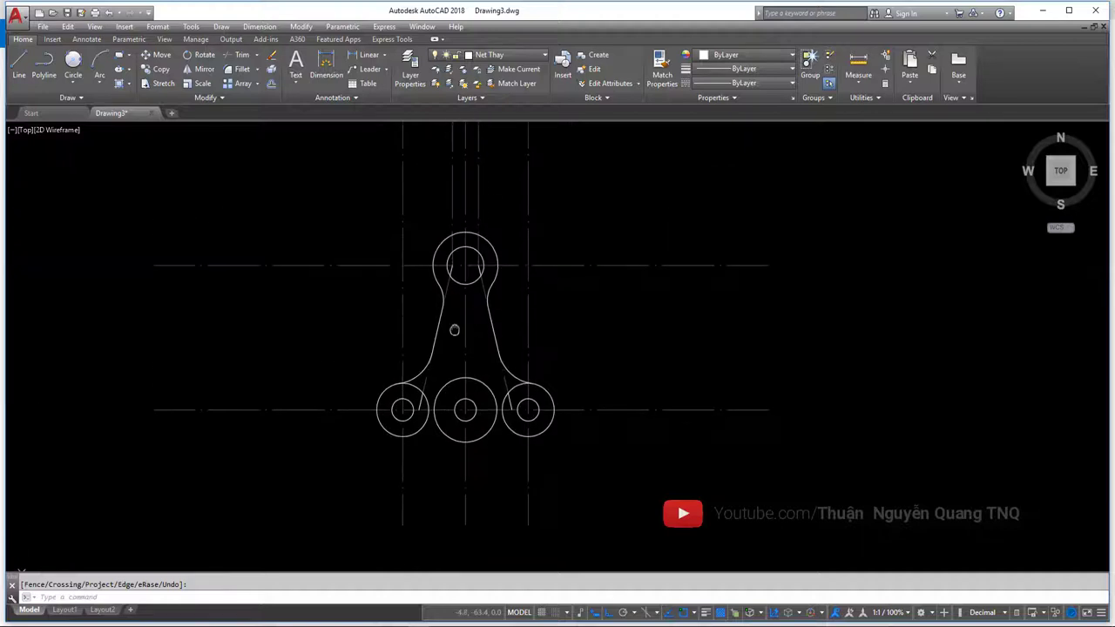
{"action": "scroll", "coordinate": [456, 328], "scroll_direction": "up", "scroll_amount": 4}
{"action": "key", "text": "Escape"}
- Erase the leftover short line near the left circle
{"action": "left_click", "coordinate": [398, 446]}
{"action": "key", "text": "Delete"}
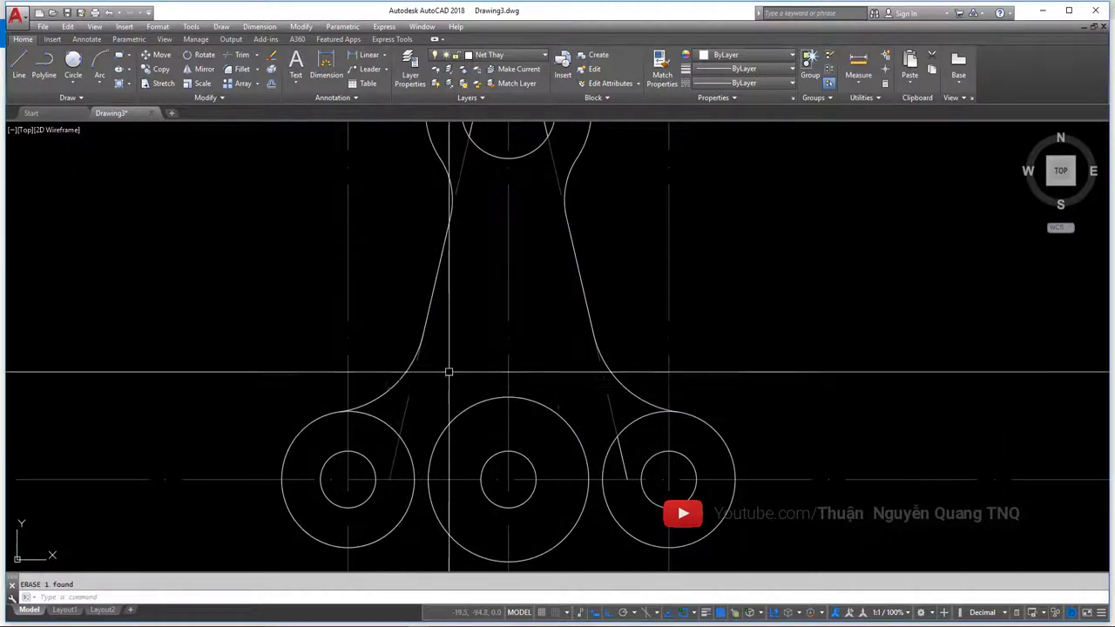
{"action": "scroll", "coordinate": [423, 382], "scroll_direction": "down", "scroll_amount": 5}
{"action": "scroll", "coordinate": [607, 440], "scroll_direction": "up", "scroll_amount": 1}
- Erase the two vertical construction lines and switch to the Photos reference drawing
{"action": "left_click", "coordinate": [492, 202]}
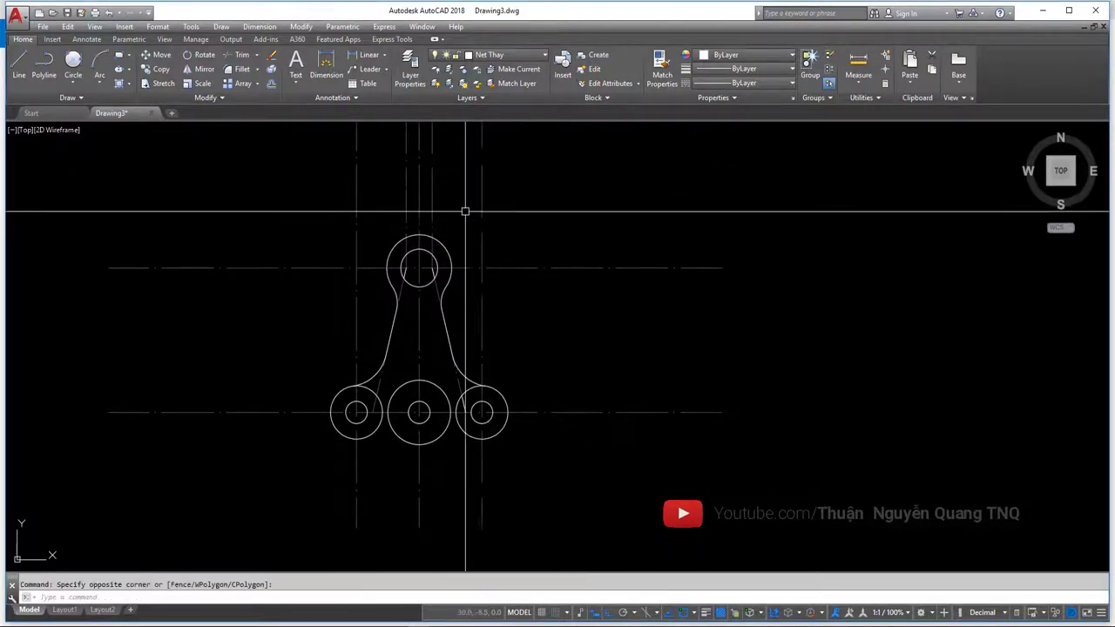
{"action": "left_click", "coordinate": [450, 209]}
{"action": "left_click", "coordinate": [373, 205]}
{"action": "left_click", "coordinate": [323, 218]}
{"action": "key", "text": "Delete"}
{"action": "middle_click_drag", "start_coordinate": [494, 300], "coordinate": [529, 261]}
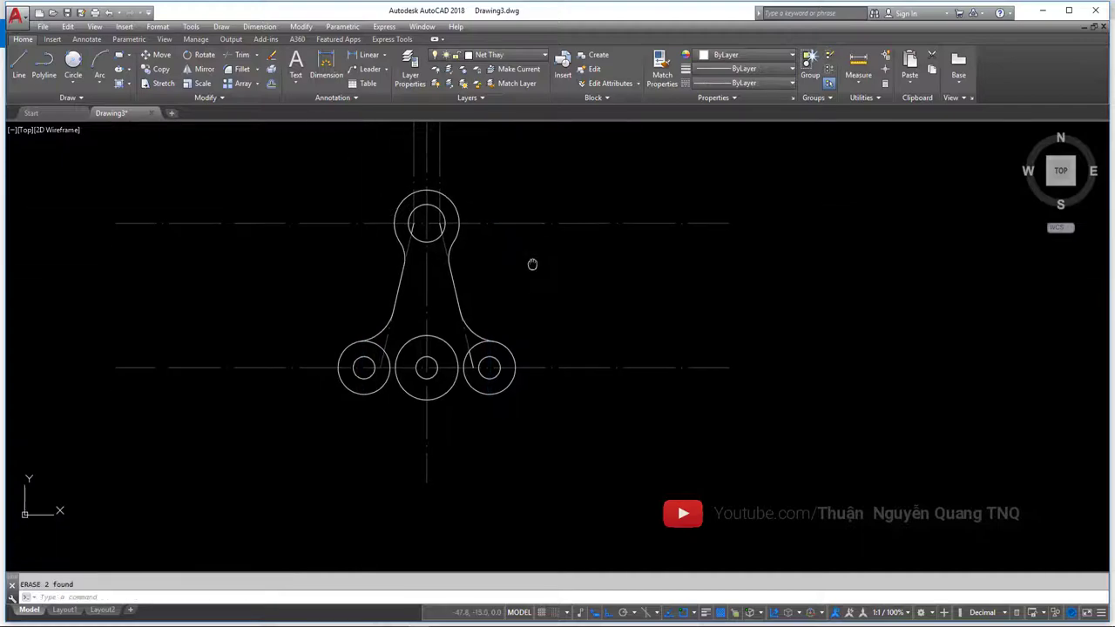
{"action": "key", "text": "alt+Tab"}
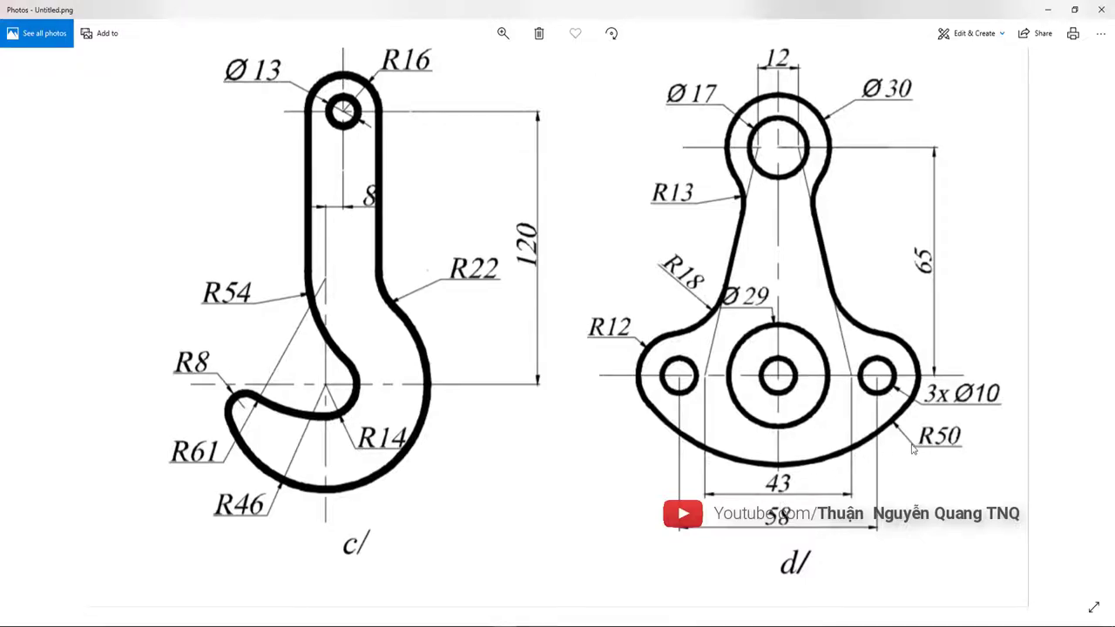
- Start a Tan, Tan, Radius circle touching the left and right R12 rings, checking R50 on the reference
{"action": "key", "text": "alt+Tab"}
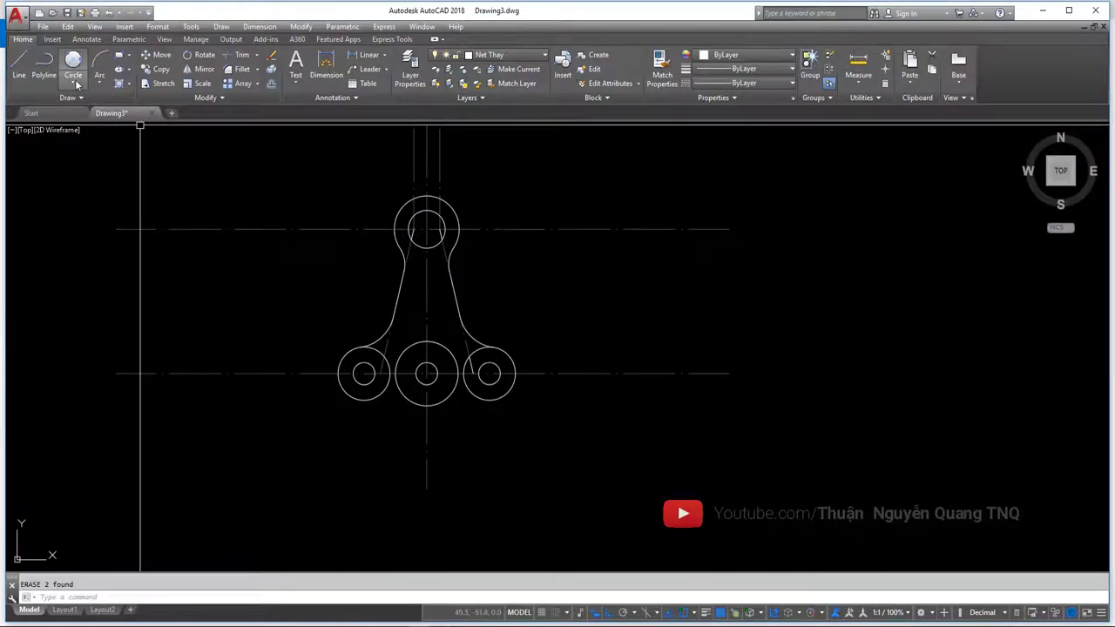
{"action": "left_click", "coordinate": [76, 84]}
{"action": "left_click", "coordinate": [96, 203]}
{"action": "scroll", "coordinate": [384, 453], "scroll_direction": "up", "scroll_amount": 4}
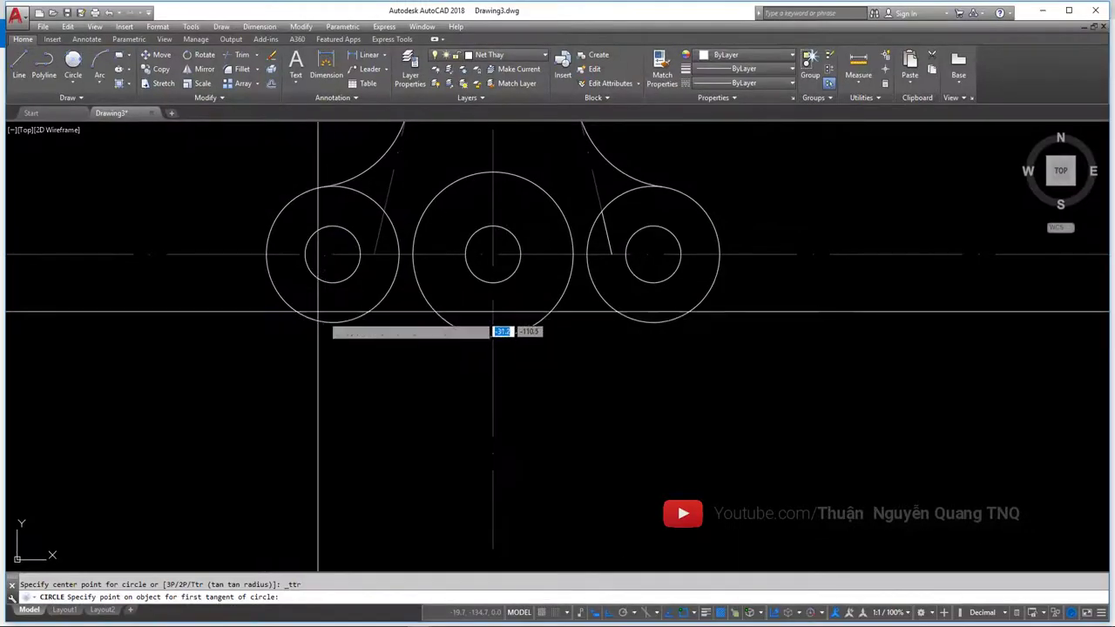
{"action": "left_click", "coordinate": [271, 284]}
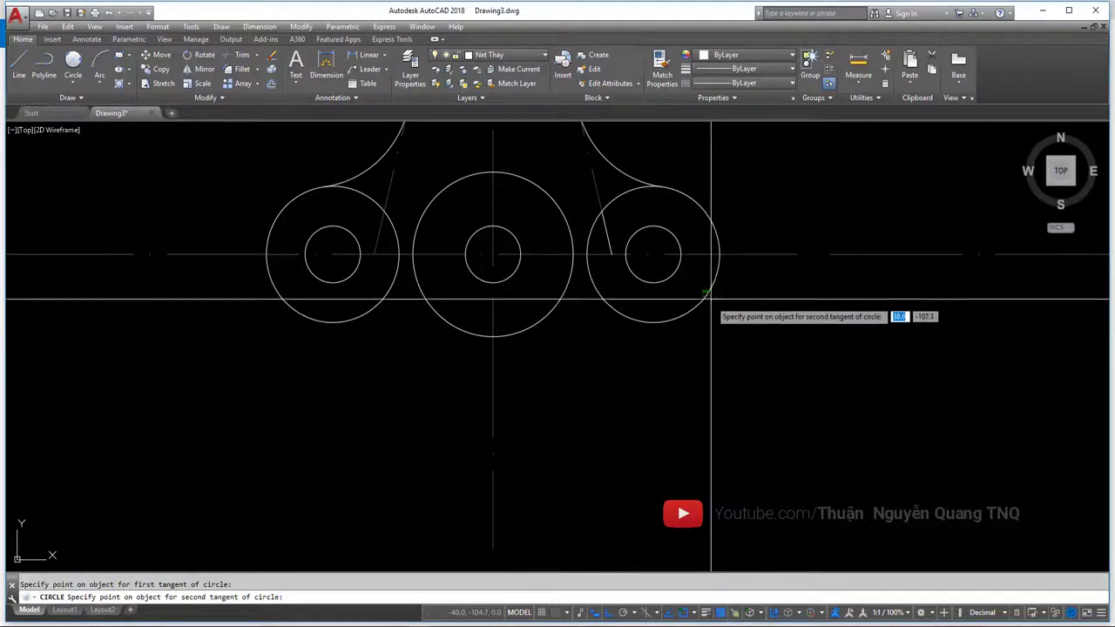
{"action": "left_click", "coordinate": [713, 283]}
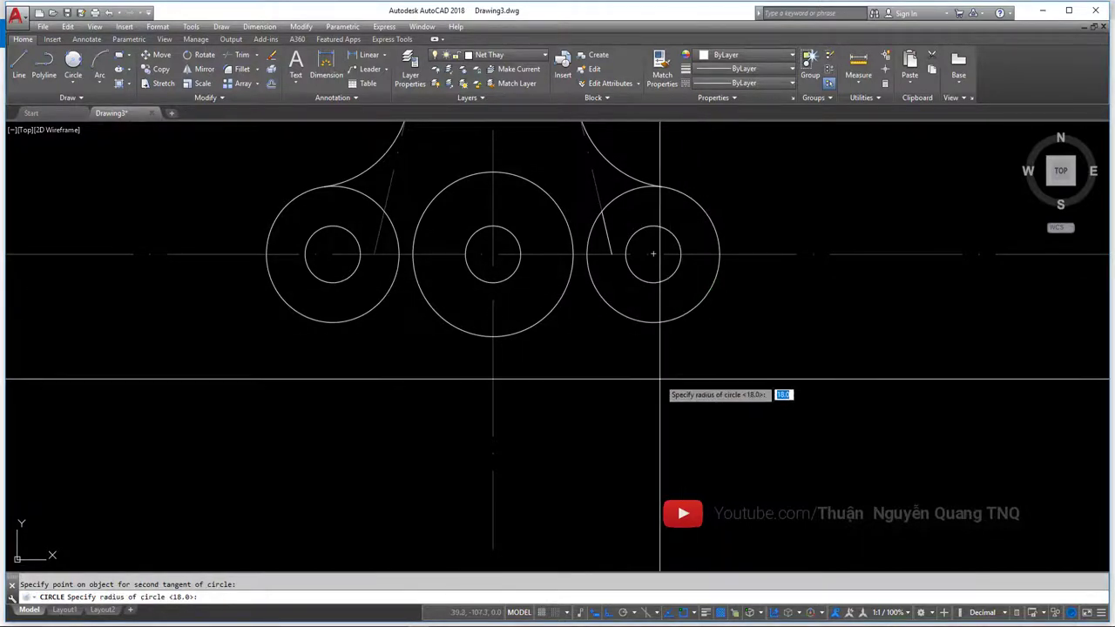
{"action": "key", "text": "alt+Tab"}
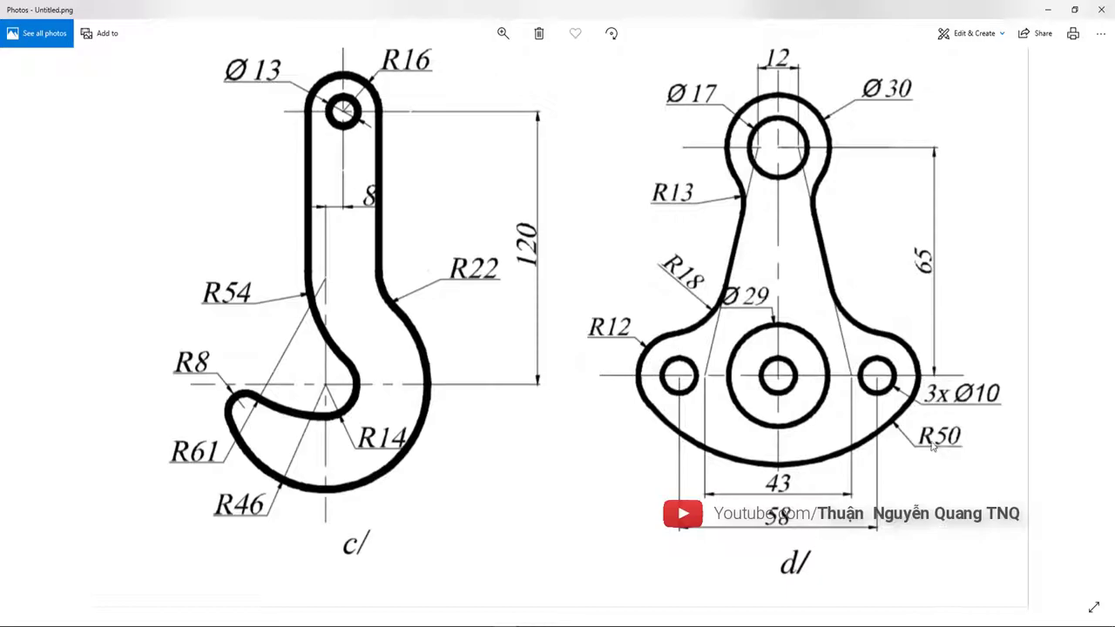
{"action": "key", "text": "alt+Tab"}
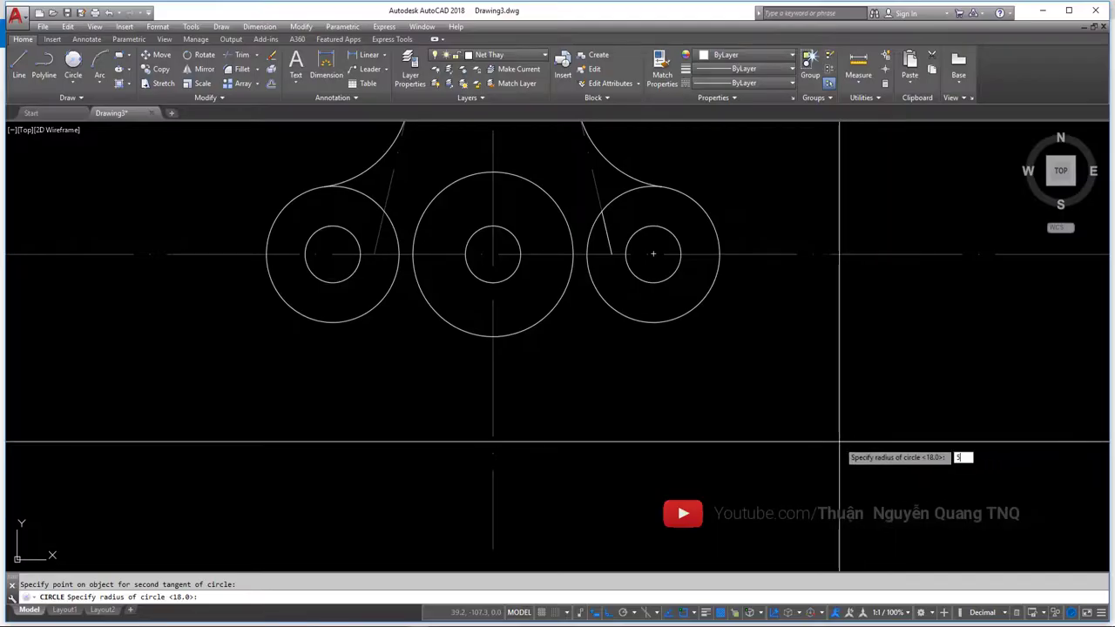
{"action": "scroll", "coordinate": [839, 442], "scroll_direction": "down", "scroll_amount": 1}
{"action": "scroll", "coordinate": [766, 408], "scroll_direction": "down", "scroll_amount": 1}
- Trim away the R50 circle's upper right arc using the whole part as cutting edges
{"action": "mouse_move", "coordinate": [724, 366]}
{"action": "middle_mouse_down"}
{"action": "mouse_move", "coordinate": [582, 473]}
{"action": "mouse_move", "coordinate": [579, 417]}
{"action": "middle_mouse_up"}
{"action": "key", "text": "Return"}
{"action": "left_click", "coordinate": [697, 485]}
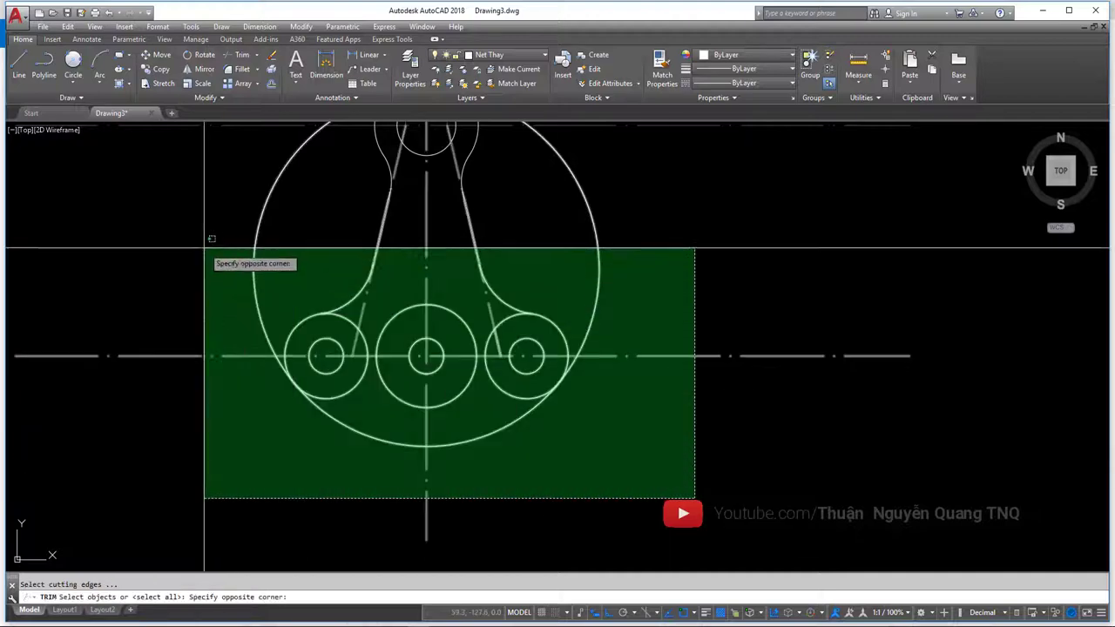
{"action": "left_click", "coordinate": [206, 244]}
{"action": "key", "text": "Return"}
{"action": "left_click", "coordinate": [593, 313]}
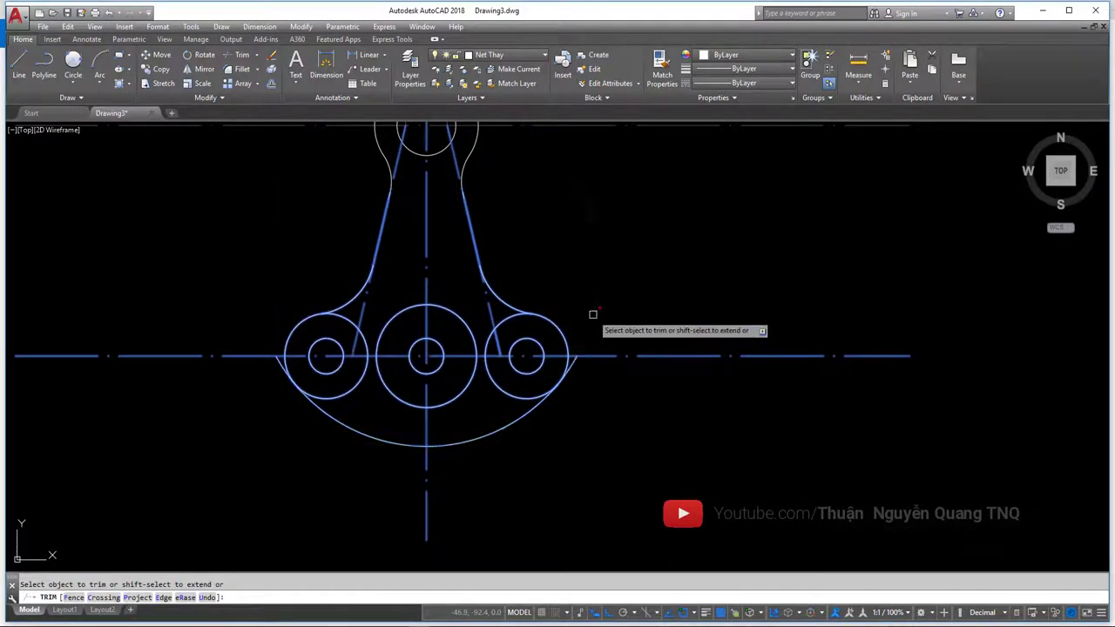
{"action": "scroll", "coordinate": [569, 364], "scroll_direction": "up", "scroll_amount": 5}
{"action": "scroll", "coordinate": [618, 361], "scroll_direction": "down", "scroll_amount": 6}
{"action": "scroll", "coordinate": [339, 360], "scroll_direction": "up", "scroll_amount": 1}
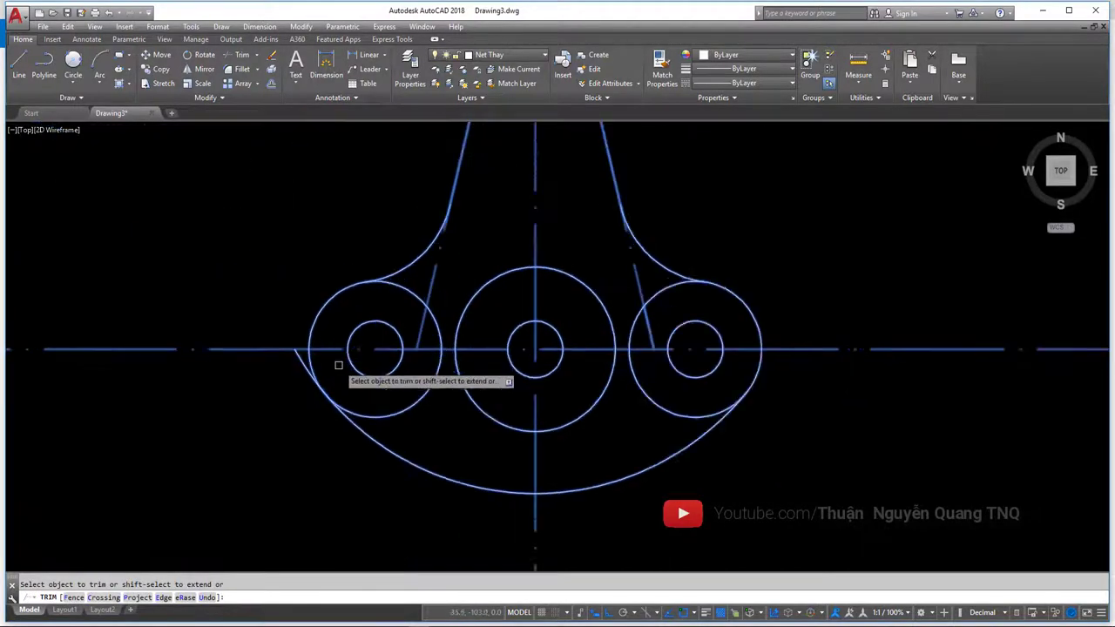
{"action": "scroll", "coordinate": [284, 367], "scroll_direction": "up", "scroll_amount": 3}
{"action": "scroll", "coordinate": [284, 367], "scroll_direction": "down", "scroll_amount": 2}
{"action": "scroll", "coordinate": [391, 397], "scroll_direction": "down", "scroll_amount": 2}
{"action": "scroll", "coordinate": [427, 410], "scroll_direction": "down", "scroll_amount": 3}
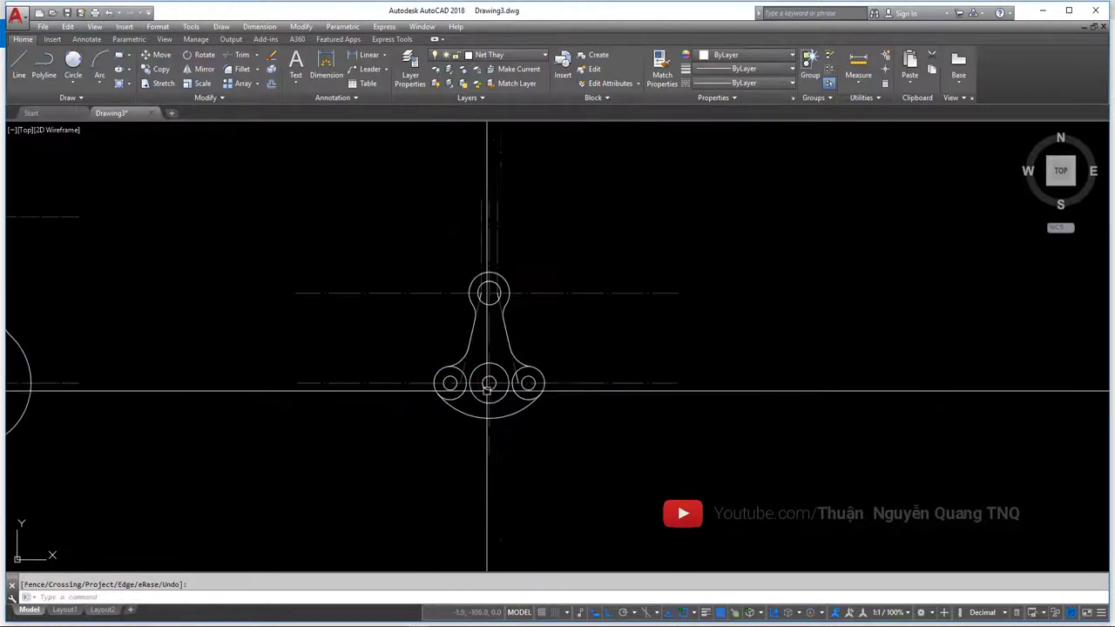
- Compare with the reference drawing, then trim further against the part's lines
{"action": "key", "text": "alt+Tab"}
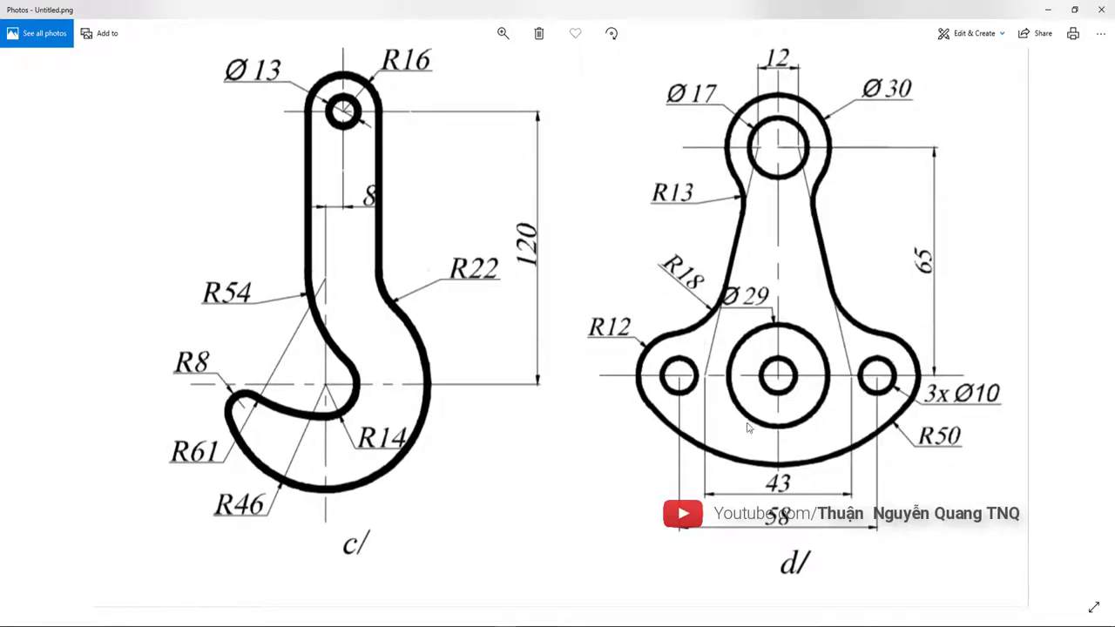
{"action": "key", "text": "alt+Tab"}
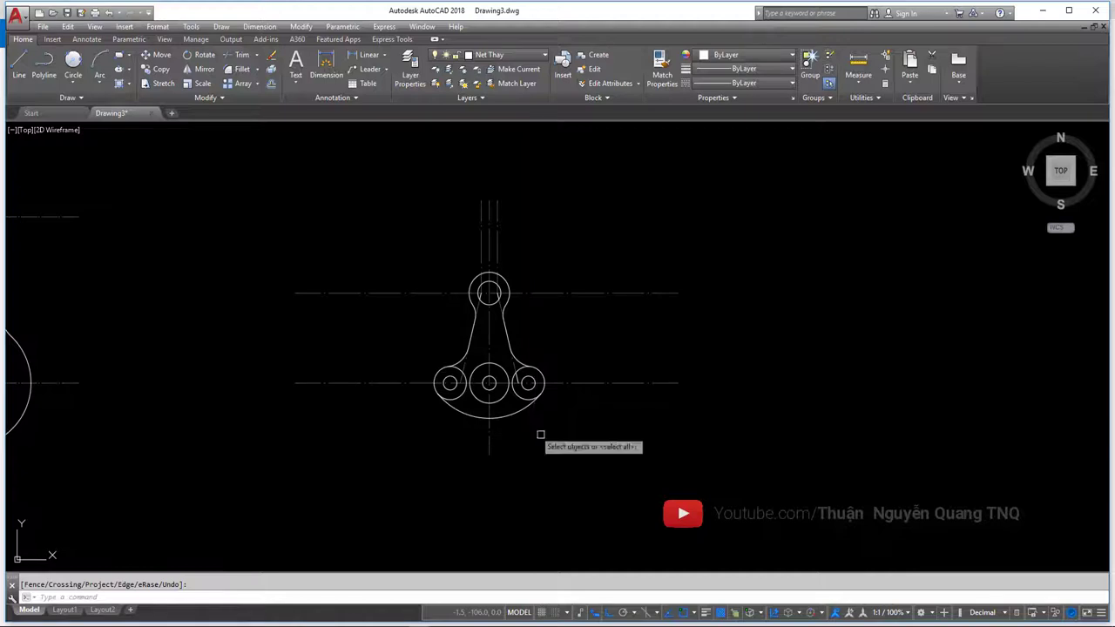
{"action": "left_click", "coordinate": [574, 440]}
{"action": "left_click", "coordinate": [420, 341]}
{"action": "scroll", "coordinate": [454, 370], "scroll_direction": "up", "scroll_amount": 4}
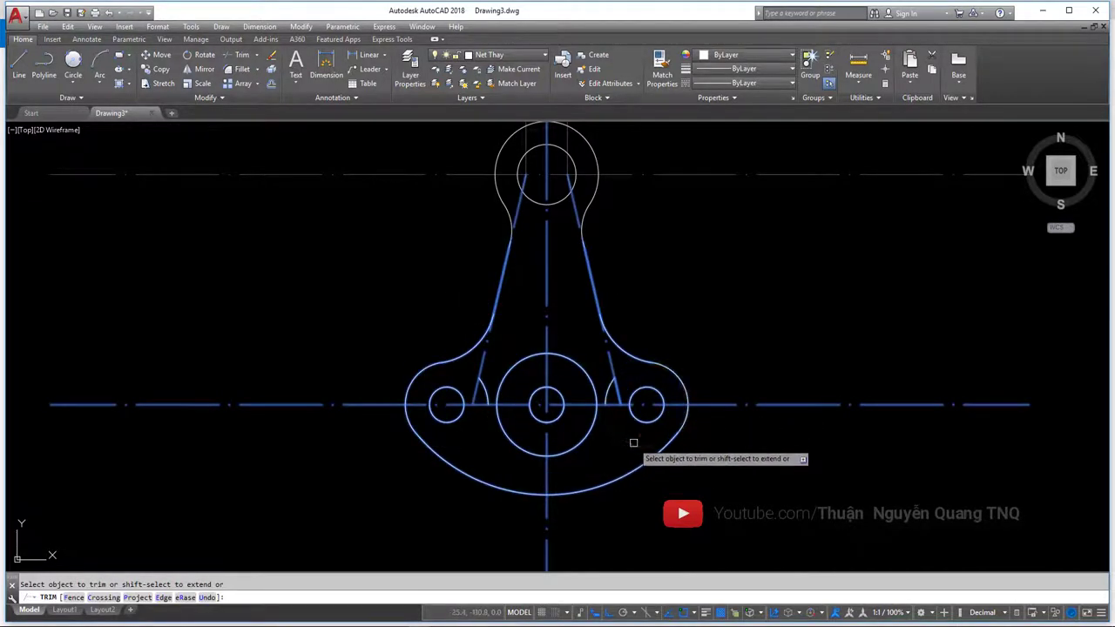
{"action": "key", "text": "Escape"}
- Erase the small leftover arc on the right
{"action": "left_click", "coordinate": [608, 390]}
{"action": "scroll", "coordinate": [492, 392], "scroll_direction": "down", "scroll_amount": 4}
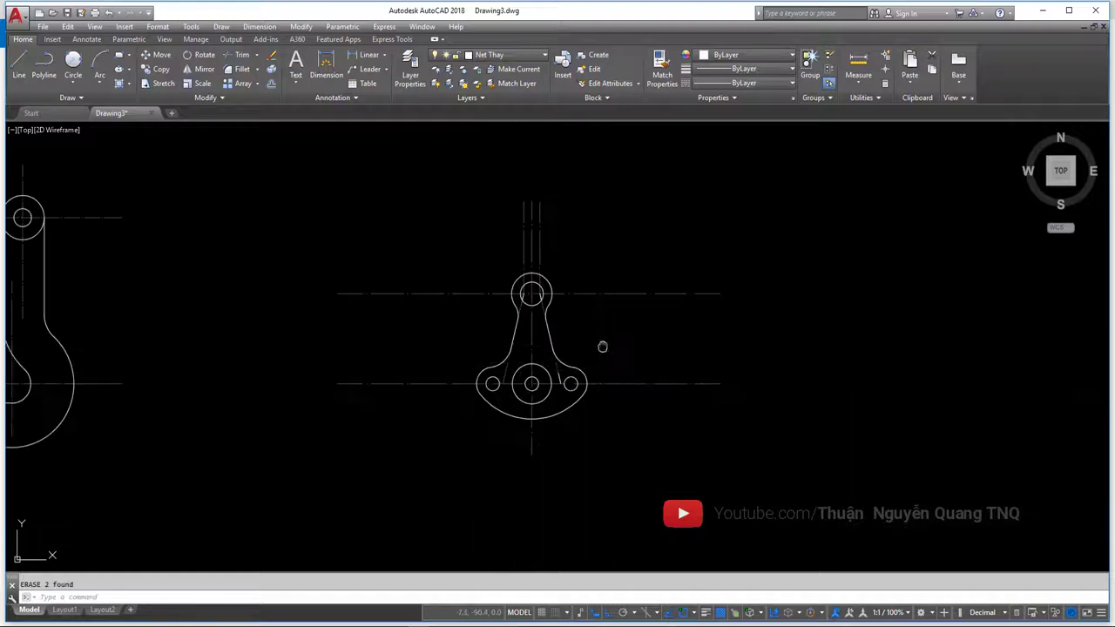
{"action": "scroll", "coordinate": [601, 348], "scroll_direction": "up", "scroll_amount": 4}
{"action": "key", "text": "Delete"}
{"action": "scroll", "coordinate": [532, 392], "scroll_direction": "down", "scroll_amount": 3}
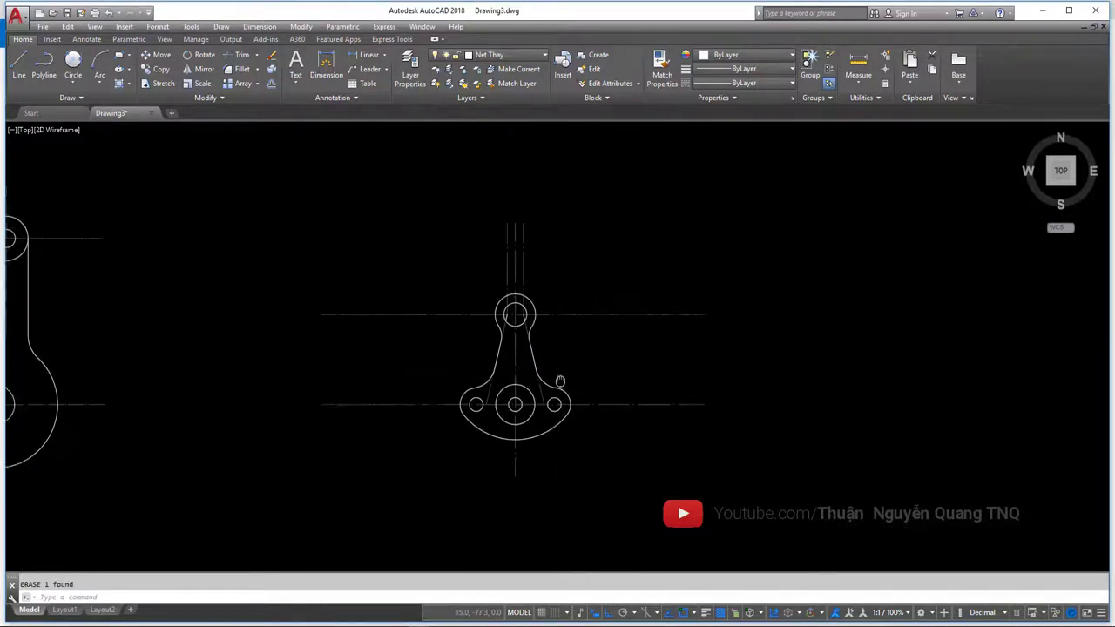
{"action": "scroll", "coordinate": [546, 278], "scroll_direction": "up", "scroll_amount": 5}
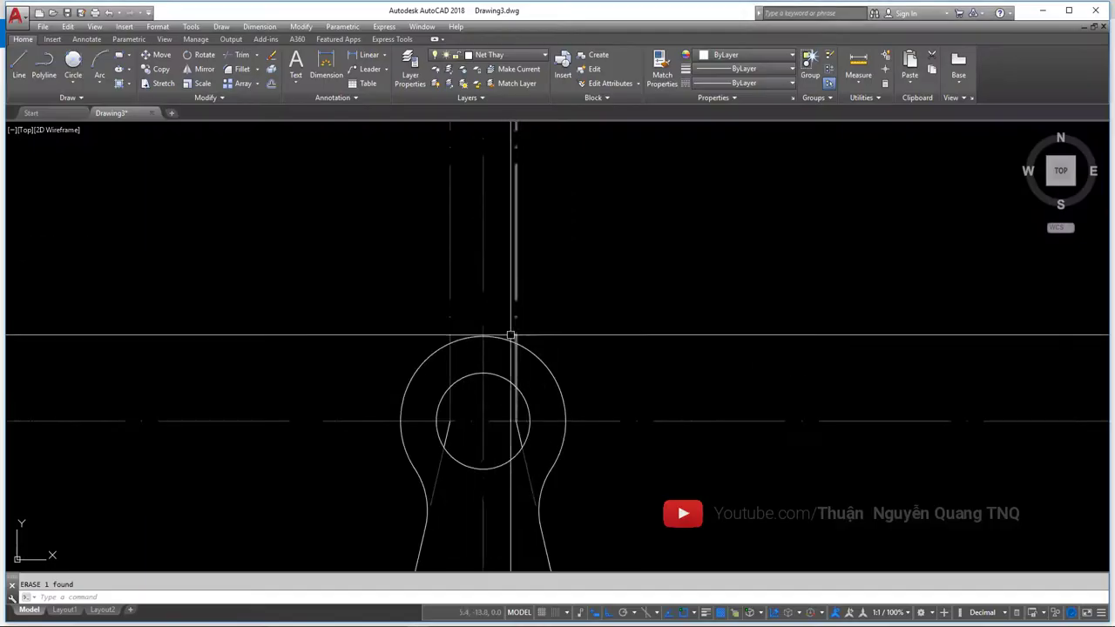
- Erase the two short lines inside the top boss and switch to the reference drawing
{"action": "left_click", "coordinate": [447, 431]}
{"action": "left_click", "coordinate": [519, 433]}
{"action": "key", "text": "Delete"}
{"action": "scroll", "coordinate": [575, 418], "scroll_direction": "down", "scroll_amount": 4}
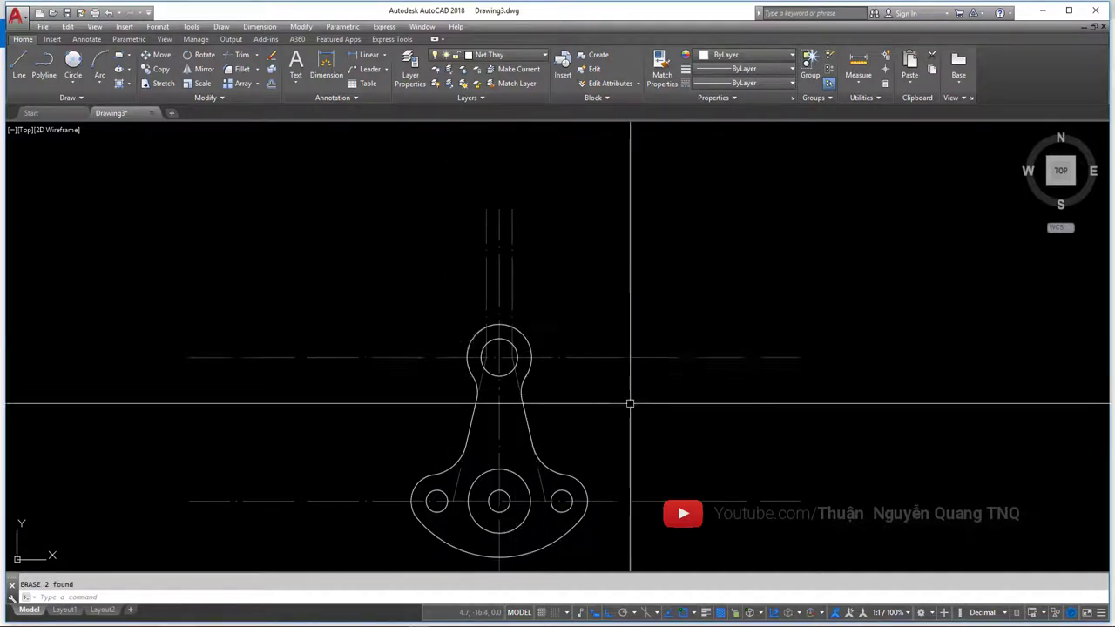
{"action": "middle_click_drag", "start_coordinate": [588, 319], "coordinate": [598, 313]}
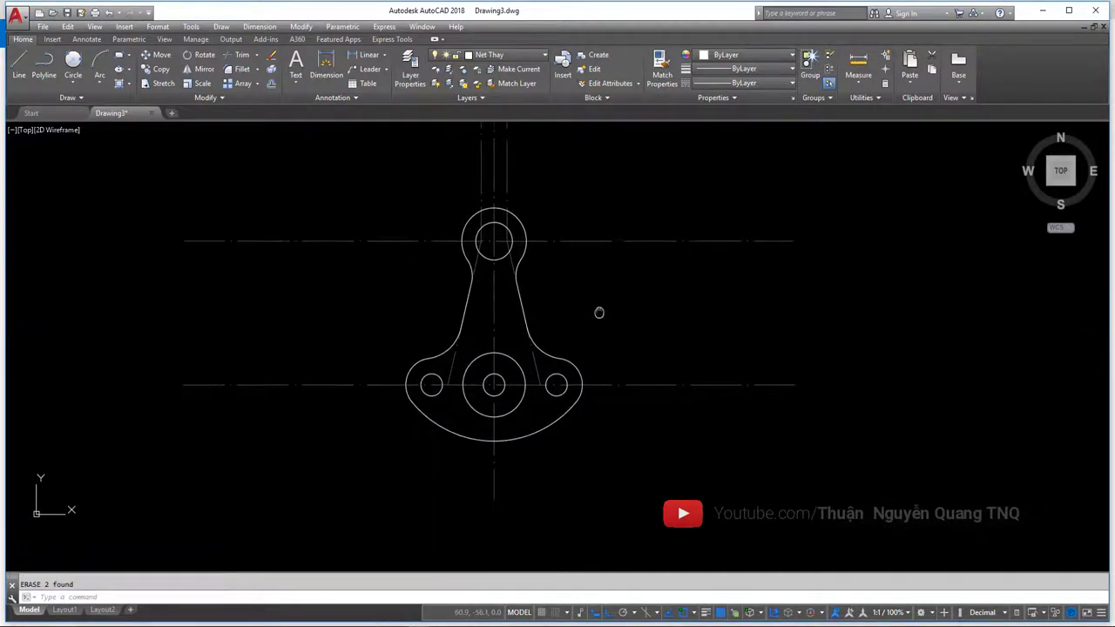
{"action": "key", "text": "alt+Tab"}
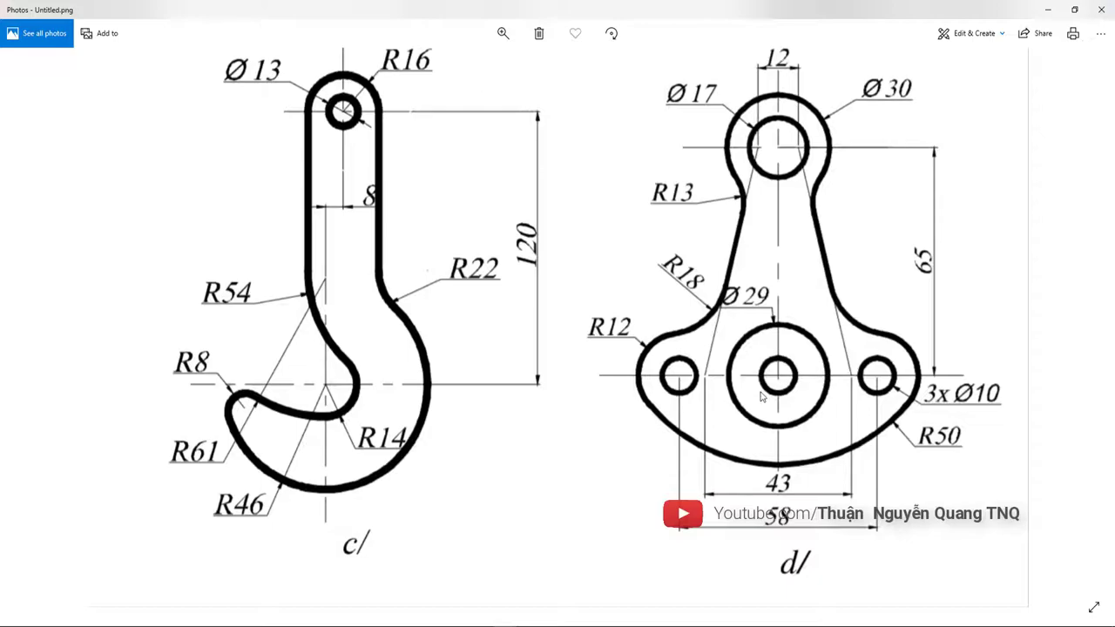
- Stretch the horizontal centre lines' right ends and the vertical centre line's lower end shorter
{"action": "key", "text": "alt+Tab"}
{"action": "key", "text": "alt+Tab"}
{"action": "key", "text": "alt+Tab"}
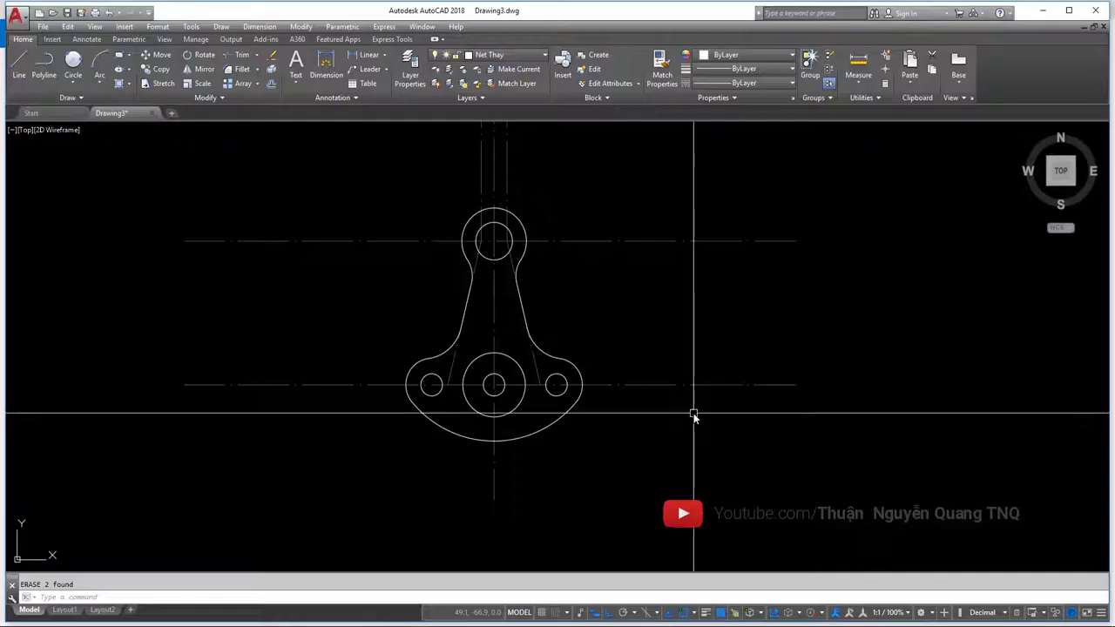
{"action": "scroll", "coordinate": [550, 331], "scroll_direction": "down", "scroll_amount": 3}
{"action": "scroll", "coordinate": [550, 331], "scroll_direction": "down", "scroll_amount": 2}
{"action": "scroll", "coordinate": [634, 351], "scroll_direction": "up", "scroll_amount": 3}
{"action": "left_click", "coordinate": [705, 448]}
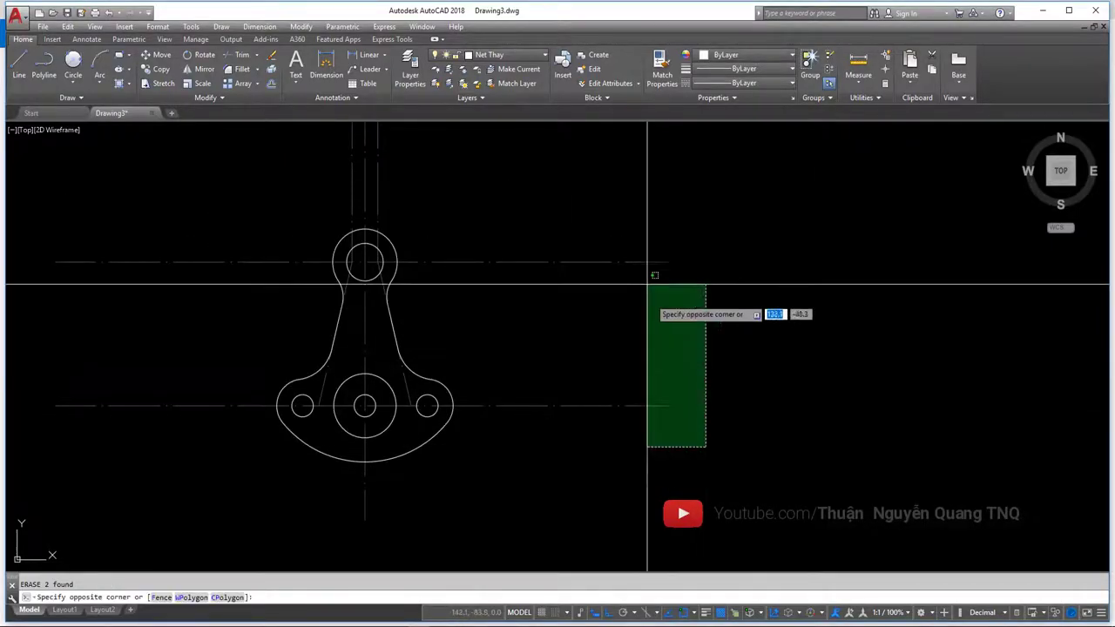
{"action": "left_click", "coordinate": [633, 223]}
{"action": "type", "text": "s"}
{"action": "key", "text": "Return"}
{"action": "left_click", "coordinate": [691, 360]}
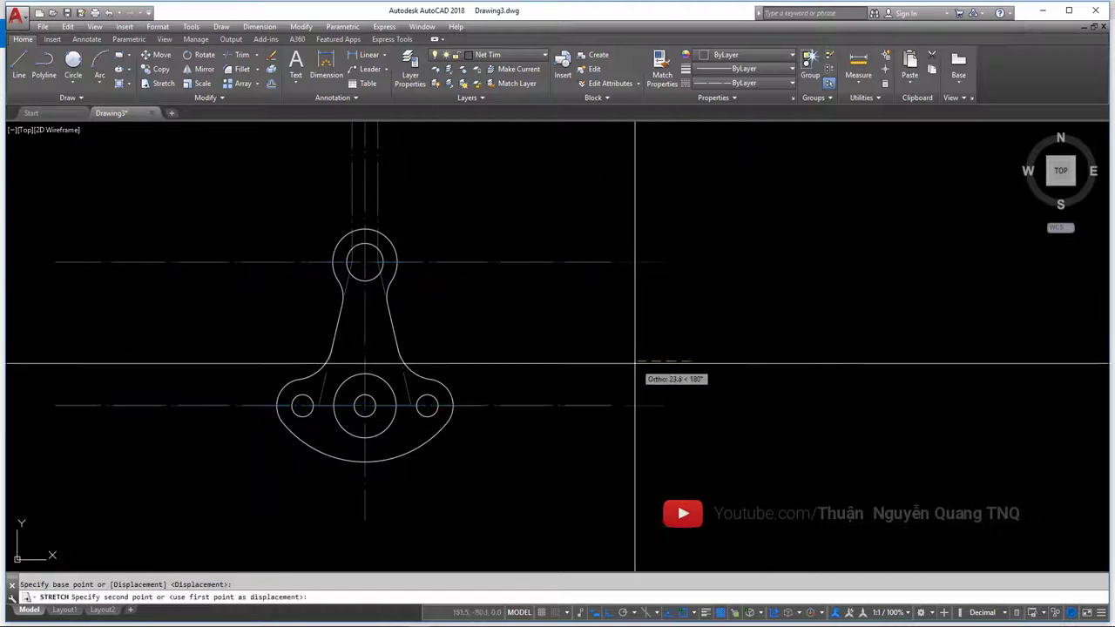
{"action": "left_click", "coordinate": [541, 370]}
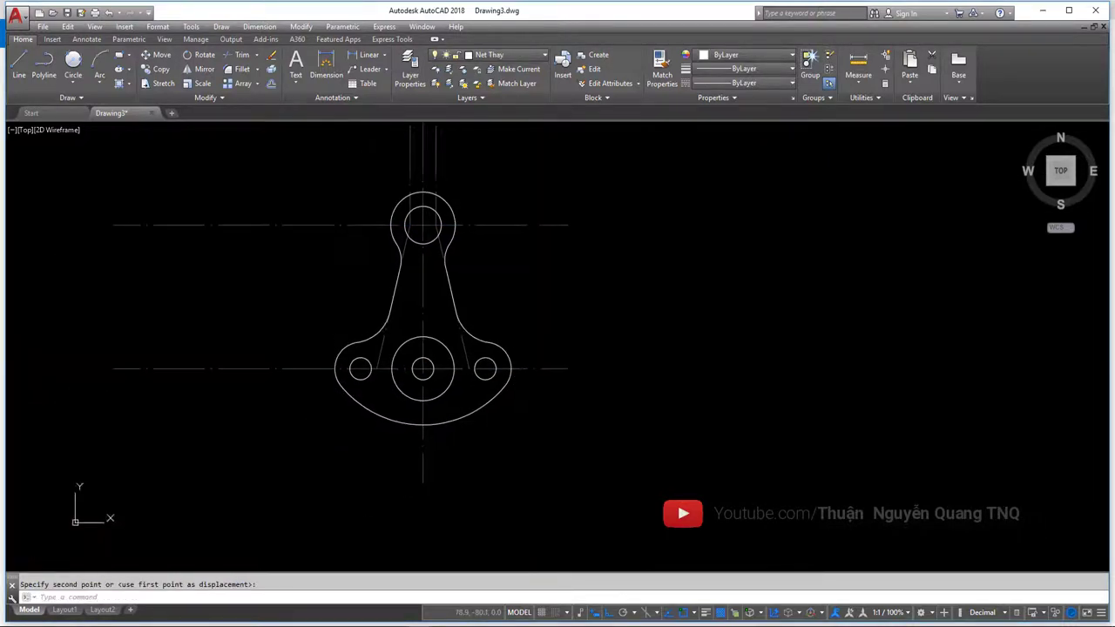
{"action": "middle_click_drag", "start_coordinate": [374, 409], "coordinate": [432, 373]}
{"action": "left_click", "coordinate": [510, 515]}
{"action": "left_click", "coordinate": [375, 462]}
{"action": "type", "text": "s"}
{"action": "key", "text": "Return"}
{"action": "left_click", "coordinate": [458, 472]}
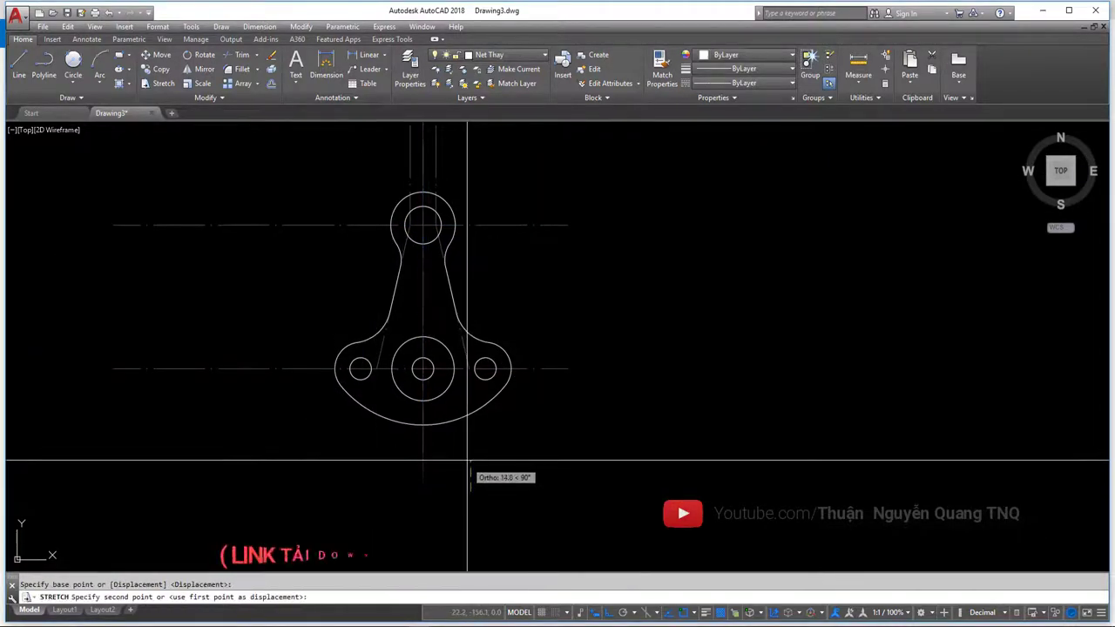
{"action": "scroll", "coordinate": [269, 316], "scroll_direction": "down", "scroll_amount": 2}
- Stretch the centre lines' left ends and the vertical centre line's top shorter
{"action": "left_click", "coordinate": [270, 316]}
{"action": "left_click", "coordinate": [220, 223]}
{"action": "left_click", "coordinate": [139, 398]}
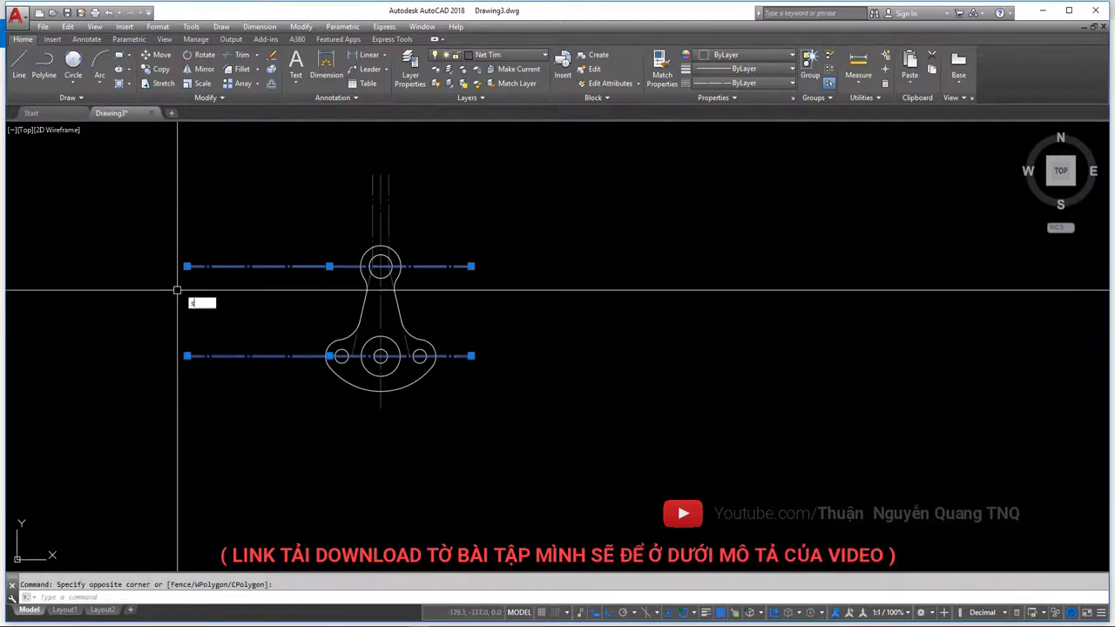
{"action": "key", "text": "Return"}
{"action": "left_click", "coordinate": [153, 190]}
{"action": "left_click", "coordinate": [262, 202]}
{"action": "middle_click_drag", "start_coordinate": [366, 261], "coordinate": [375, 311]}
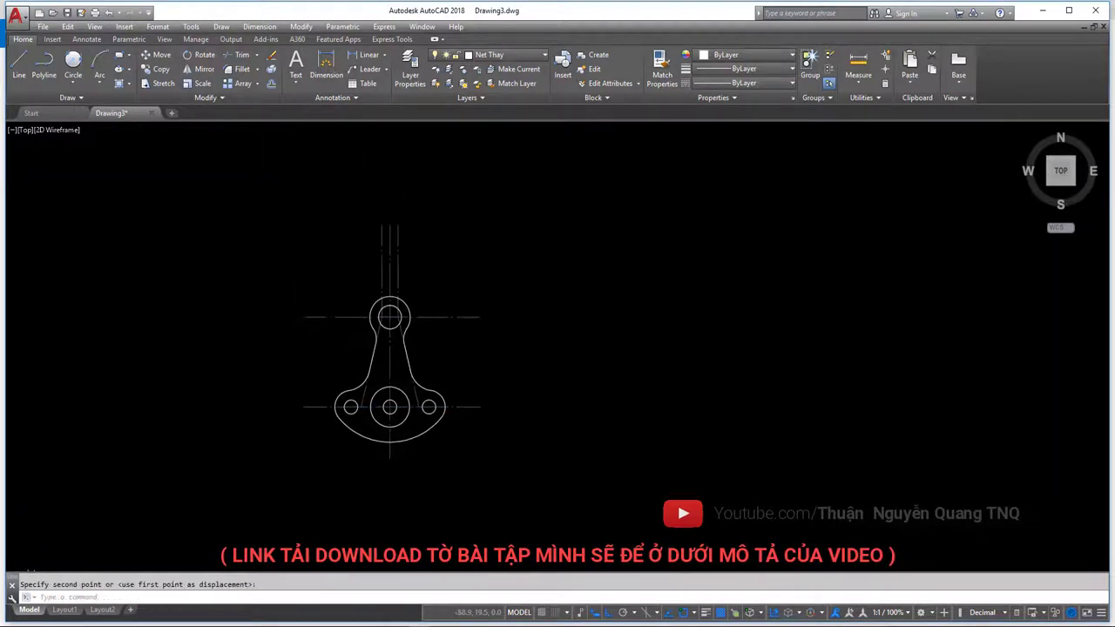
{"action": "key", "text": "Return"}
{"action": "left_click", "coordinate": [393, 204]}
{"action": "key", "text": "Return"}
{"action": "left_click", "coordinate": [462, 183]}
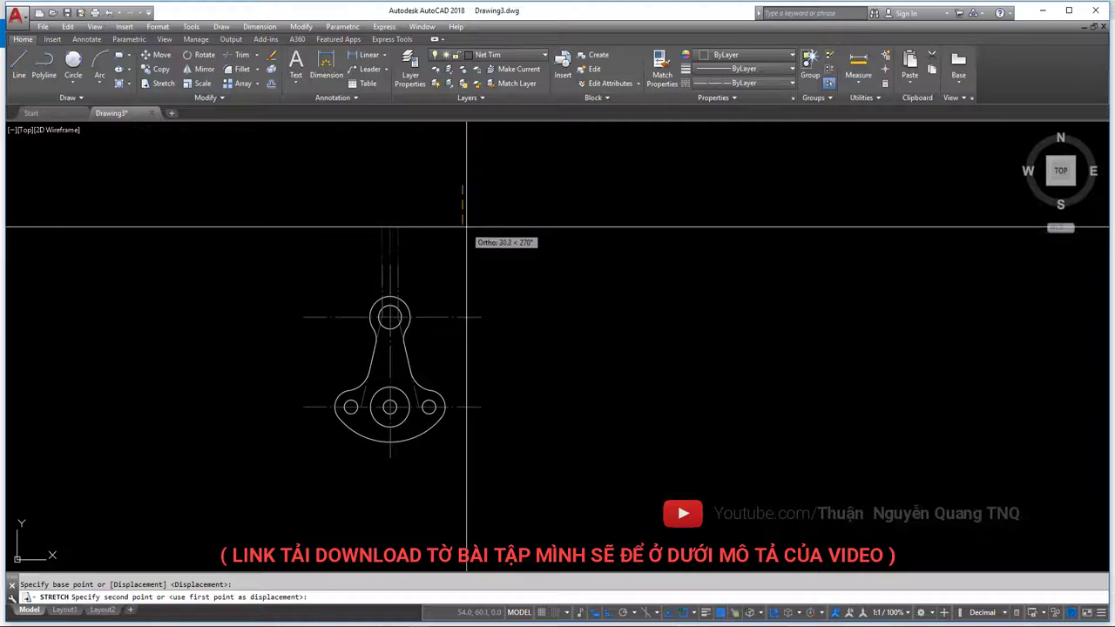
{"action": "left_click", "coordinate": [466, 228]}
{"action": "scroll", "coordinate": [467, 261], "scroll_direction": "down", "scroll_amount": 2}
- Move the whole lever part beside hook c/, then switch to the reference drawing
{"action": "middle_click_drag", "start_coordinate": [523, 326], "coordinate": [564, 326]}
{"action": "left_click", "coordinate": [607, 363]}
{"action": "left_click", "coordinate": [548, 287]}
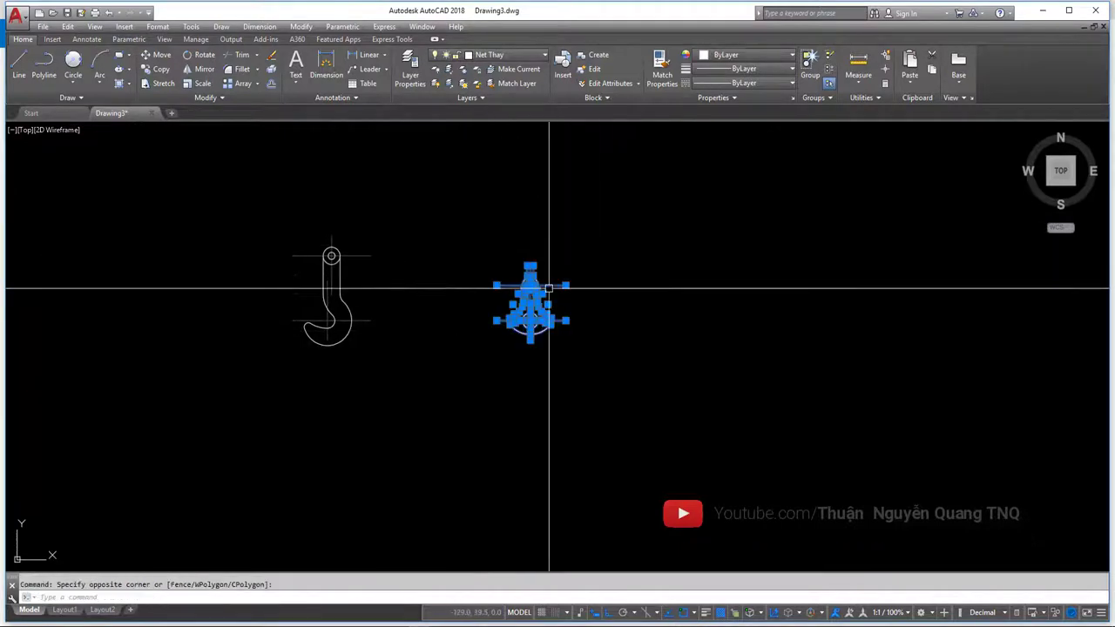
{"action": "key", "text": "m"}
{"action": "key", "text": "Return"}
{"action": "left_click", "coordinate": [651, 341]}
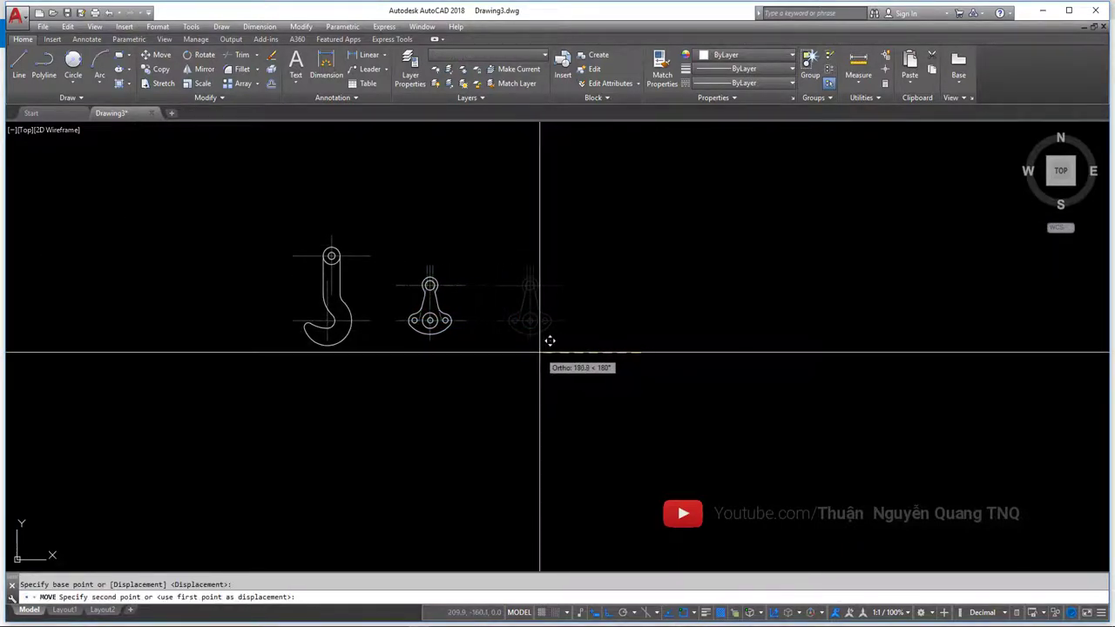
{"action": "left_click", "coordinate": [547, 341]}
{"action": "scroll", "coordinate": [433, 323], "scroll_direction": "up", "scroll_amount": 3}
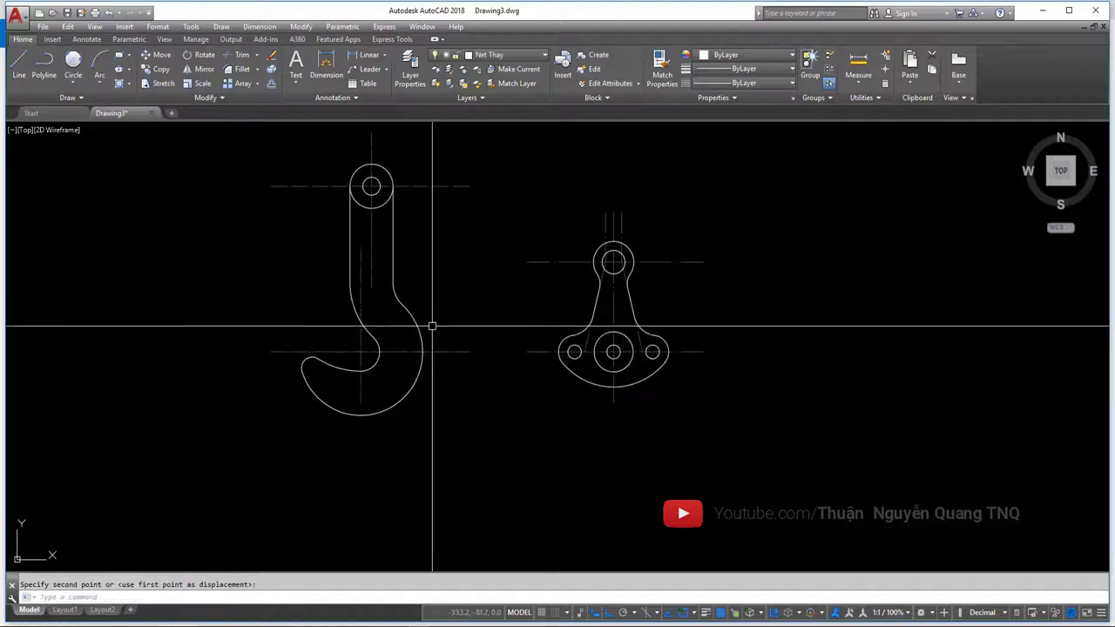
{"action": "scroll", "coordinate": [542, 340], "scroll_direction": "up", "scroll_amount": 1}
{"action": "scroll", "coordinate": [538, 346], "scroll_direction": "up", "scroll_amount": 2}
{"action": "middle_click_drag", "start_coordinate": [535, 345], "coordinate": [596, 357]}
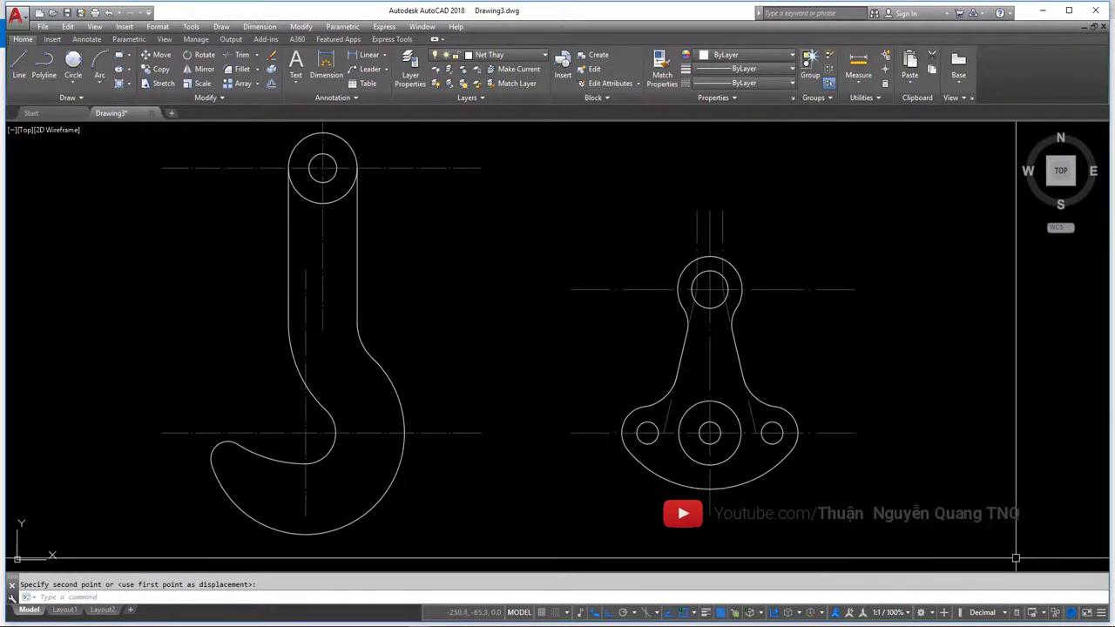
{"action": "key", "text": "alt+Tab"}
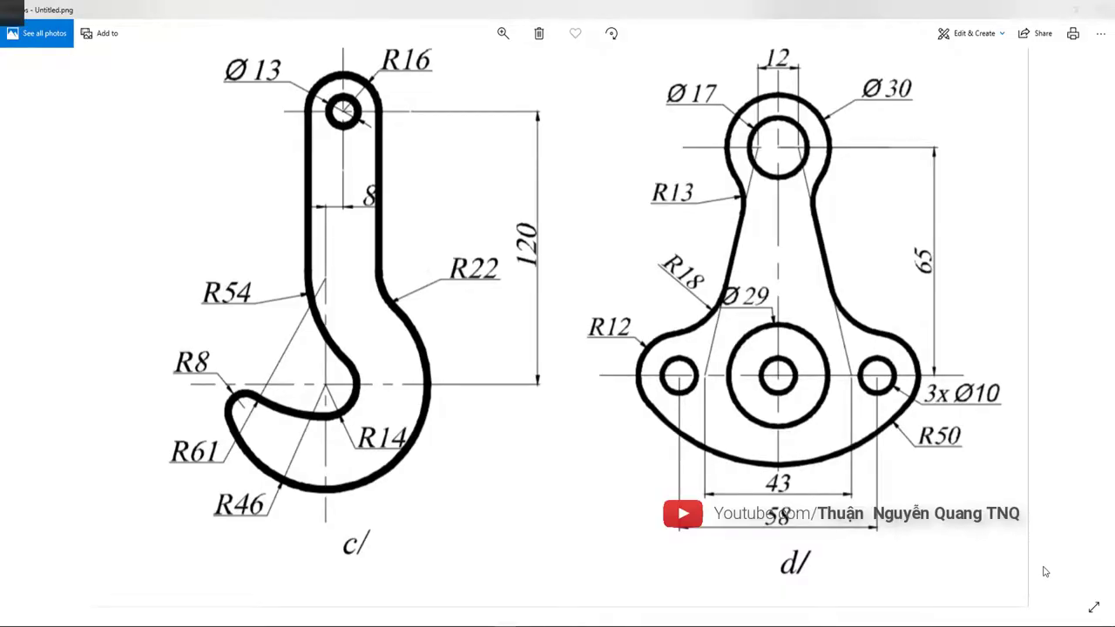
- Check the reference image, then pan the AutoCAD view so hook c/ and lever d/ sit side by side
{"action": "key", "text": "alt+Tab"}
{"action": "key", "text": "alt+Tab"}
{"action": "key", "text": "alt+Tab"}
{"action": "key", "text": "alt+Tab"}
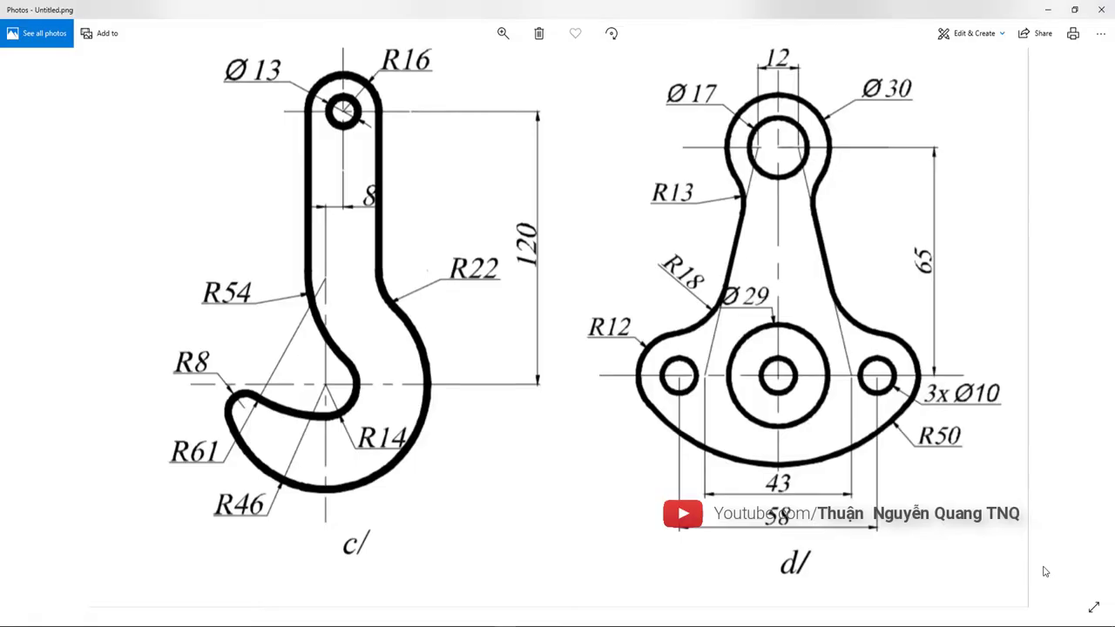
{"action": "key", "text": "alt+Tab"}
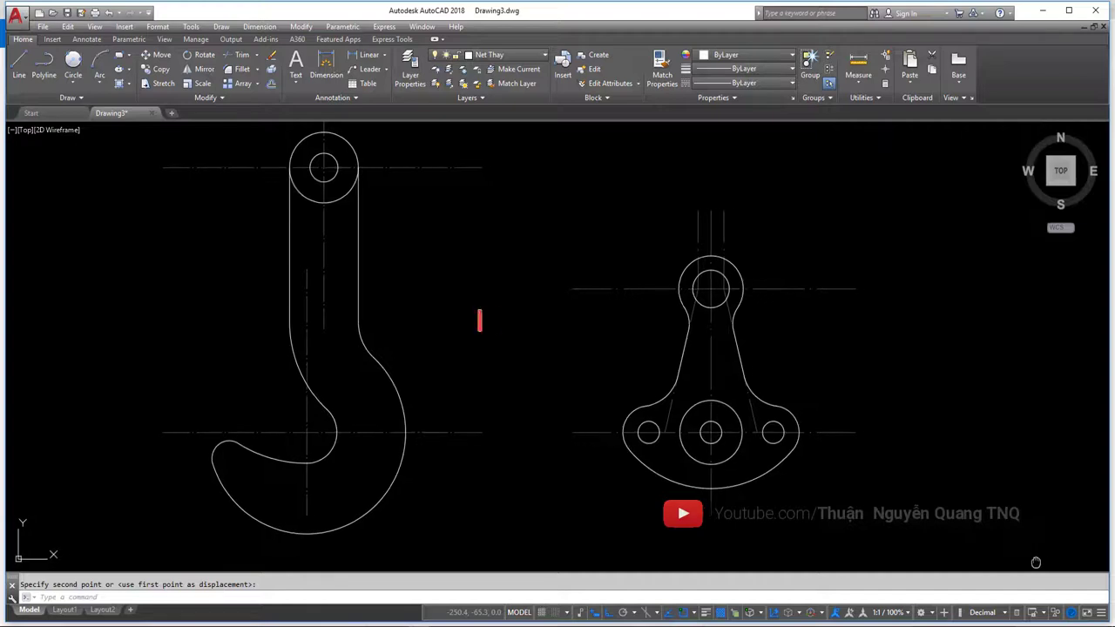
{"action": "mouse_move", "coordinate": [1036, 548]}
{"action": "middle_mouse_down"}
{"action": "mouse_move", "coordinate": [1053, 564]}
{"action": "mouse_move", "coordinate": [1074, 561]}
{"action": "middle_mouse_up"}
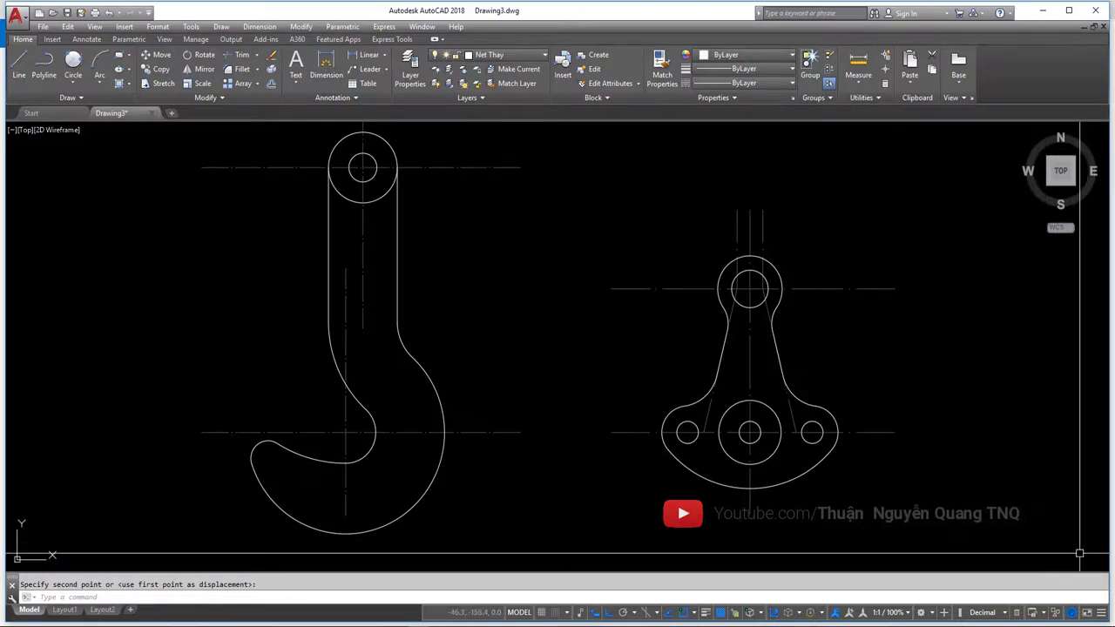
{"action": "middle_click_drag", "start_coordinate": [1077, 553], "coordinate": [1075, 552]}
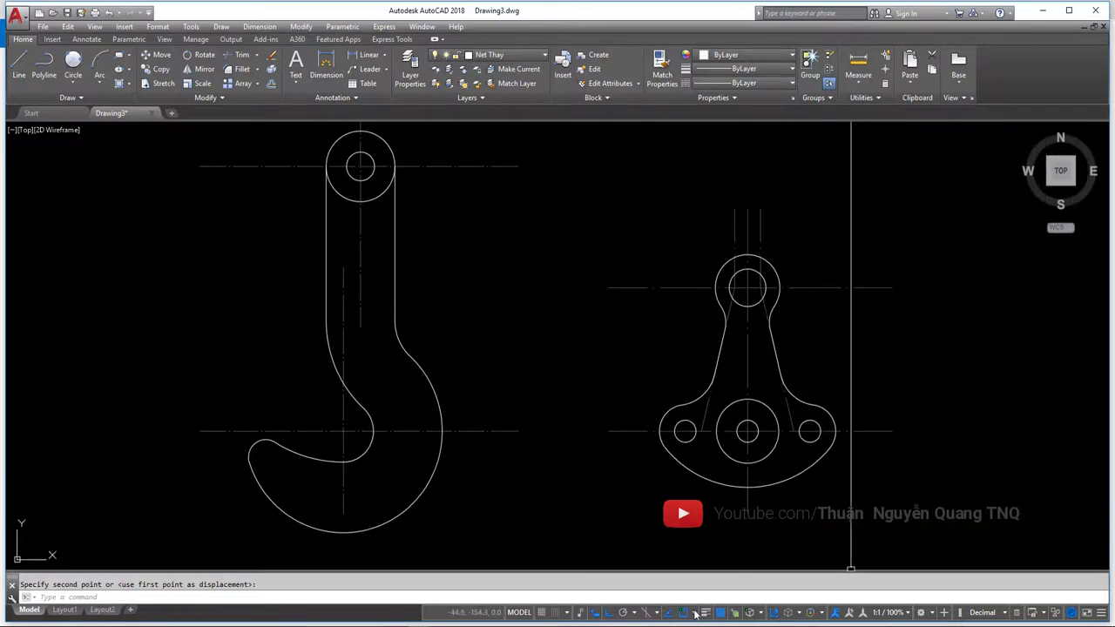